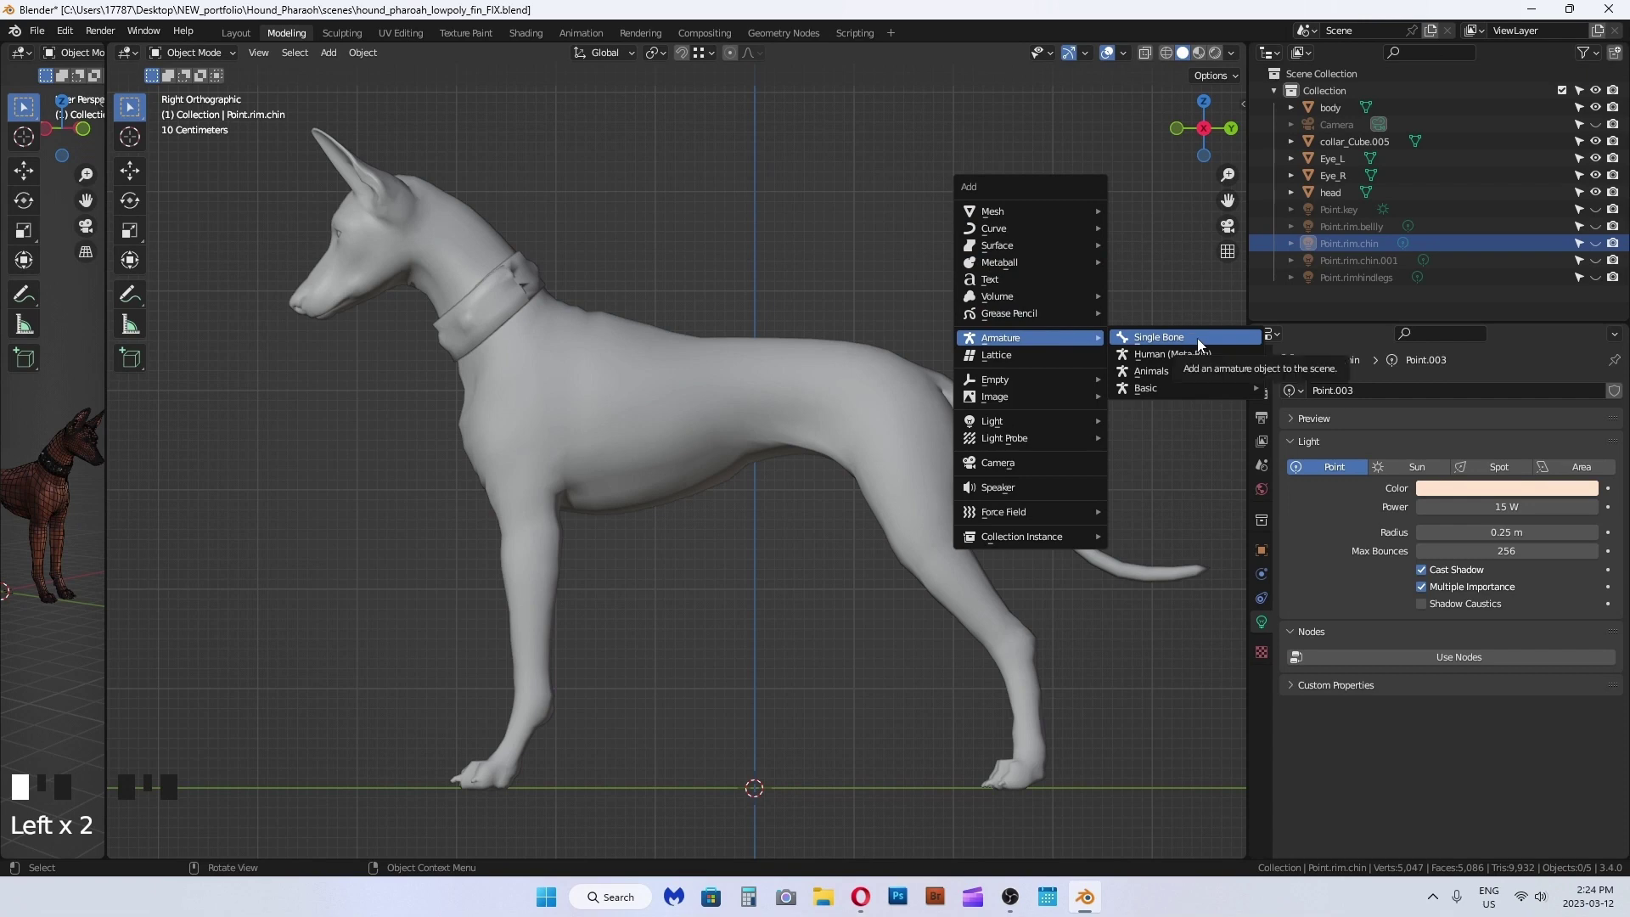
Step: Add a Basic Quadruped meta-rig and scale it uniformly to about 5.04 to match the hound's size
mouse_move(1181, 374)
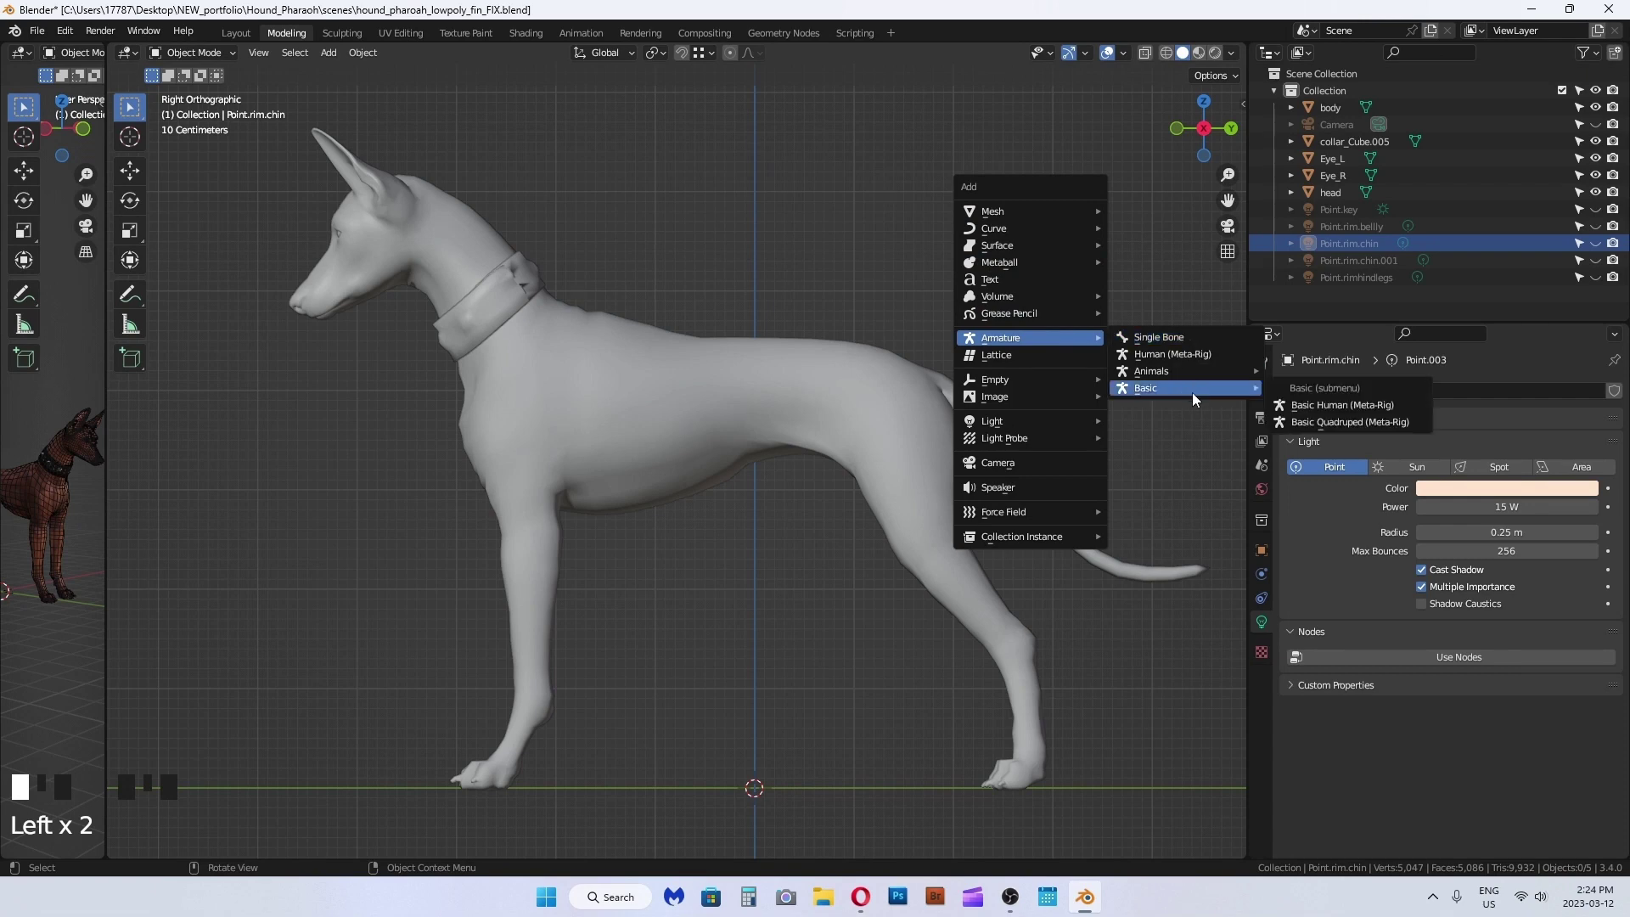
left_click(1347, 423)
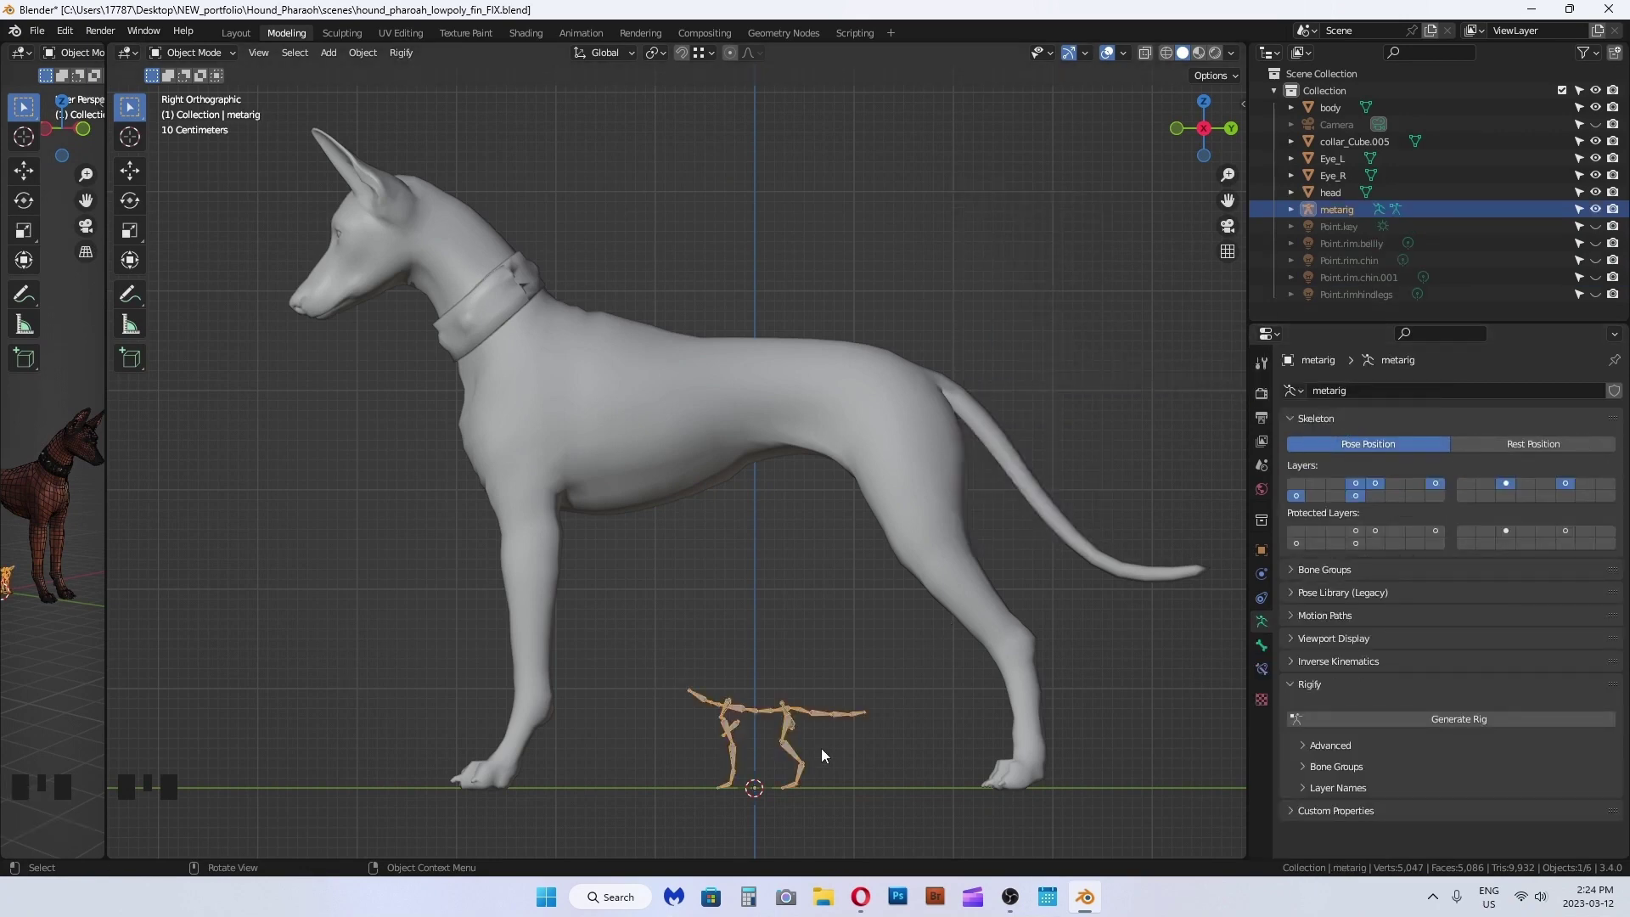
key("s")
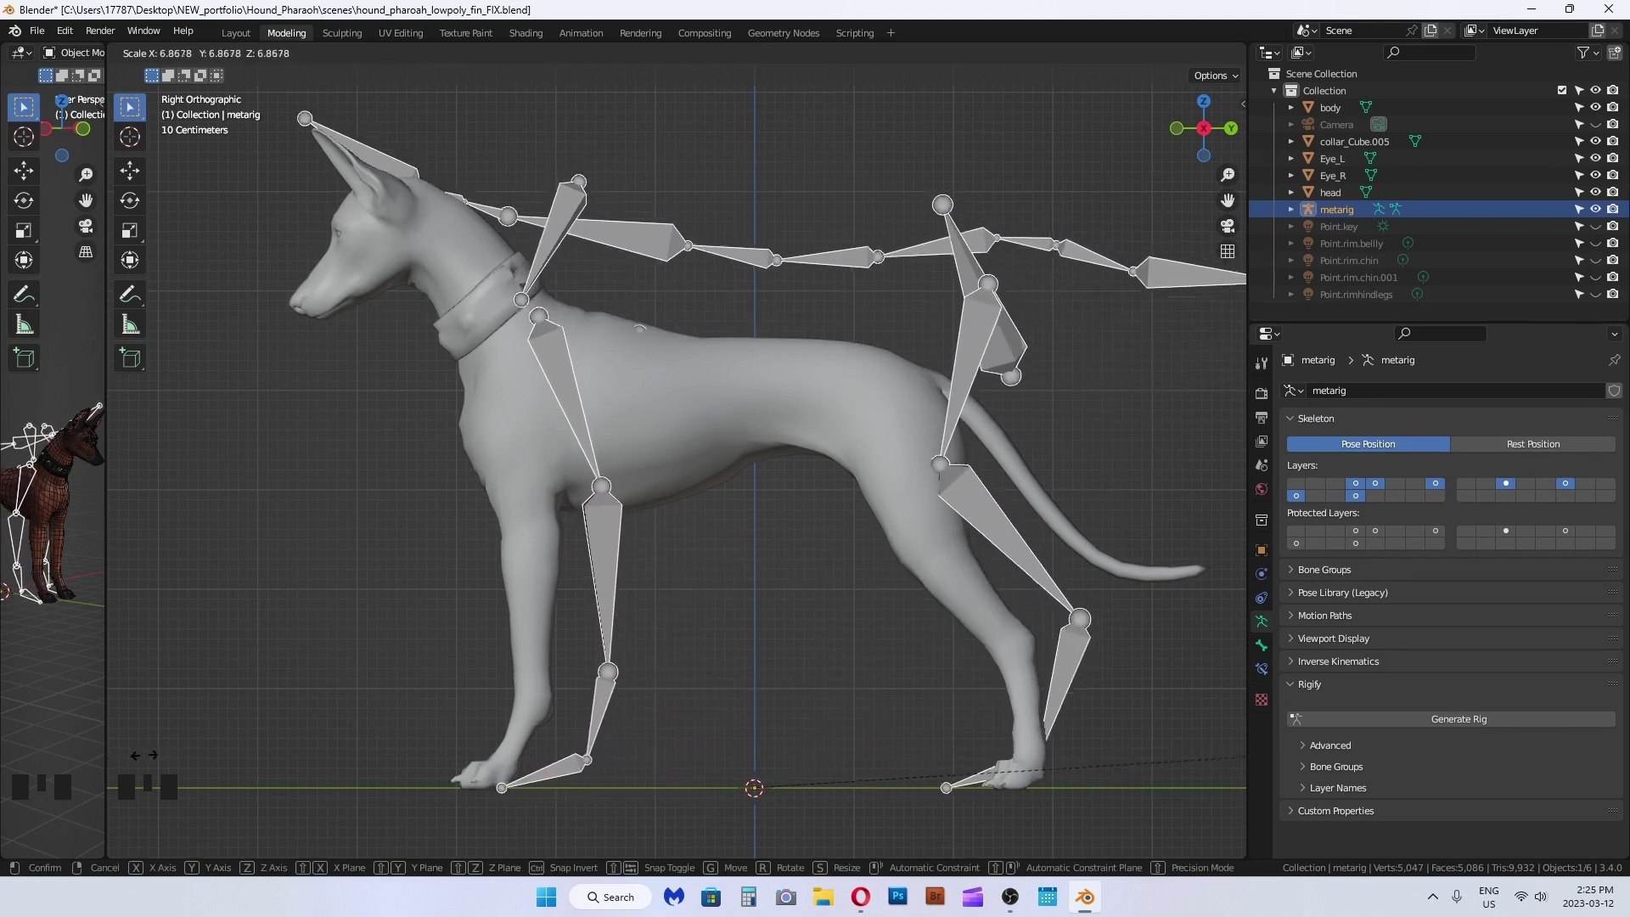
left_click(1142, 754)
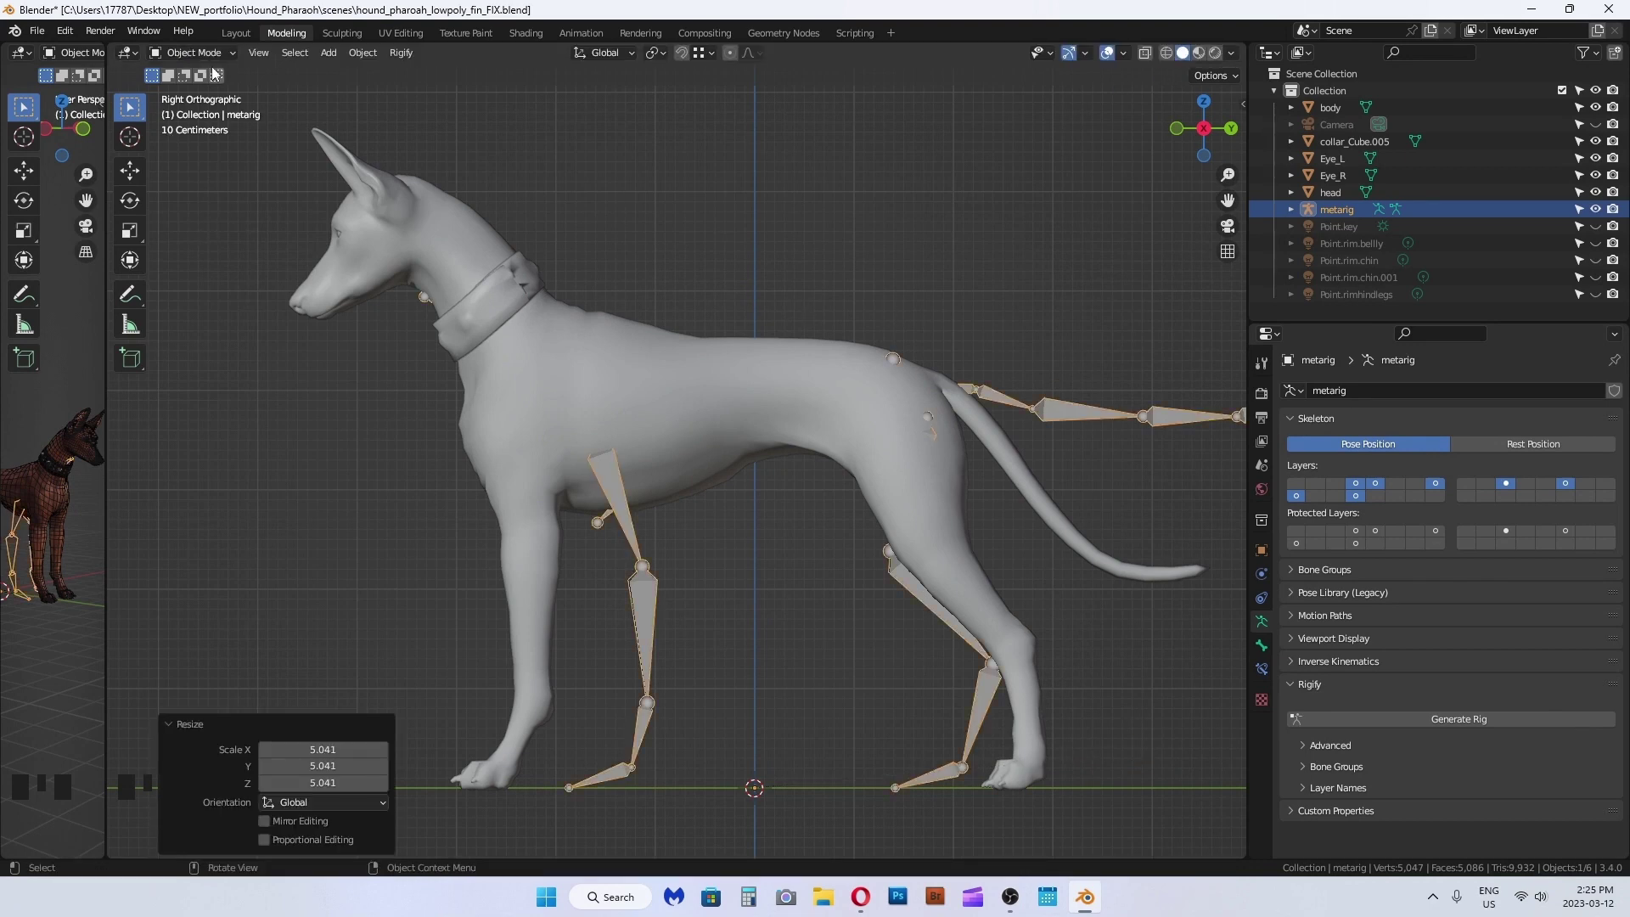
Step: Set the armature to display in front of the mesh and show the hound in Material Preview shading
left_click(1165, 51)
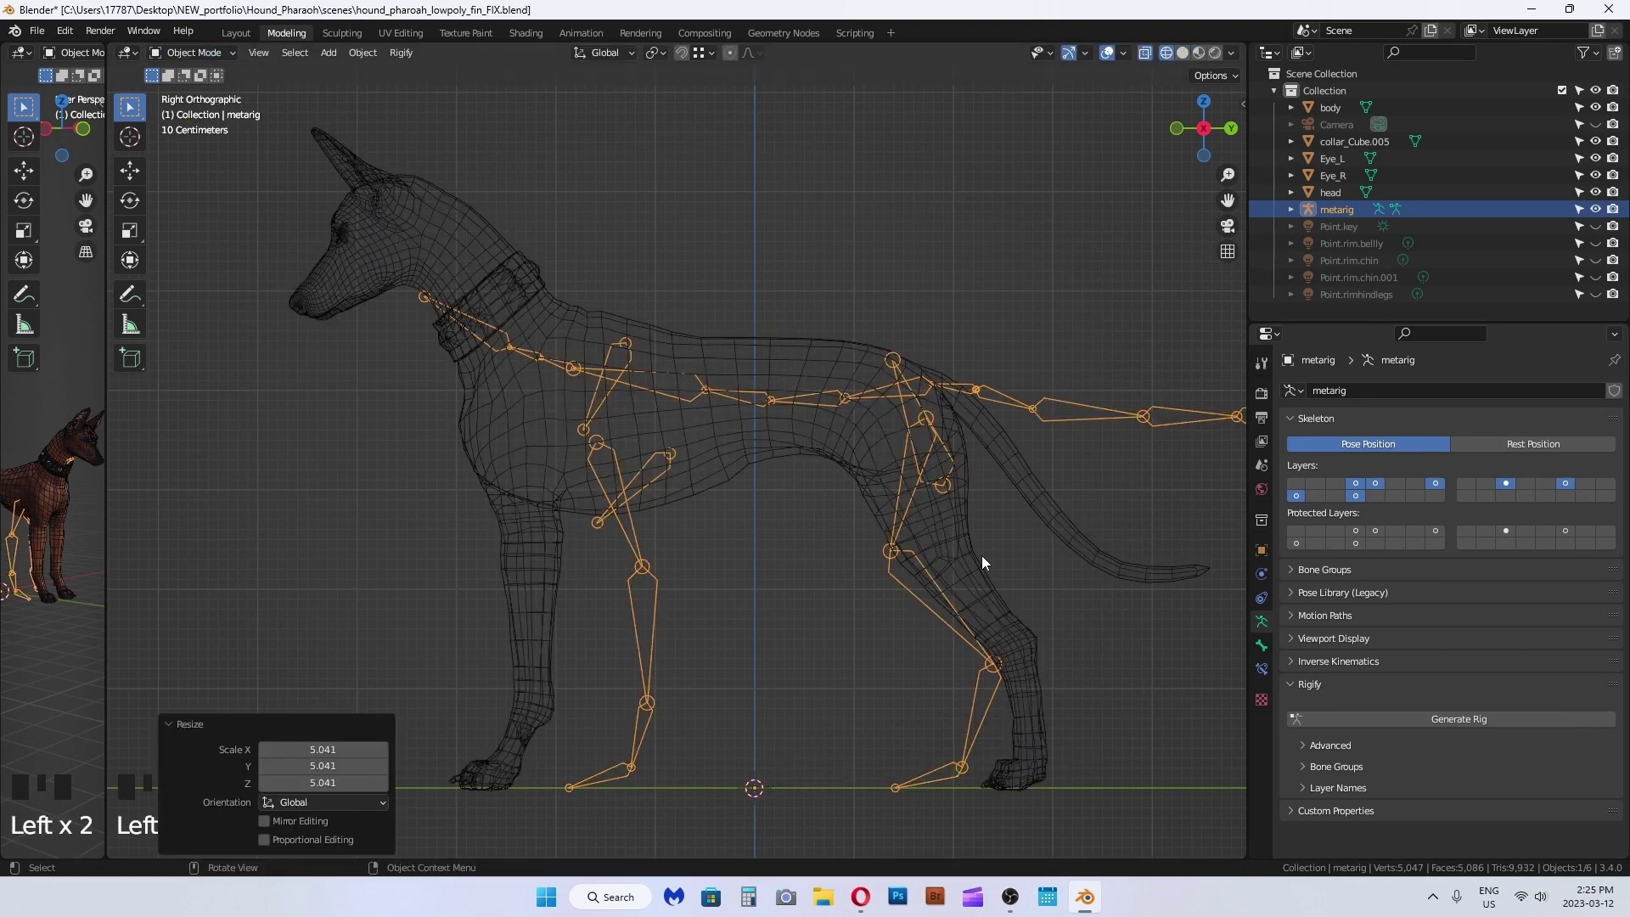
left_click(1302, 639)
left_click(1183, 52)
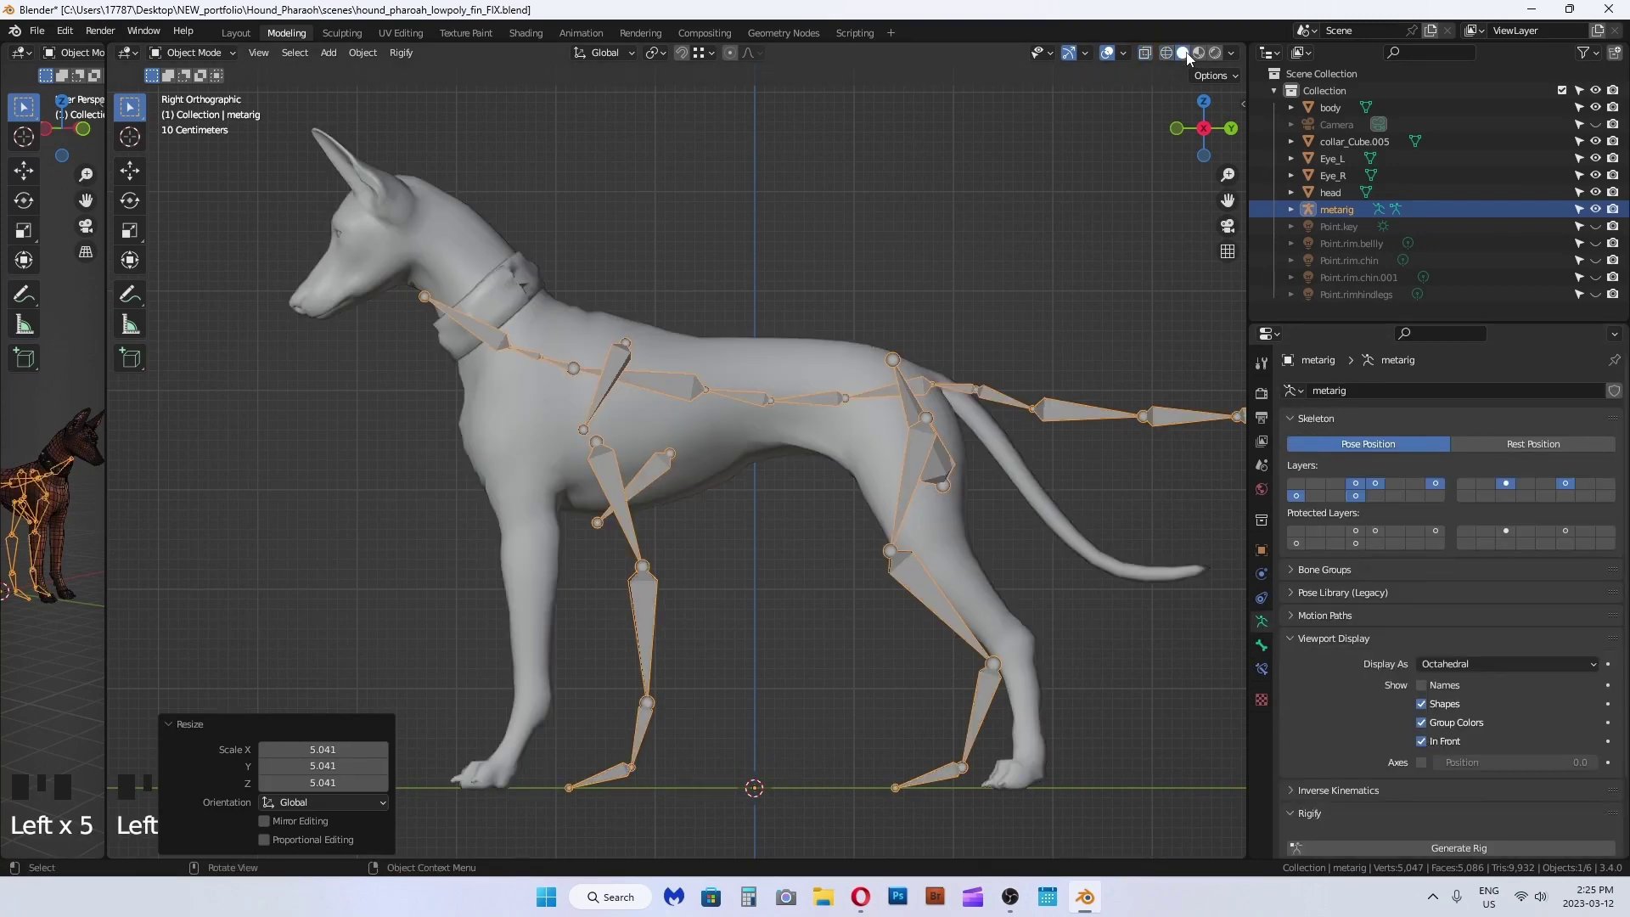
left_click(1049, 310)
left_click(1200, 53)
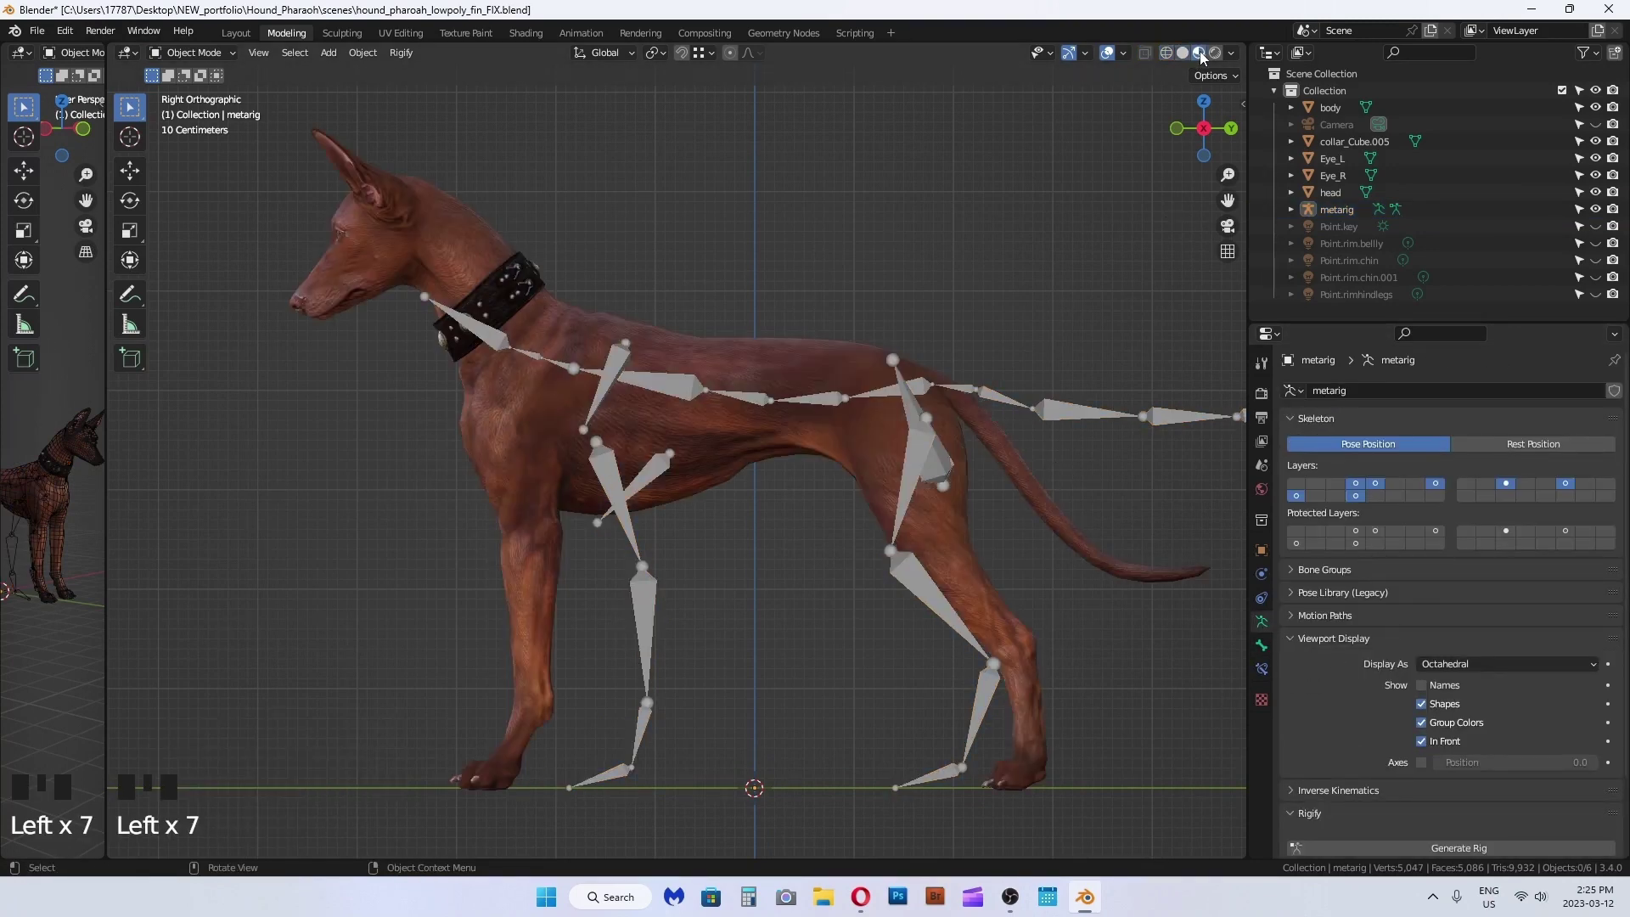
Step: Enter Edit Mode on the metarig and select the breast.L bone to check its name
left_click(882, 394)
left_click(191, 53)
left_click(189, 90)
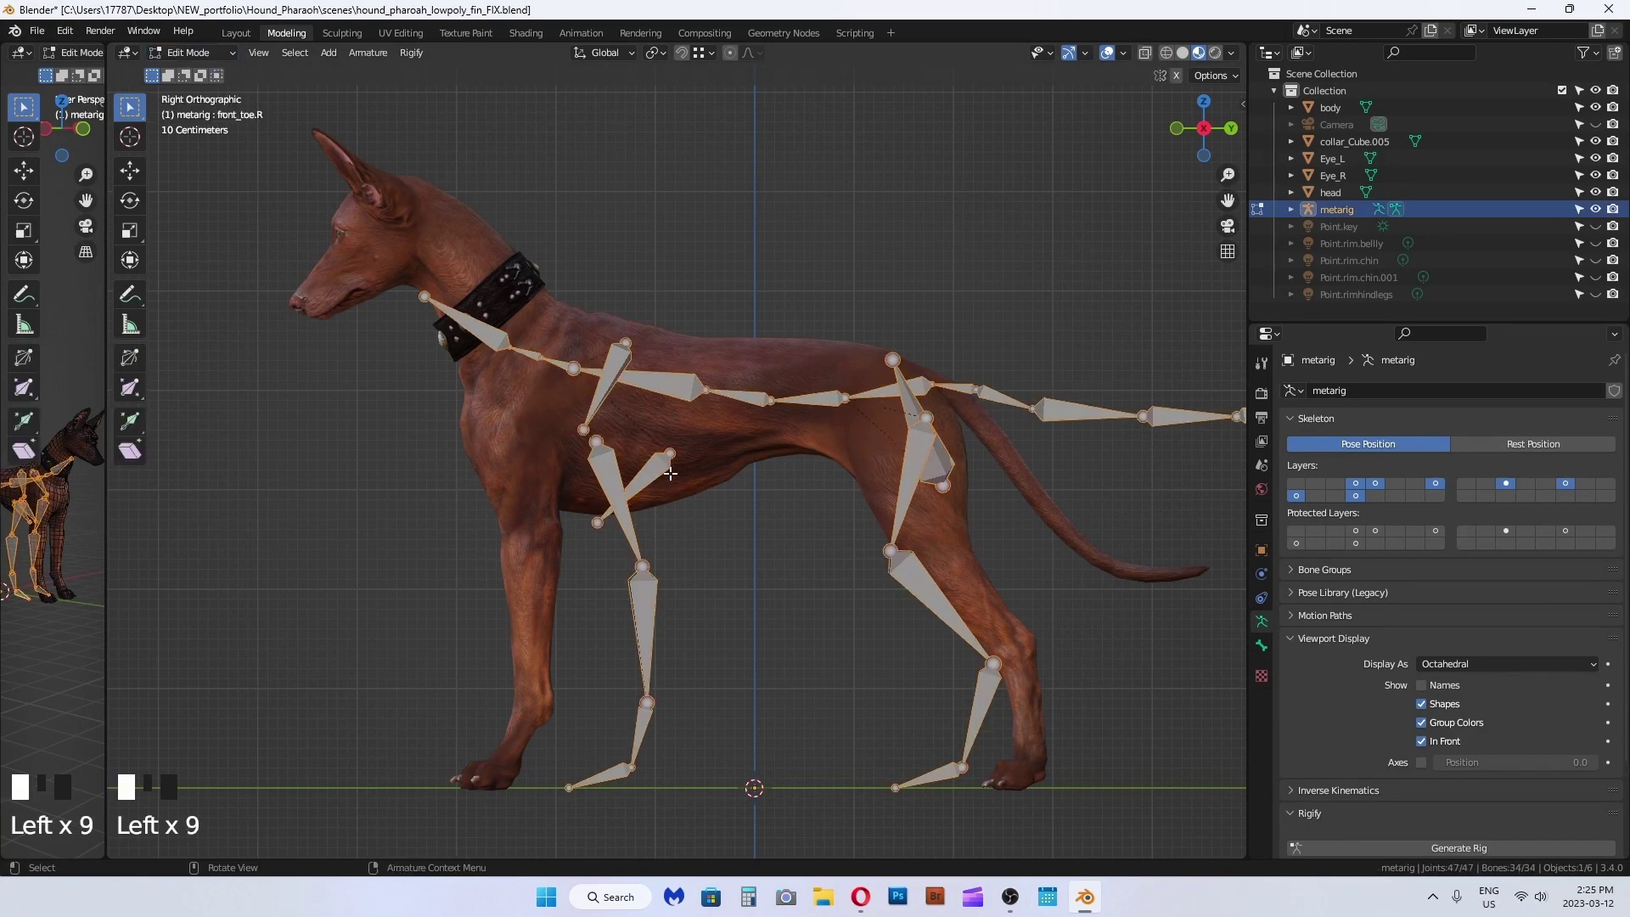
left_click(693, 525)
left_click(649, 477)
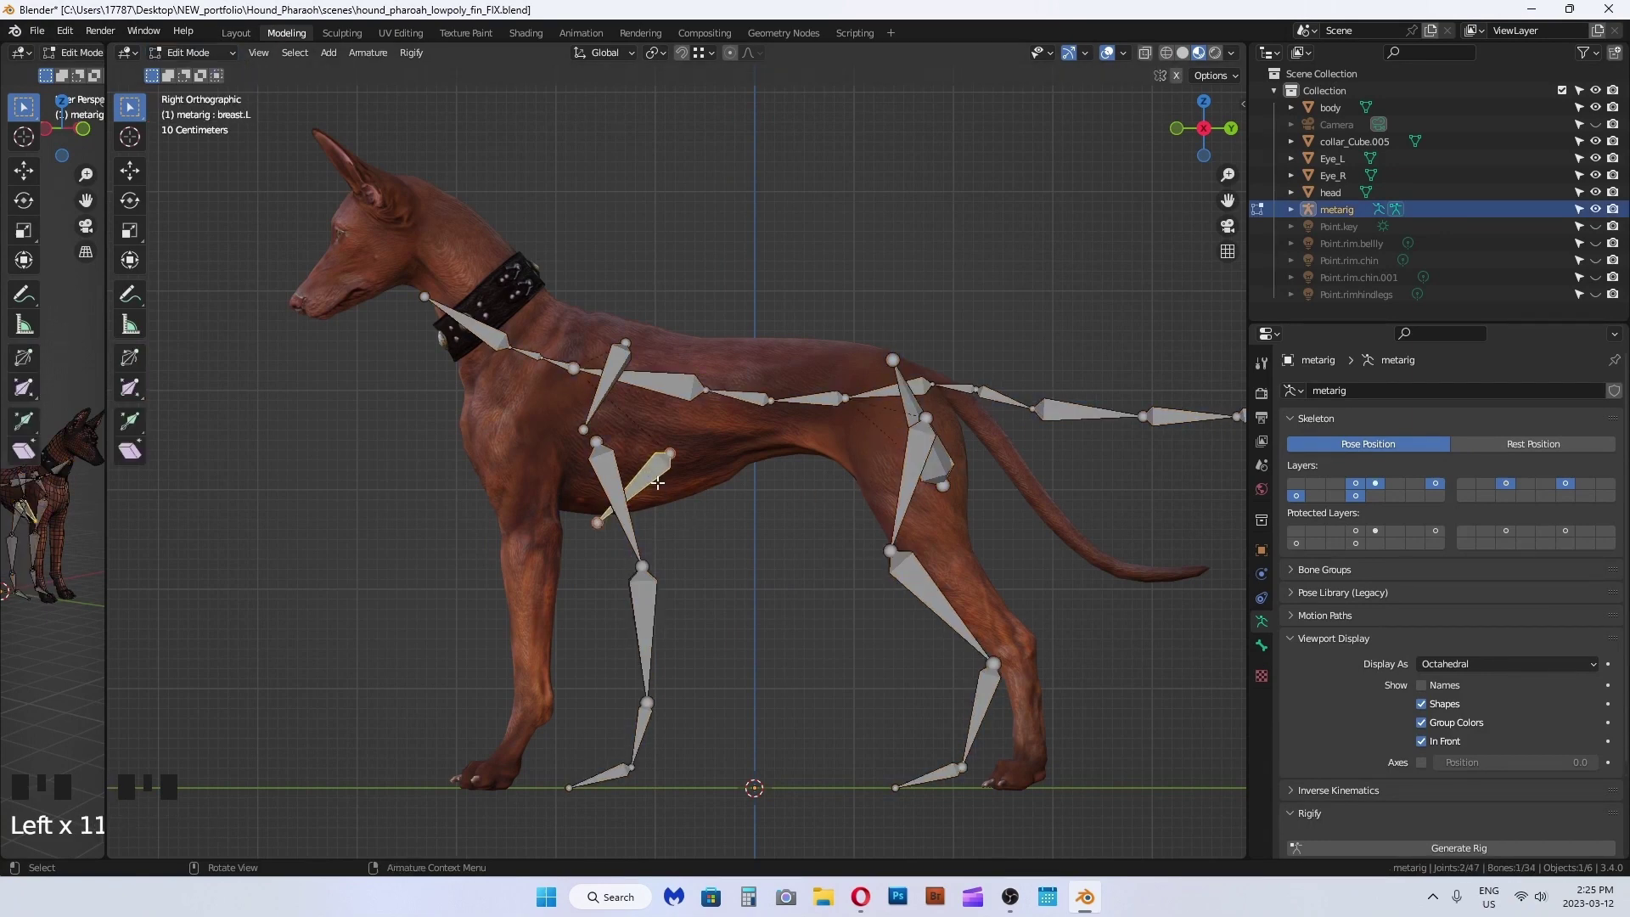
key("F2")
key("F2")
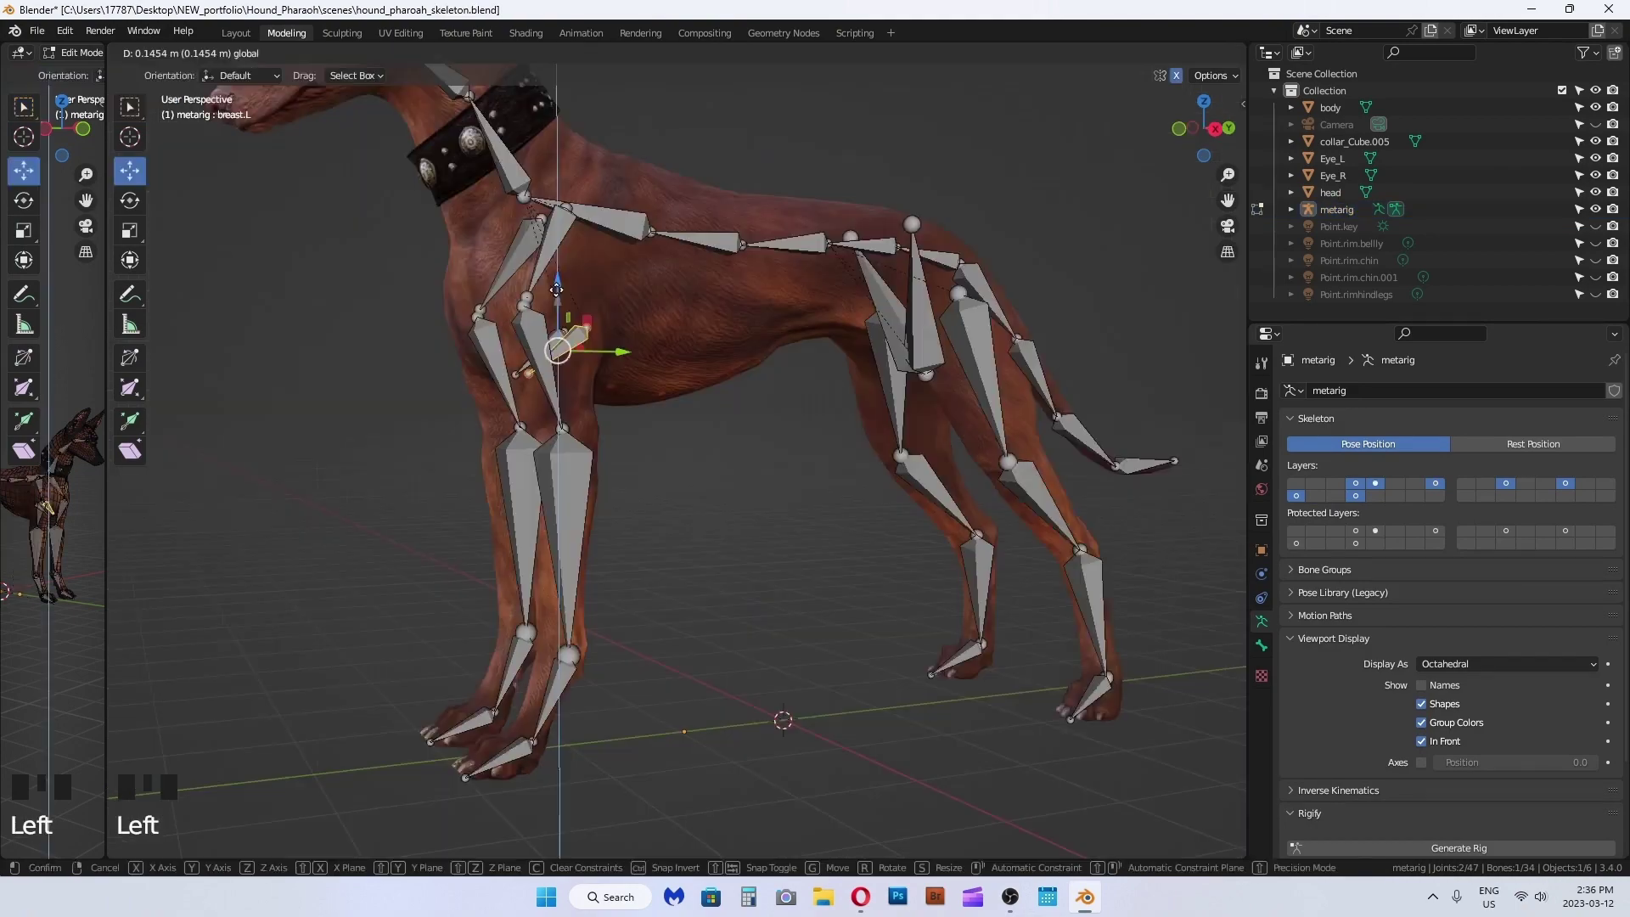
Step: Reposition the breast.L bone inside the hound's chest and save the file
middle_click_drag(601, 354, 705, 353)
key("ctrl+z")
left_click_drag(705, 361, 700, 367)
middle_click_drag(791, 431, 703, 440)
key("ctrl+s")
middle_click_drag(654, 212, 739, 411, "shift")
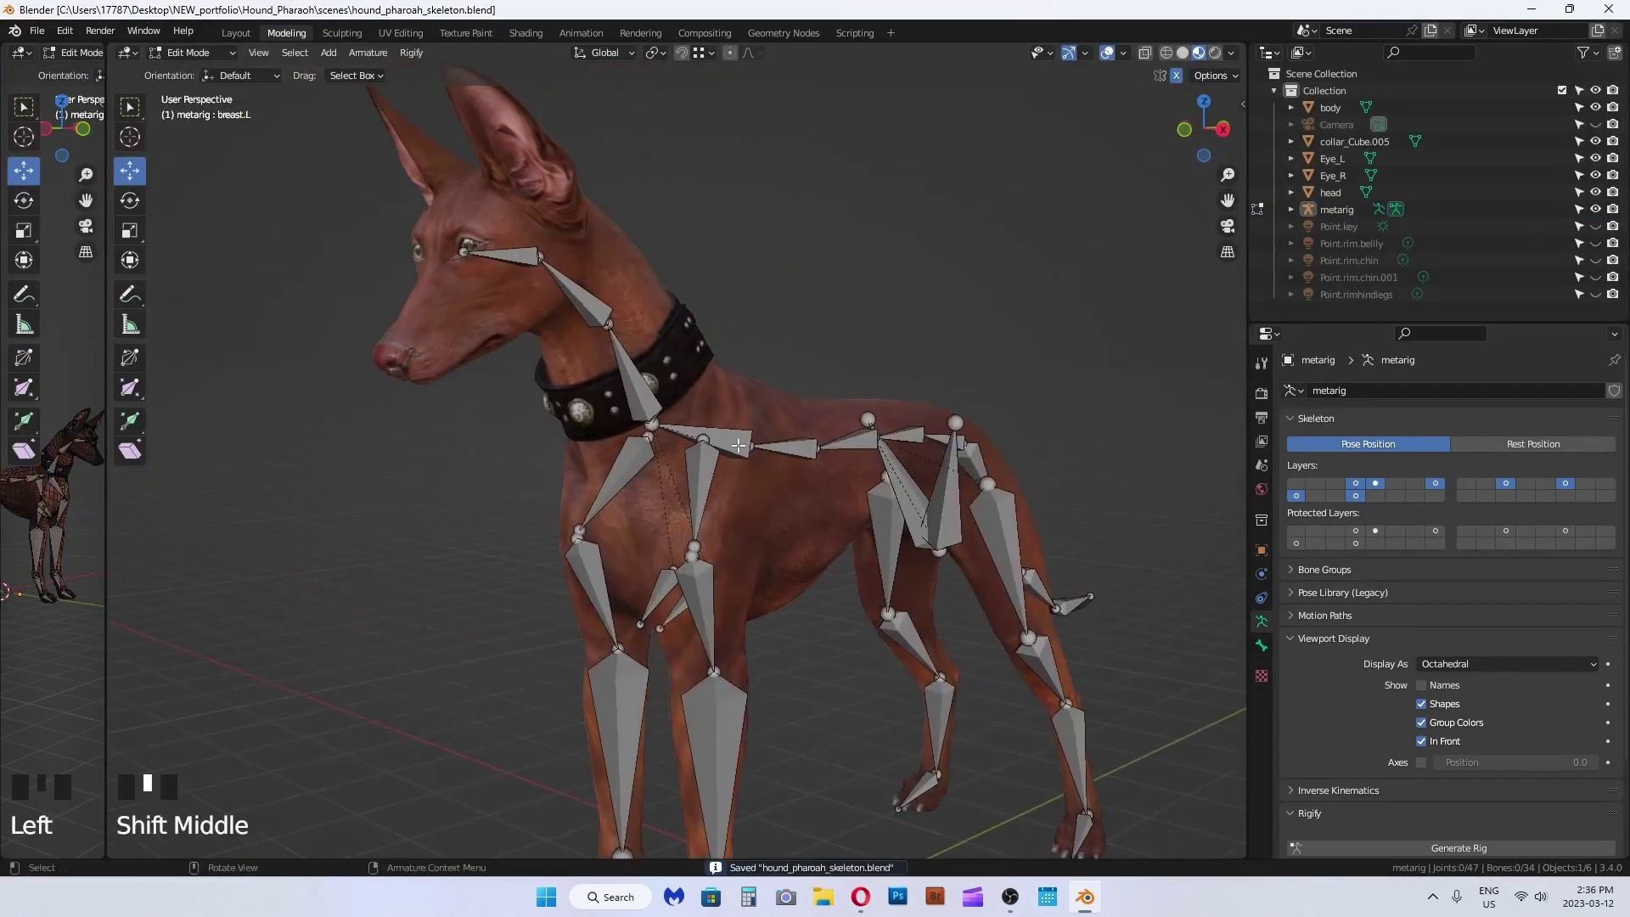
Step: Extrude a new bone from the joint at the back of the head up to the tip of the ear
key("KP_3")
middle_click_drag(509, 161, 670, 238, "shift")
scroll(629, 196, "up", 4)
left_click(610, 170)
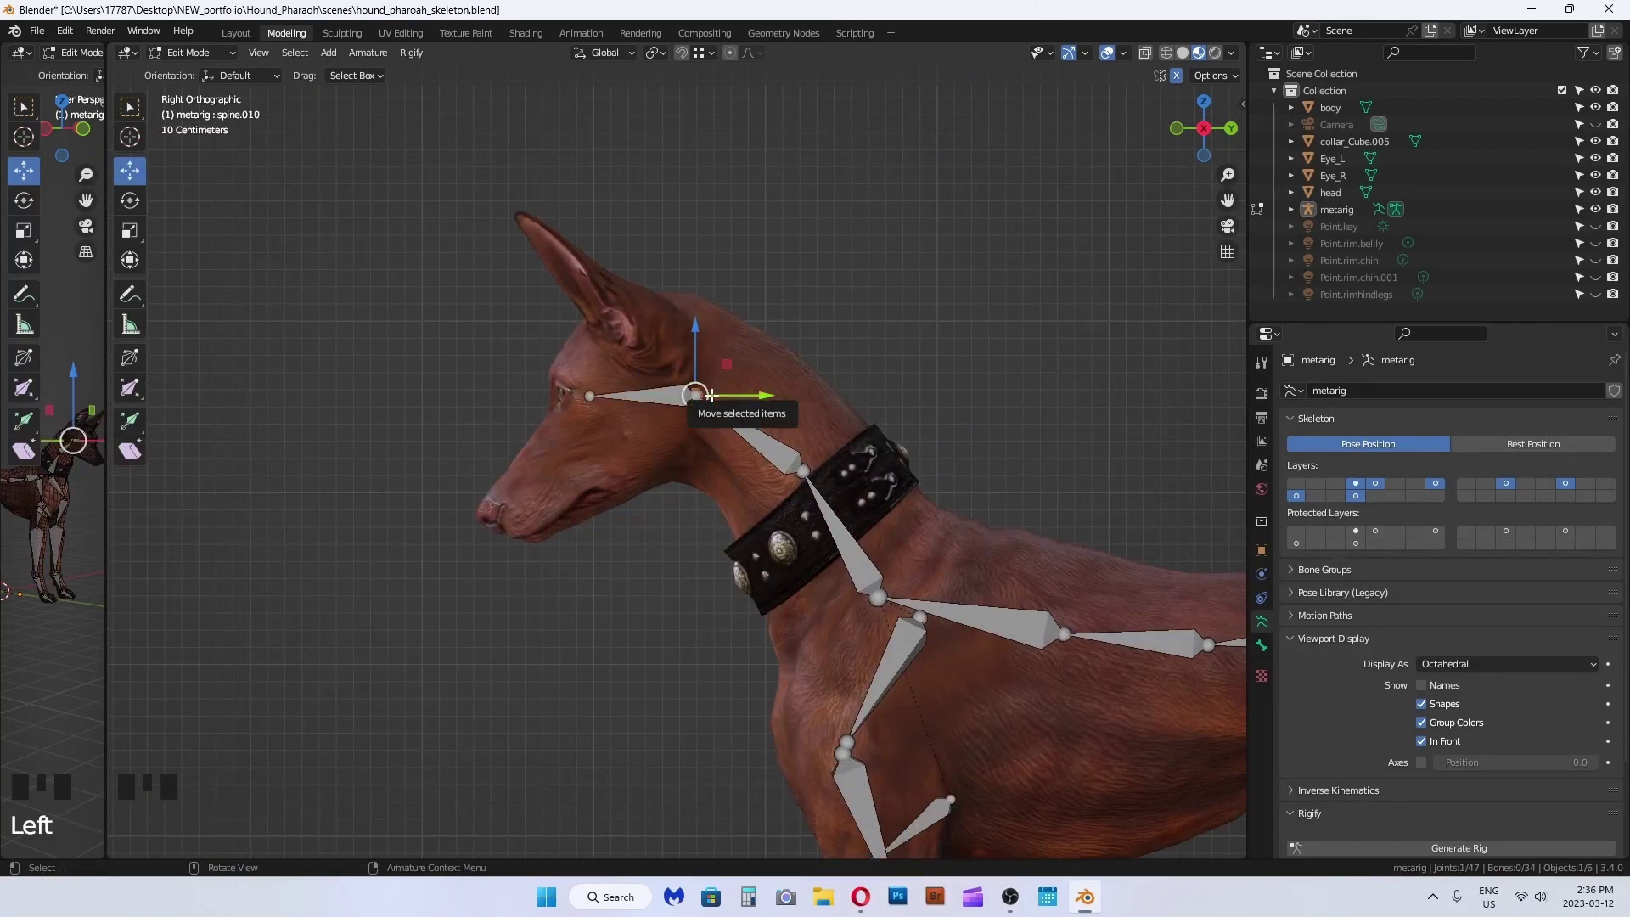
key("e")
left_click(529, 203)
middle_click_drag(529, 203, 747, 255)
Step: Disconnect the ear bone from its parent spine.010 and move it sideways about 0.1 m onto the left ear
left_click(773, 280)
left_click_drag(836, 272, 896, 267)
key("ctrl+z")
left_click(1262, 645)
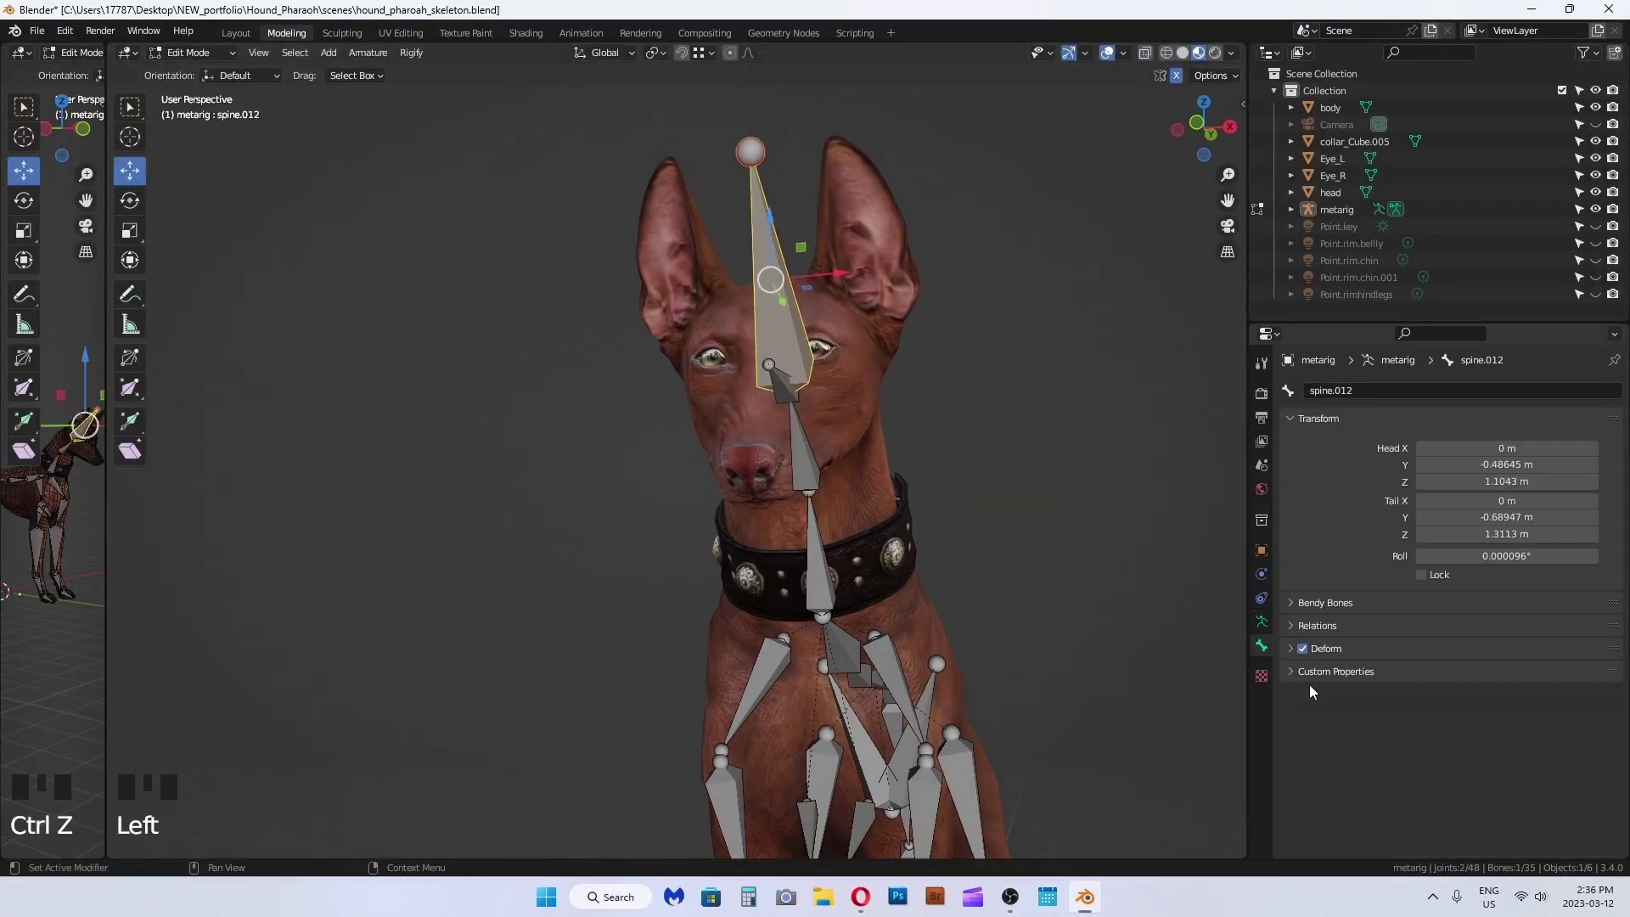
left_click(1294, 626)
key("ctrl+z")
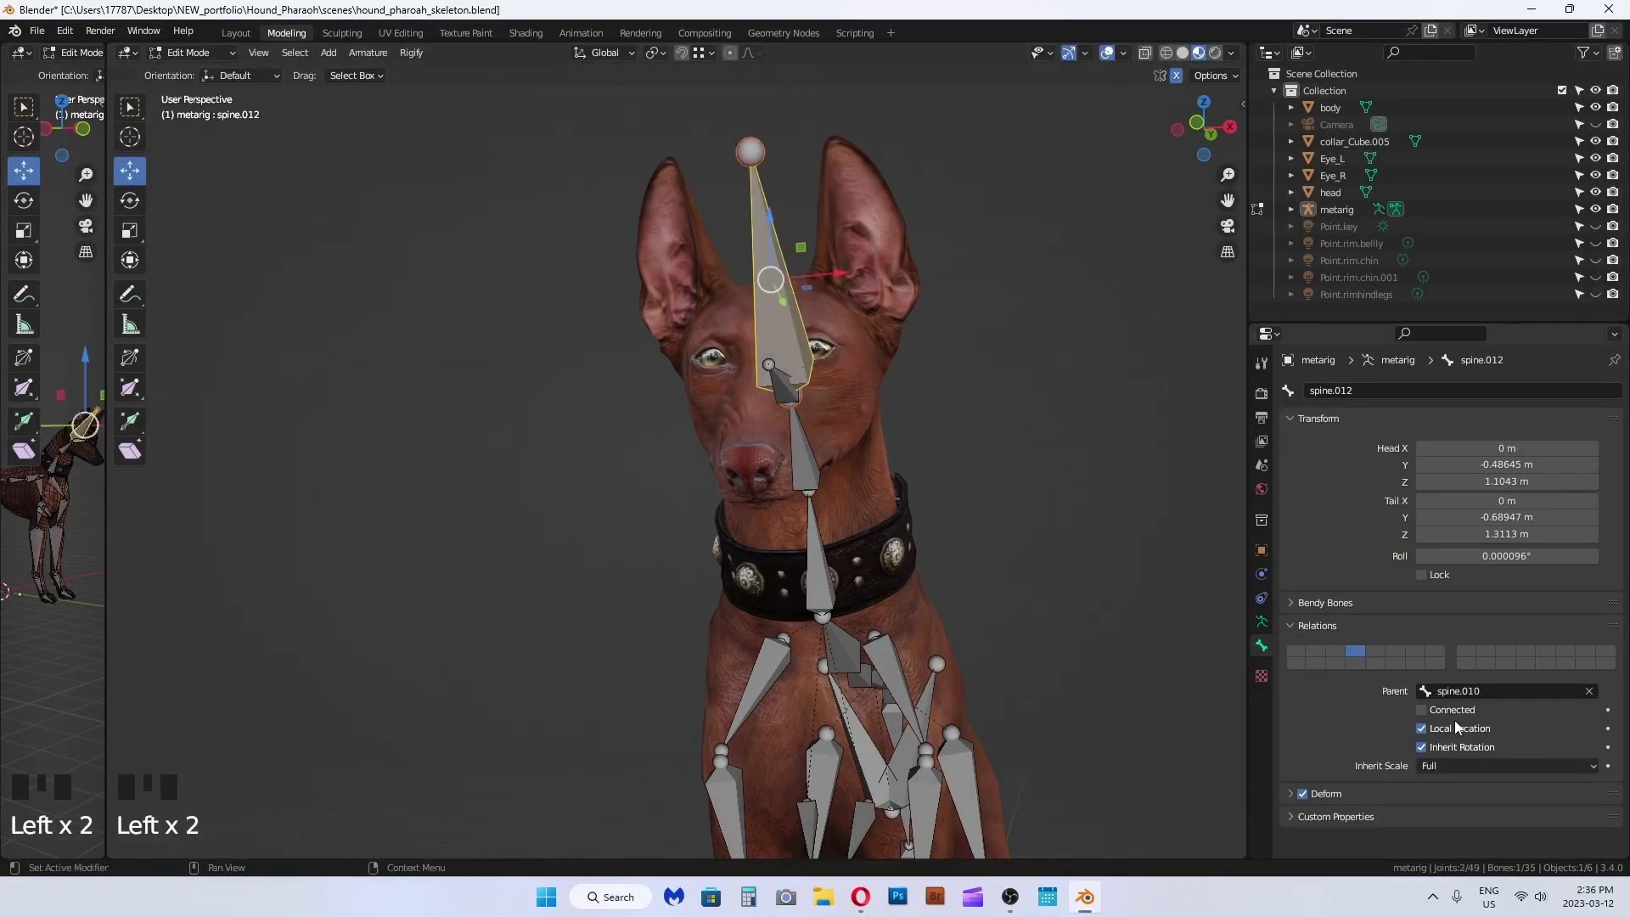
left_click_drag(836, 272, 923, 267)
middle_click_drag(924, 266, 934, 320)
Step: Move the ear bone's base joint up to about Z 1.143 m and forward to about Y -0.515 m
key("KP_Decimal")
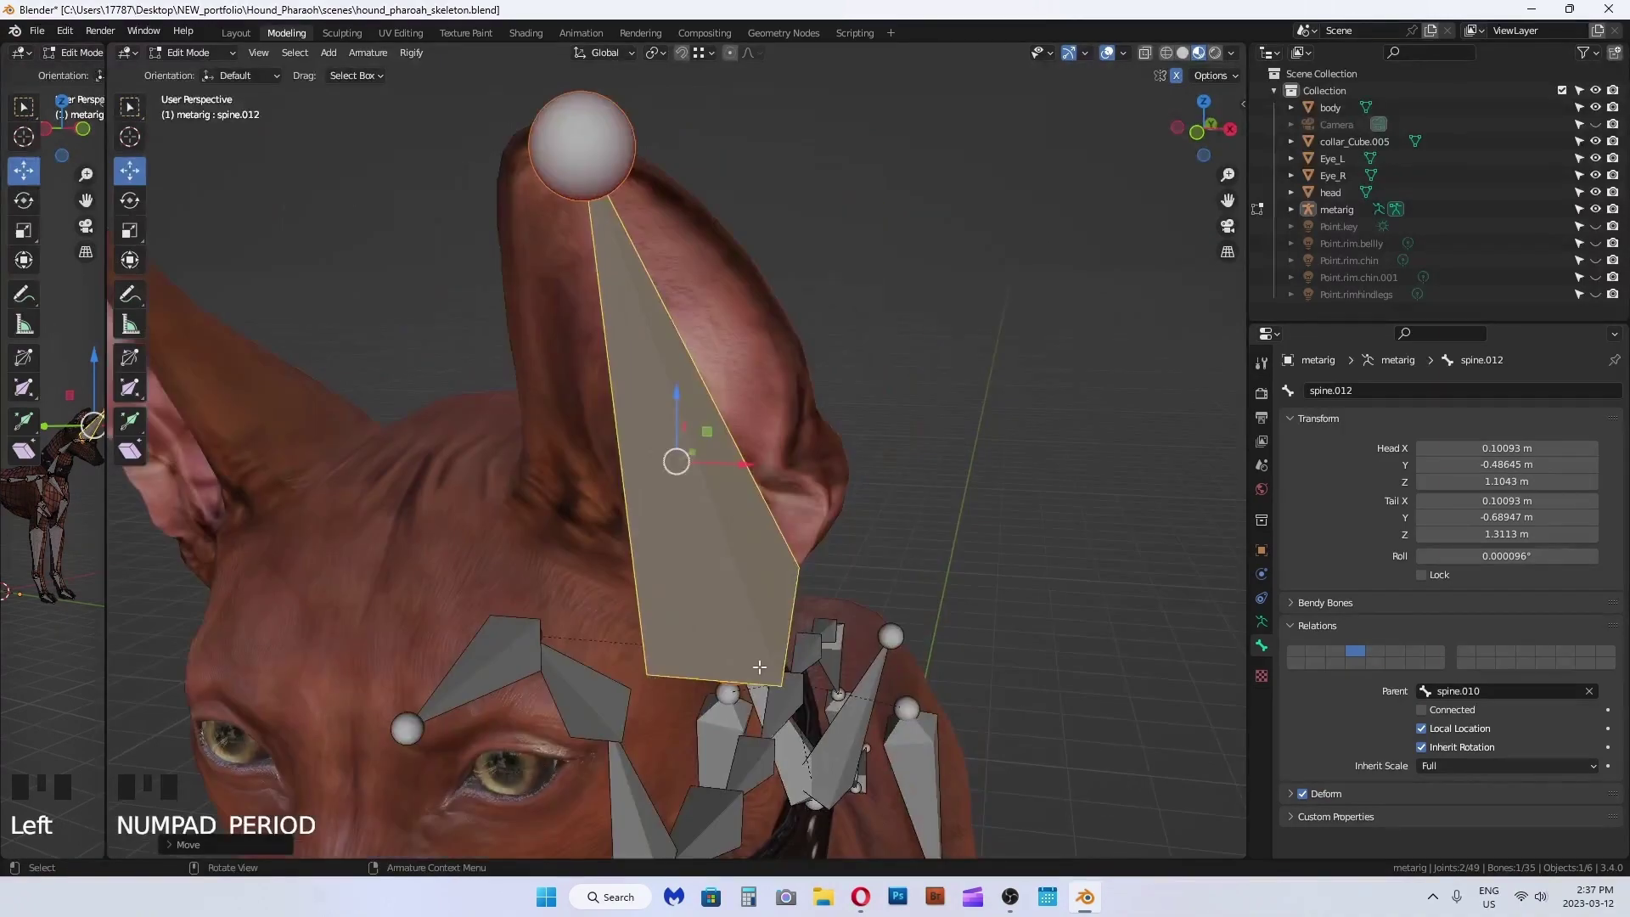
scroll(756, 668, "down", 3)
middle_click_drag(757, 667, 756, 582)
left_click(756, 583)
middle_click_drag(755, 582, 671, 577)
left_click_drag(789, 513, 790, 470)
left_click_drag(853, 531, 820, 532)
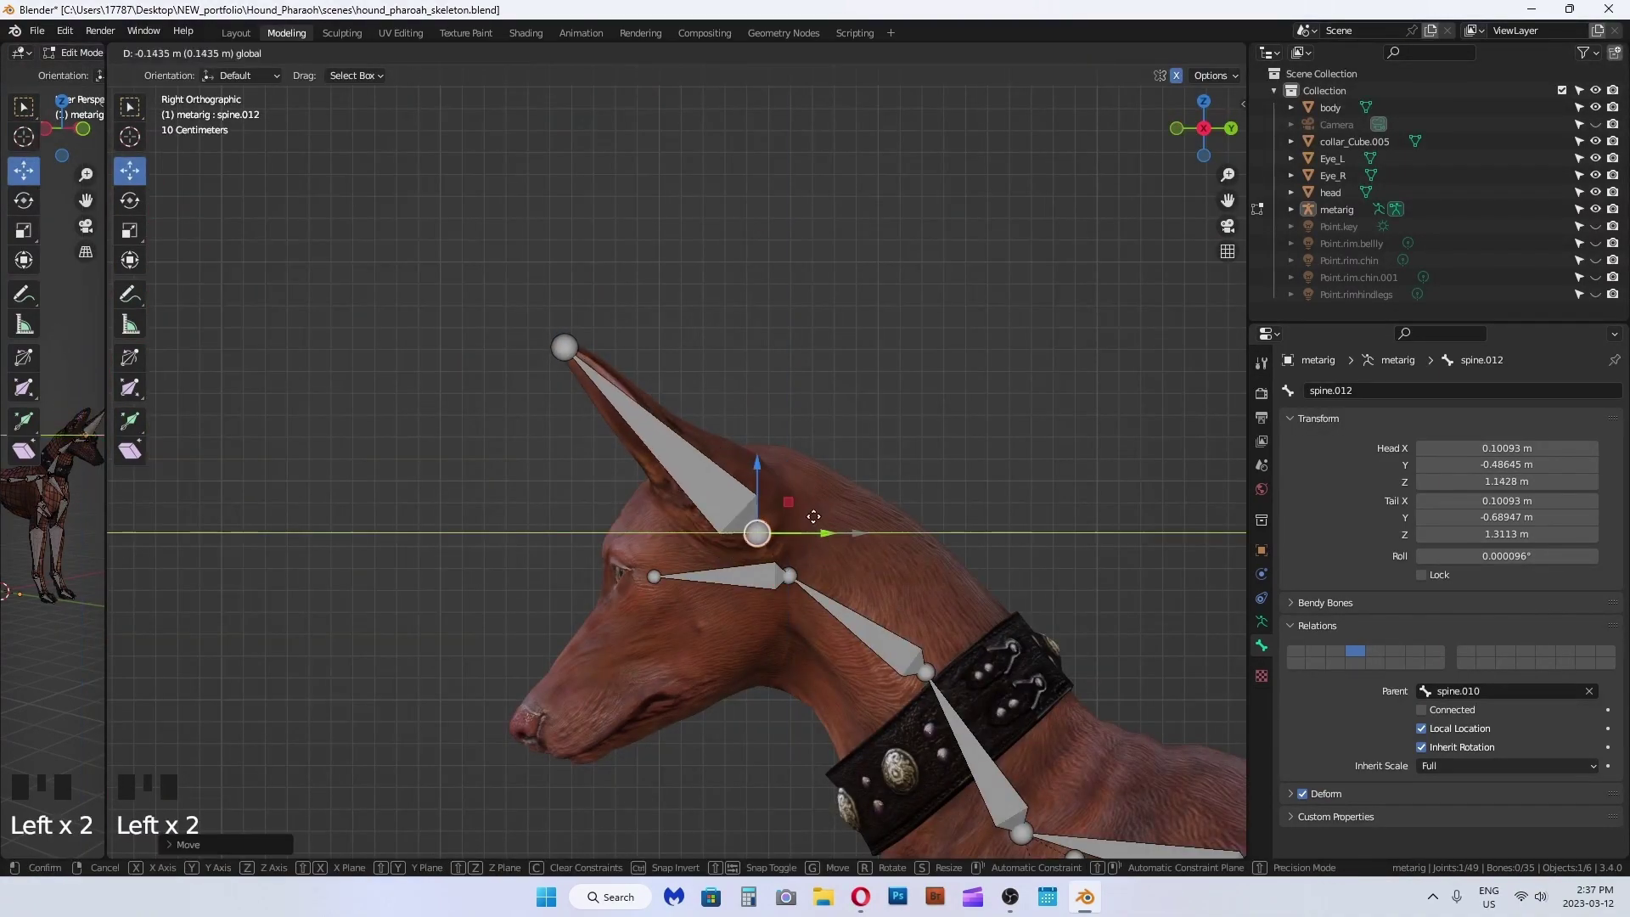
Step: Place the ear bone's base joint inside the left ear at about X 0.105, Y -0.534, Z 1.19 m
middle_click_drag(820, 531, 764, 493)
key("KP_Decimal")
scroll(677, 462, "down", 12)
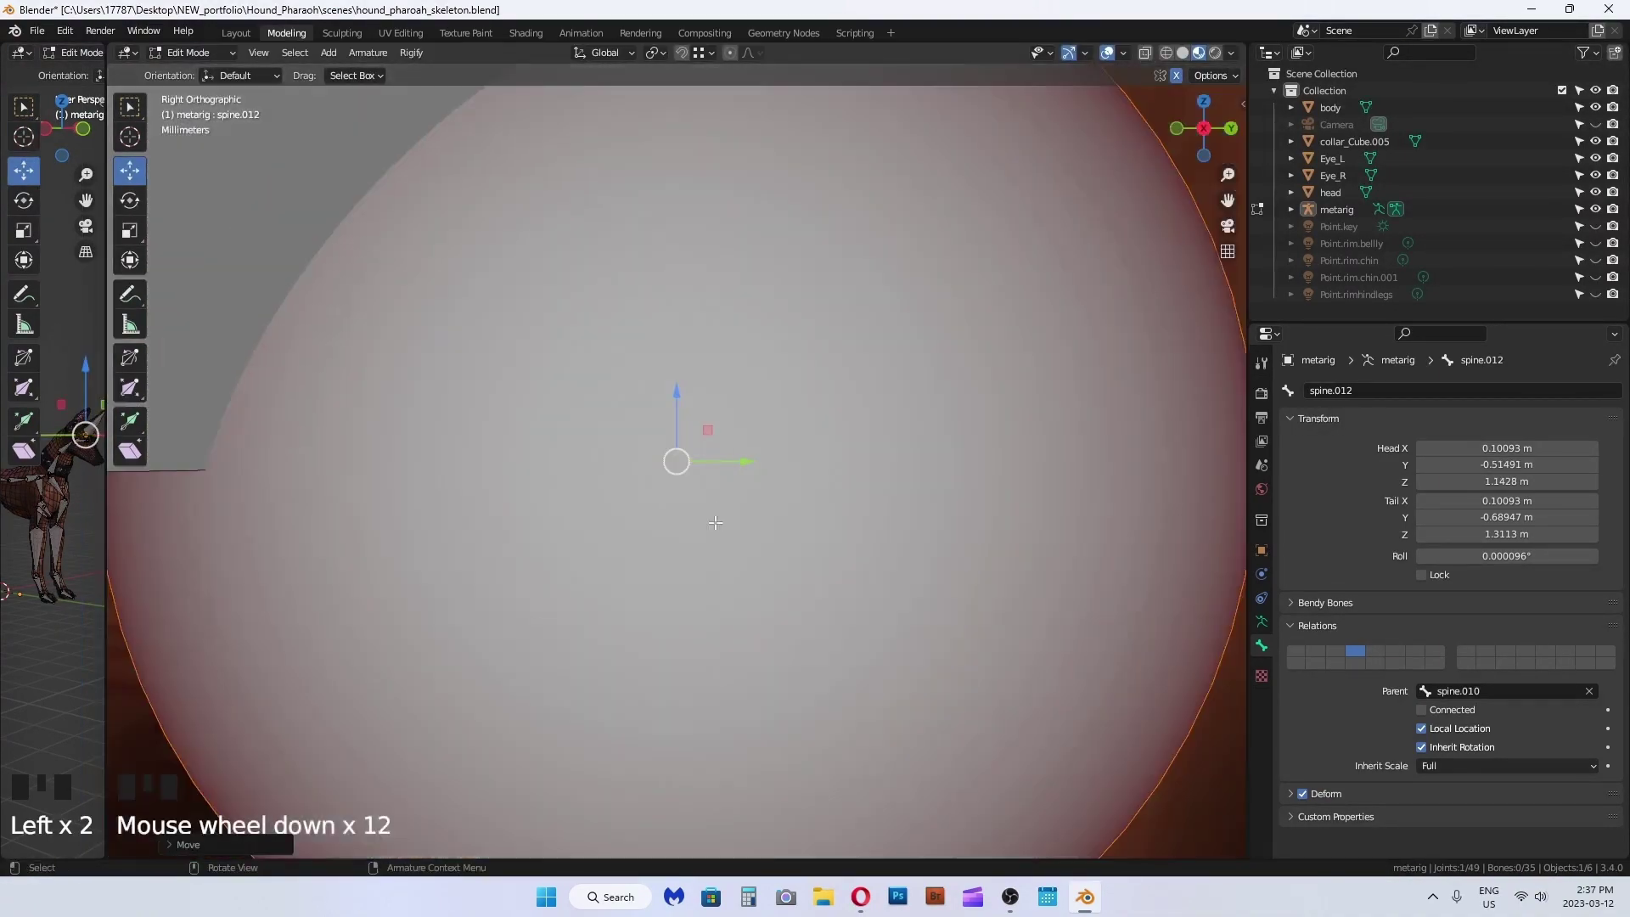
middle_click_drag(665, 420, 688, 427, "shift")
left_click_drag(688, 427, 747, 405)
left_click_drag(674, 341, 673, 338)
middle_click_drag(673, 357, 841, 382)
middle_click_drag(841, 383, 883, 595, "shift")
left_click_drag(814, 552, 791, 497)
key("KP_1")
middle_click_drag(798, 440, 386, 501)
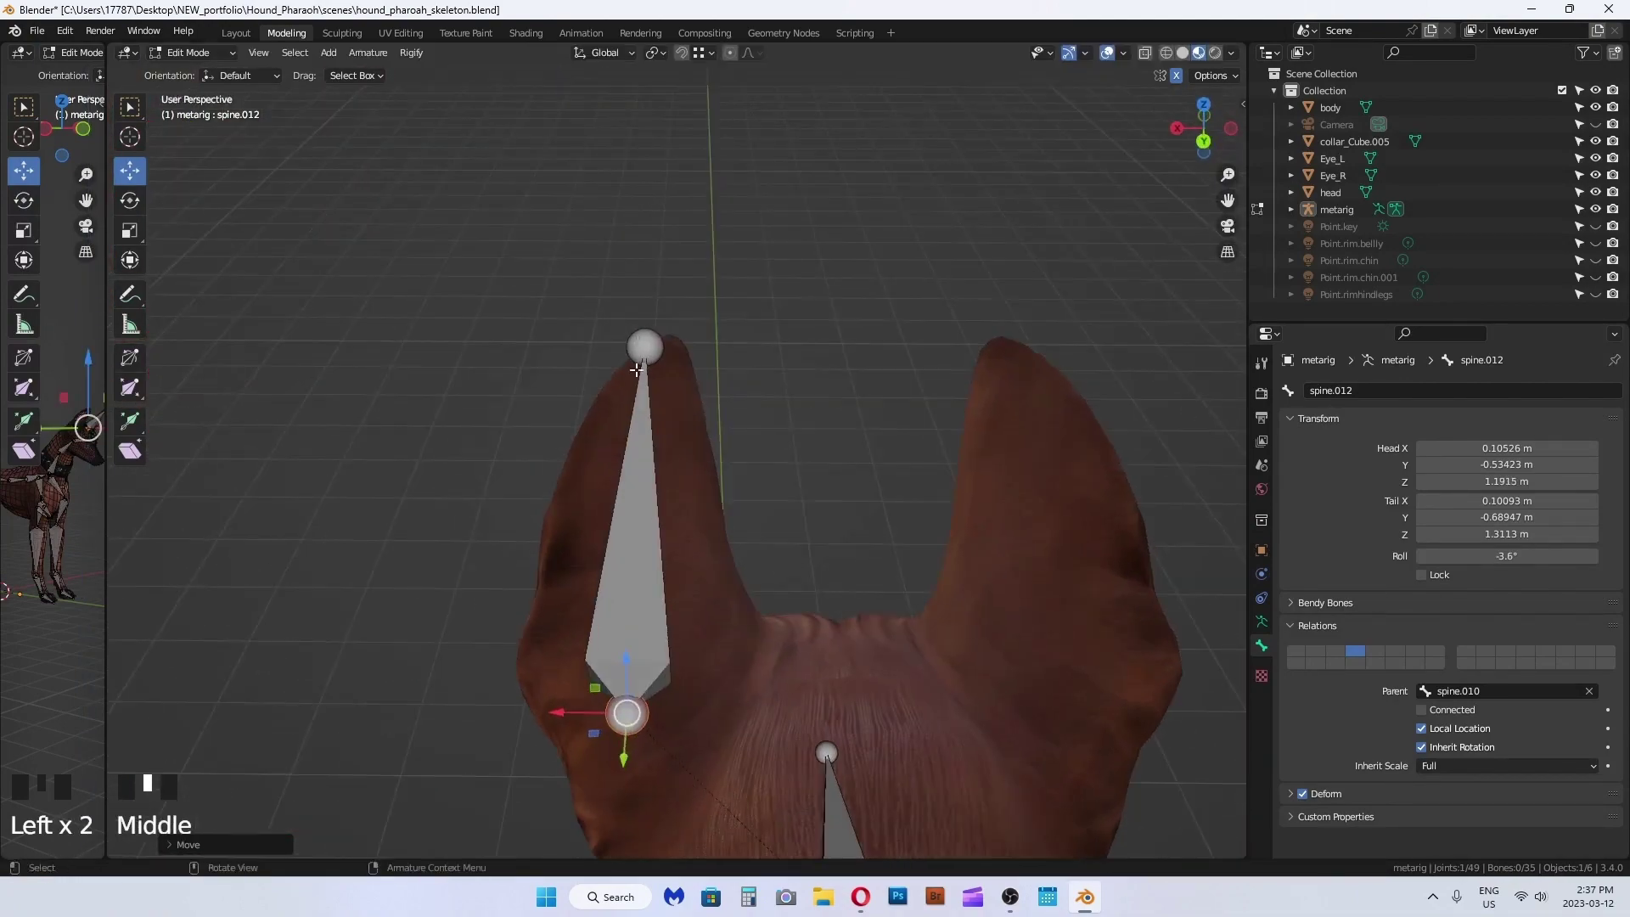
Step: Fine-tune the ear bone's joints so the bone runs centrally along the left ear
mouse_move(658, 721)
middle_mouse_down()
mouse_move(611, 742)
mouse_move(633, 737)
middle_mouse_up()
left_click_drag(562, 675, 645, 703)
middle_click_drag(594, 561, 1030, 597)
middle_click_drag(739, 288, 702, 345)
left_click_drag(726, 382, 754, 390)
middle_click_drag(752, 446, 790, 534)
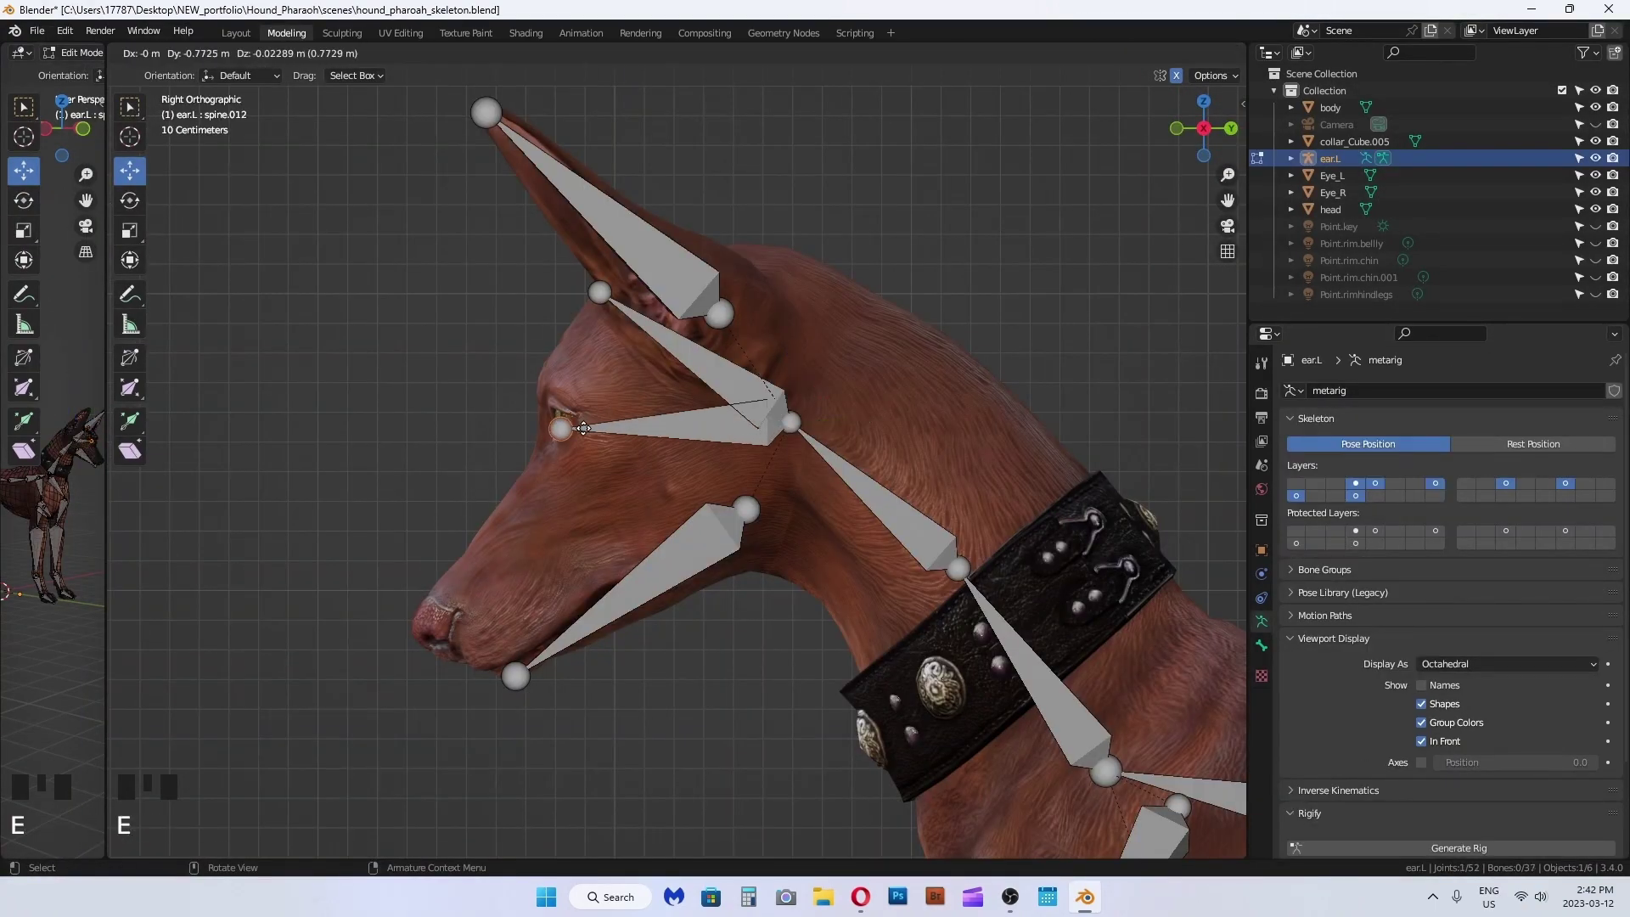
Step: Extrude an eye bone from the head joint, disconnect it from spine.010 and move it forward to the eye
left_click(582, 422)
left_click(1262, 645)
left_click_drag(733, 425, 815, 393)
scroll(488, 433, "up", 6)
left_click(567, 394)
left_click_drag(749, 331, 750, 317)
Step: Move the eye bone sideways to about X 0.054 m at the left eye and rename it eye.L
key("KP_1")
left_click_drag(621, 386, 860, 386)
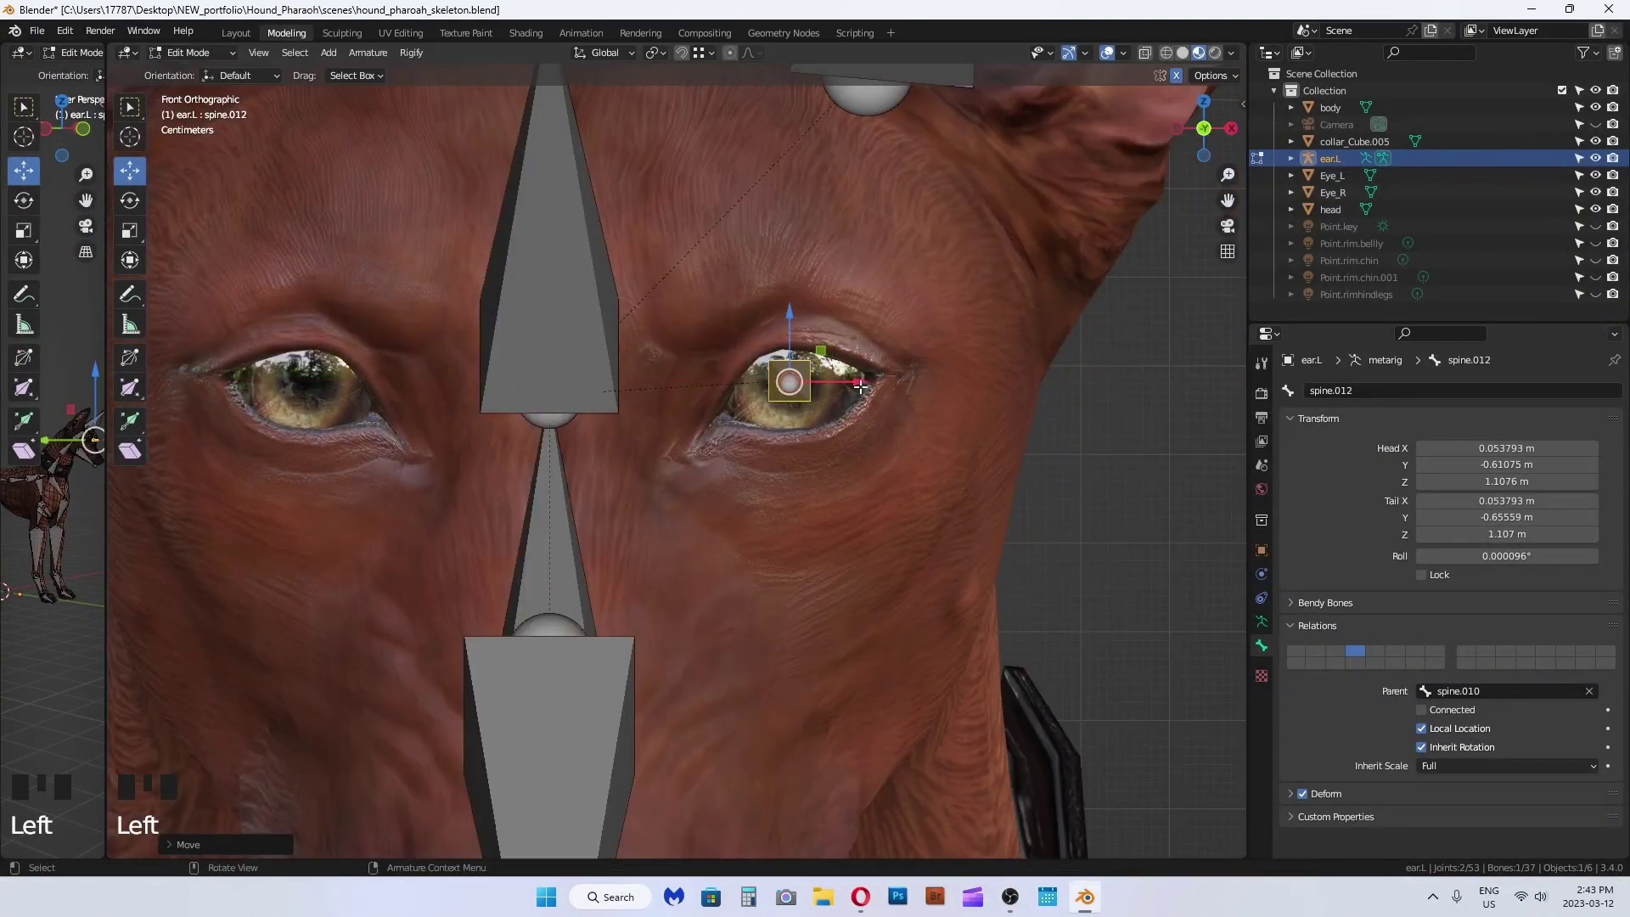
left_click(793, 314)
middle_click_drag(793, 313, 746, 334)
key("F2")
type("ey")
left_click(673, 481)
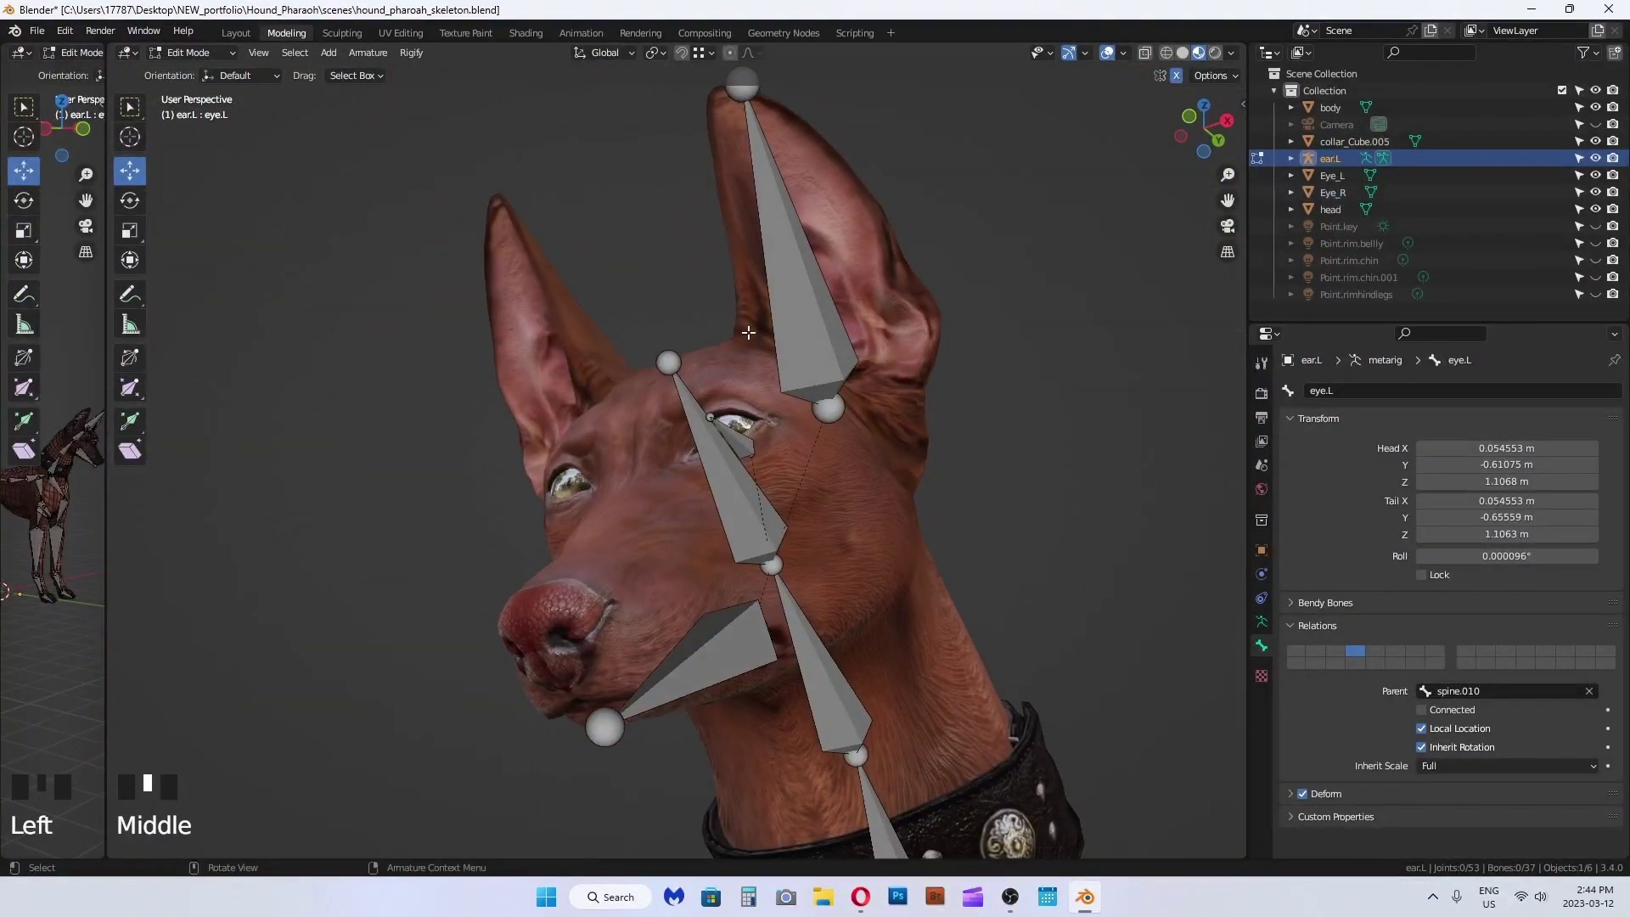
Step: Position the eye.L bone's base joint at about Y -0.626 m and its tip at about Y -0.647 m
key("KP_3")
scroll(842, 430, "up", 5)
left_click(918, 412)
left_click_drag(976, 414, 852, 415)
left_click(572, 417)
left_click_drag(632, 417, 717, 417)
left_click(794, 413)
left_click_drag(861, 413, 867, 413)
Step: Pull the eye.L bone's tip forward to about Y -0.668 m and return to Material Preview shading
scroll(739, 449, "up", 4)
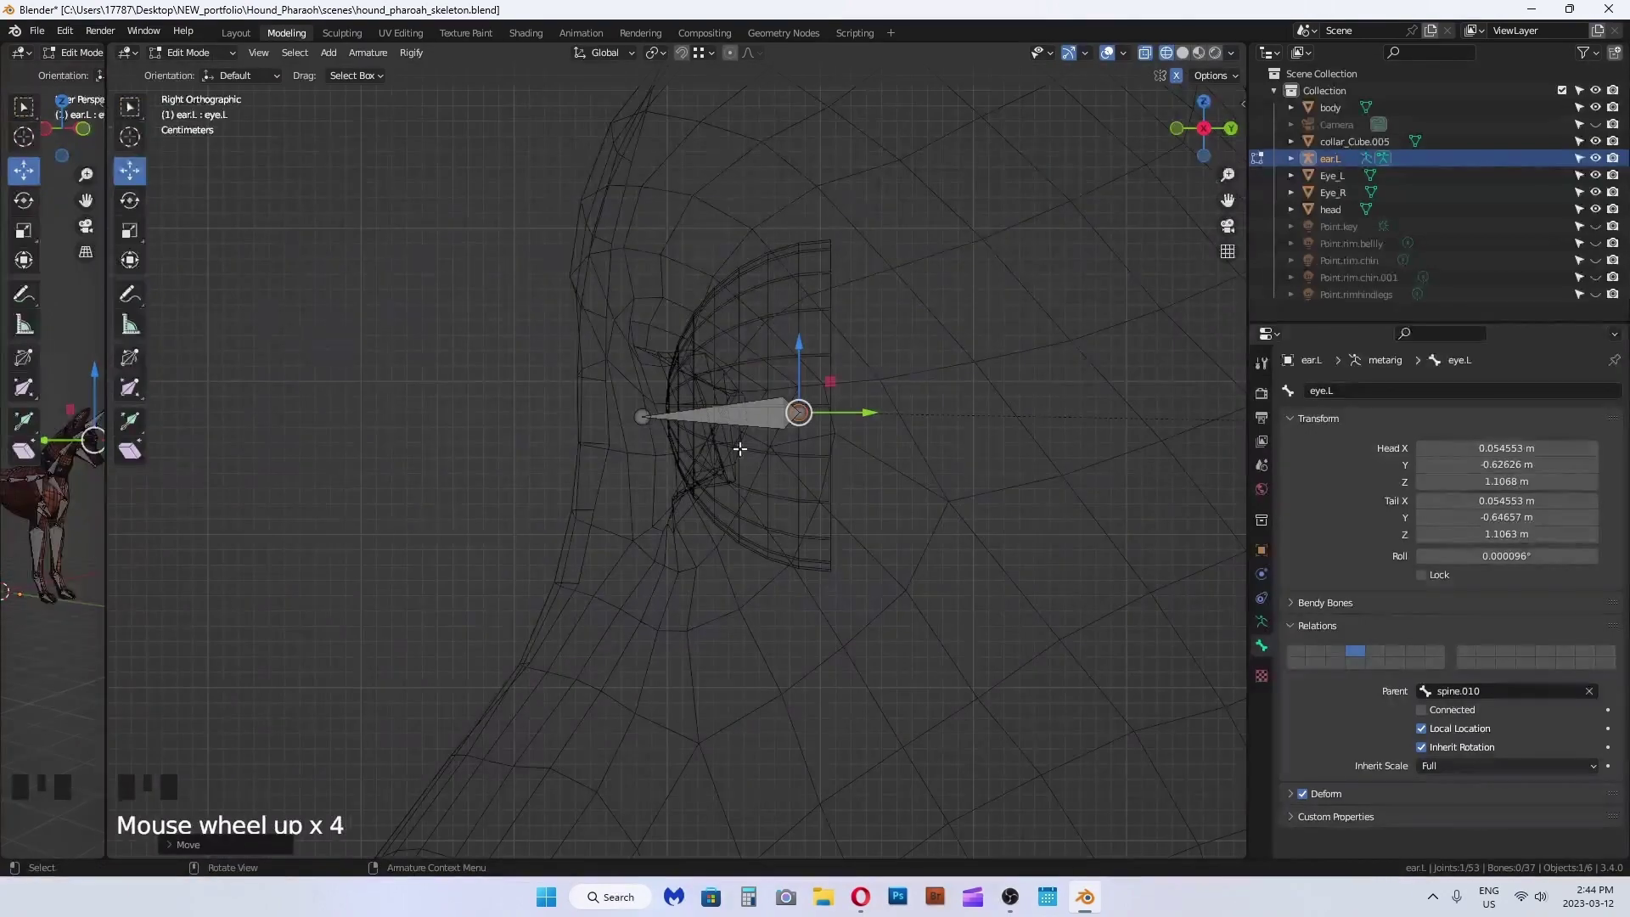
scroll(649, 415, "down", 3)
left_click_drag(667, 436, 605, 436)
middle_click_drag(849, 510, 773, 448)
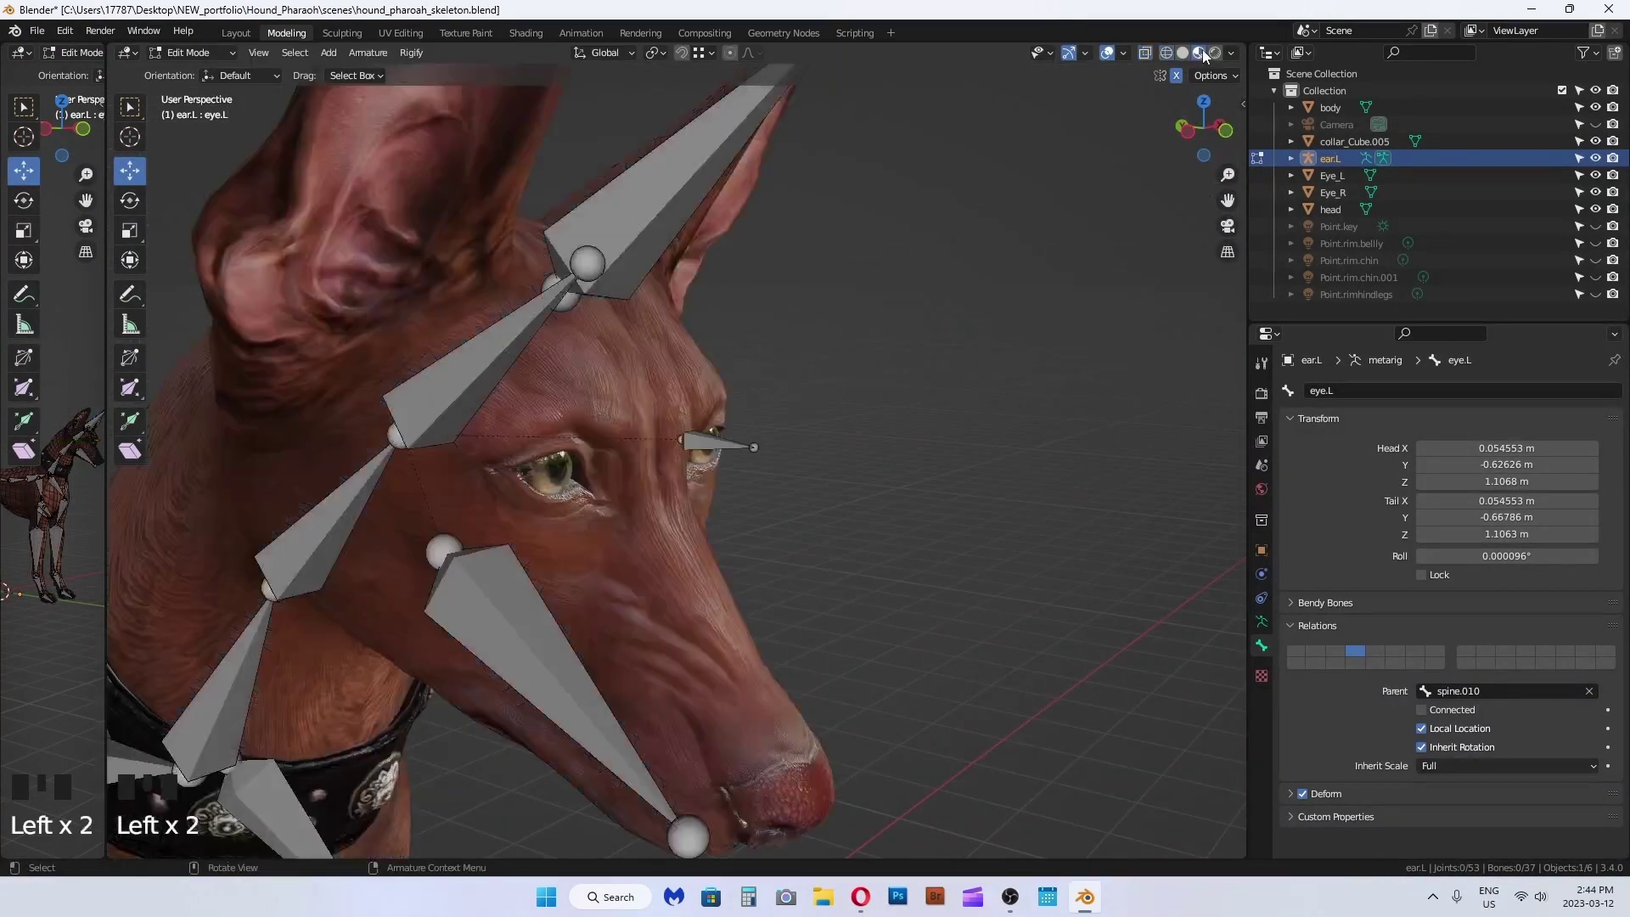
Step: Duplicate the eye.L bone, scale the copy down and place it at the inner corner of the left eye
scroll(633, 529, "down", 5)
scroll(743, 463, "up", 6)
left_click(768, 439)
key("KP_Decimal")
middle_click_drag(696, 497, 708, 477)
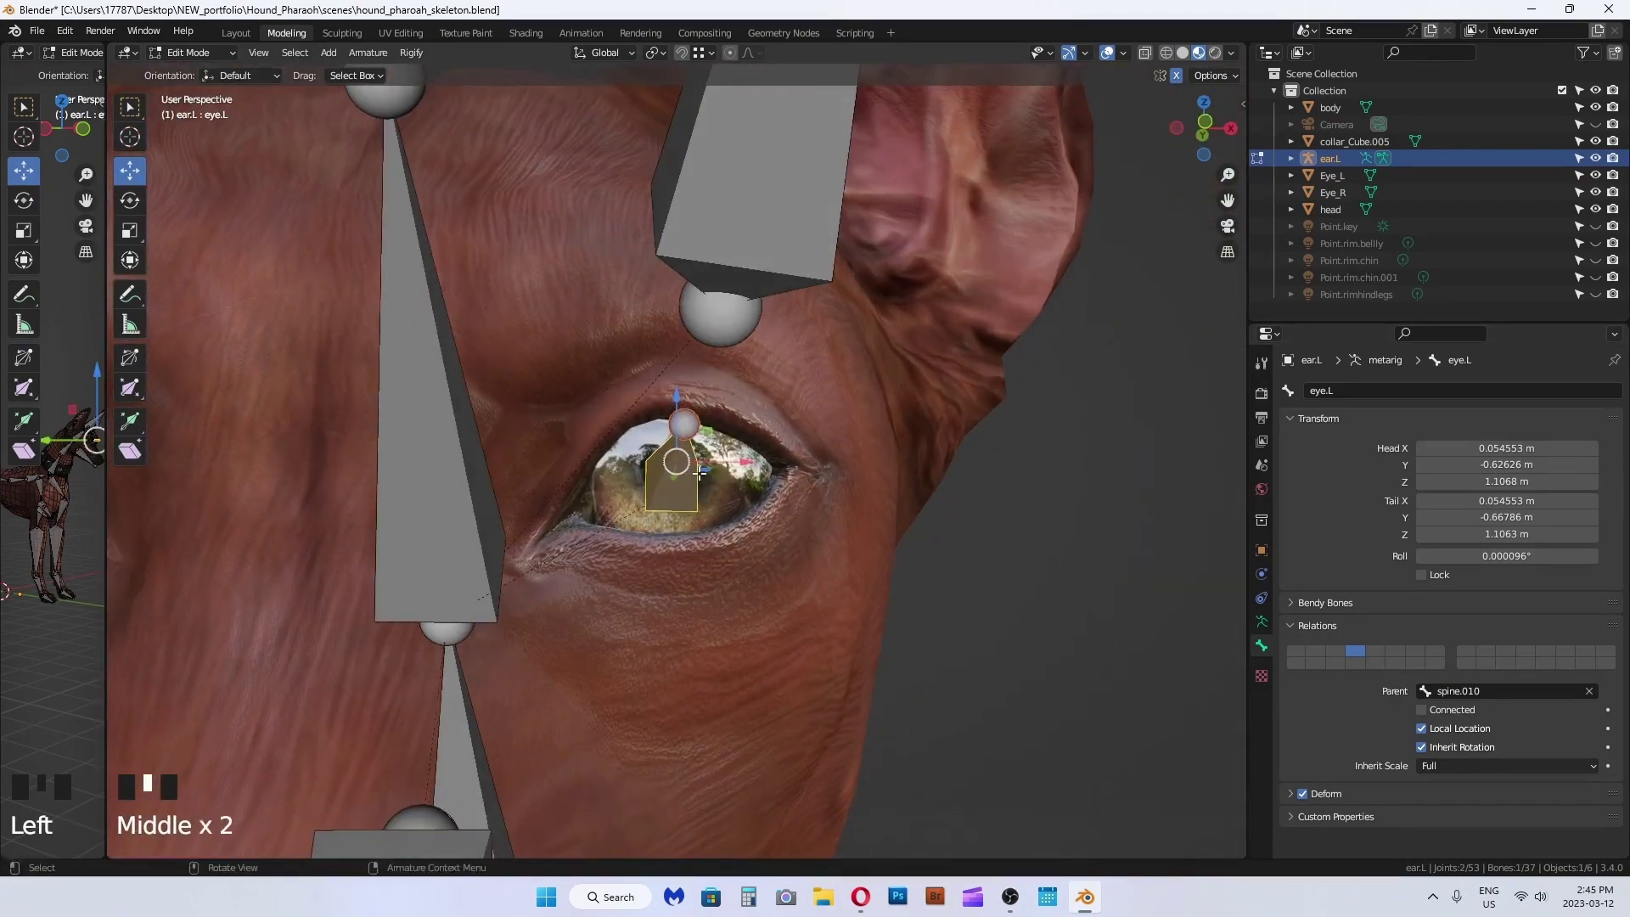
key("shift+d")
left_click(588, 532)
key("KP_1")
key("s")
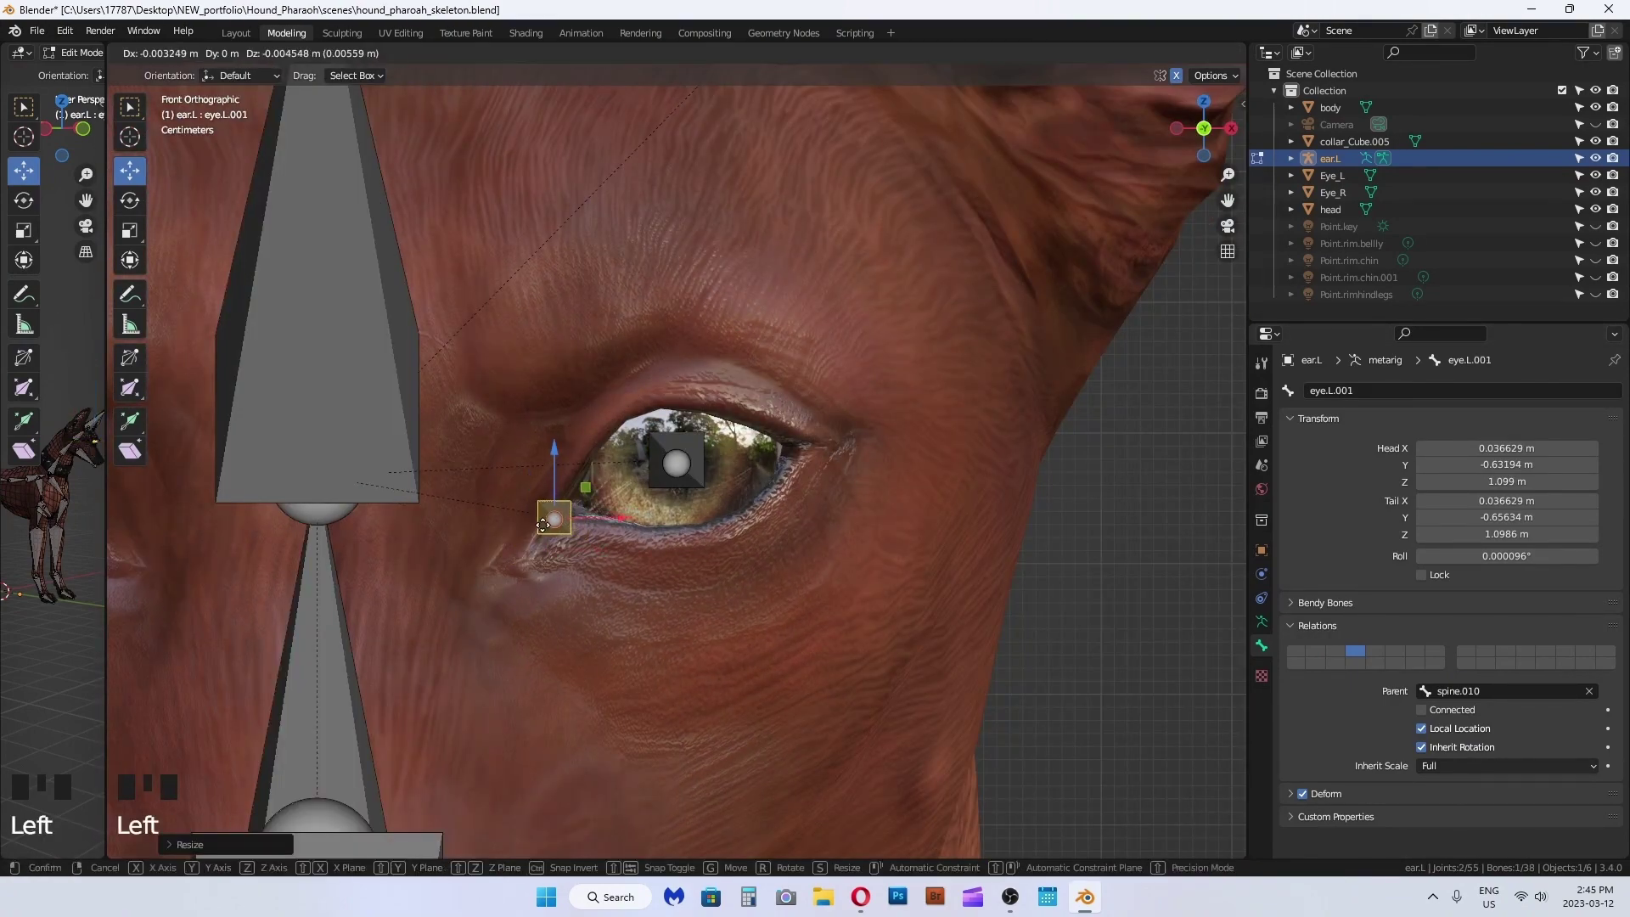
left_click(539, 524)
Step: Rename the small bone at the eye's inner corner to eyelid1.L
key("F2")
type("eye.L")
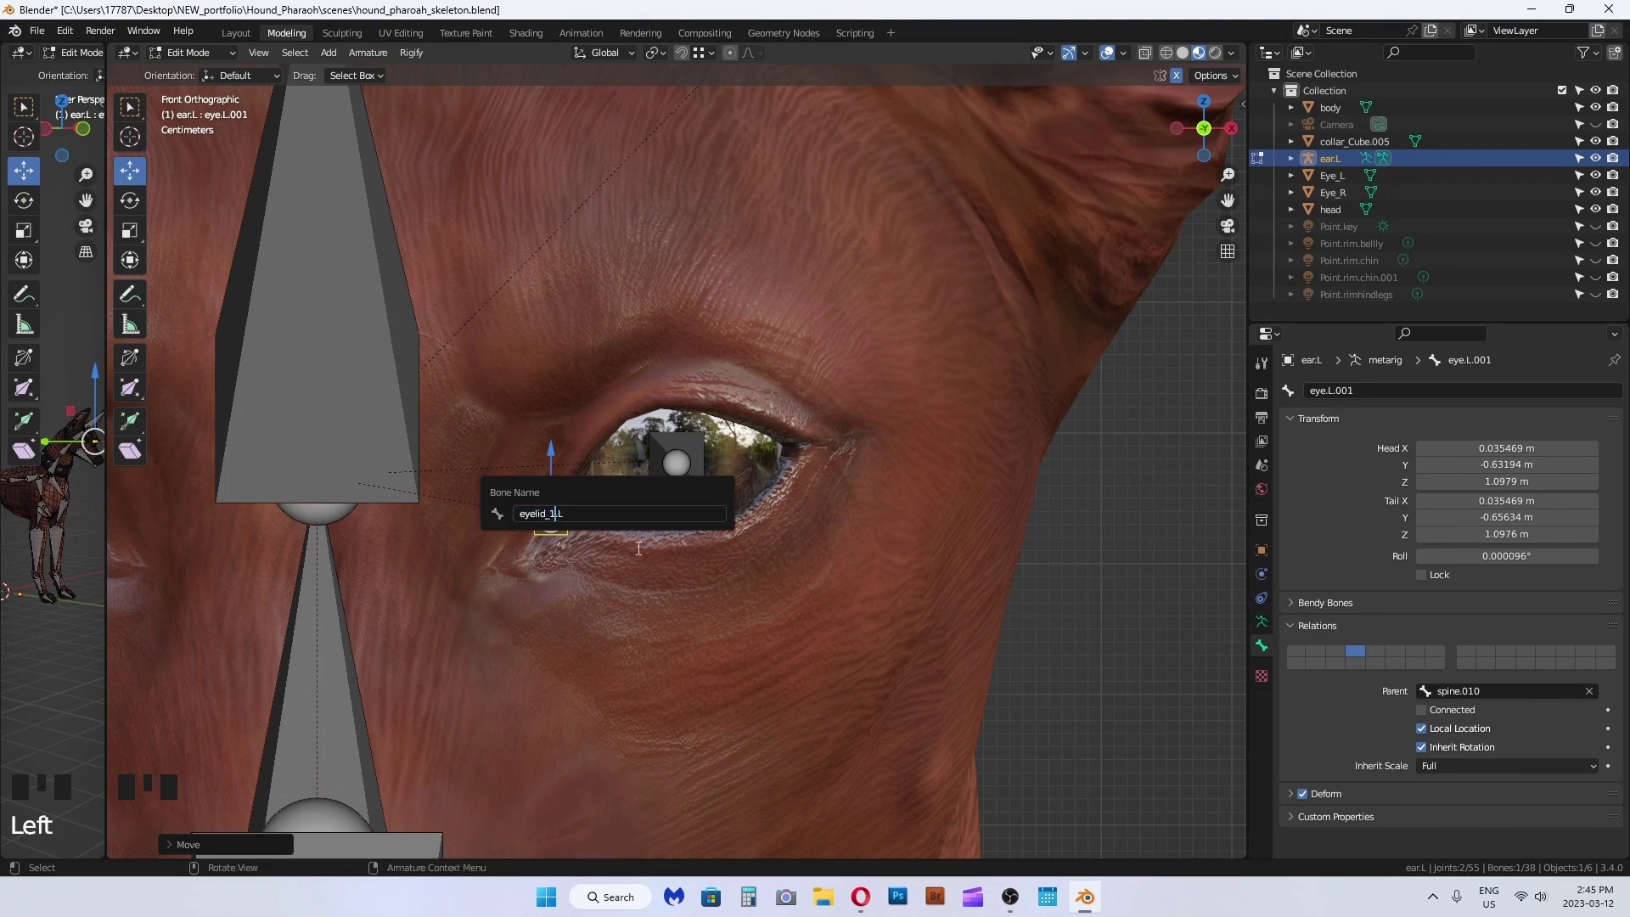
key("Return")
Step: Duplicate the eyelid bone around the rim of the left eye to form a ring of eight eyelid bones
key("shift+d")
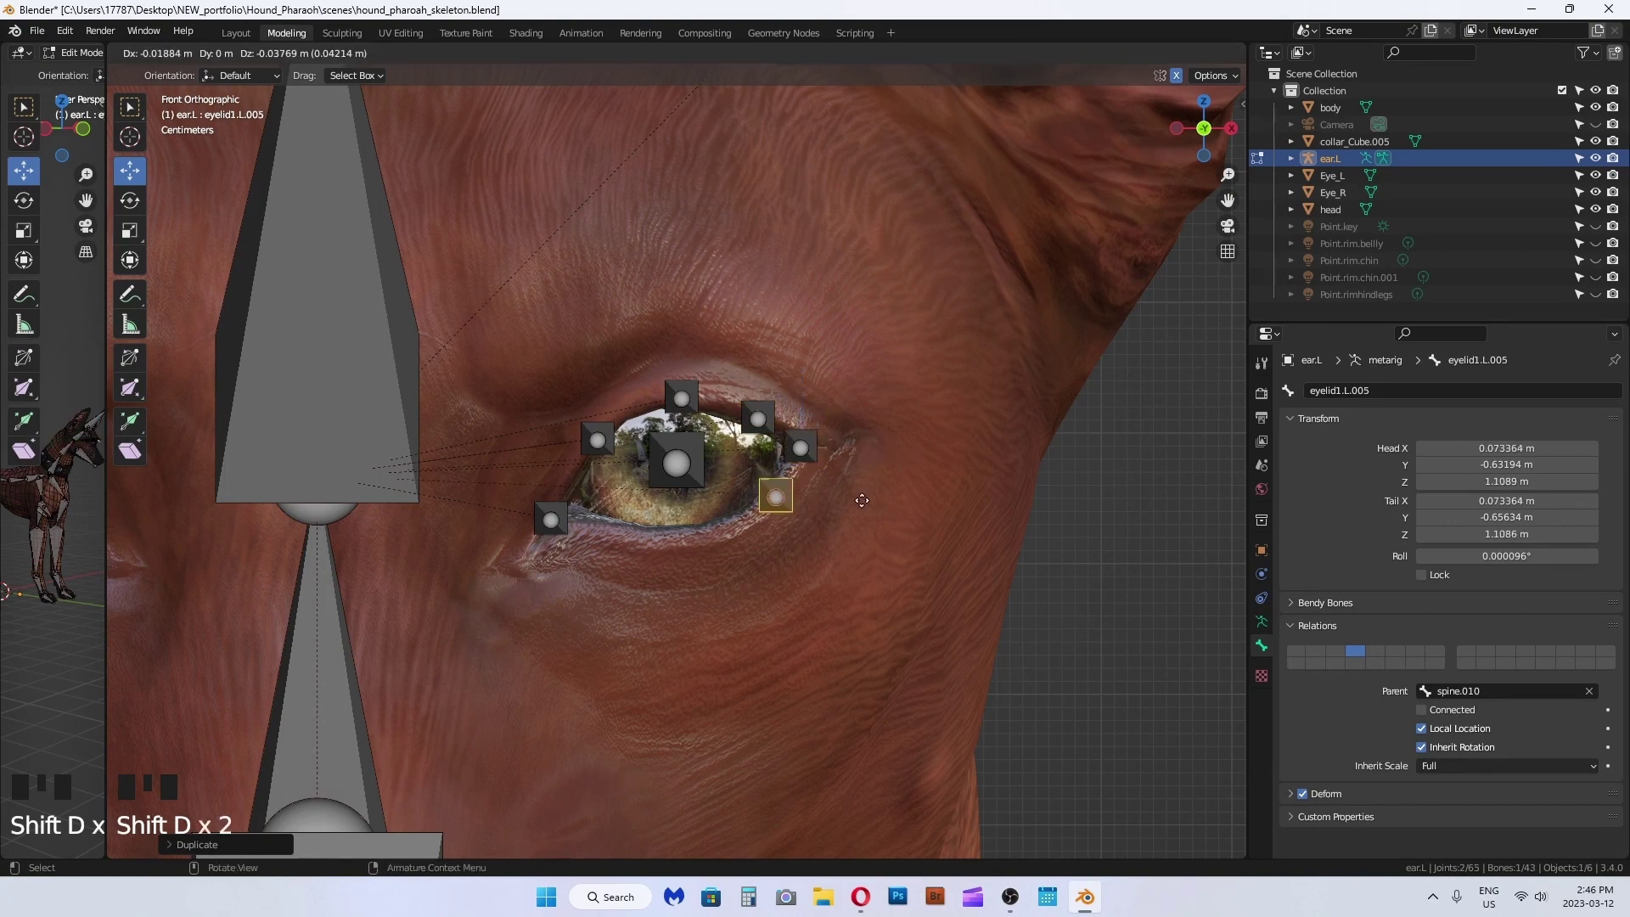
left_click(839, 513)
key("shift+d")
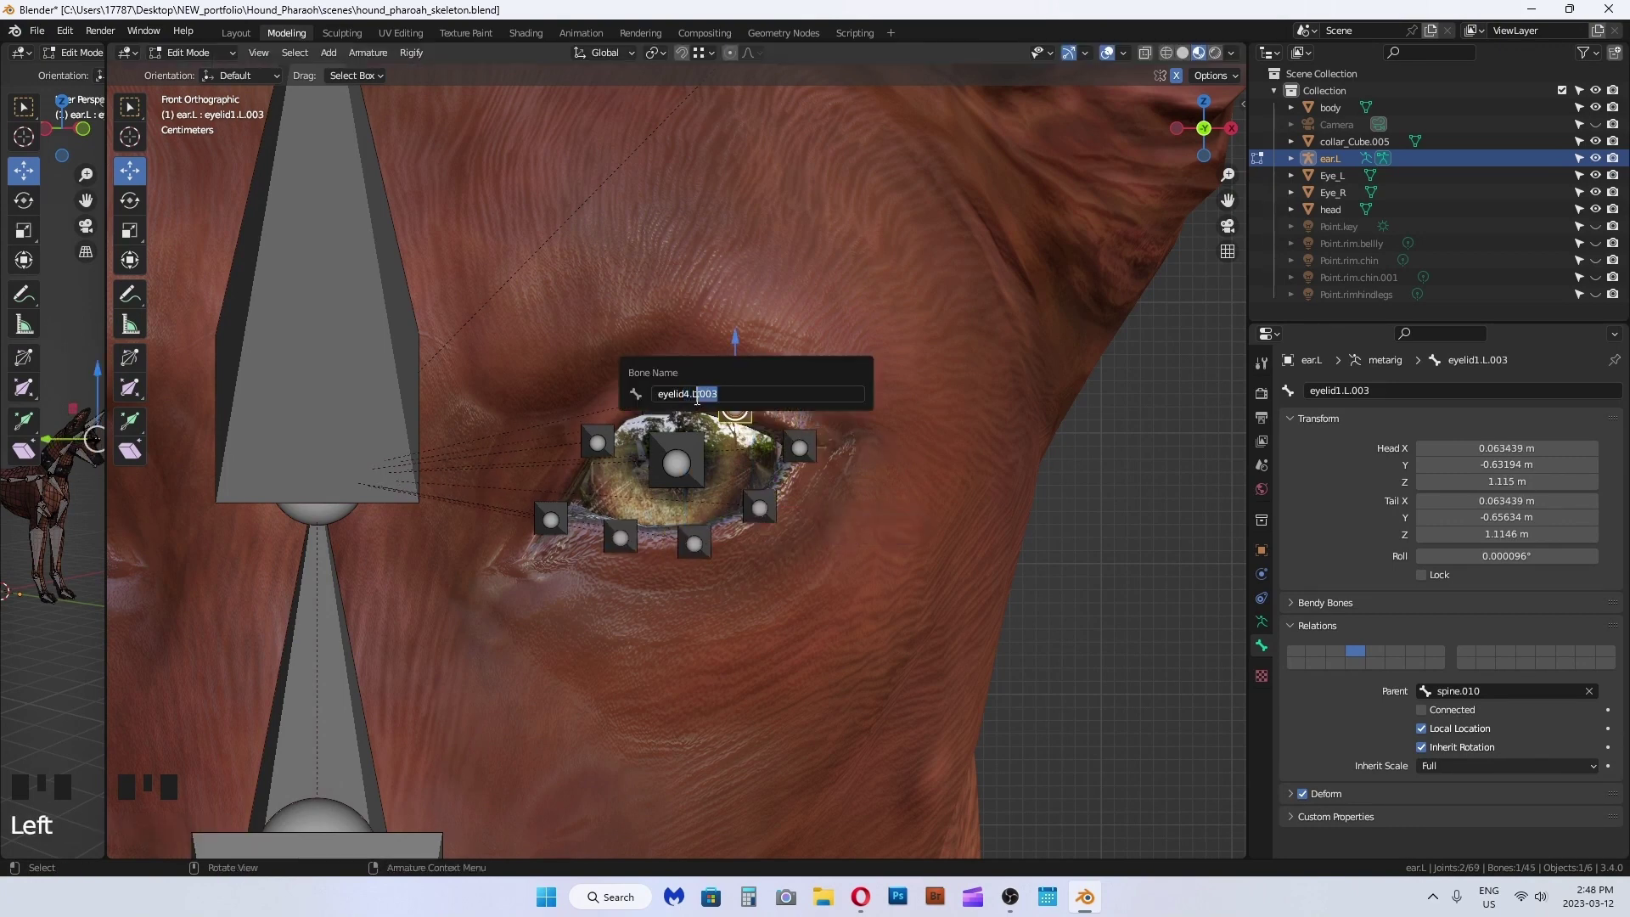
Step: Rename the outer-corner eyelid bone to eyelid5.L and give the adjacent lower-lid bone the next number in the series
left_click(799, 450)
key("F2")
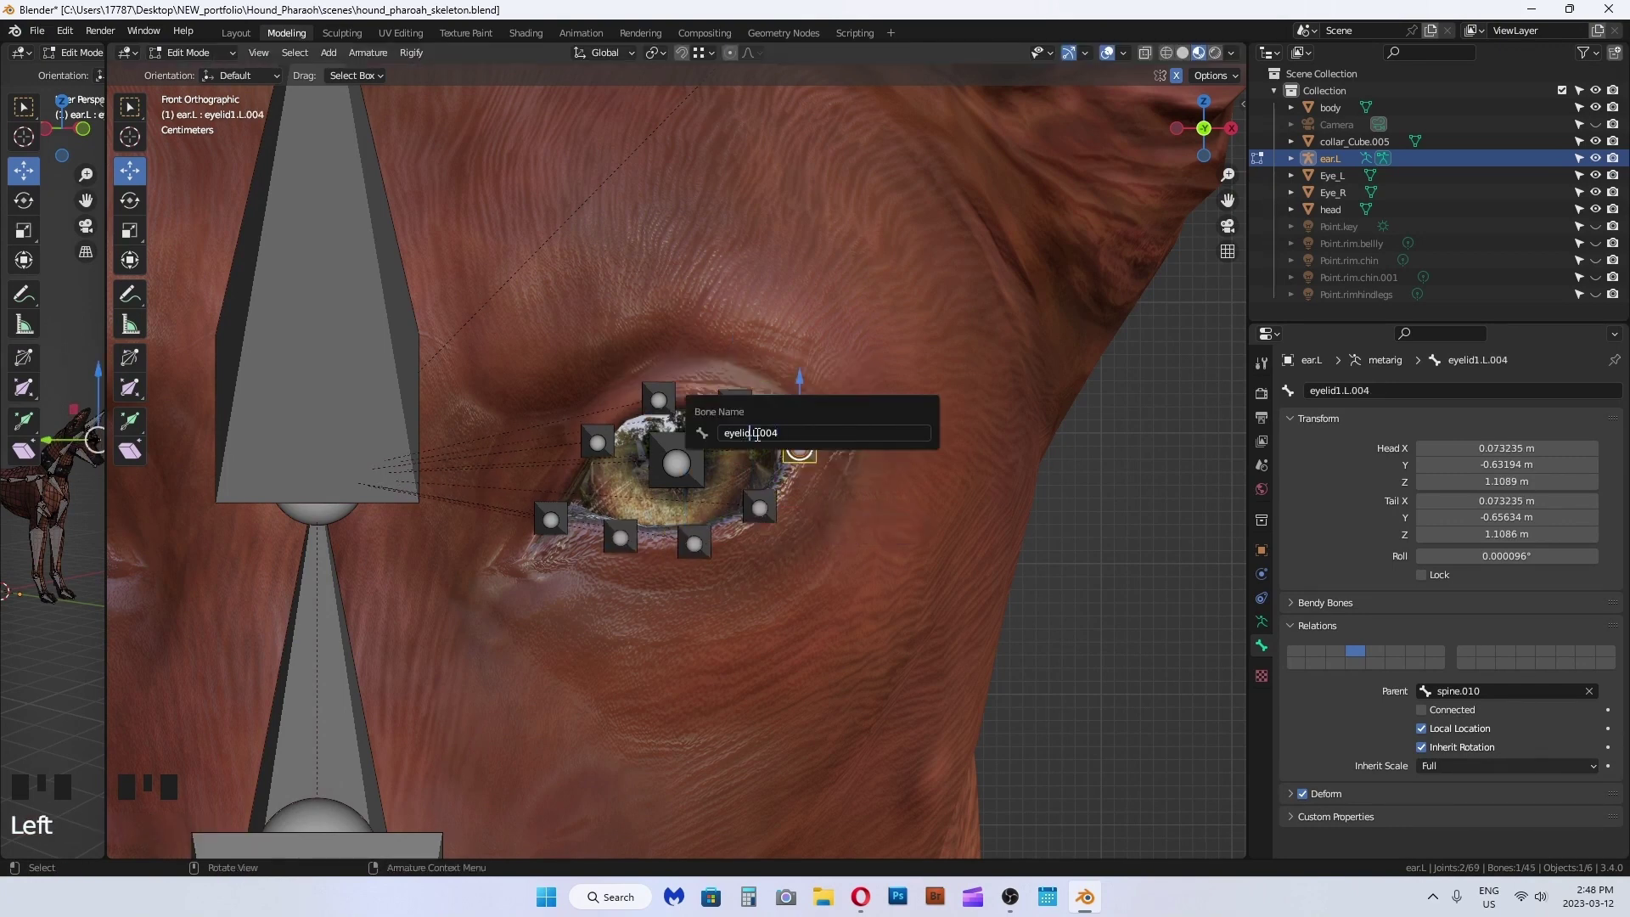
left_click(762, 511)
key("F2")
key("BackSpace")
key("BackSpace")
key("BackSpace")
key("BackSpace")
Step: Rename the middle lower-lid bone to eyelid7.L and give the inner lower-lid bone the next number in the series
left_click(694, 544)
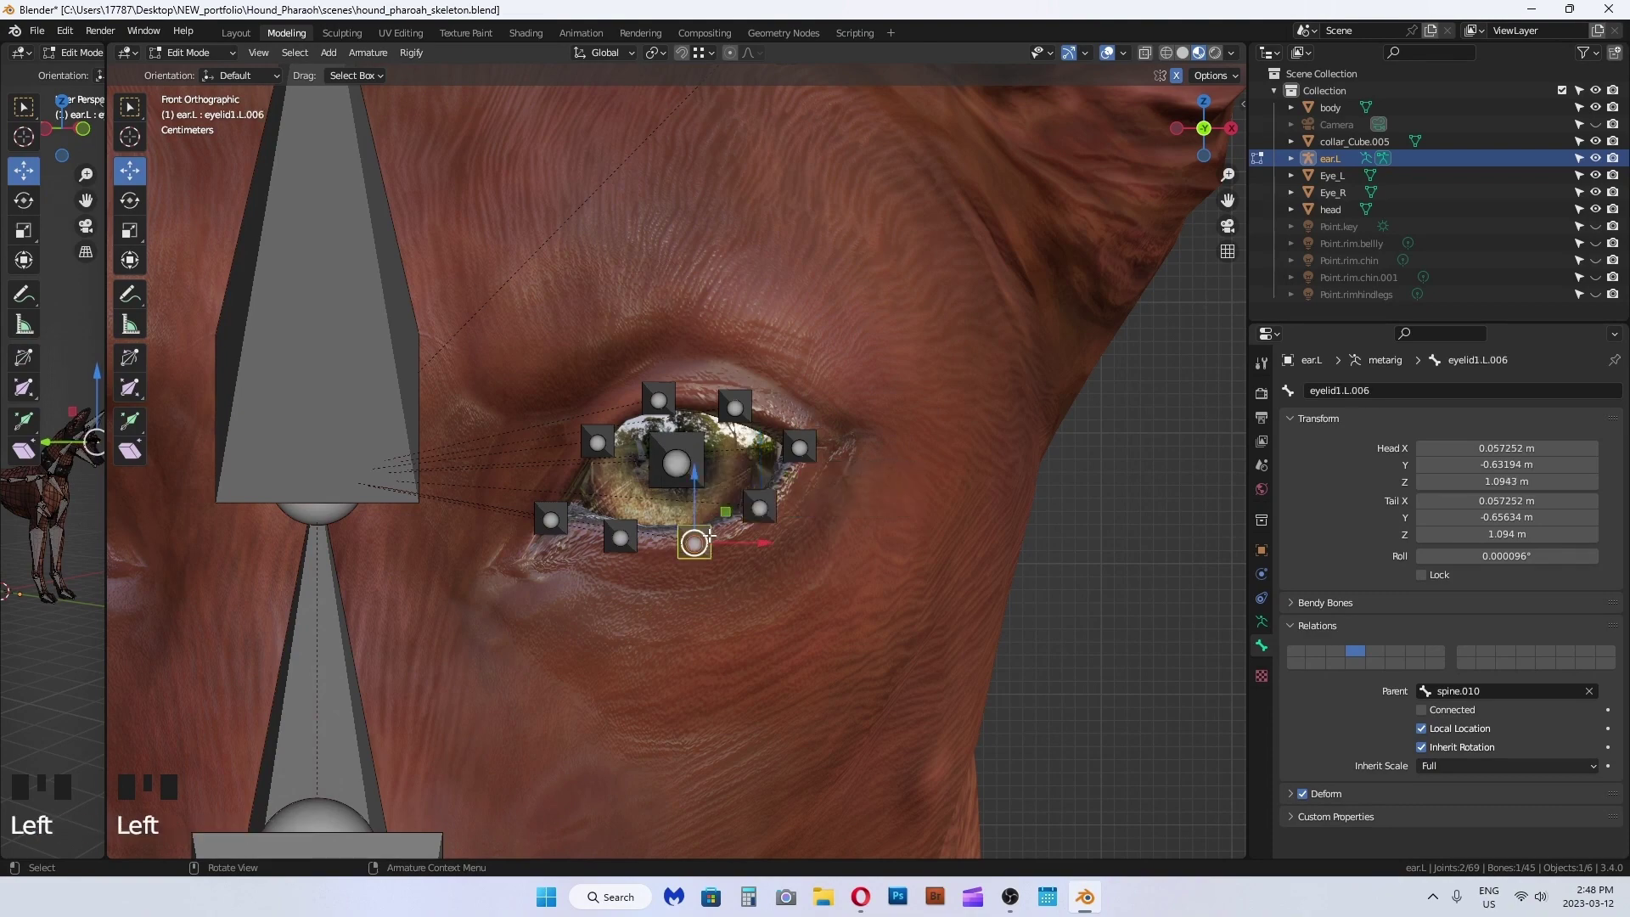
key("F2")
key("F2")
type("7")
key("BackSpace")
key("BackSpace")
left_click(620, 539)
key("F2")
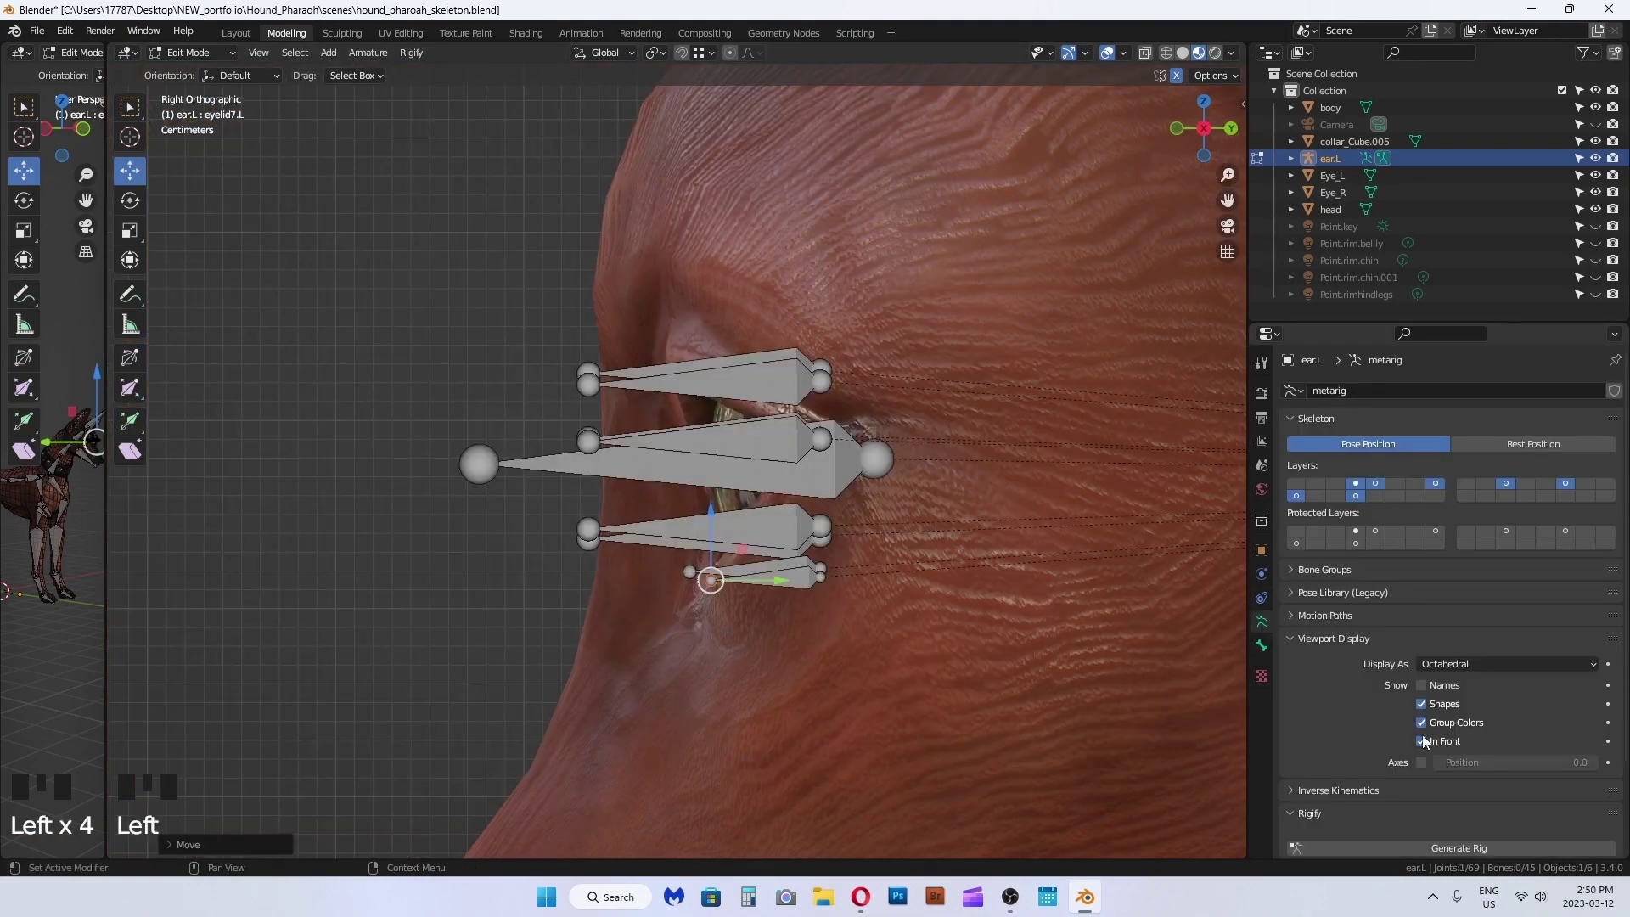
Step: Turn off In Front display and pull the tips of the outer-corner and upper eyelid bones back onto the lid
middle_click_drag(679, 425, 764, 382)
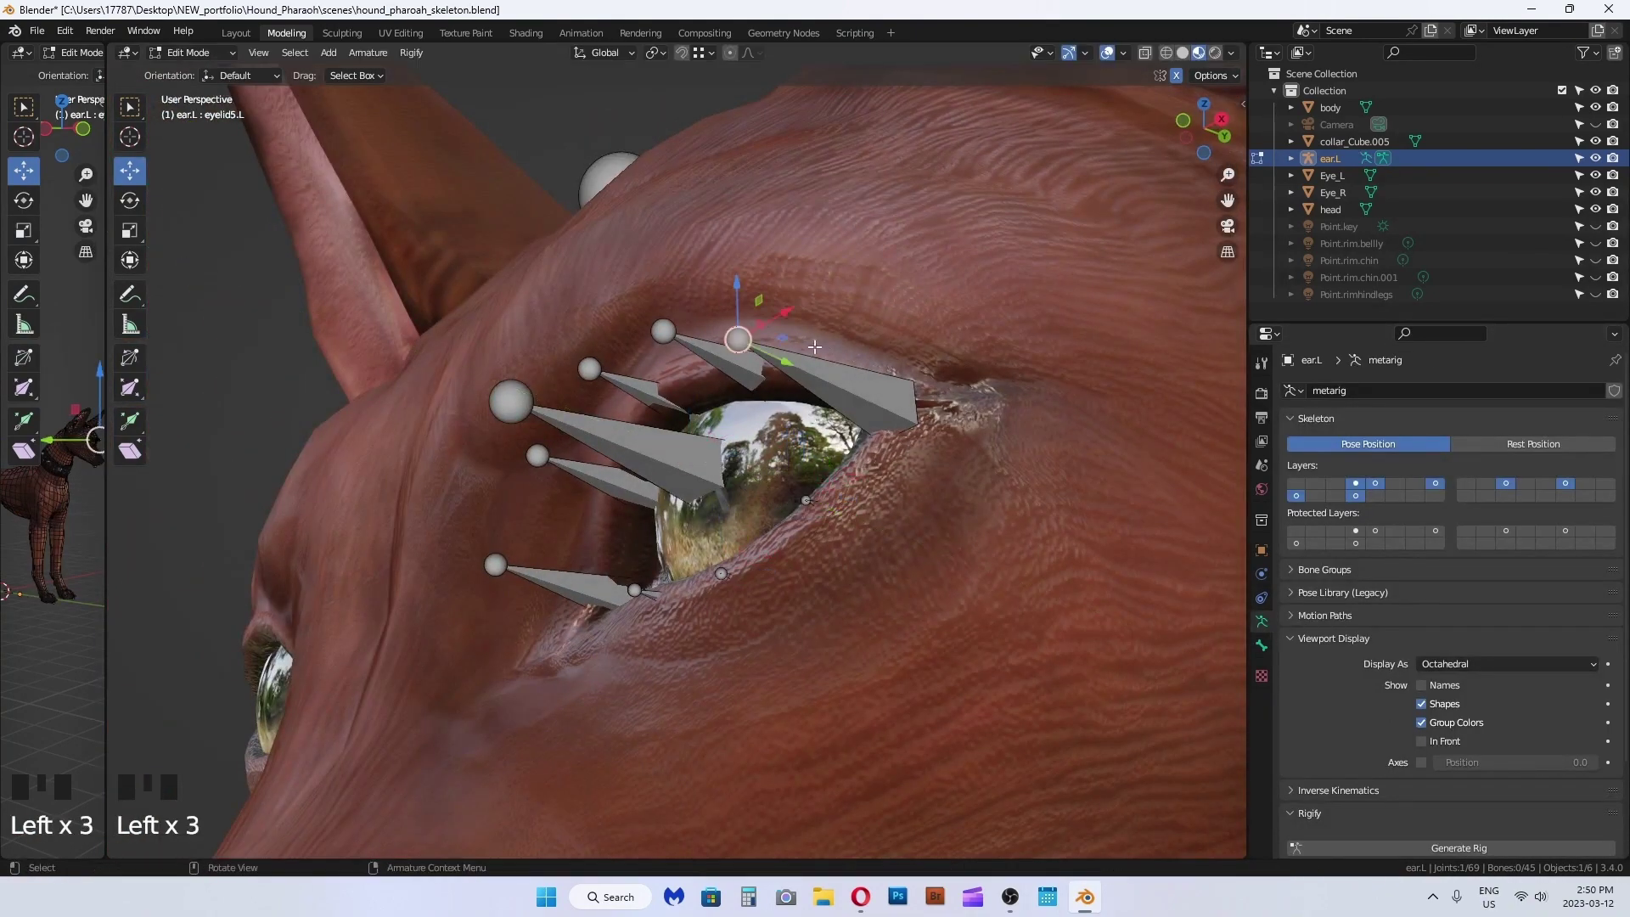
left_click_drag(787, 361, 936, 431)
middle_click_drag(936, 431, 739, 429)
left_click(567, 378)
left_click_drag(618, 379, 715, 379)
left_click(567, 379)
left_click_drag(618, 379, 679, 379)
Step: Move the joints of the remaining eyelid bones back onto the rim of the left eye
middle_click_drag(425, 424, 671, 526)
left_click_drag(679, 550, 690, 553)
left_click(561, 610)
left_click_drag(618, 633, 633, 637)
middle_click_drag(632, 637, 629, 582)
left_click(673, 594)
left_click_drag(732, 618, 739, 619)
Step: Lower the inner-corner eyelid1.L bone slightly into place, enabling In Front display only while selecting it
middle_click_drag(679, 543, 571, 424)
left_click(507, 543)
left_click(1421, 742)
left_click(507, 544)
middle_click_drag(645, 510, 577, 497)
left_click_drag(491, 471, 491, 484)
middle_click_drag(510, 493, 544, 501)
left_click(1421, 741)
middle_click_drag(747, 483, 679, 471)
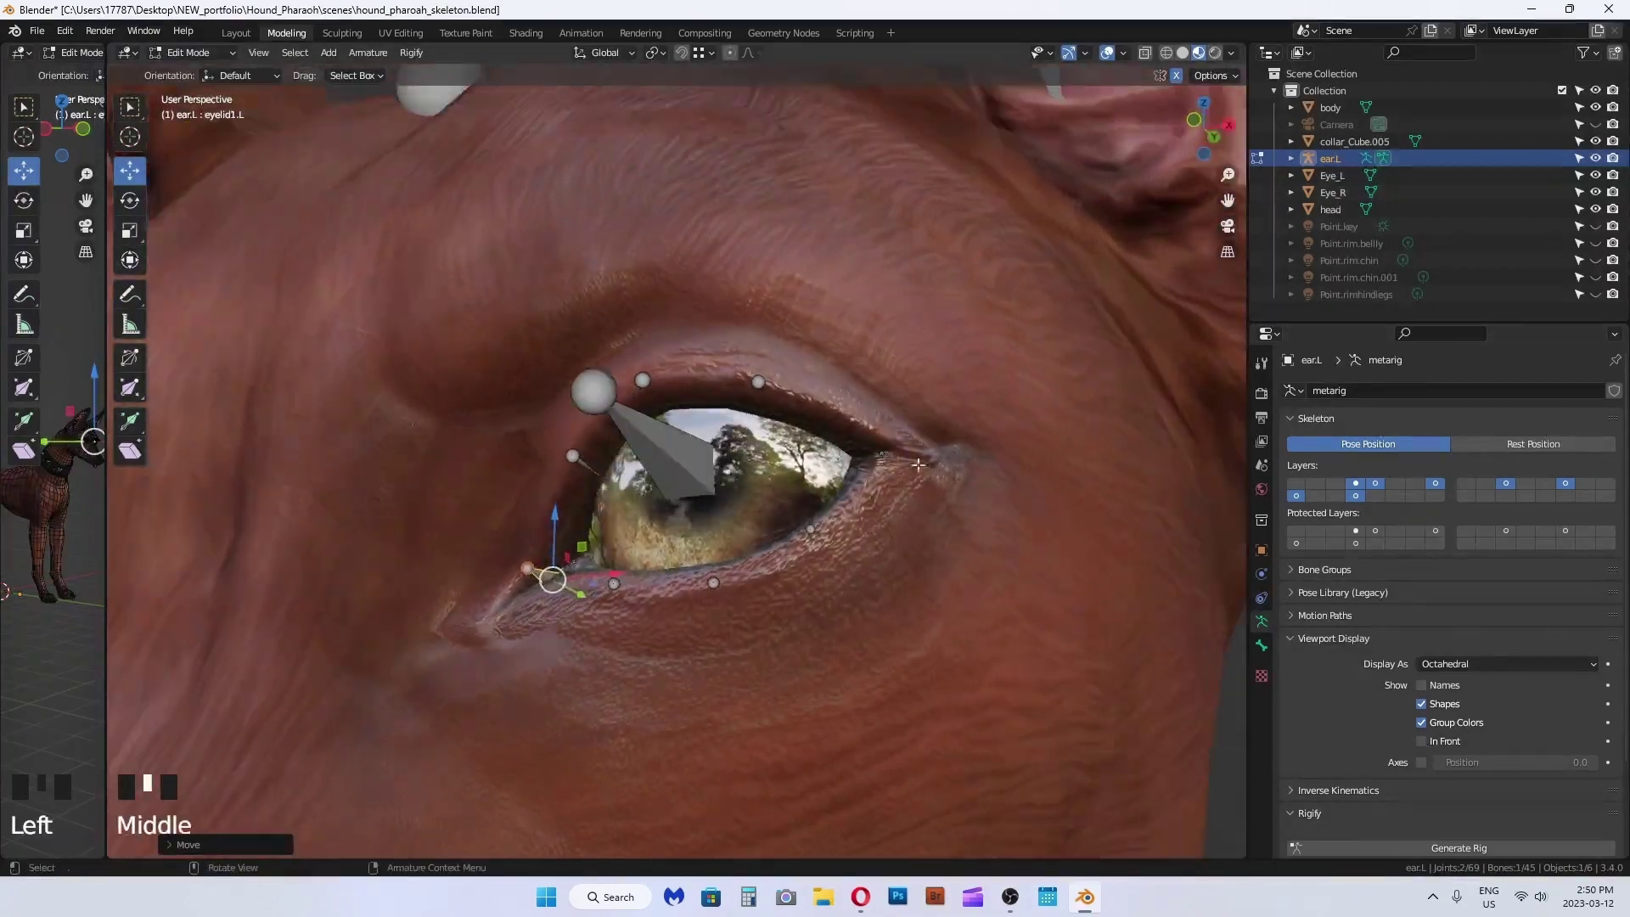
Step: Nudge the eyelid5.L bone's joint into position at the outer corner of the left eye
left_click(879, 454)
middle_click_drag(879, 454, 828, 441)
left_click_drag(912, 406, 922, 406)
middle_click_drag(921, 406, 993, 450)
left_click_drag(883, 456, 877, 455)
left_click(1078, 502)
middle_click_drag(1078, 502, 849, 441)
Step: Try to scale and shift the eyelid5.L bone's joint, and undo the last move
left_click(807, 441)
key("s")
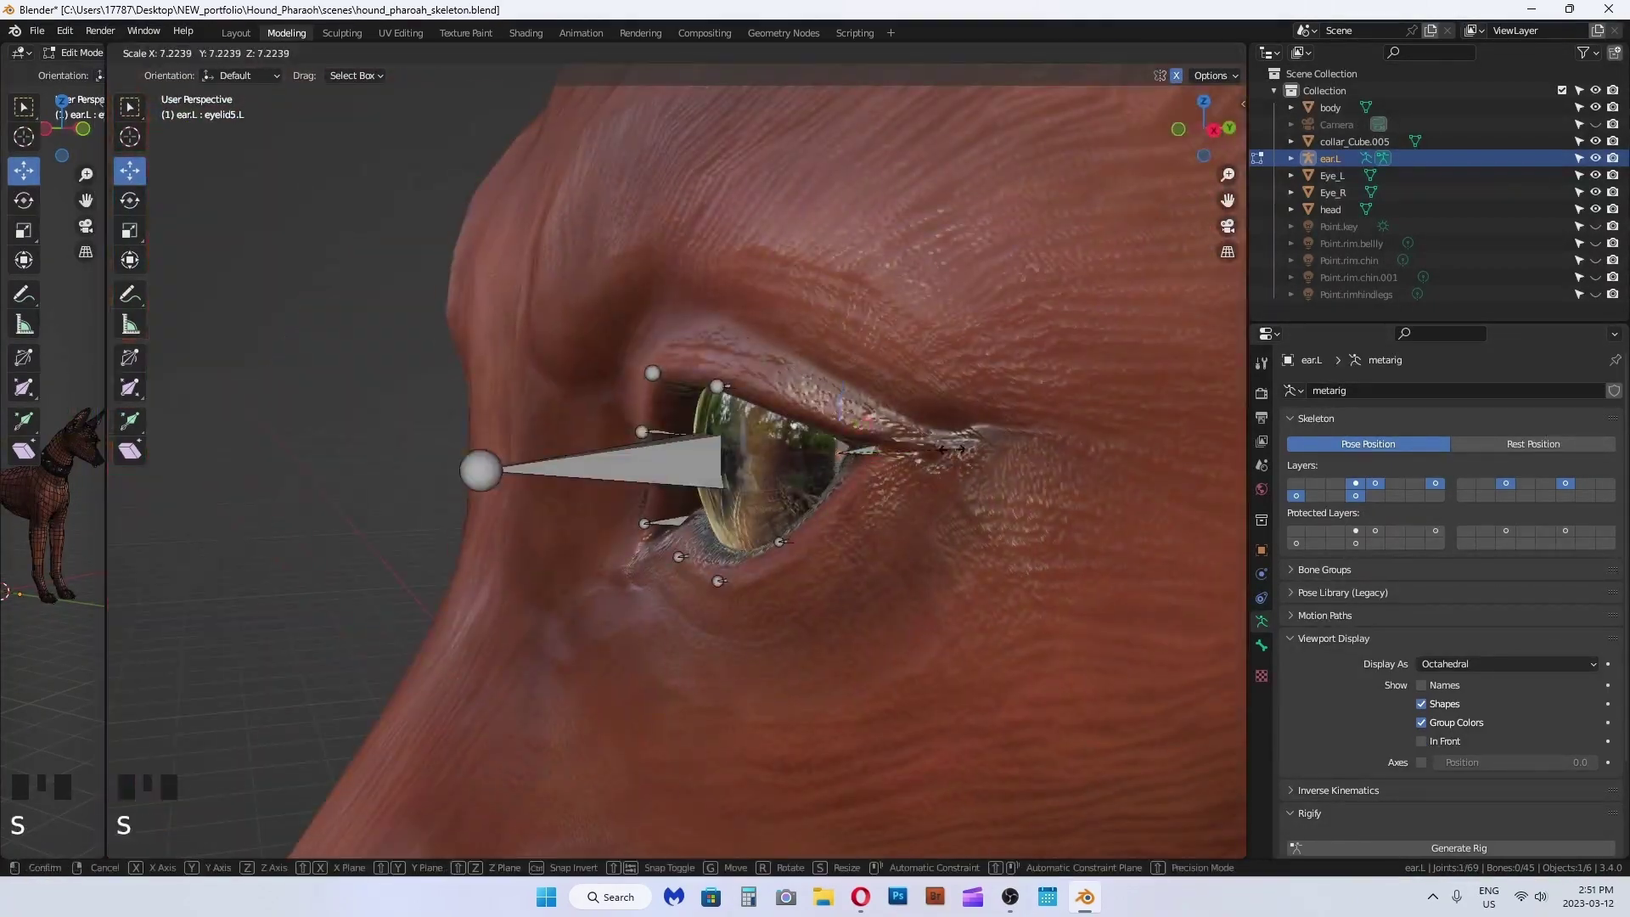
left_click(807, 441)
left_click_drag(817, 436, 837, 437)
key("ctrl+z")
middle_click_drag(837, 436, 600, 433)
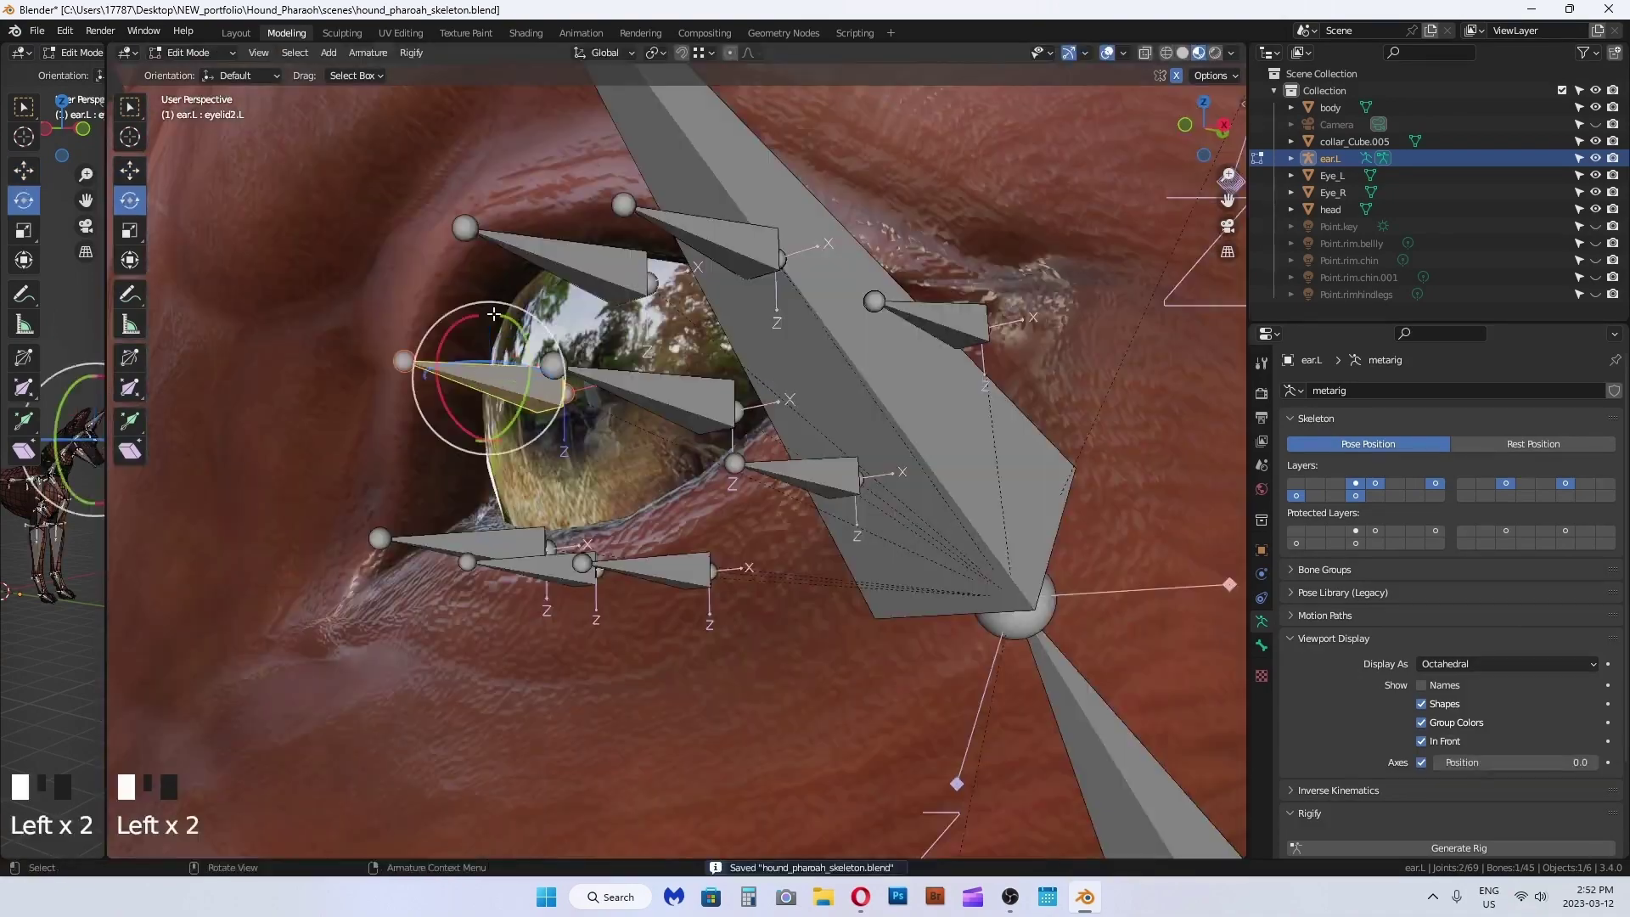
middle_click_drag(629, 365, 654, 344)
left_click(654, 344)
key("ctrl+z")
left_click(658, 341)
scroll(658, 341, "down", 12)
mouse_move(739, 578)
middle_mouse_down()
mouse_move(743, 552)
mouse_move(717, 554)
middle_mouse_up()
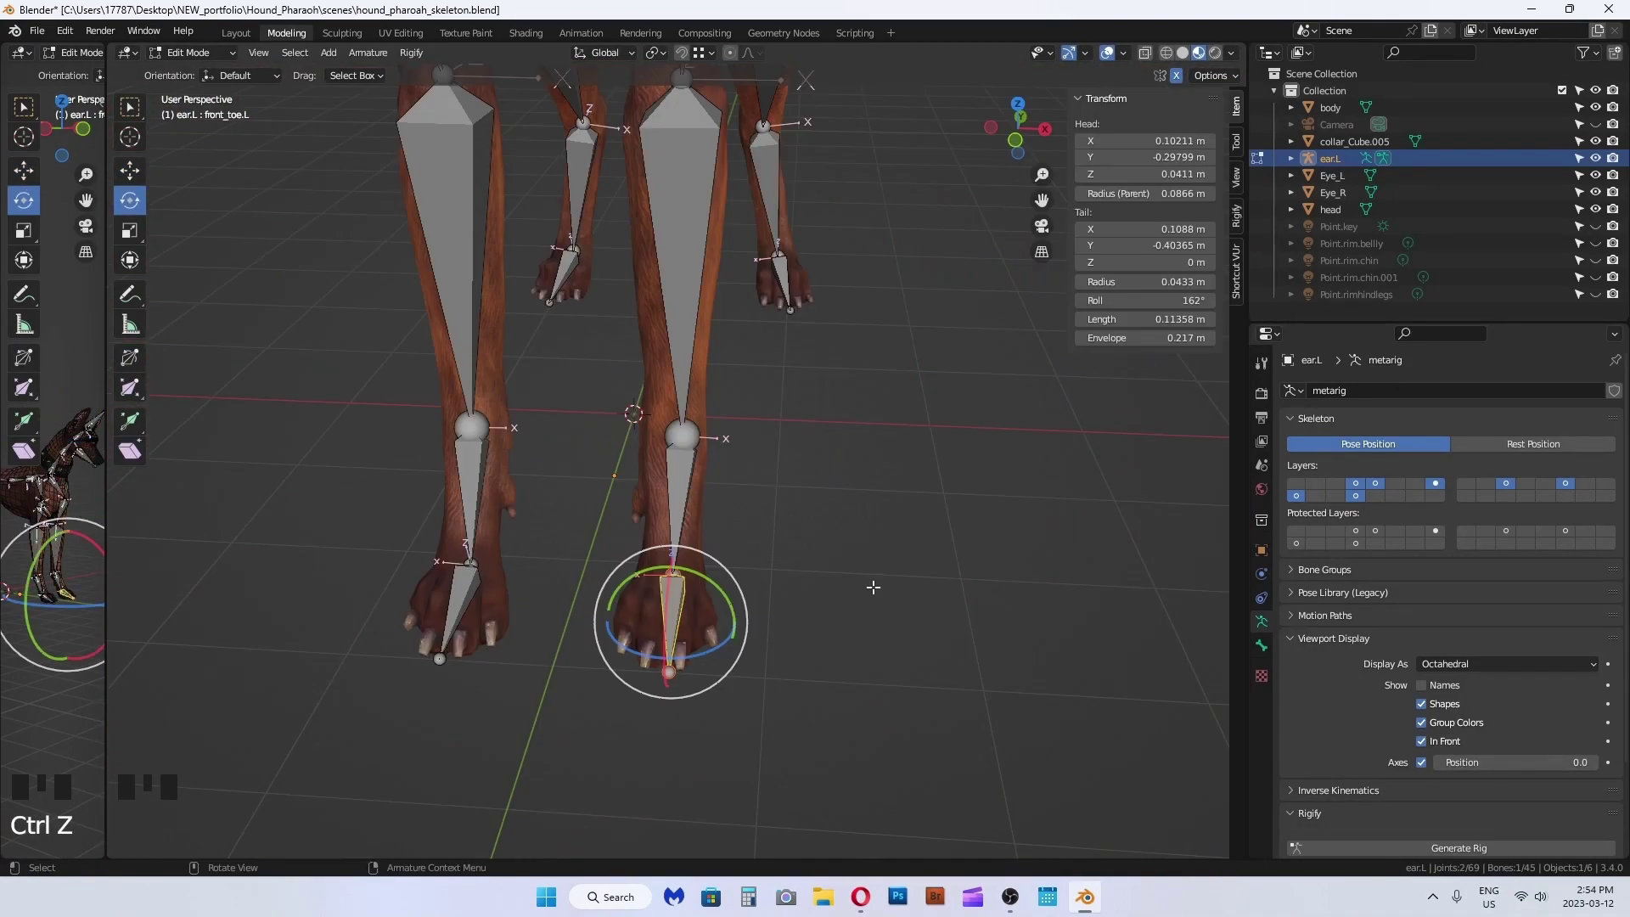
Step: Try to rotate the front_toe.L bone in the left front paw, and undo the rotation
scroll(873, 586, "down", 2)
middle_click_drag(866, 583, 867, 345)
scroll(866, 357, "up", 4)
middle_click_drag(813, 480, 802, 518)
left_click_drag(744, 404, 812, 461)
key("ctrl+z")
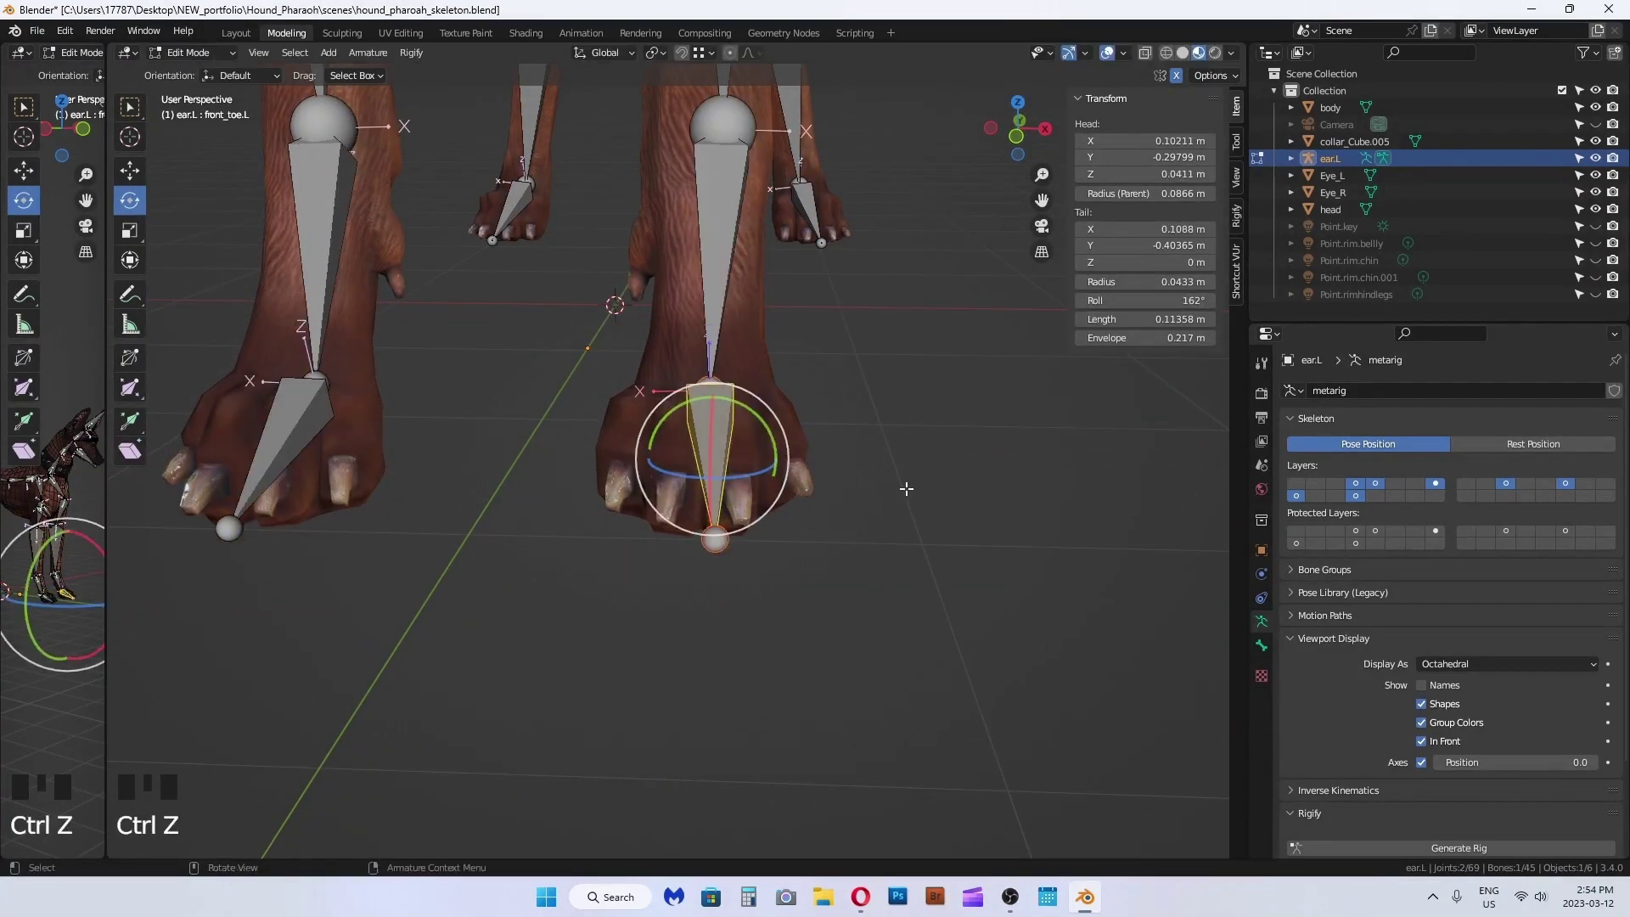
Step: Delete the old front toe bones from both front paws
key("KP_Decimal")
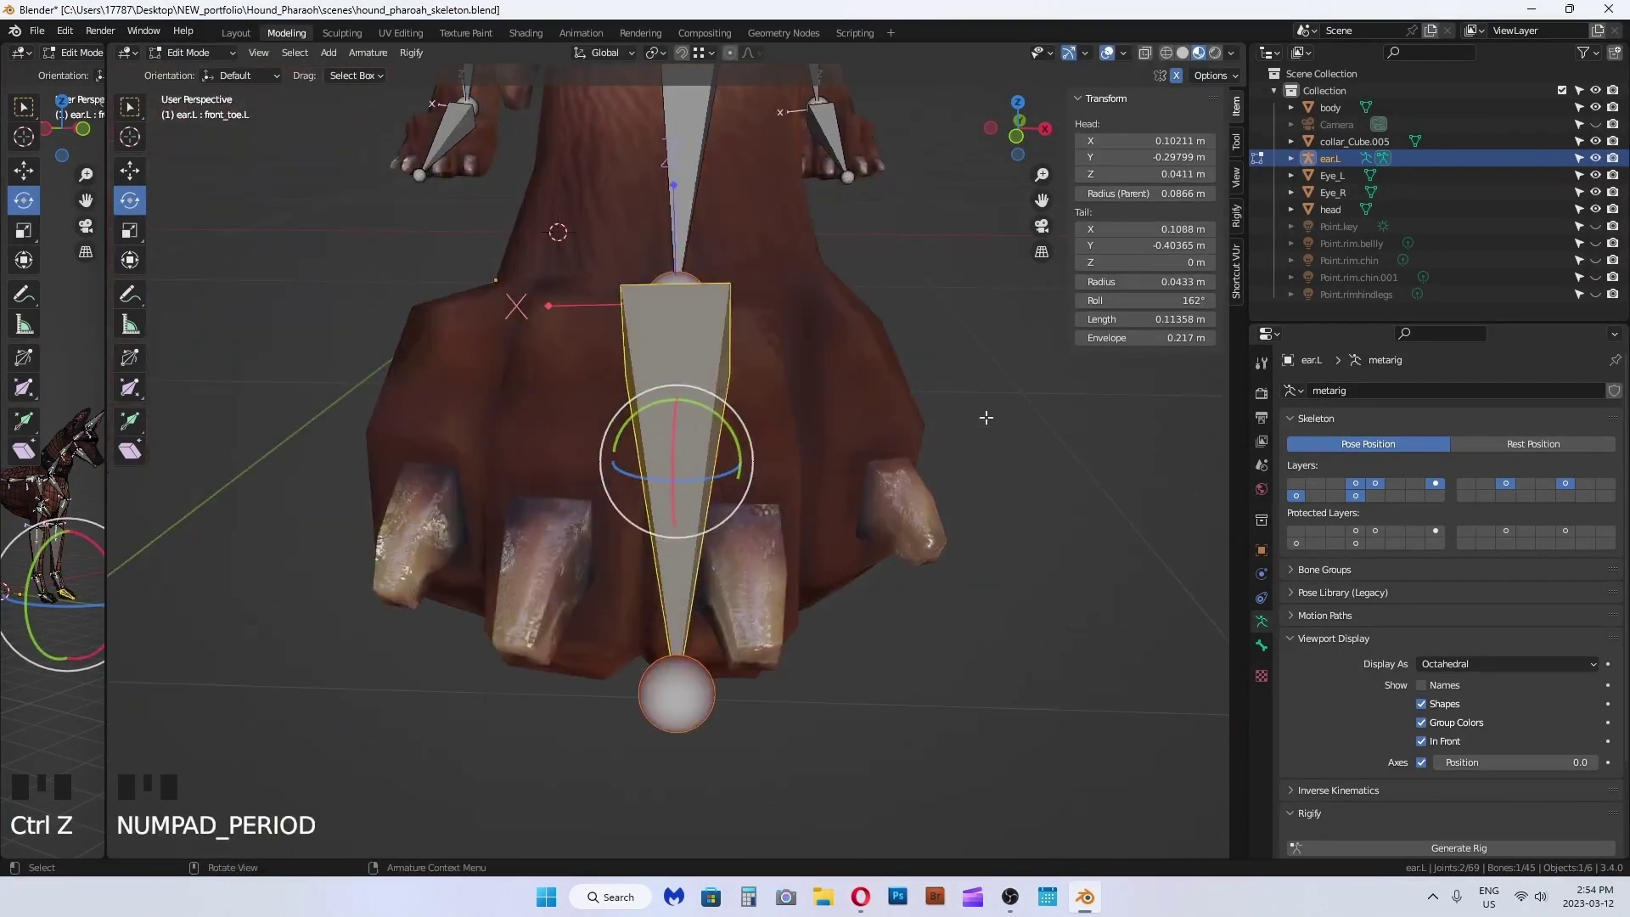
middle_click_drag(986, 417, 382, 425)
key("Delete")
left_click(382, 425)
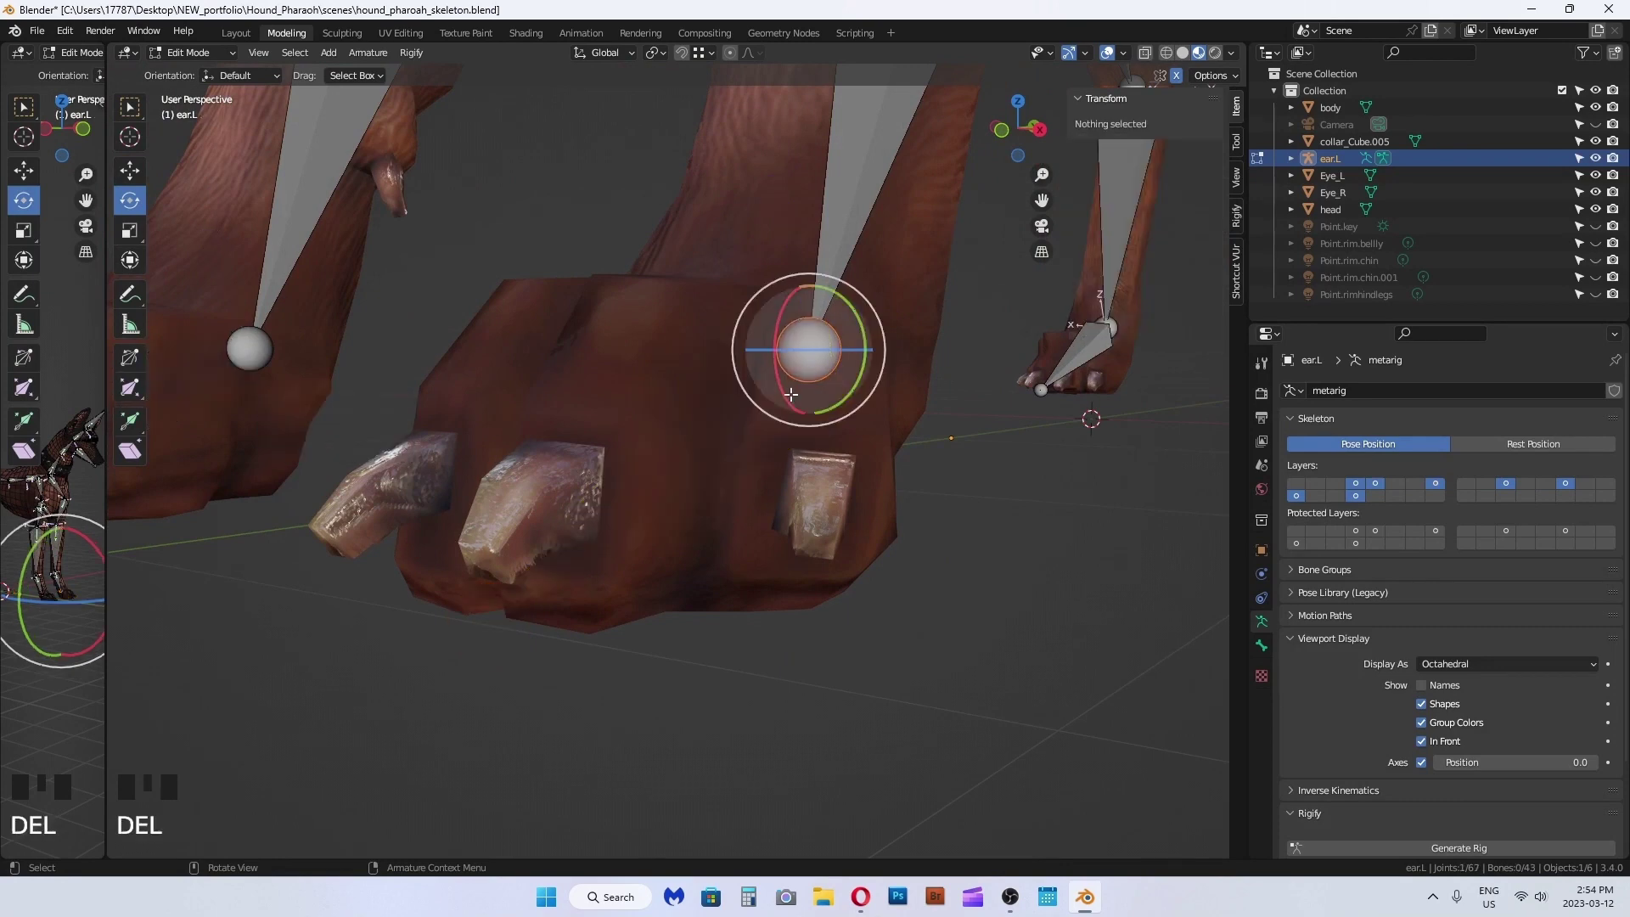
Step: Extrude new toe bones about 0.103 m long from the front foot joints toward the claws in side view
key("KP_3")
key("e")
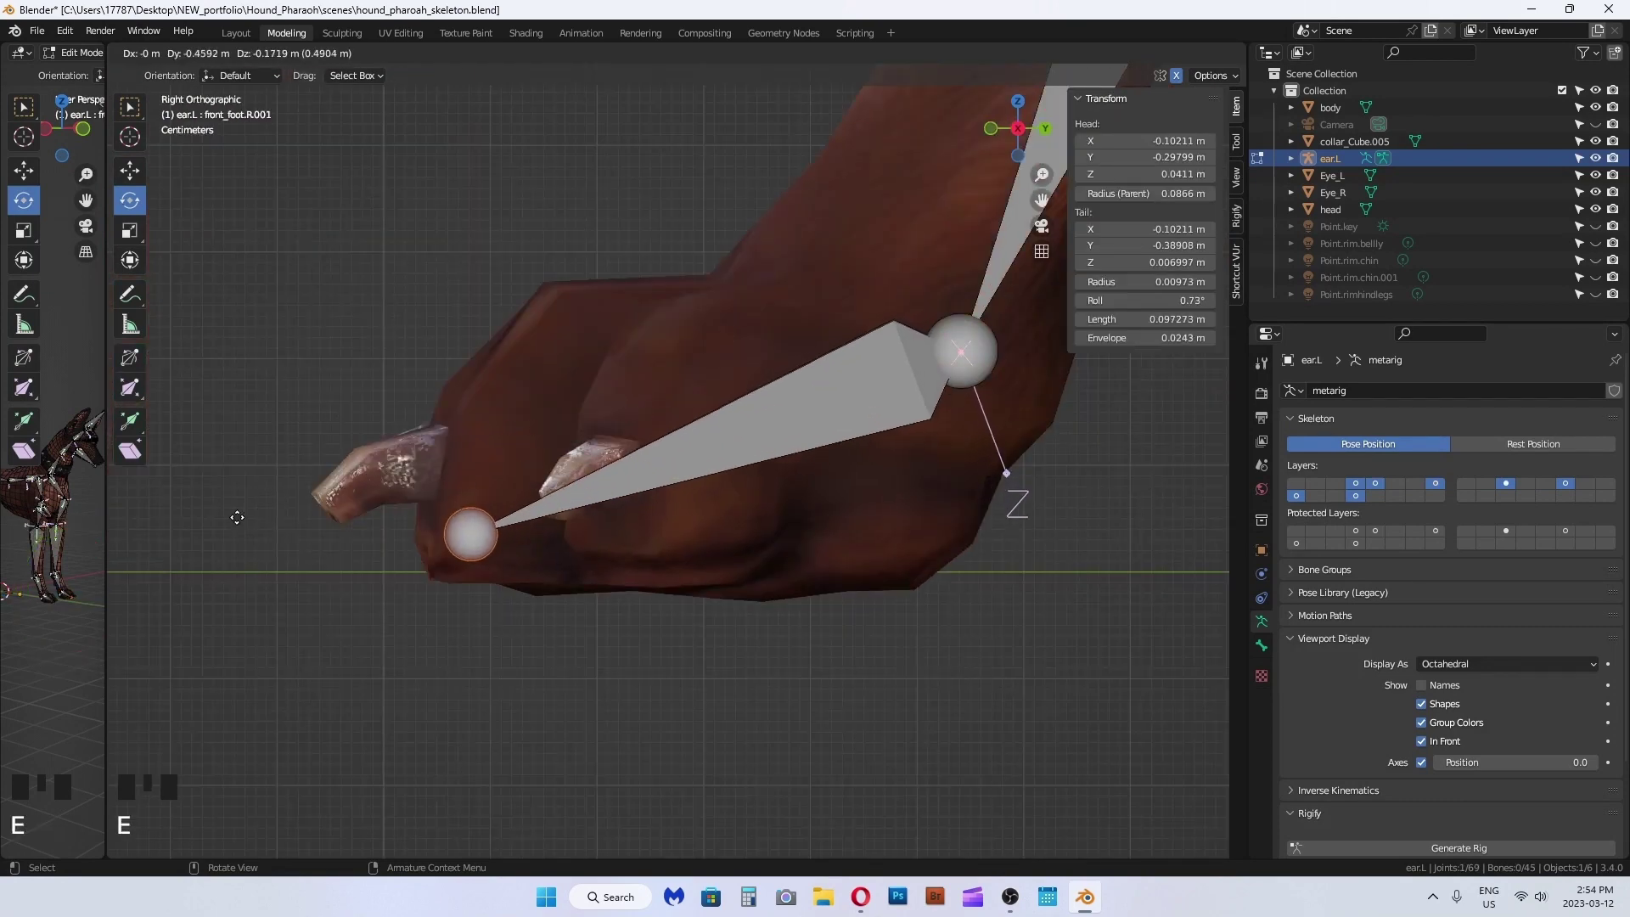
left_click(192, 507)
scroll(654, 417, "down", 5)
middle_click_drag(408, 400, 677, 390)
scroll(677, 390, "up", 4)
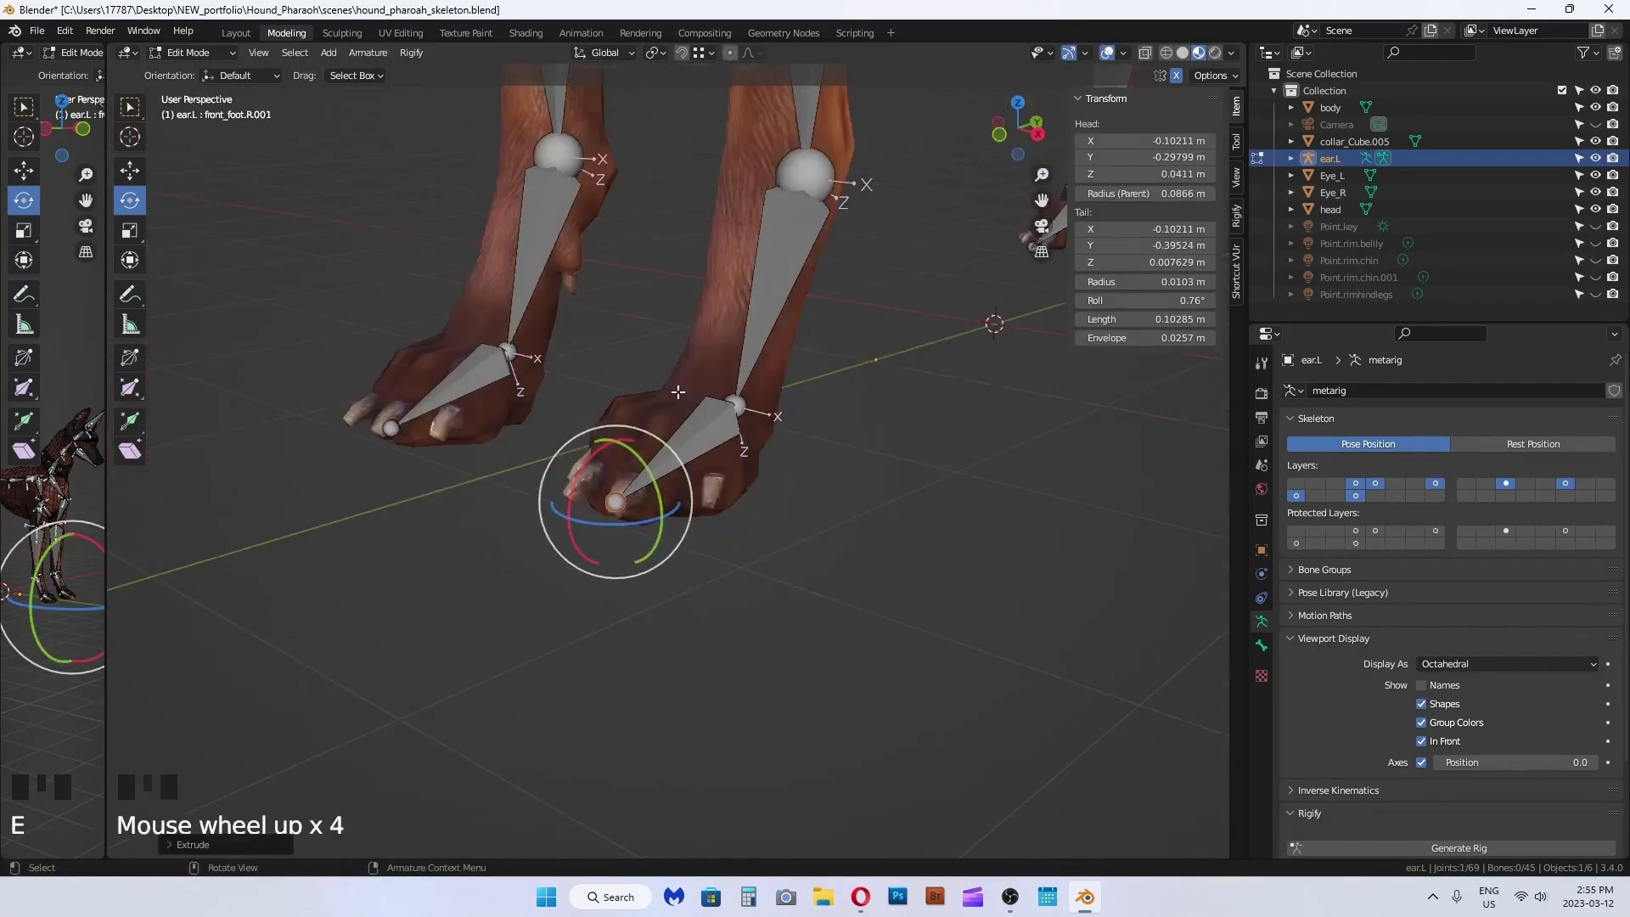
Step: Rename the newly extruded bone in the left front paw as front_toe.L
key("F2")
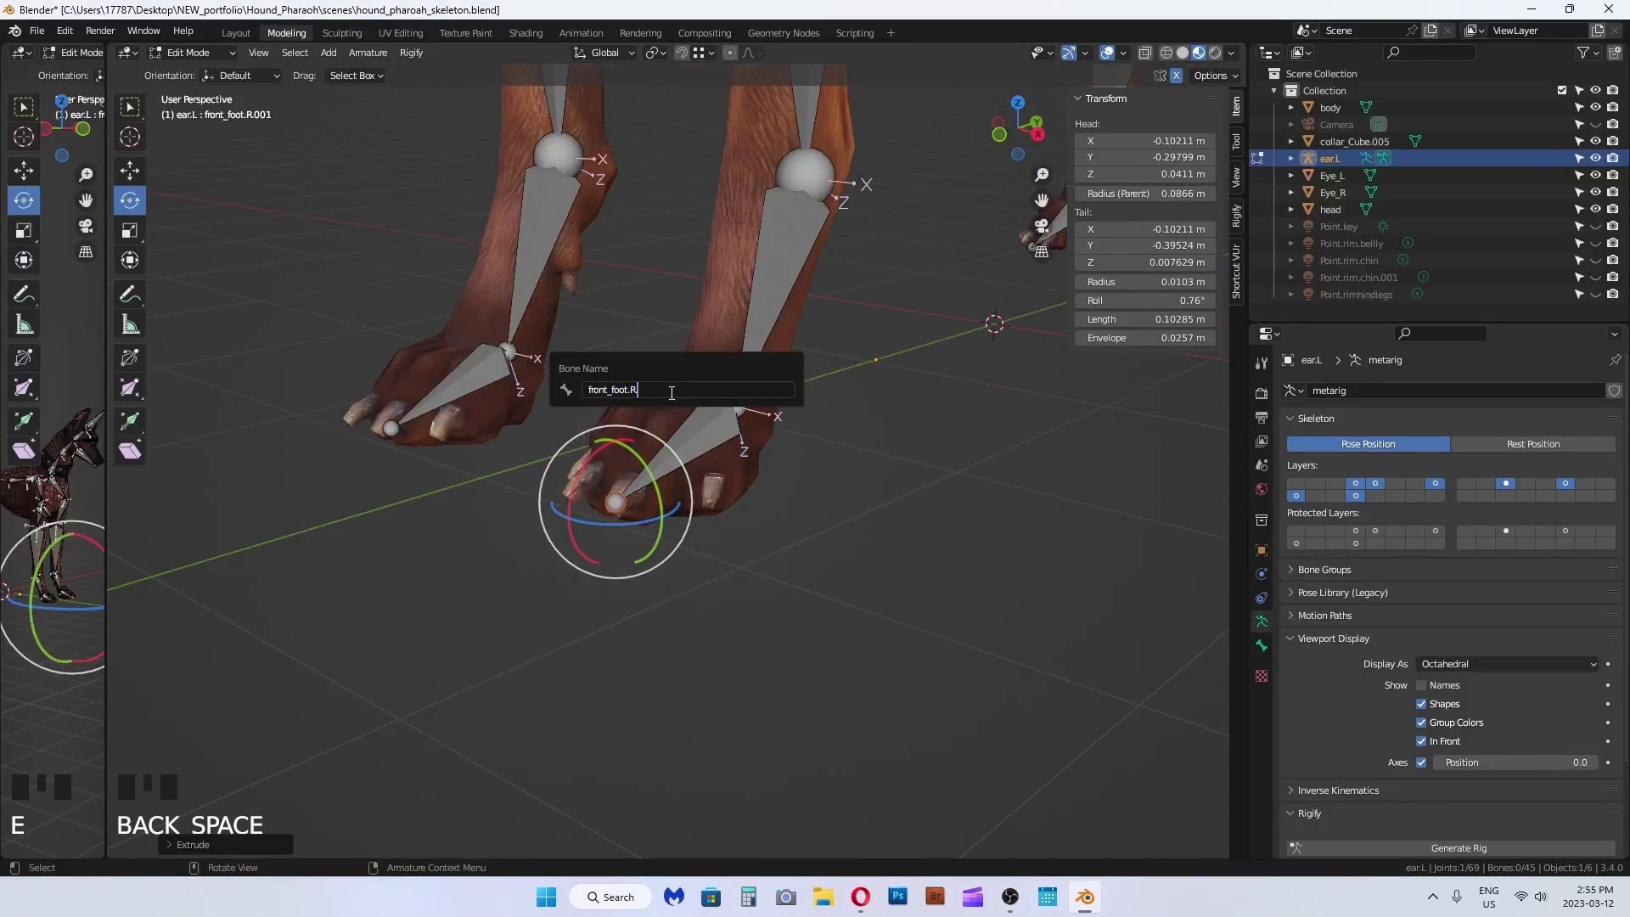
left_click(784, 276)
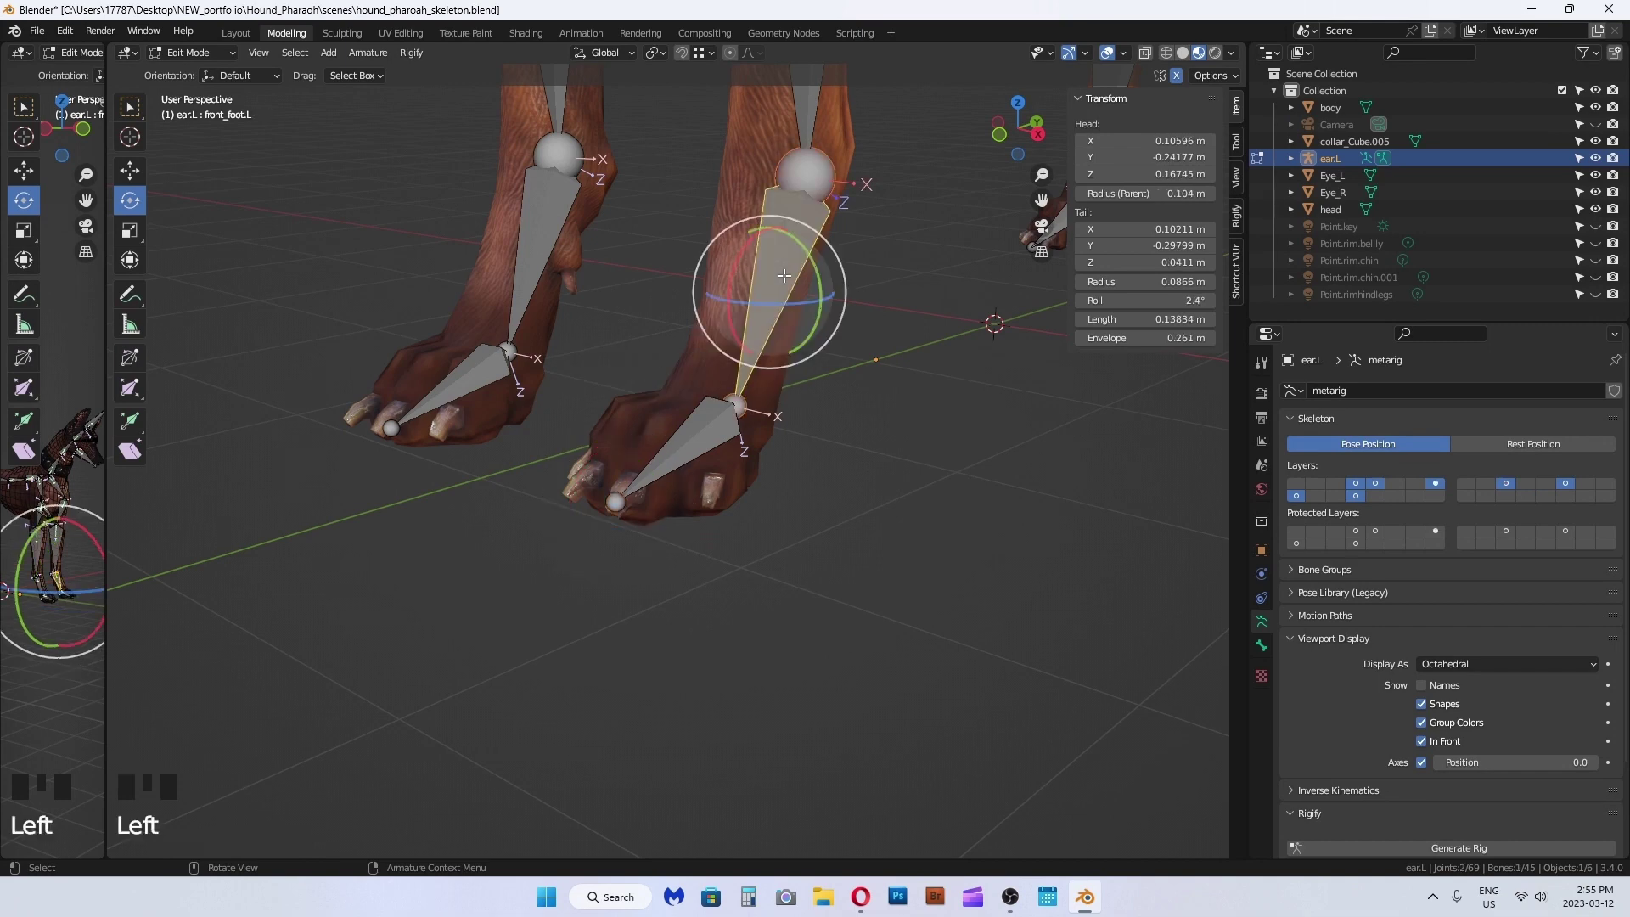
key("F2")
left_click(680, 454)
key("F2")
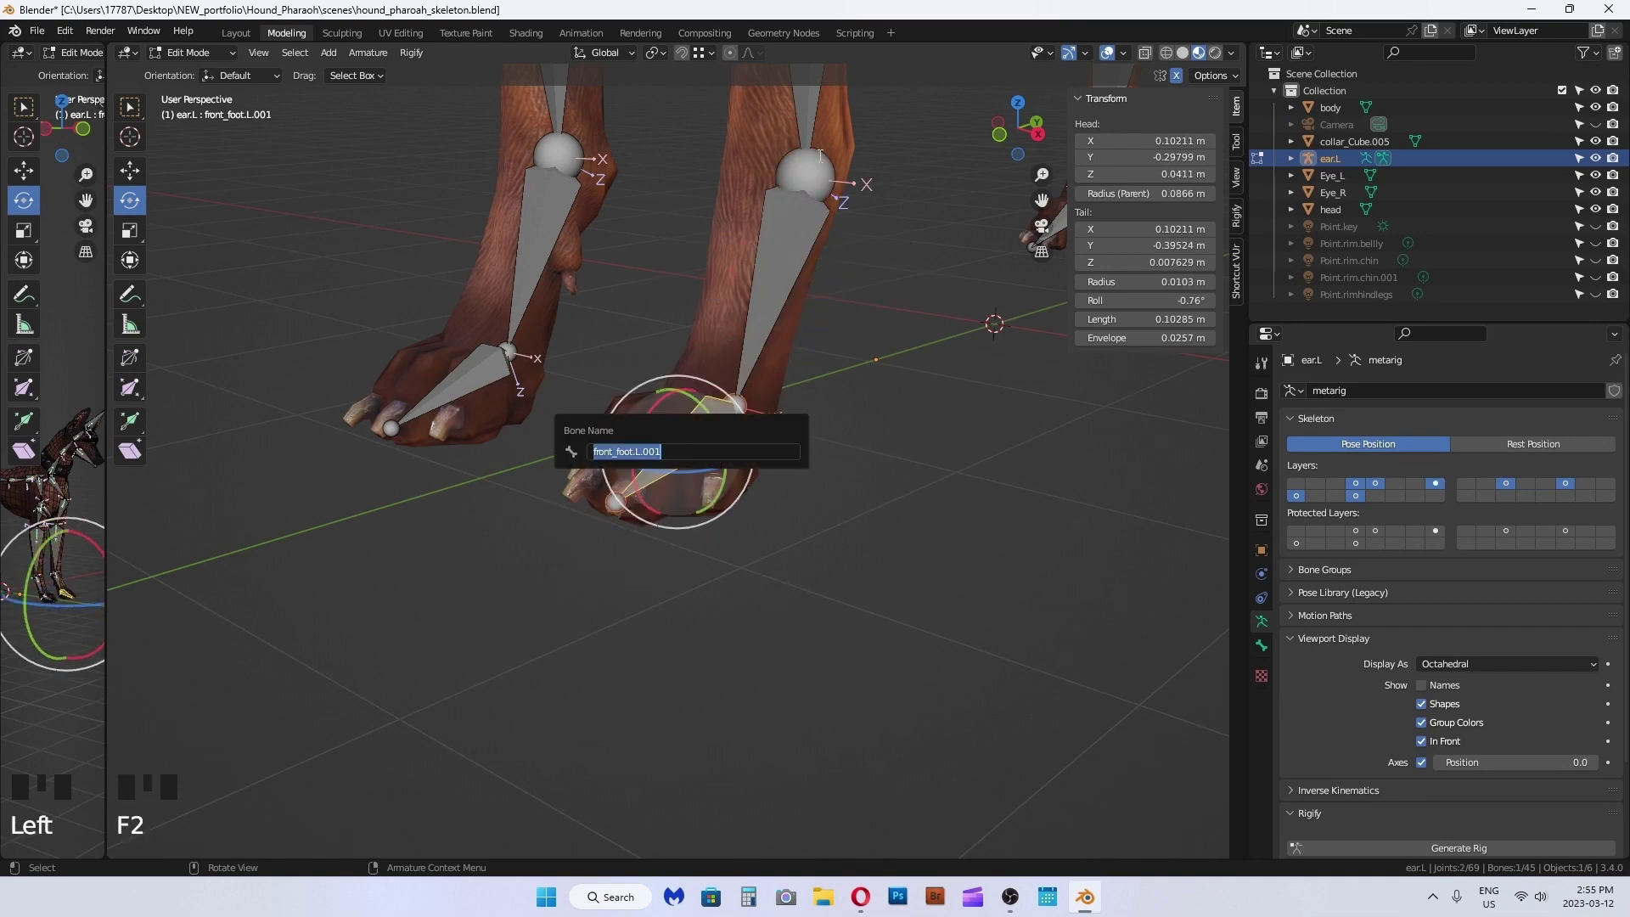
key("F2")
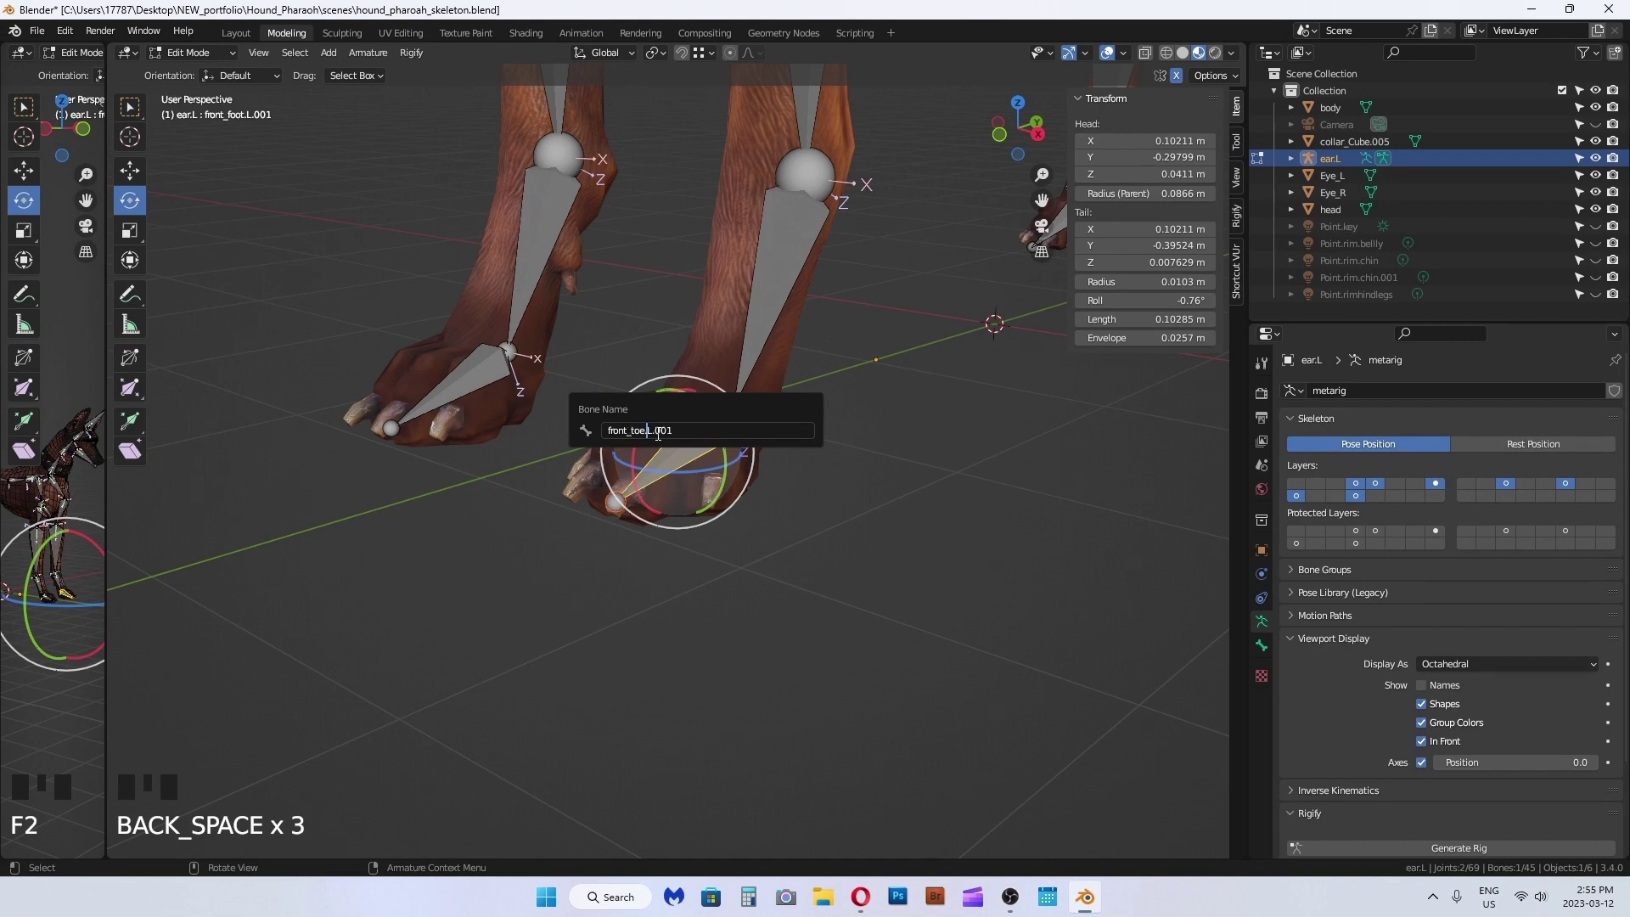
key("BackSpace")
key("BackSpace")
key("BackSpace")
key("Return")
left_click(866, 441)
Step: Delete the old toe bone of the left hind paw together with its mirrored counterpart
scroll(867, 441, "down", 6)
middle_click_drag(866, 441, 717, 575, "shift")
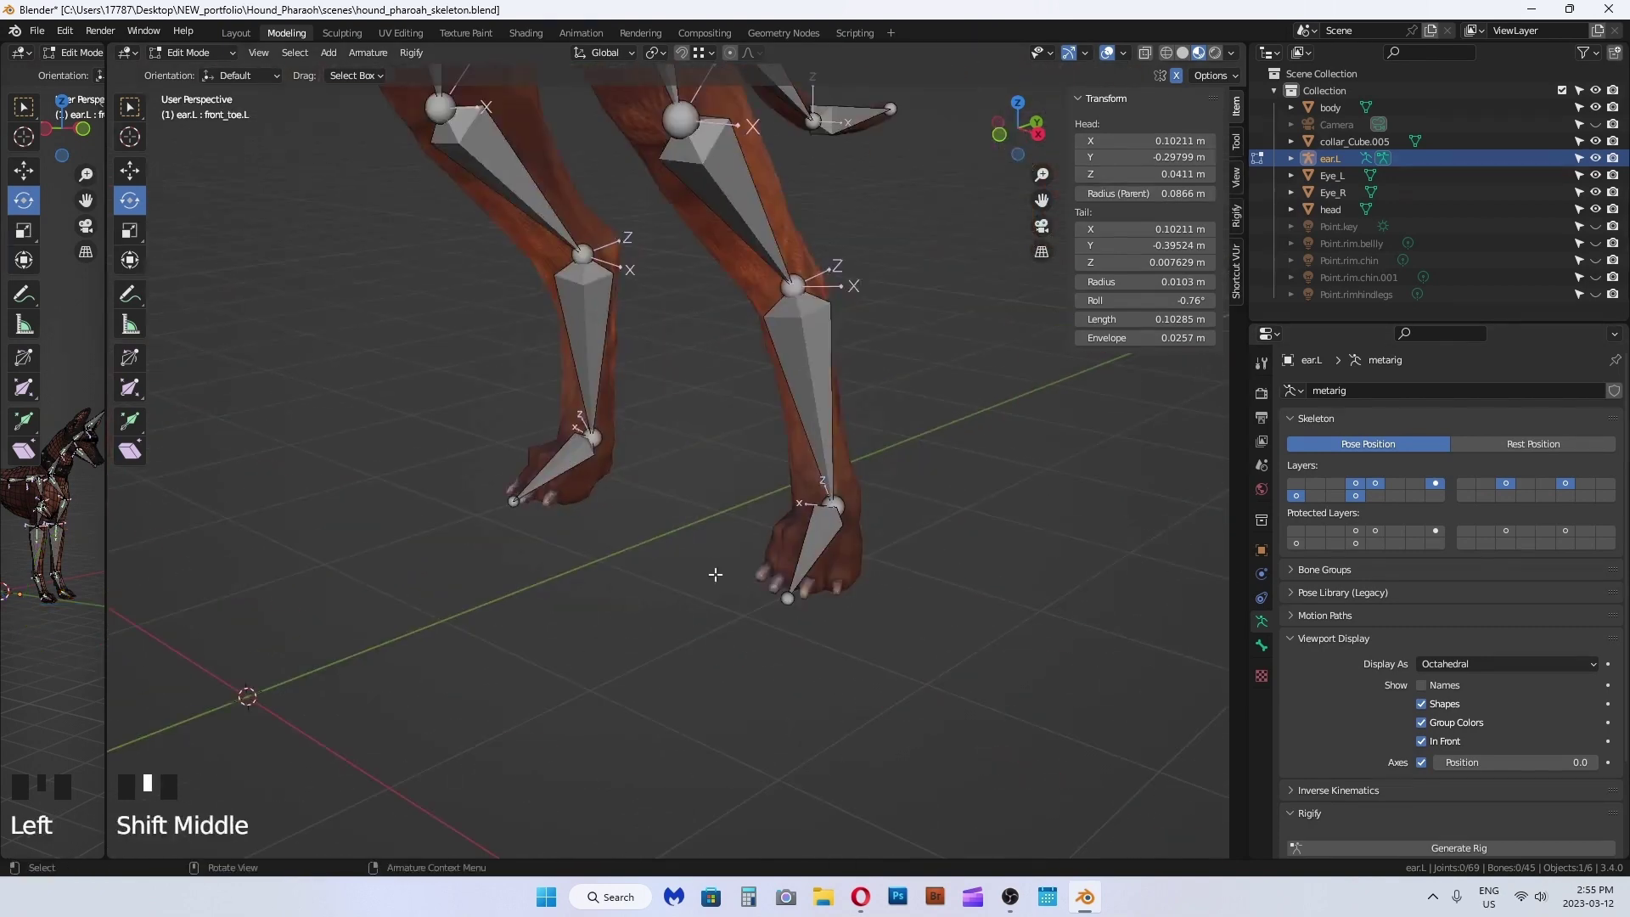
left_click(826, 528)
key("KP_Decimal")
scroll(827, 528, "down", 9)
middle_click_drag(826, 528, 804, 499)
key("Delete")
Step: Extrude a toe bone about 0.128 m long from the left hind foot joint and name it foot.toe.L
key("KP_3")
key("e")
left_click(774, 489)
left_click(667, 458)
key("F2")
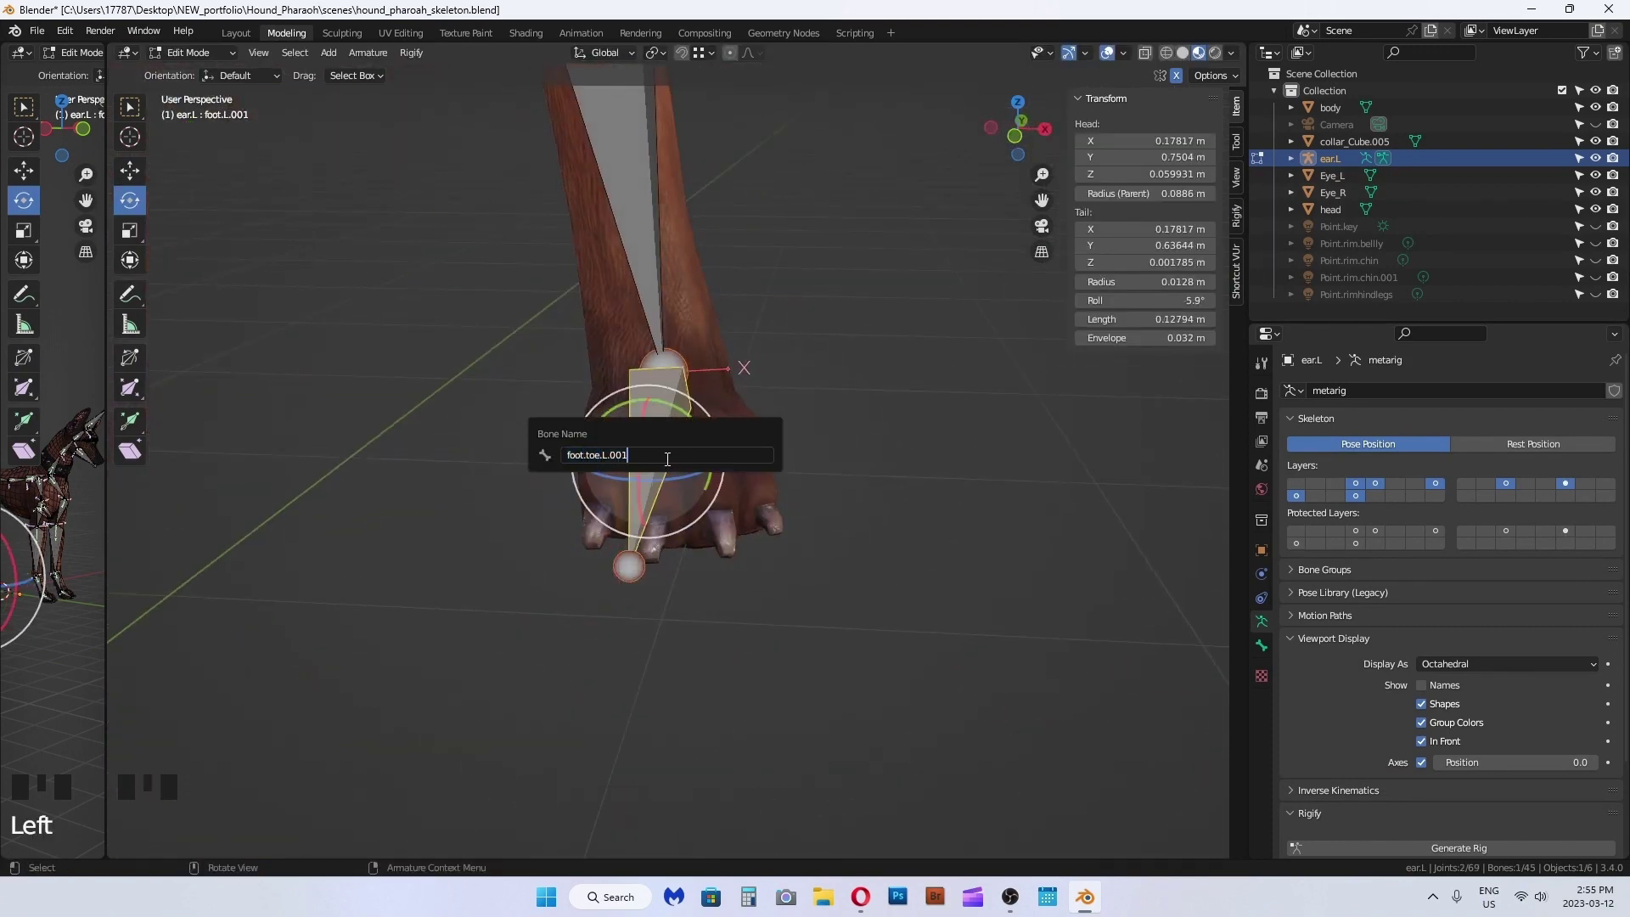
key("Return")
Step: Examine the bone placement from the hind legs and pelvis up to the chest and head
scroll(667, 459, "down", 9)
middle_click_drag(668, 459, 747, 660)
scroll(654, 552, "up", 3)
scroll(691, 583, "down", 3)
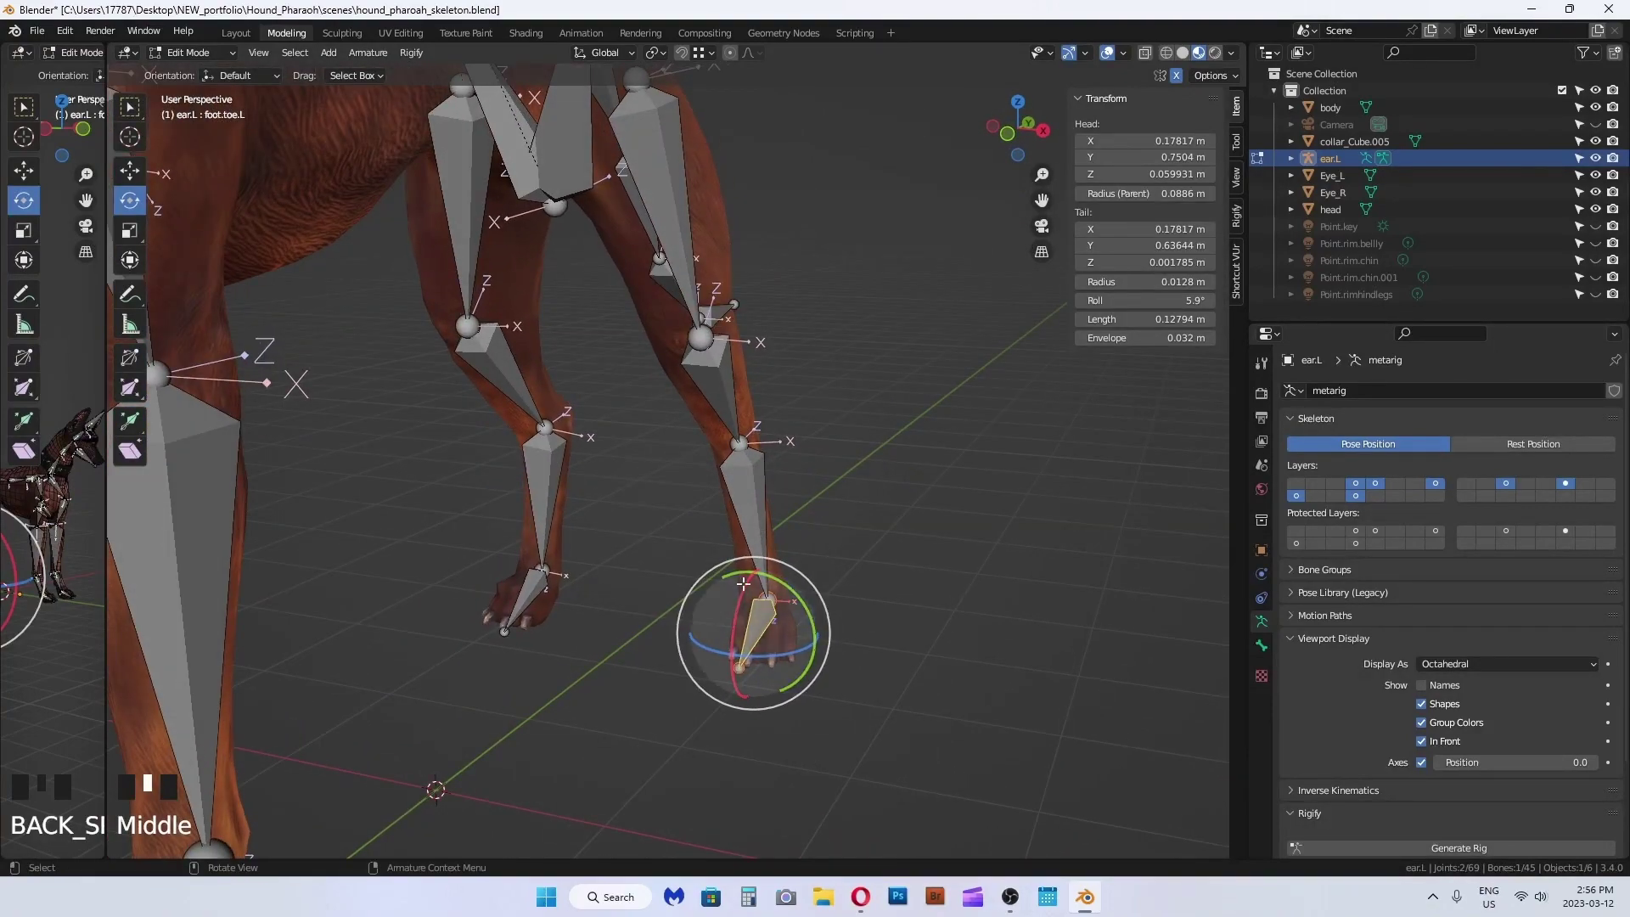
middle_click_drag(744, 584, 747, 645)
left_click(574, 357)
middle_click_drag(586, 374, 611, 492)
middle_click_drag(374, 441, 764, 637, "shift")
middle_click_drag(764, 637, 692, 542)
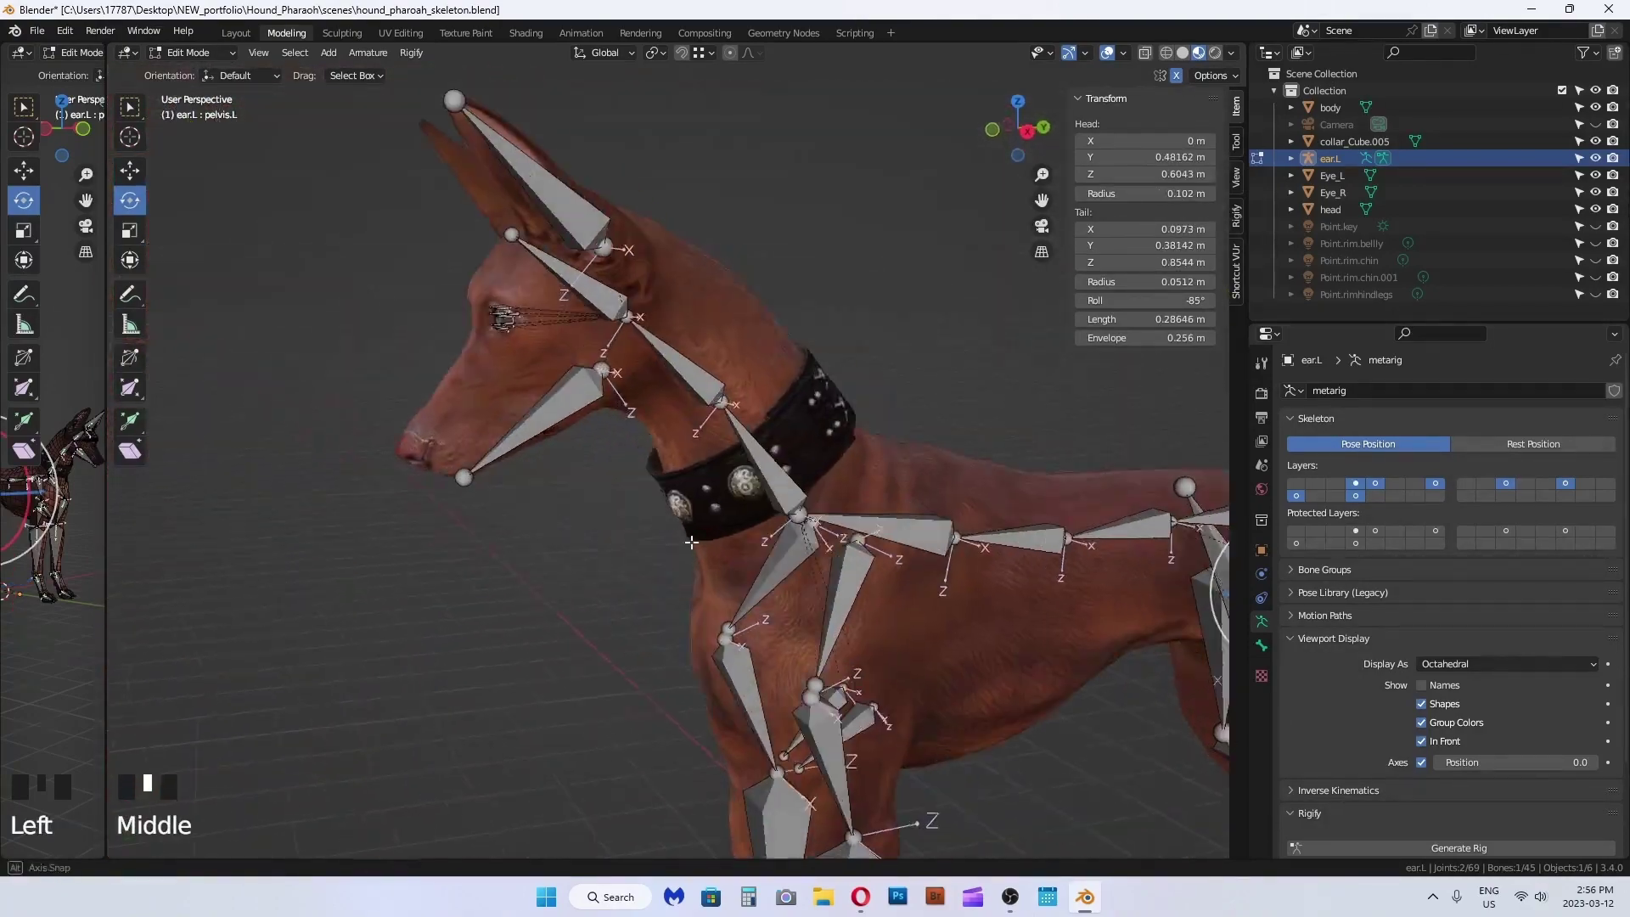
Step: Delete the bones on the hound's right side, including breast.R, in front view
key("KP_1")
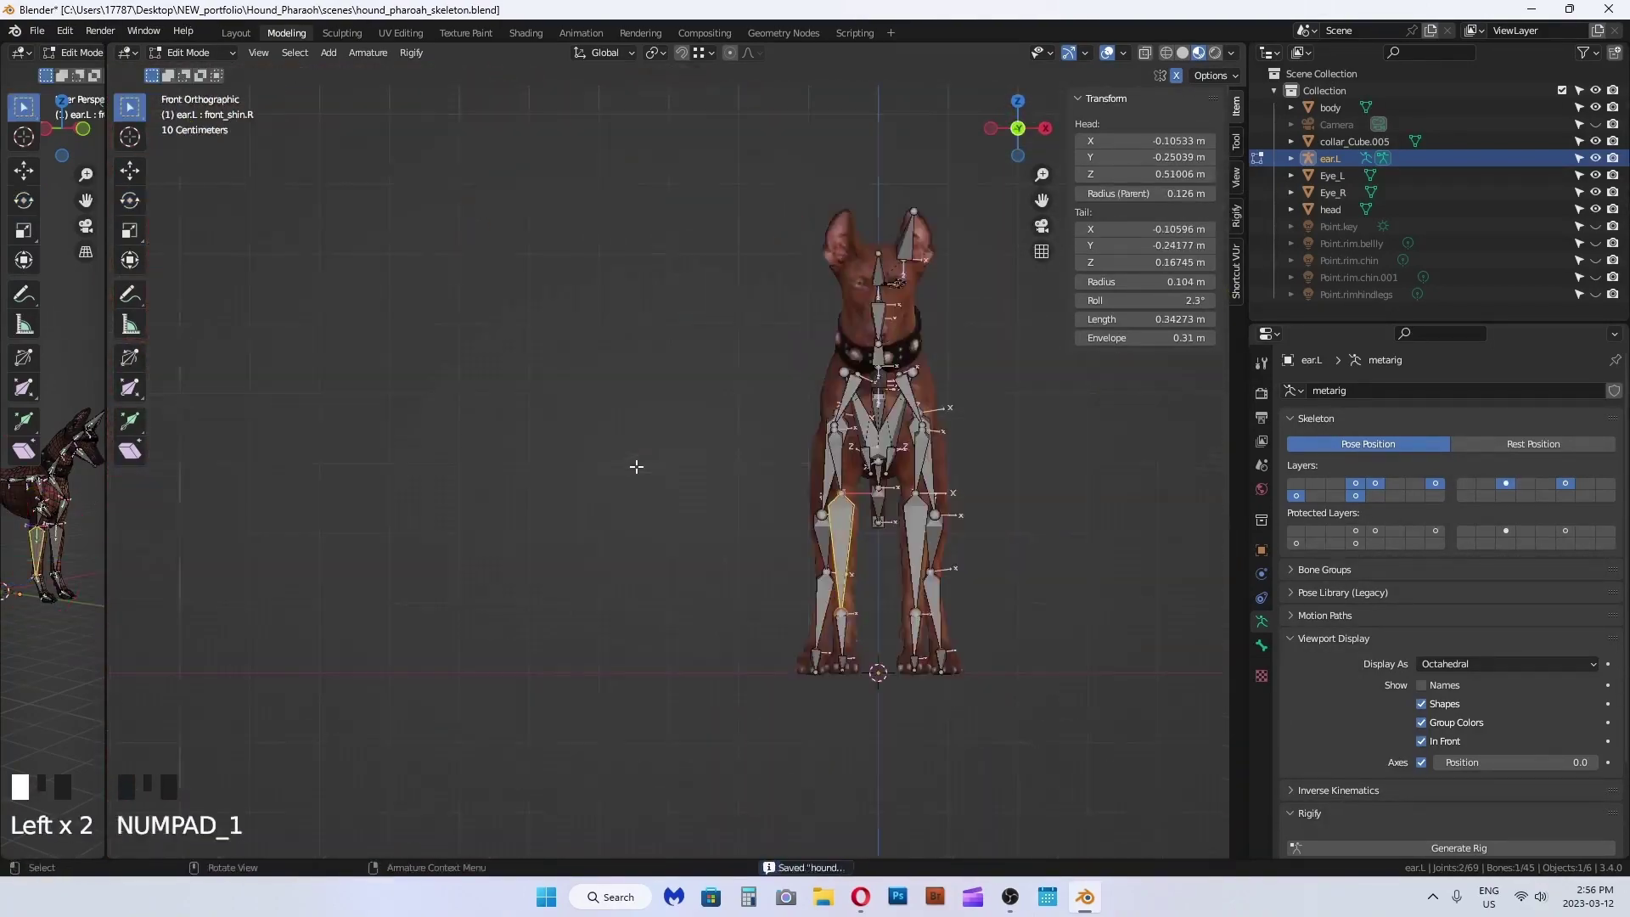
left_click_drag(702, 251, 837, 829)
key("Delete")
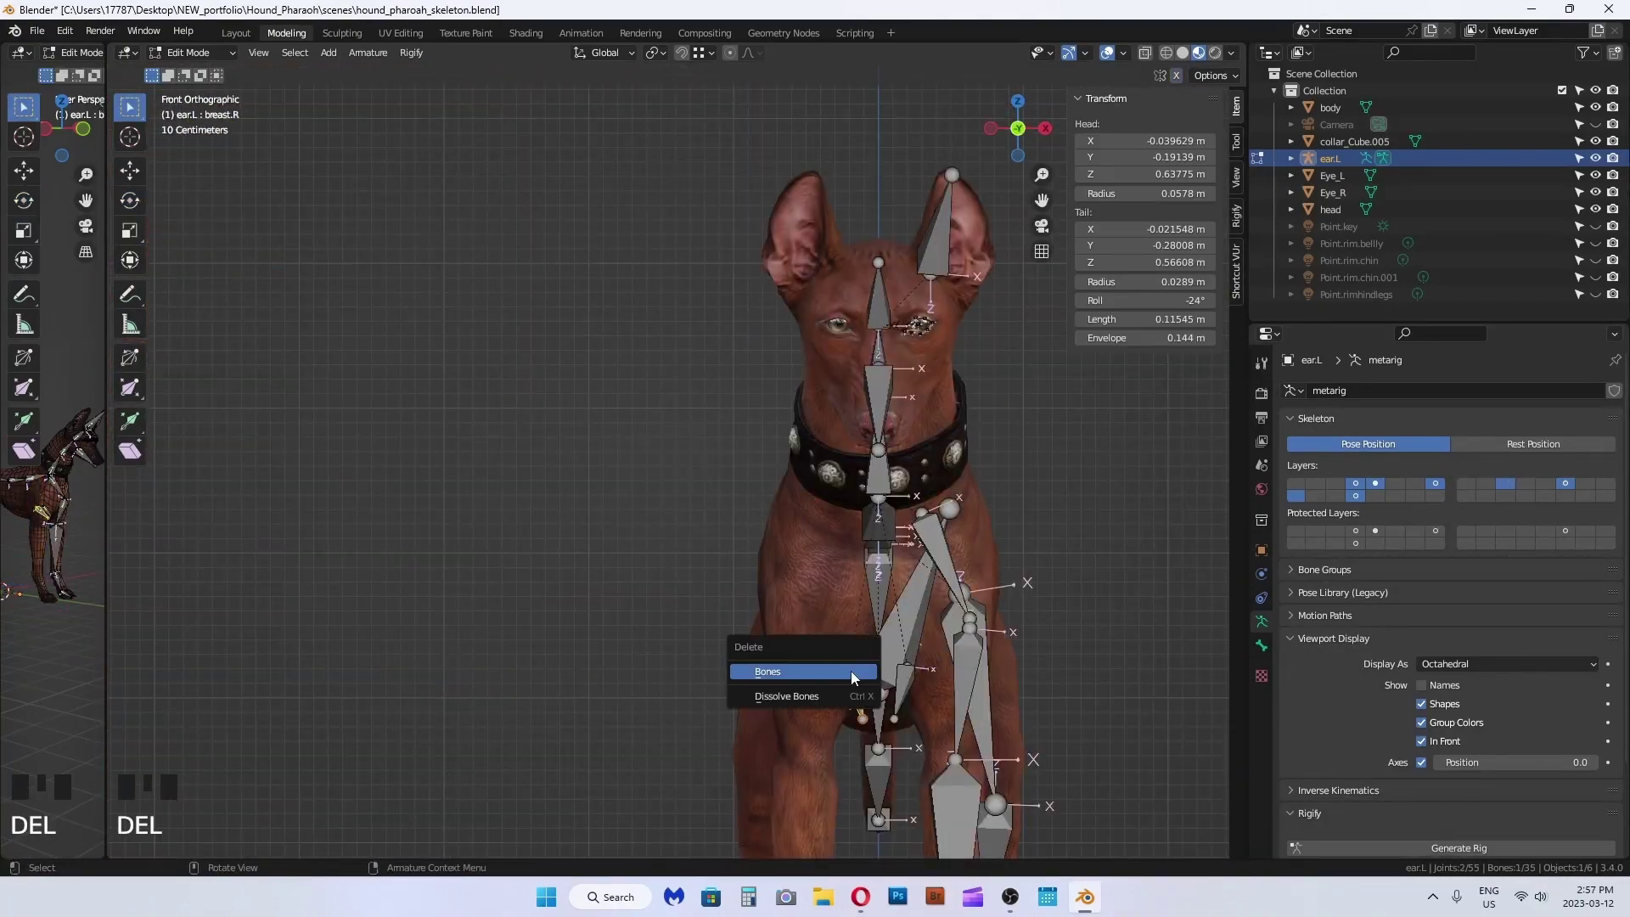
left_click(851, 671)
Step: Duplicate three upper eyelid bones above the left eye and move one copy outward along the brow
middle_click_drag(977, 675, 884, 684)
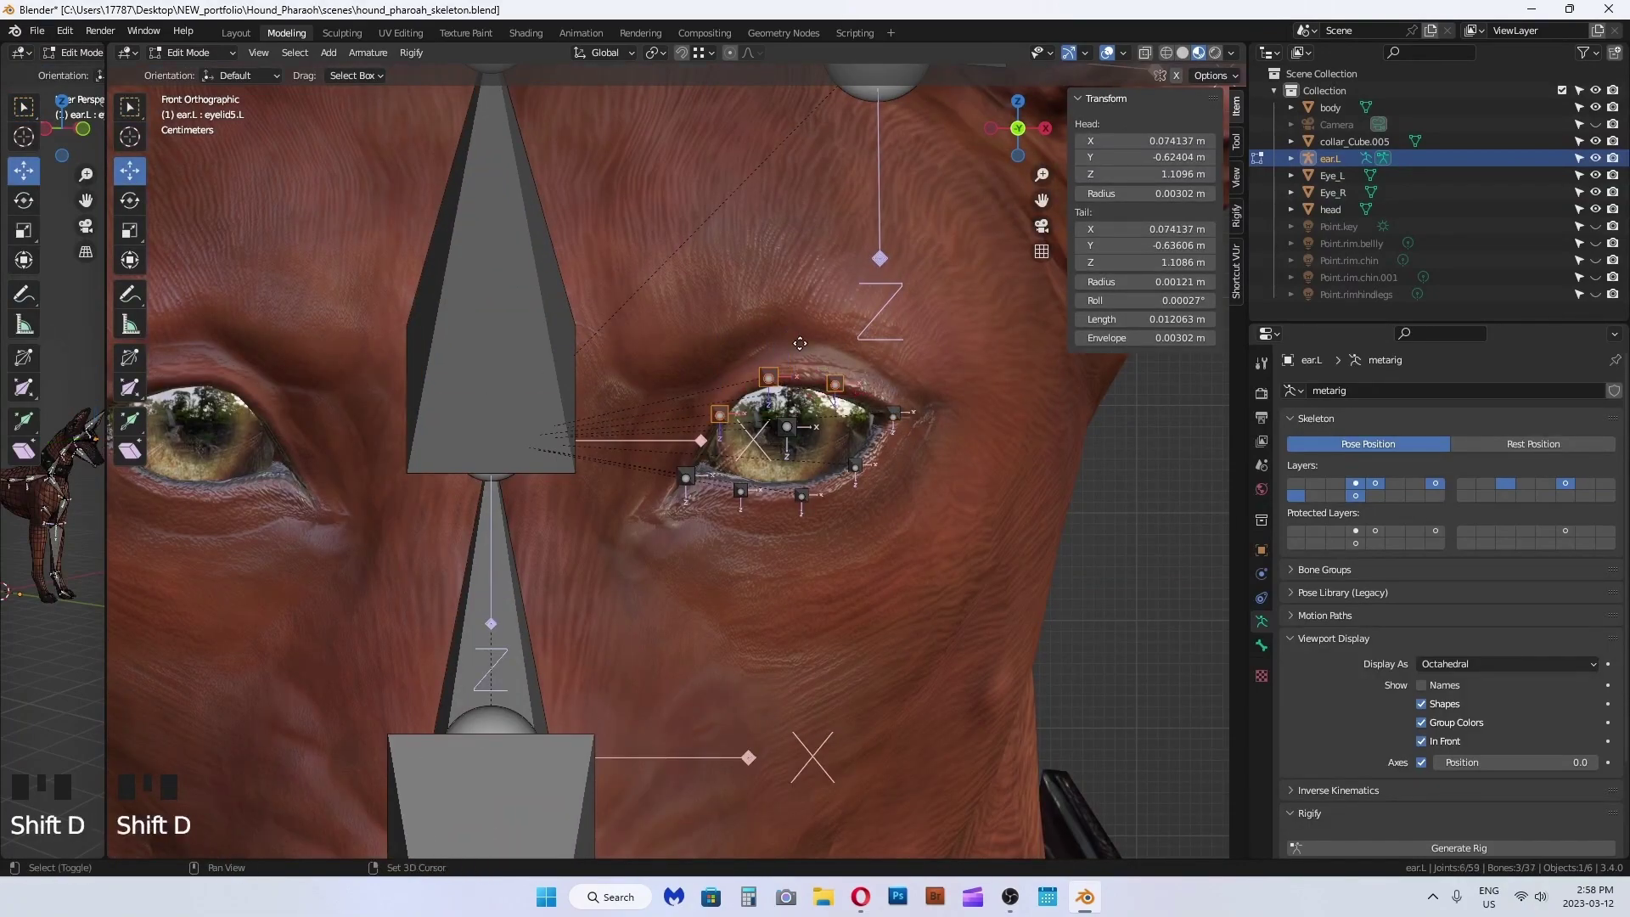
left_click(796, 246)
middle_click_drag(797, 255, 748, 272)
key("KP_1")
left_click(835, 284)
left_click_drag(860, 284, 921, 284)
middle_click_drag(900, 288, 764, 323)
Step: Reposition the copied brow bones against the skin above the left eye, with In Front display off while placing them
left_click(1422, 741)
left_click_drag(847, 308, 801, 304)
left_click(764, 324)
middle_click_drag(772, 323, 815, 288)
left_click(753, 279)
middle_click_drag(798, 289, 849, 306)
left_click(1422, 741)
left_click(710, 339)
Step: Rotate the copied bones to follow the curve of the left brow in front view
left_click(130, 200)
key("KP_1")
left_click(134, 163)
left_click(868, 292)
left_click(130, 200)
key("KP_1")
left_click_drag(910, 248, 925, 267)
Step: Move the joints of the copied bones so they form an arch above the left eye
left_click(130, 170)
left_click(718, 277)
left_click_drag(700, 224, 700, 249)
left_click(838, 284)
left_click_drag(837, 283, 817, 284)
left_click(899, 301)
left_click(612, 329)
left_click_drag(613, 329, 599, 351)
scroll(985, 485, "down", 3)
Step: Rename the copied bones as numbered brow bones, from brow1.L to brow3.L, and fine-tune their joints along the left brow
left_click(985, 484)
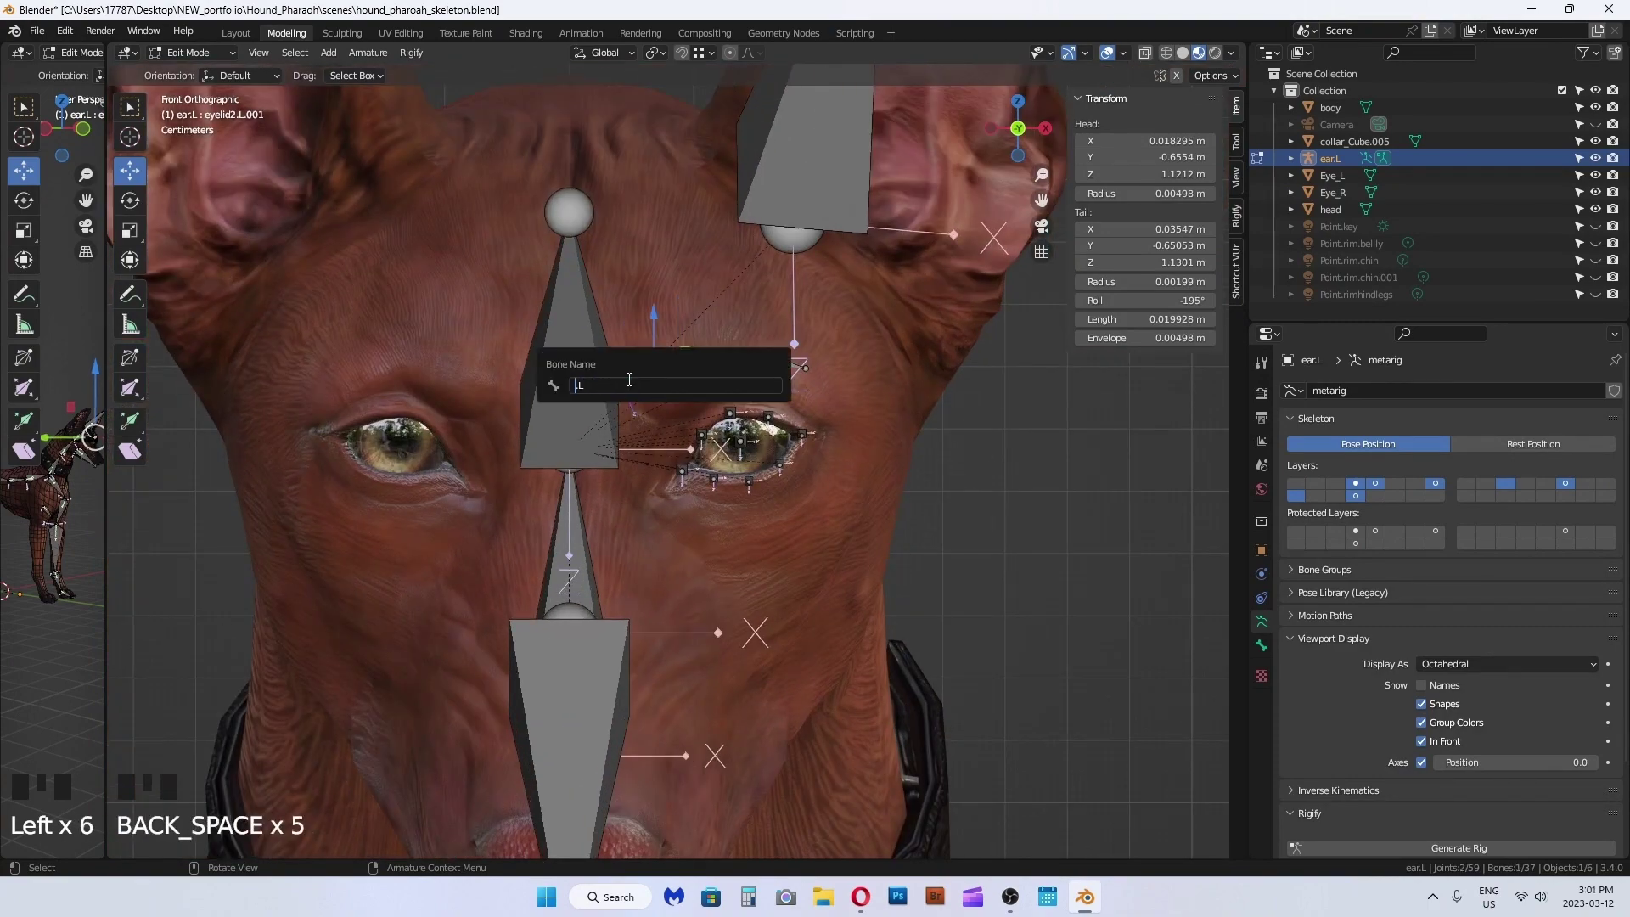
scroll(636, 365, "up", 3)
left_click(928, 372)
left_click_drag(928, 371, 926, 371)
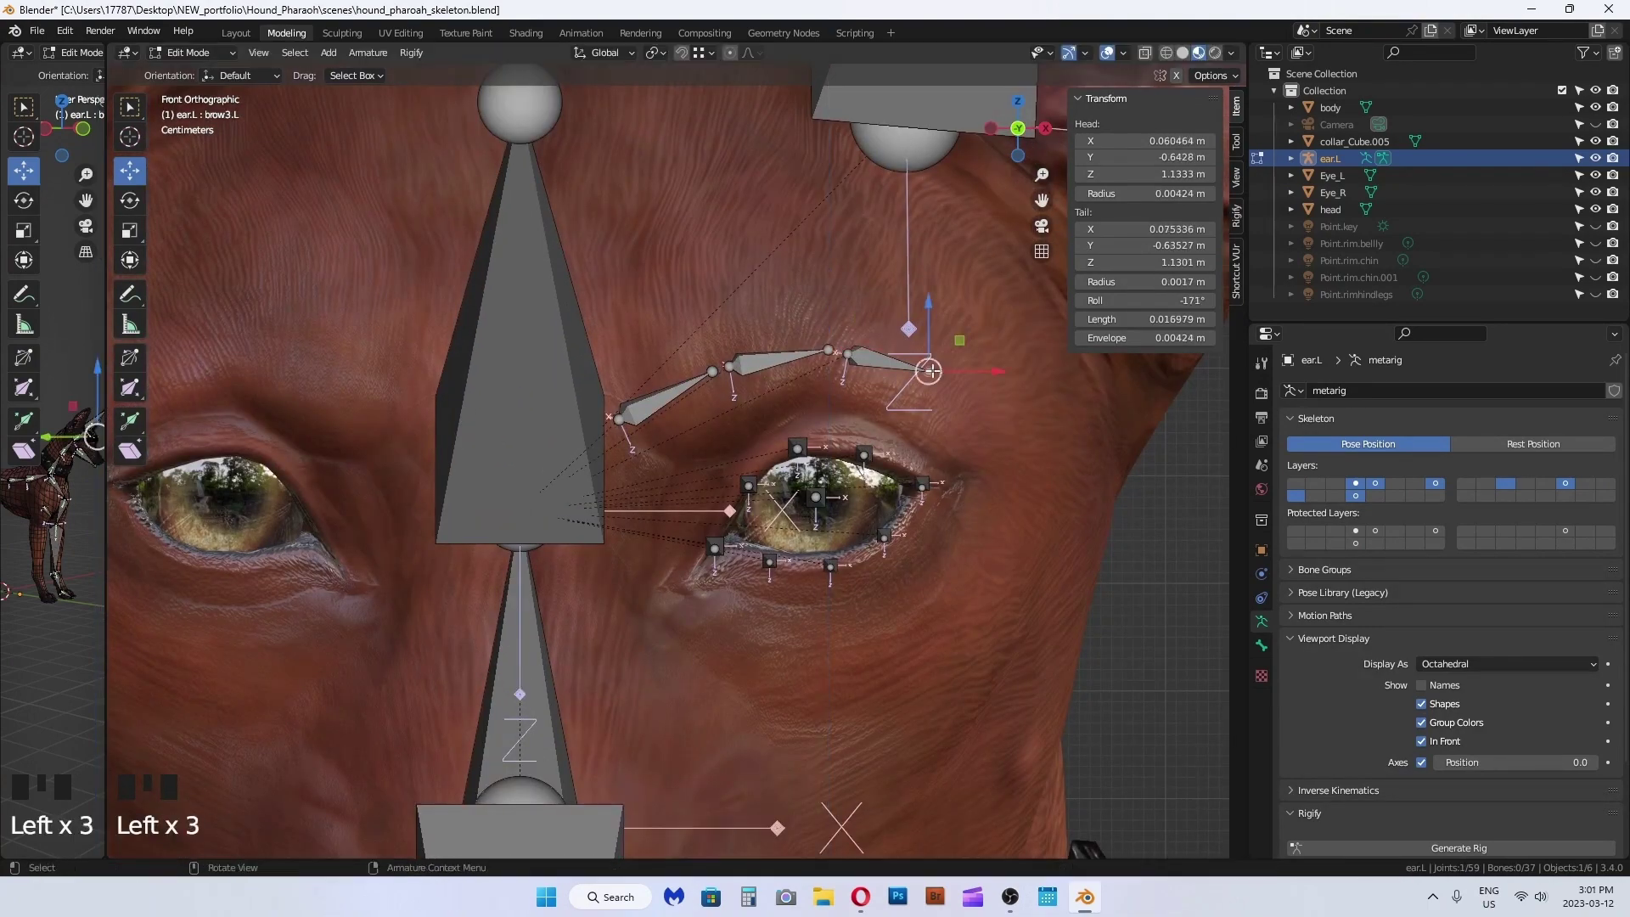
left_click(712, 371)
left_click_drag(712, 371, 717, 369)
left_click(828, 350)
left_click_drag(829, 351, 838, 354)
Step: Check the brow1.L bone's depth against the skin with In Front display off, and save the file
left_click(1422, 741)
key("KP_Decimal")
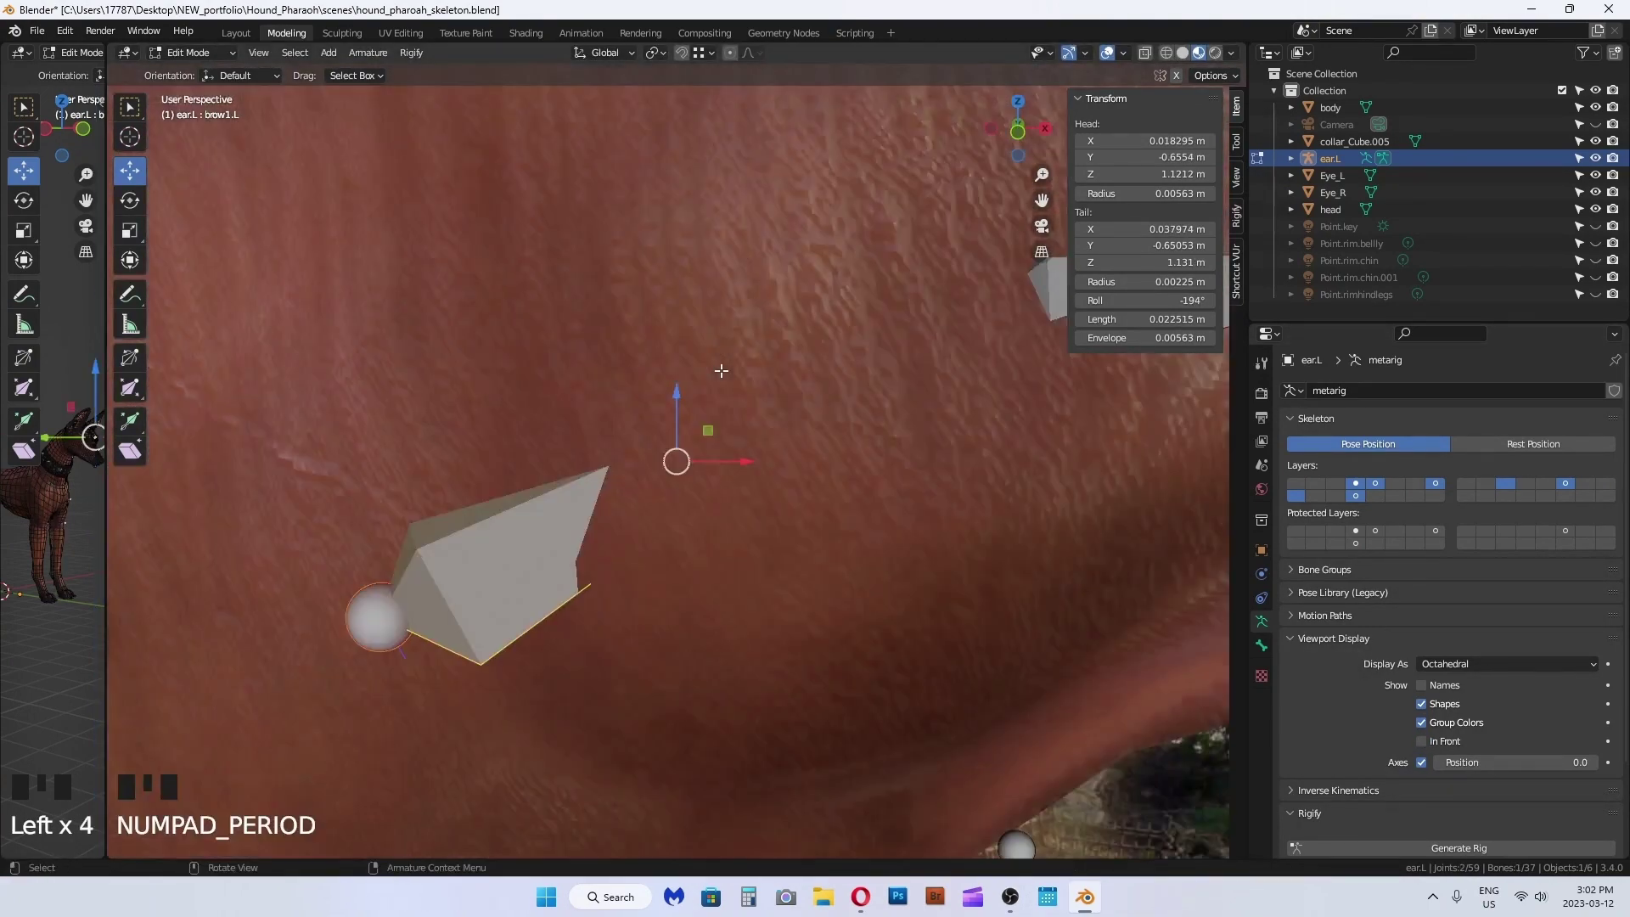
scroll(676, 461, "down", 4)
key("shift+z")
middle_click_drag(718, 426, 812, 462)
key("shift+z")
scroll(760, 491, "down", 5)
key("ctrl+s")
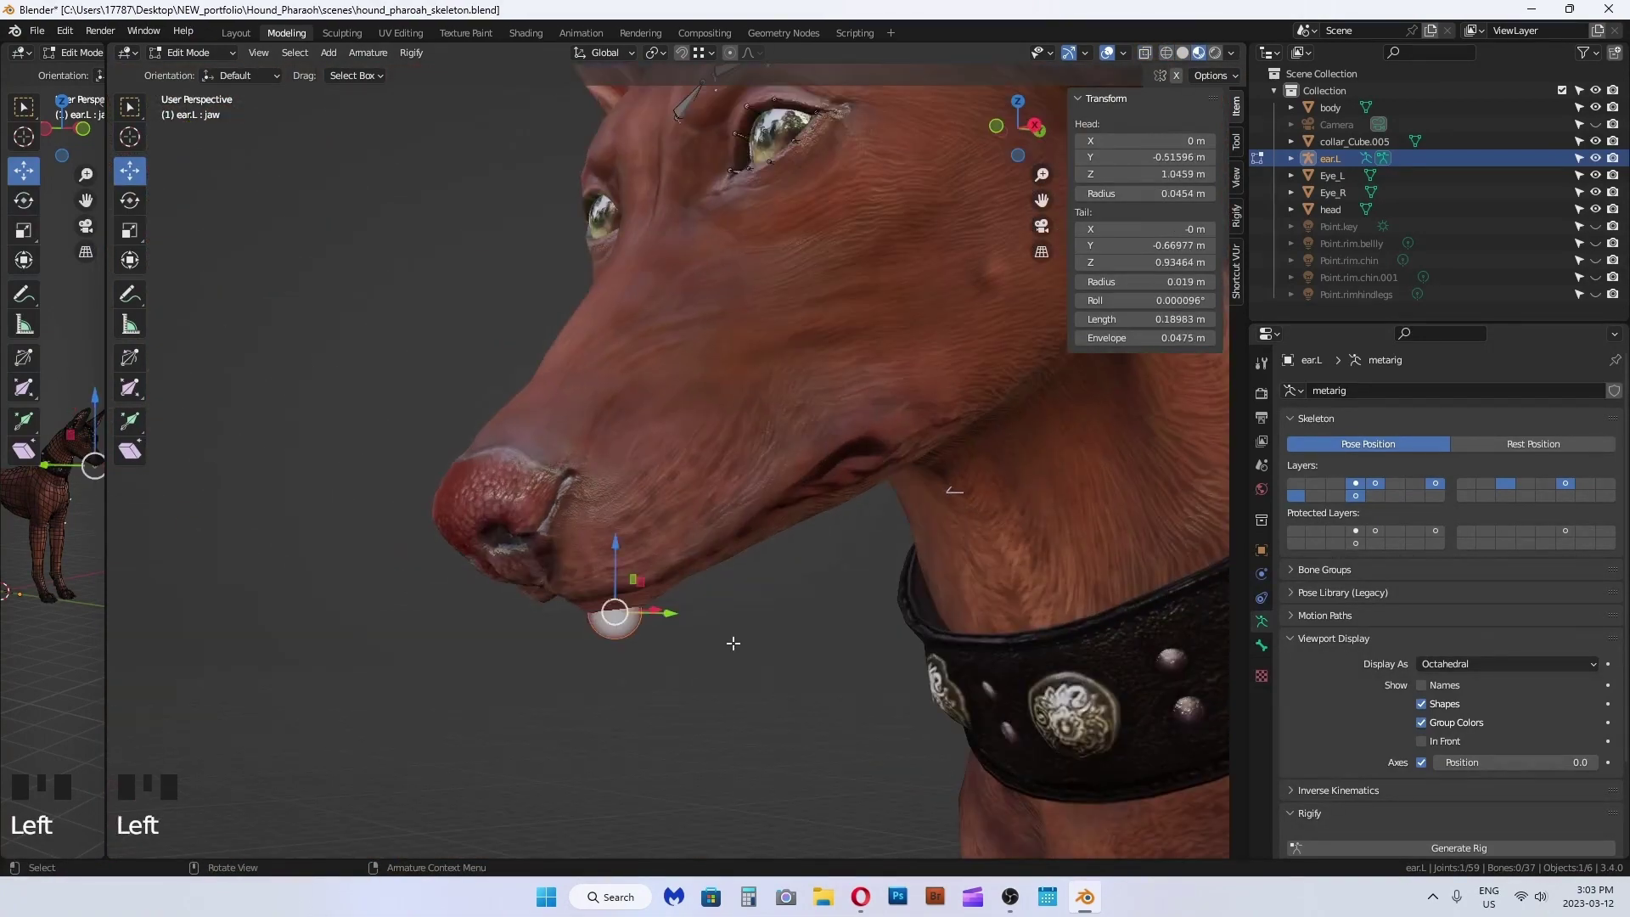
Step: Add a bone about 0.056 m long ahead of the jaw tip in side view and name it snout1.L
key("KP_3")
key("F2")
key("Return")
key("F2")
key("End")
type(".L")
key("Return")
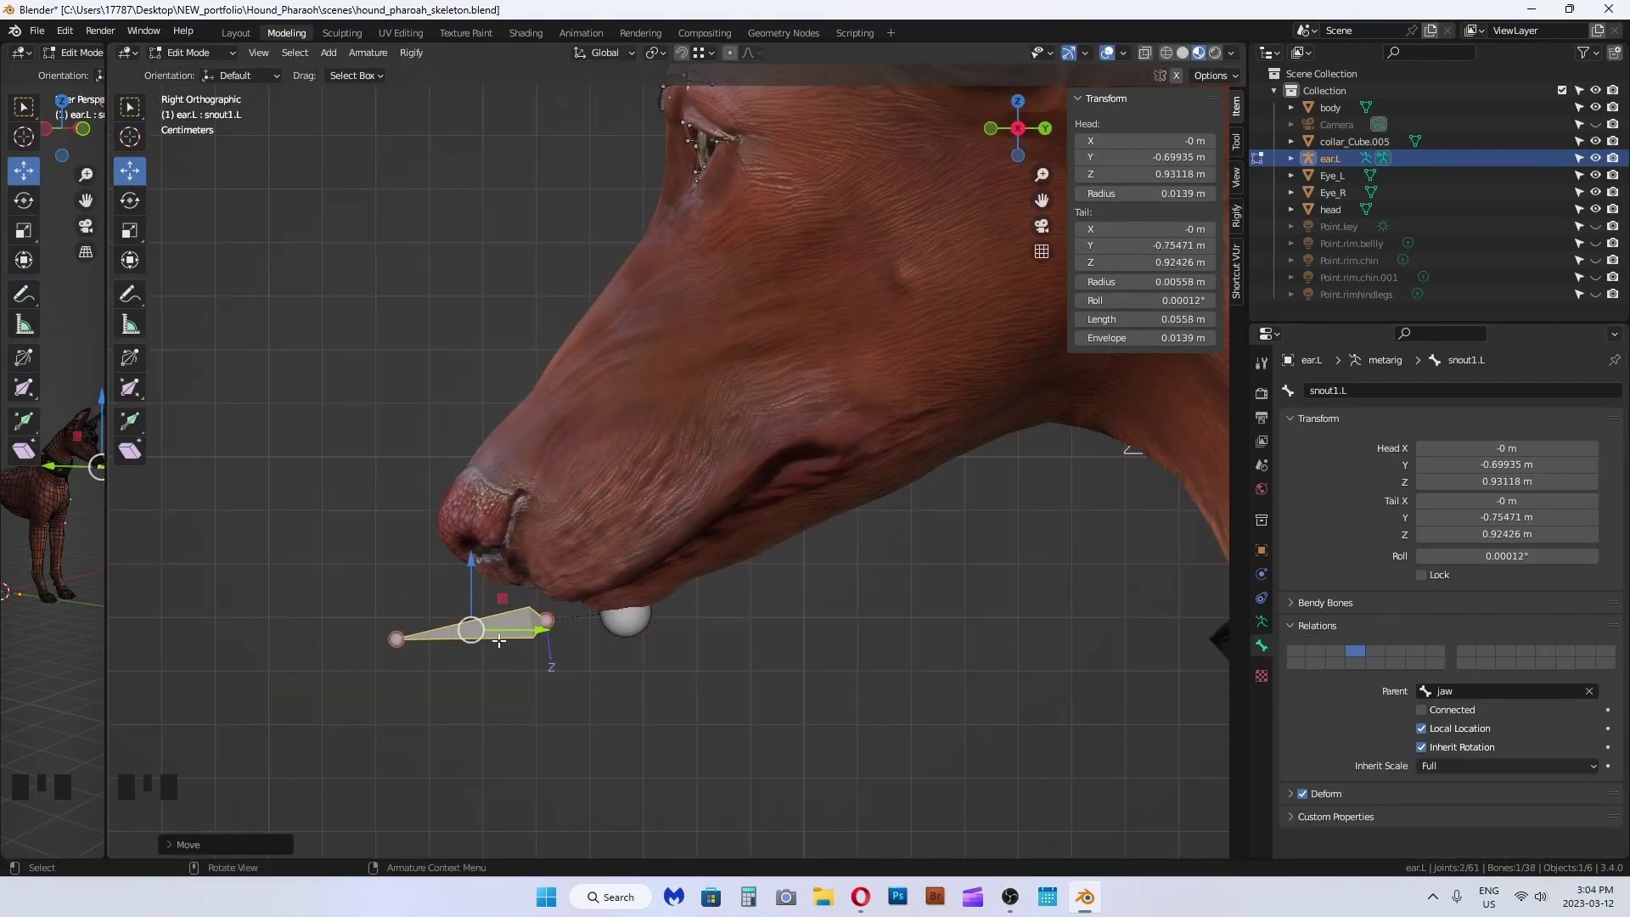
Step: Fit the snout1.L bone to the front upper lip, about 0.024 m long, and shift it toward the hound's left side
middle_click_drag(500, 642, 668, 573, "shift")
left_click(564, 569)
left_click_drag(563, 570, 695, 509)
middle_click_drag(695, 509, 765, 501)
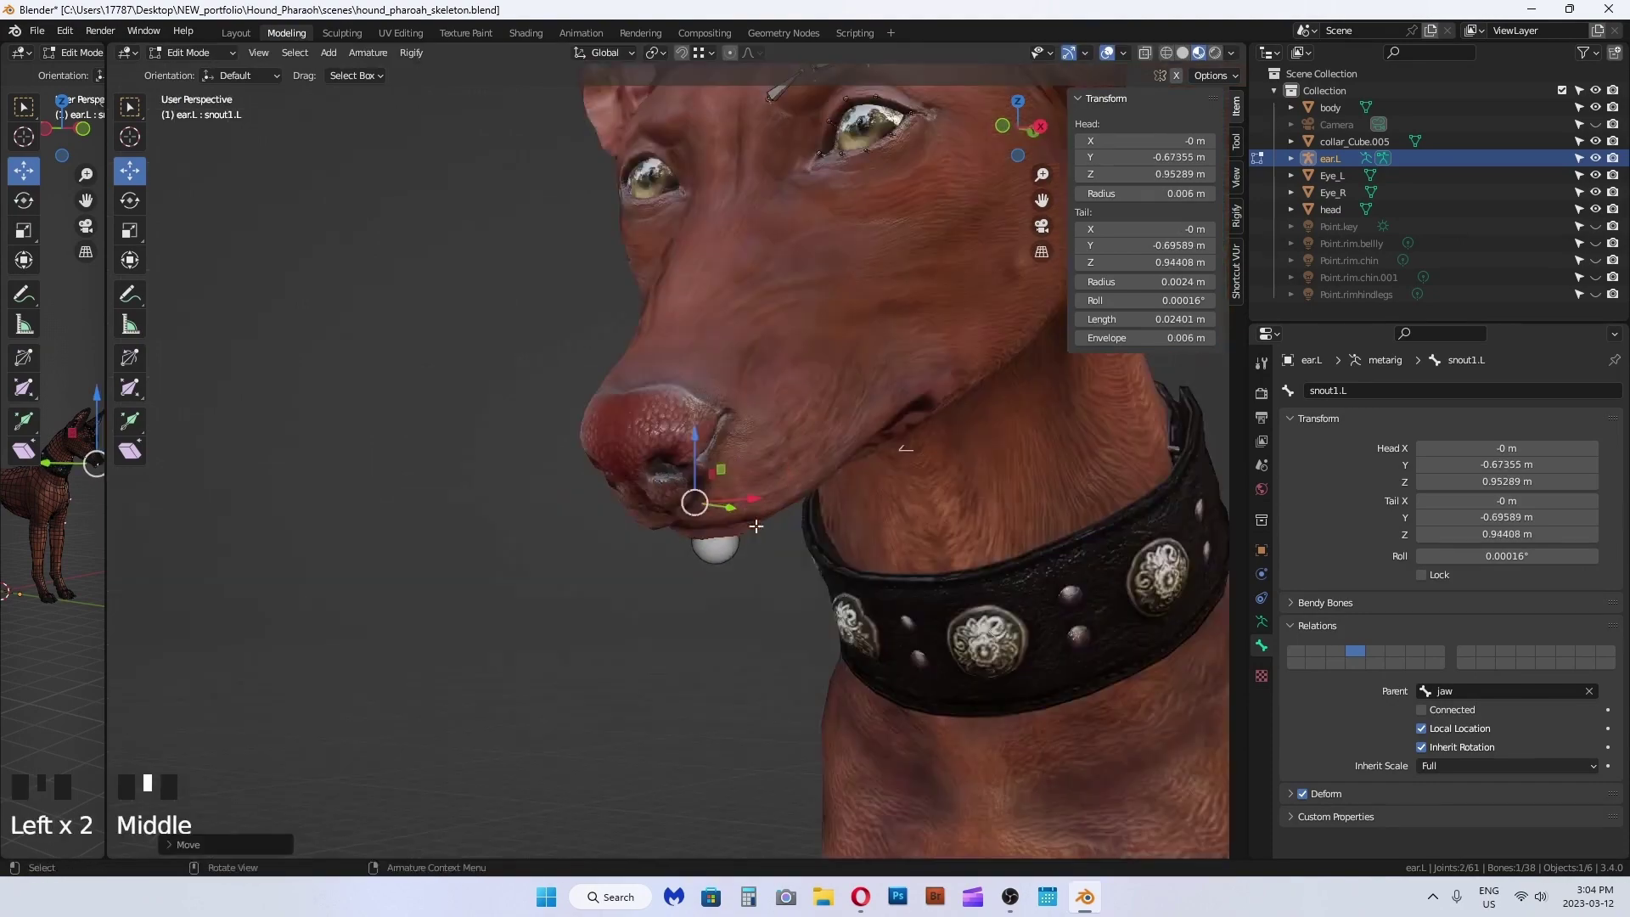
left_click_drag(719, 501, 800, 504)
Step: Extrude a bone forward from the jaw tip in side view and name it nose
scroll(800, 504, "up", 3)
key("KP_3")
scroll(794, 627, "down", 2)
left_click(750, 652)
key("e")
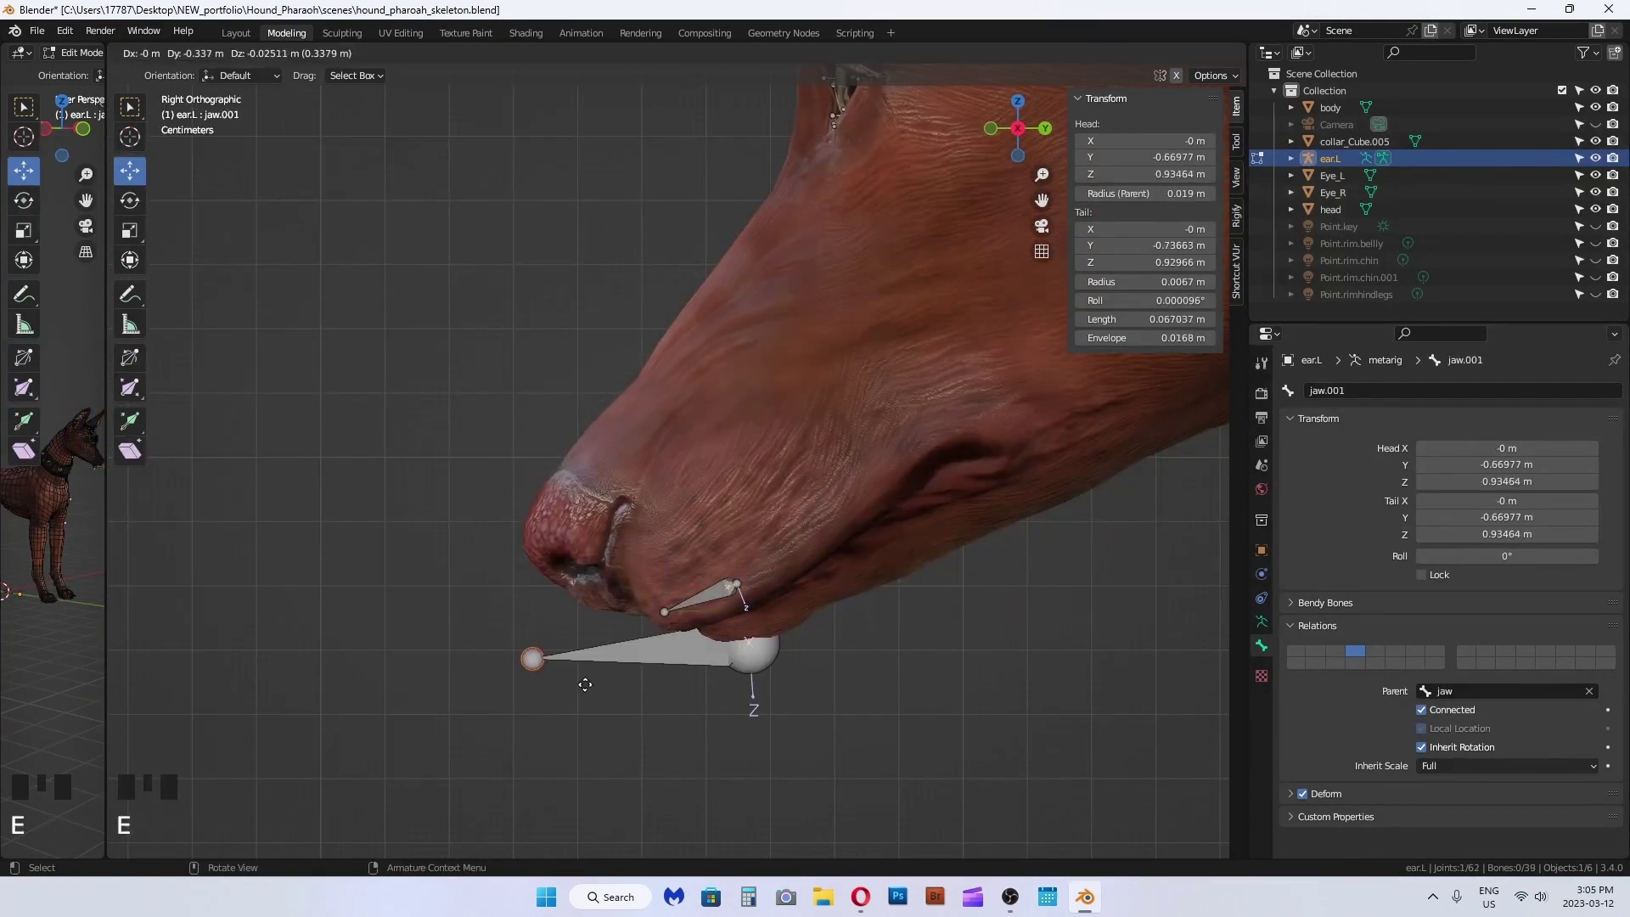
left_click(585, 683)
key("F2")
type("nose")
key("Return")
Step: Move the nose bone up into the hound's nose and enable In Front display for the armature
left_click_drag(705, 652, 561, 649)
left_click_drag(438, 690, 656, 543)
left_click(1261, 621)
left_click(1421, 741)
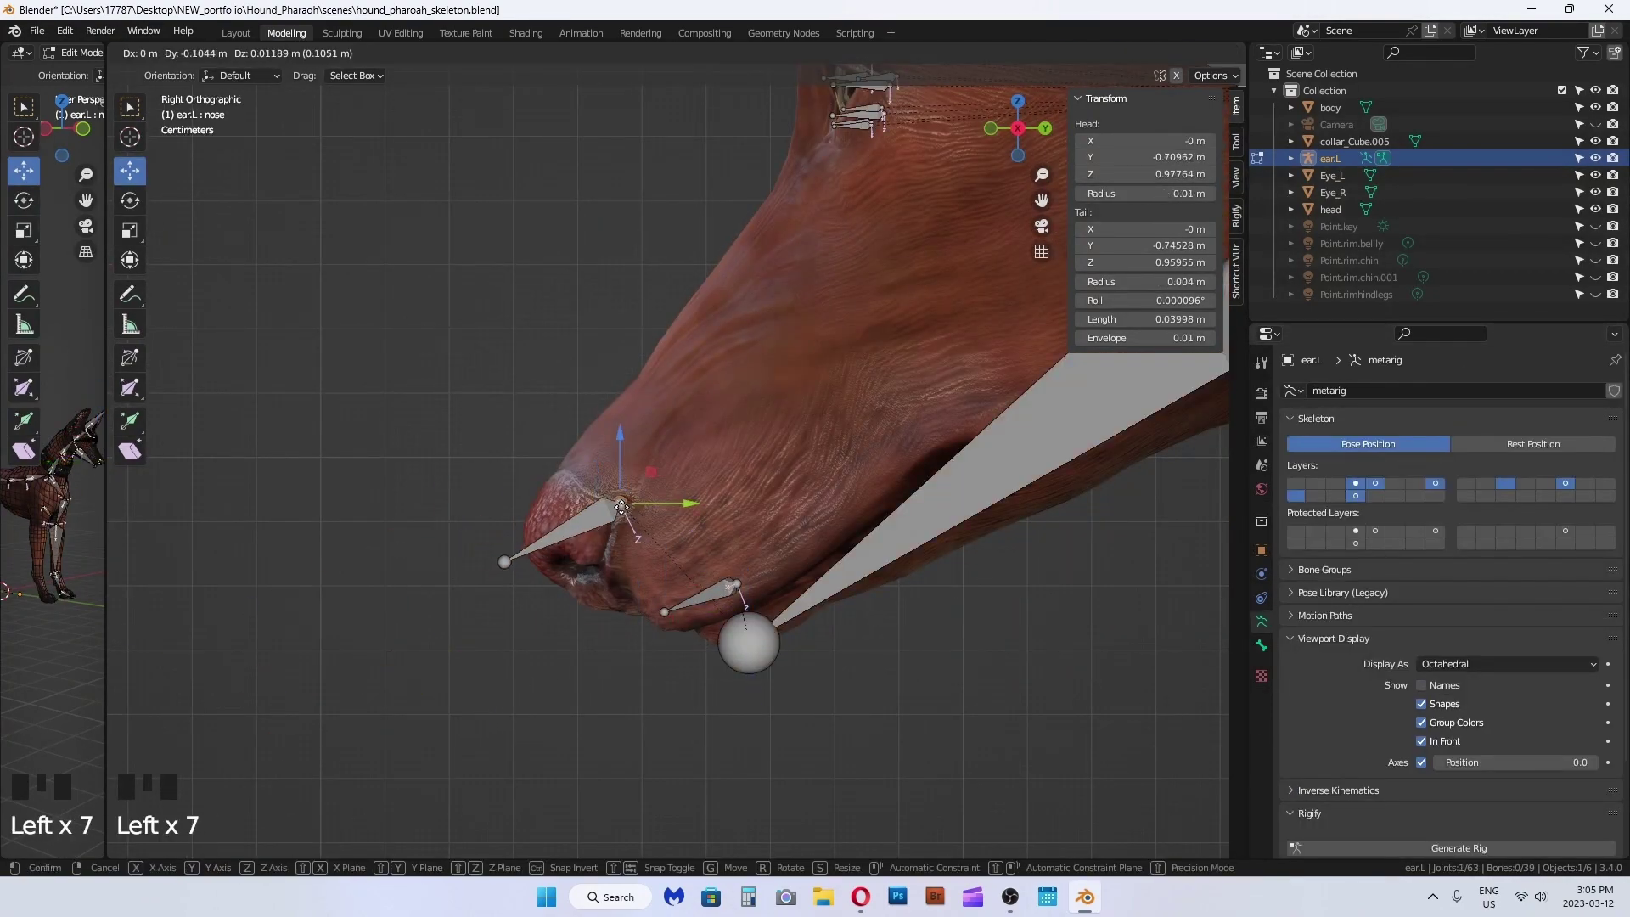
Step: Duplicate the snout1.L bone farther back along the lip and name the copy snout2.L
left_click(702, 594)
key("shift+d")
left_click(786, 547)
key("F2")
type("snout.L2")
key("Return")
Step: Duplicate snout2.L farther back along the lip, name the copy snout3.L, and place another duplicate behind it
key("shift+d")
left_click(867, 497)
key("F2")
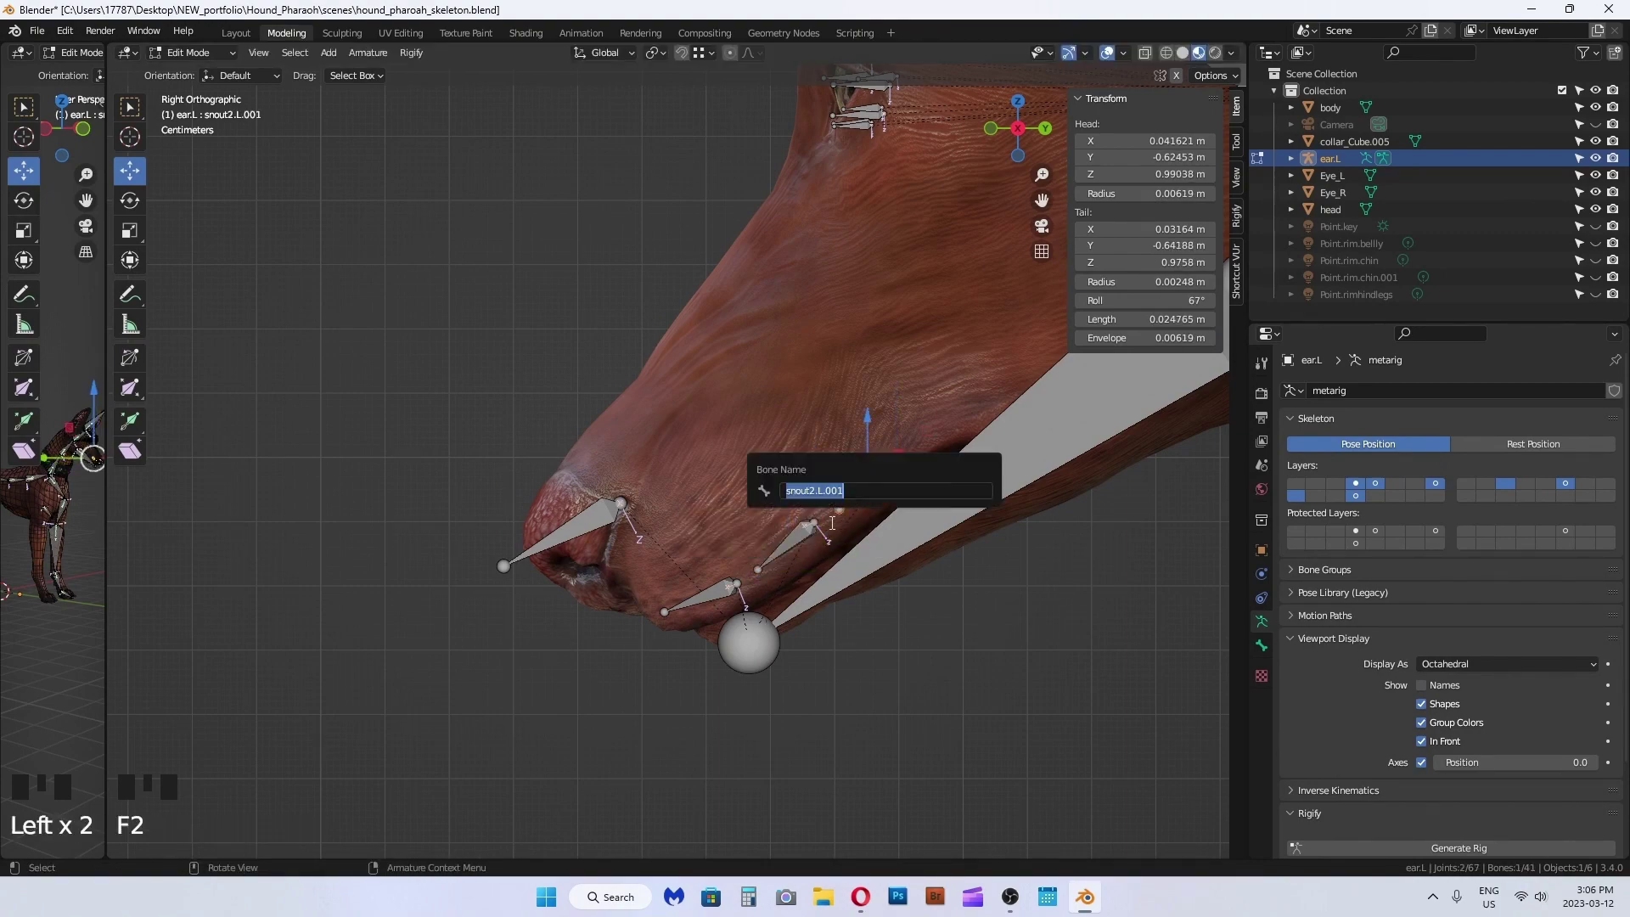
type("snout3.L")
key("shift+d")
left_click(940, 420)
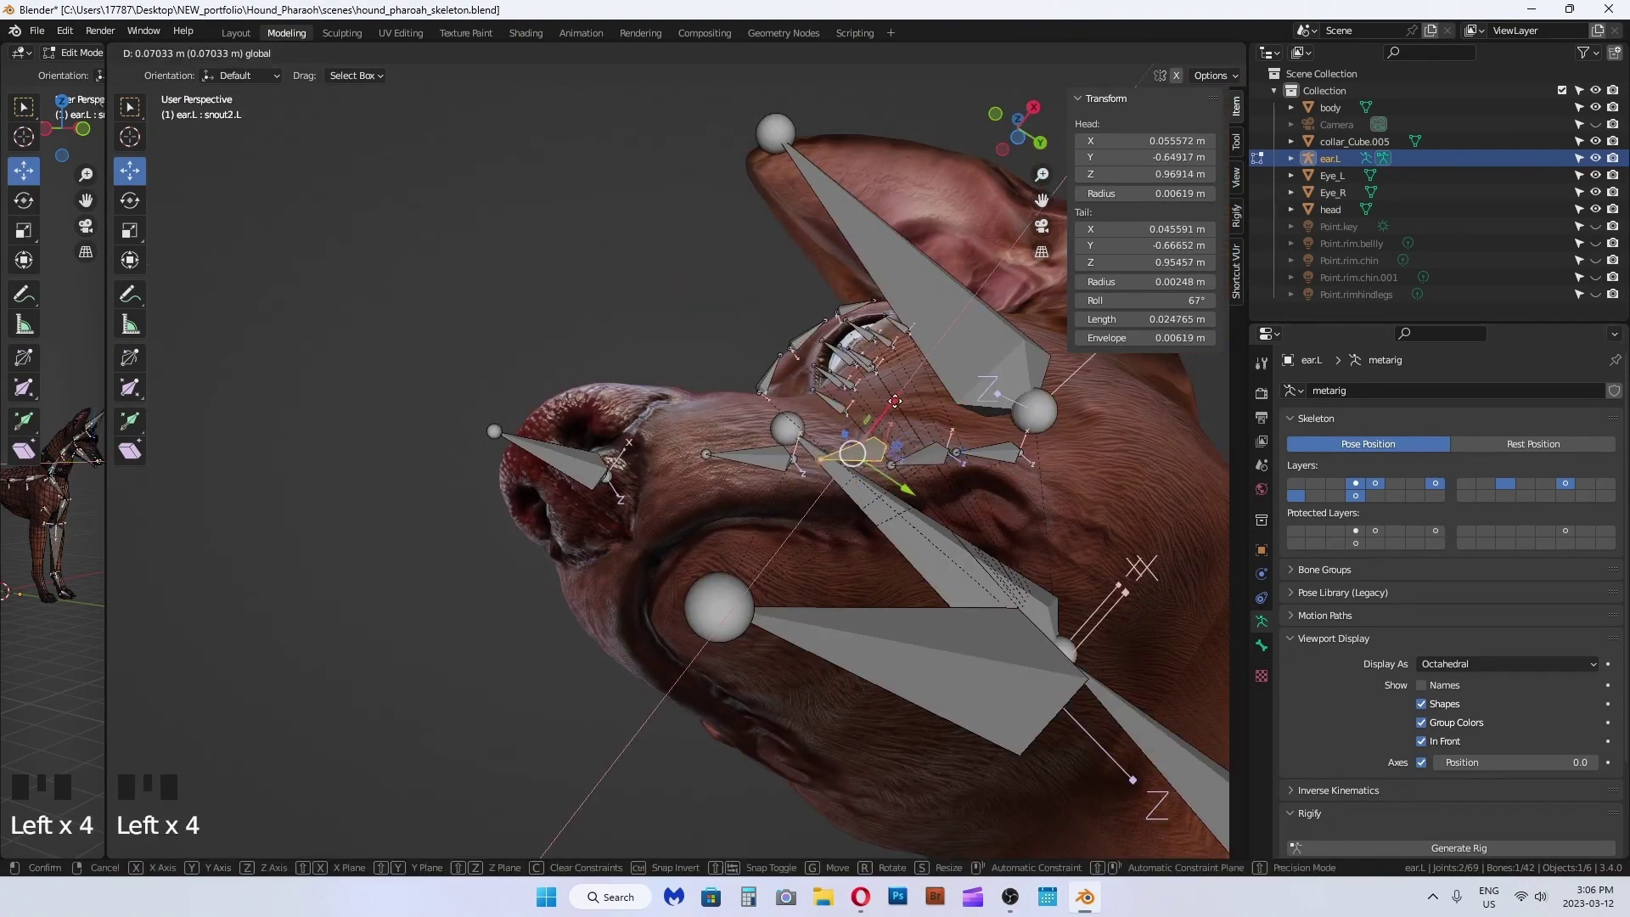
Step: Nudge one of the muzzle bones slightly forward in side view
key("KP_3")
scroll(607, 478, "down", 20)
middle_click_drag(607, 478, 764, 476)
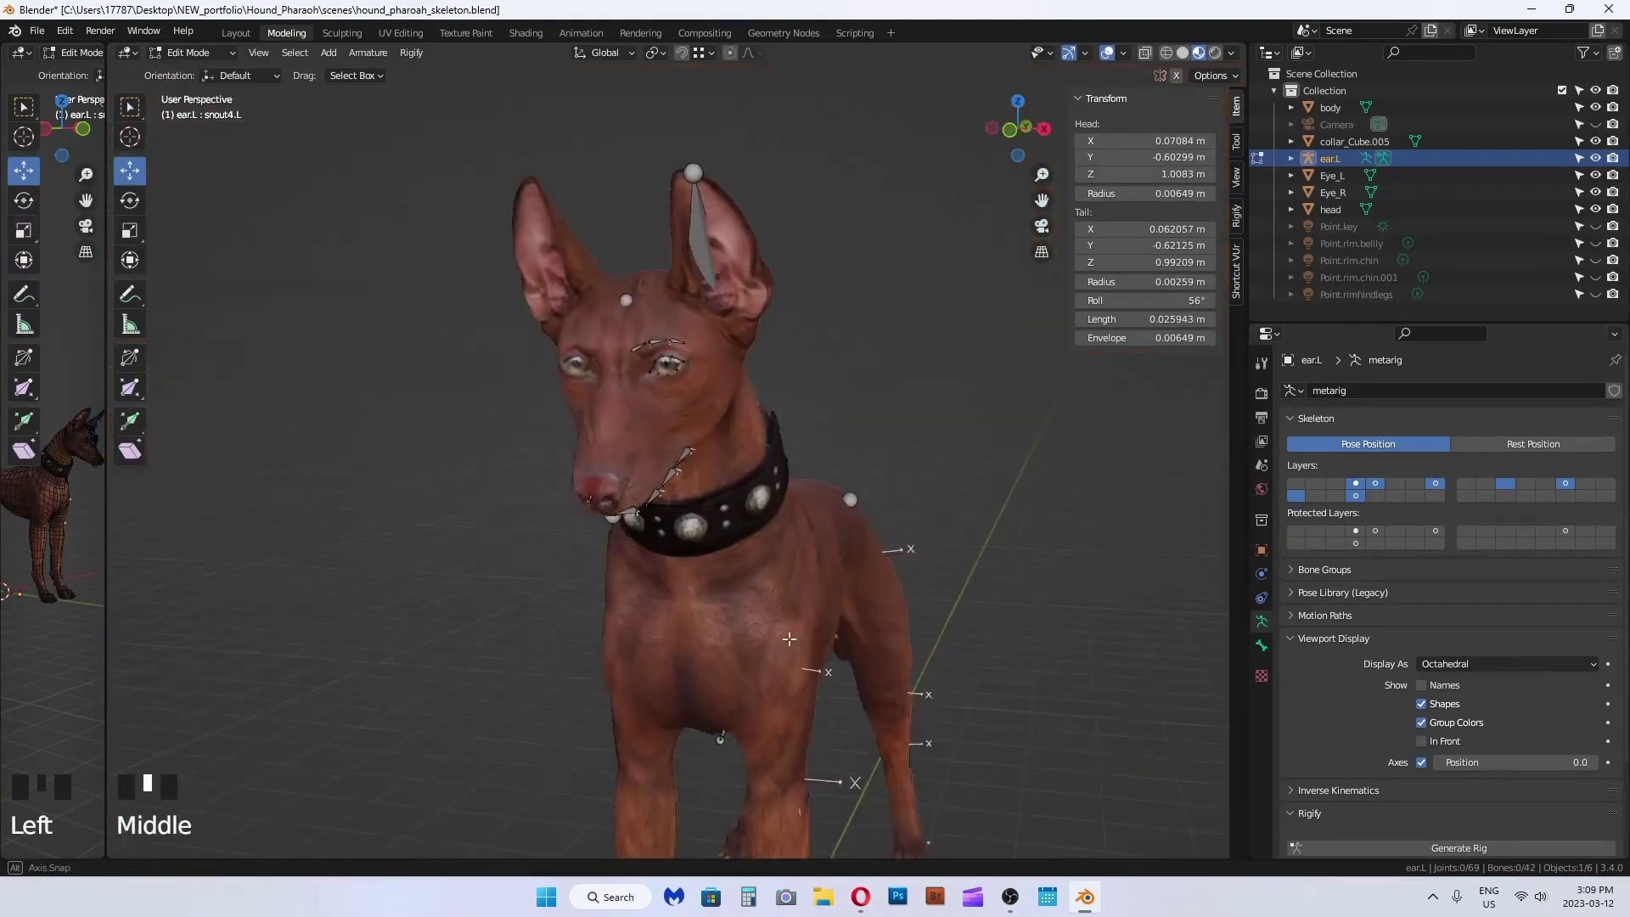
key("KP_3")
scroll(837, 538, "up", 8)
left_click_drag(891, 557, 879, 557)
left_click(1022, 380)
Step: Enable In Front display and reposition the jaw bone's joints so it spans about 0.142 m along the lower jaw
scroll(985, 409, "down", 2)
scroll(992, 473, "down", 3)
left_click(1422, 741)
left_click(974, 387)
left_click_drag(974, 387, 906, 411)
left_click_drag(729, 530, 734, 531)
left_click_drag(906, 411, 846, 452)
left_click_drag(847, 452, 910, 411)
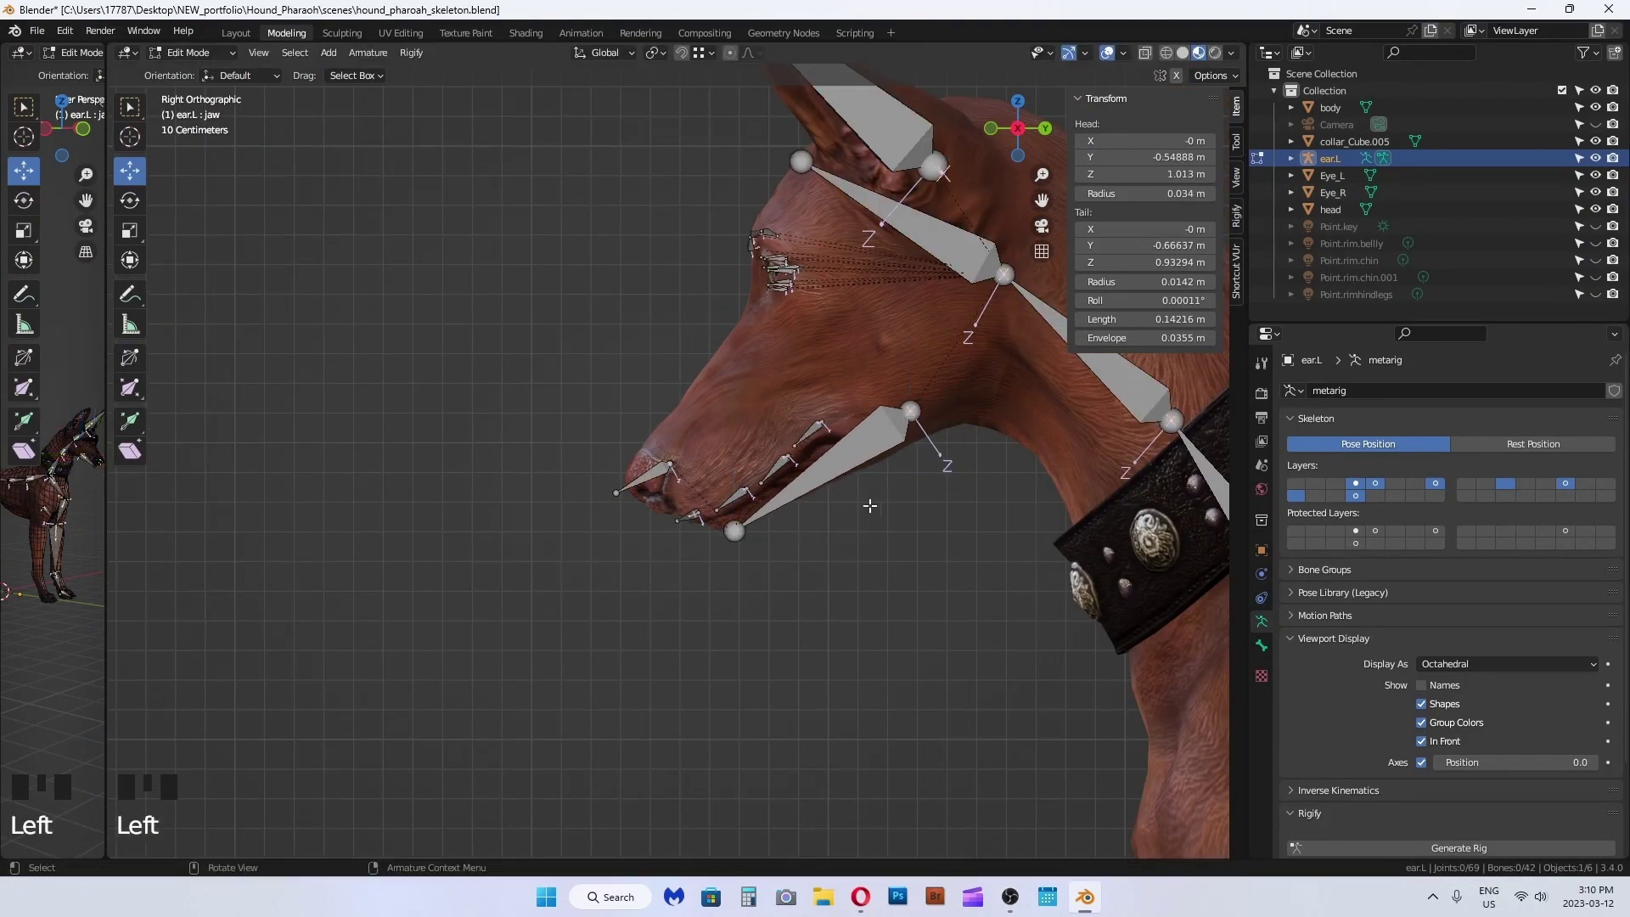
Step: Nudge the snout2.L and snout3.L bones slightly forward and up along the lip in right side view
scroll(870, 506, "up", 4)
left_click(791, 540)
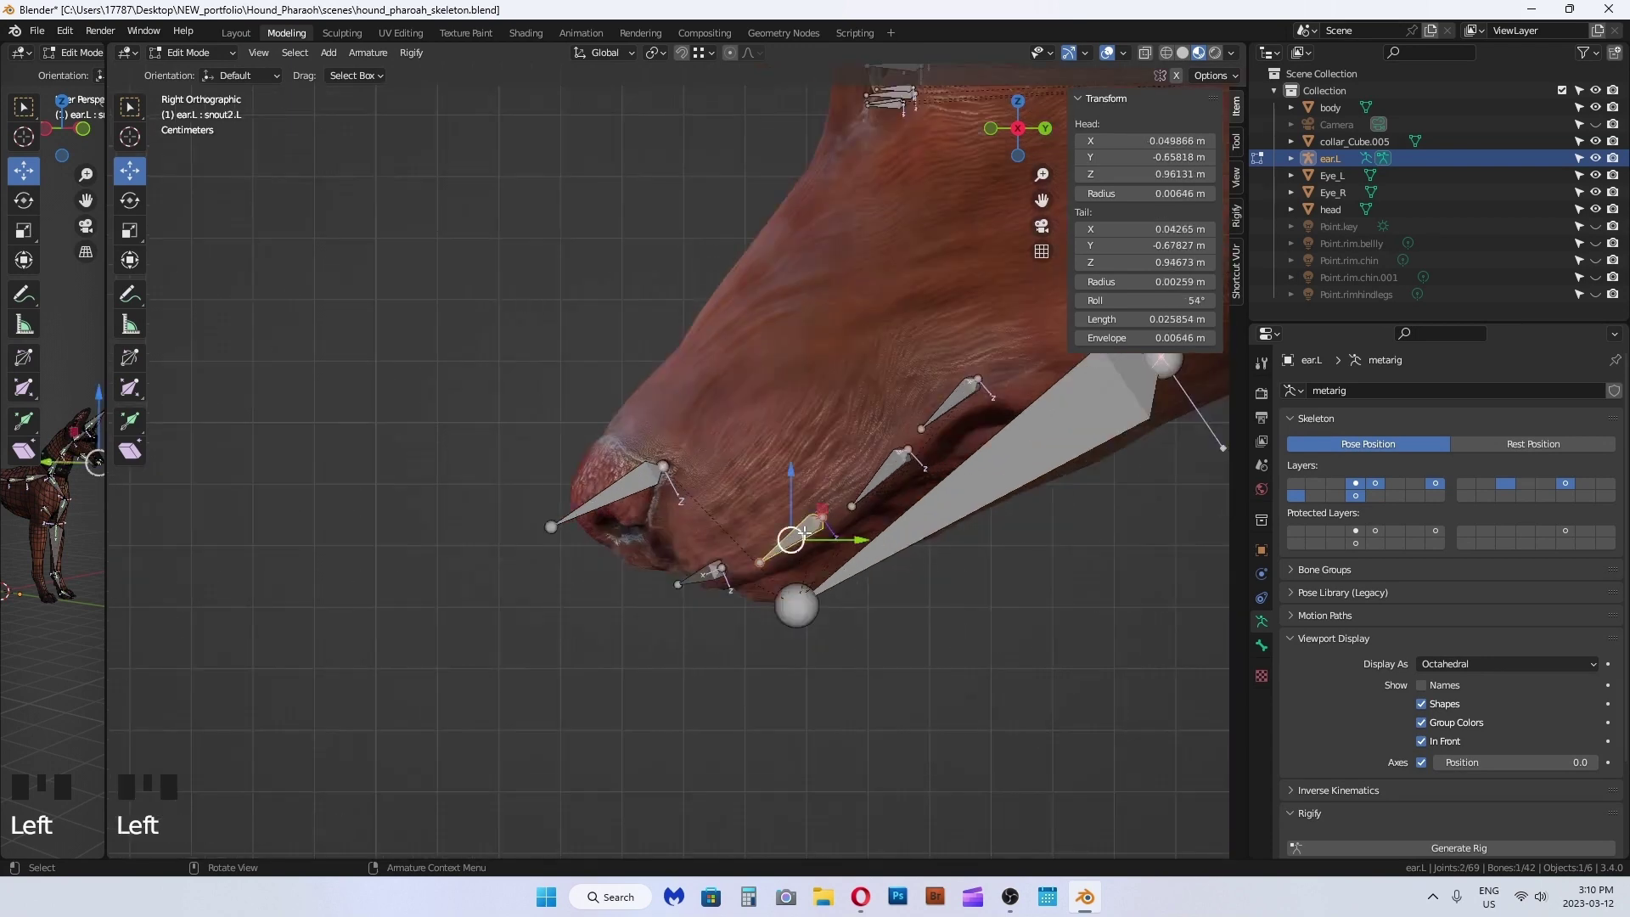
left_click_drag(791, 540, 788, 538)
left_click(881, 478)
left_click_drag(881, 477, 876, 475)
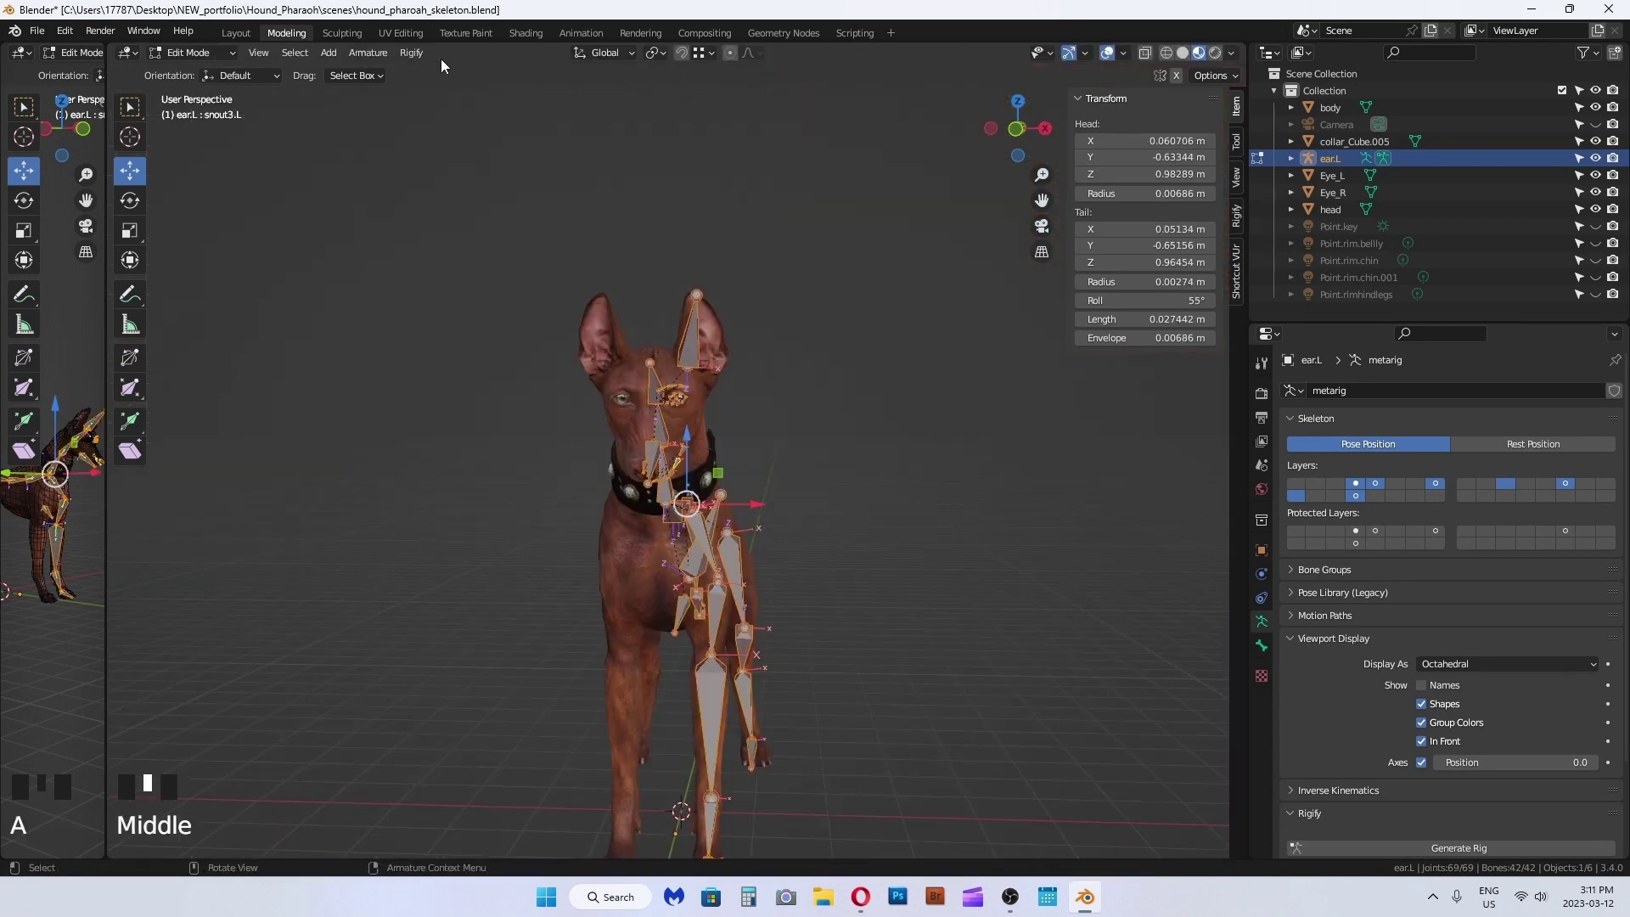
Step: Symmetrize all bones of the armature so the left-side bones are mirrored to the right side
left_click(420, 53)
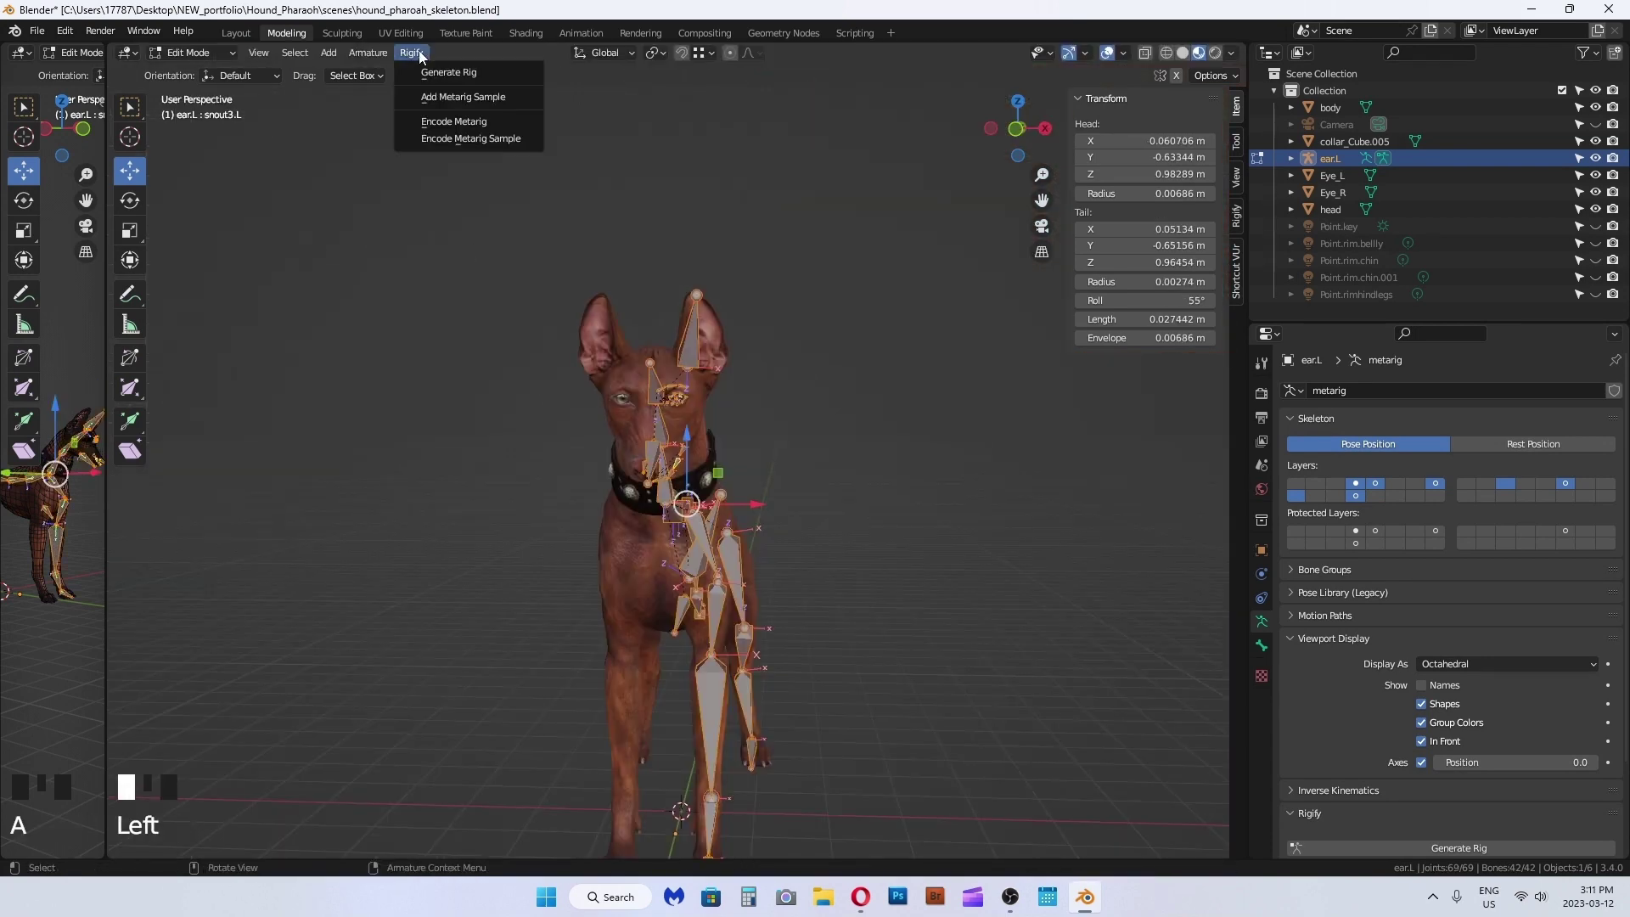
mouse_move(383, 60)
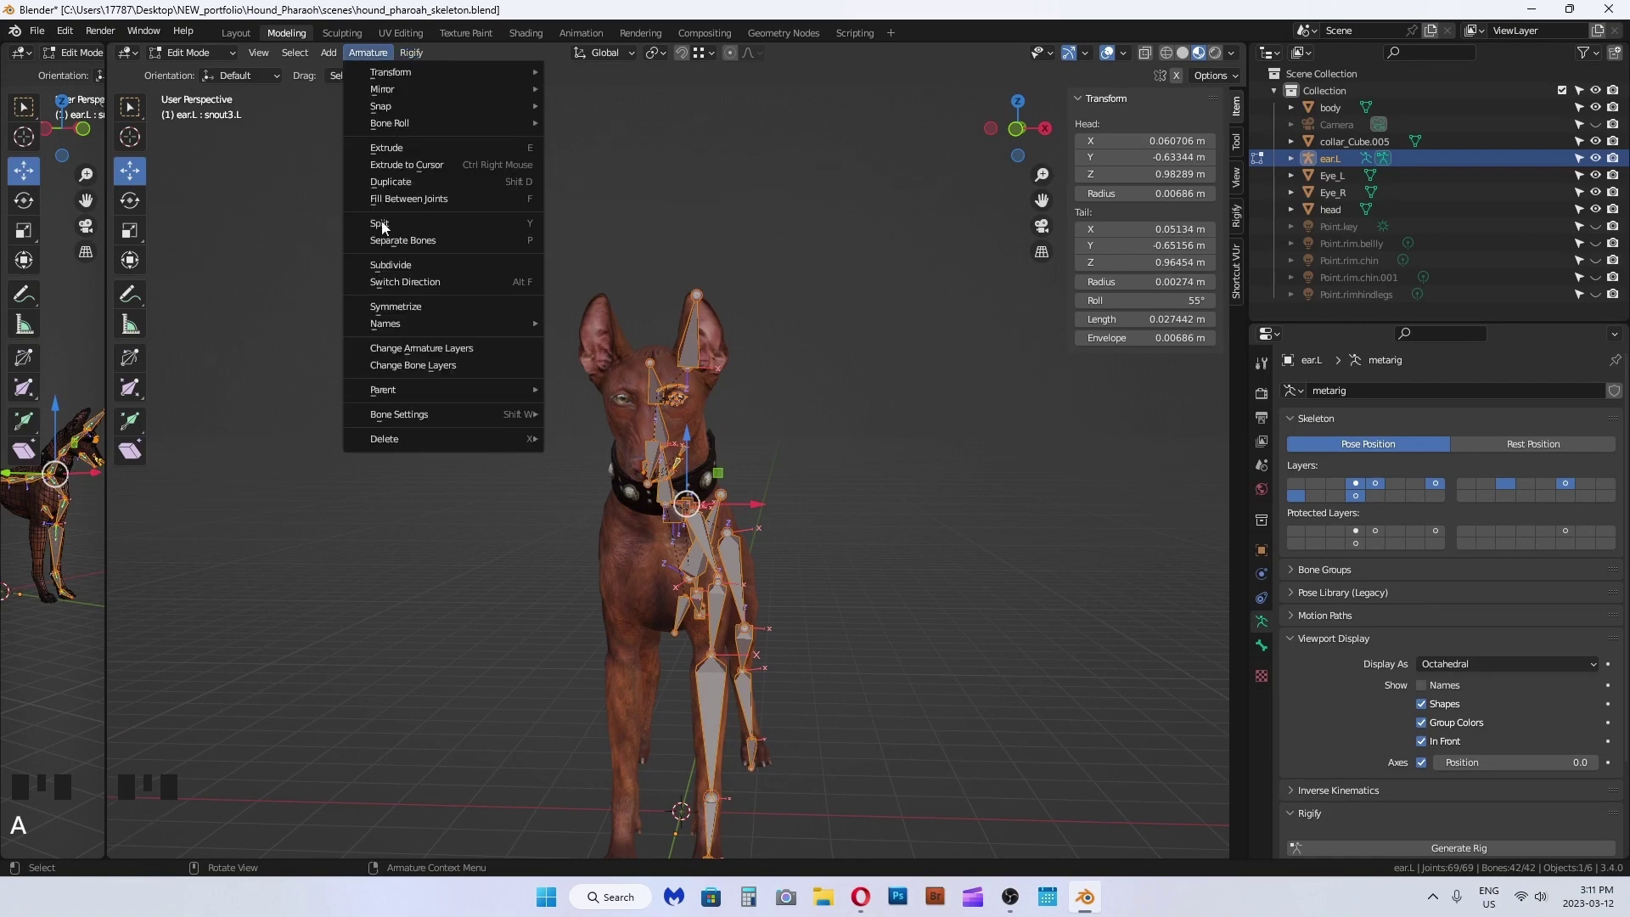
left_click(390, 298)
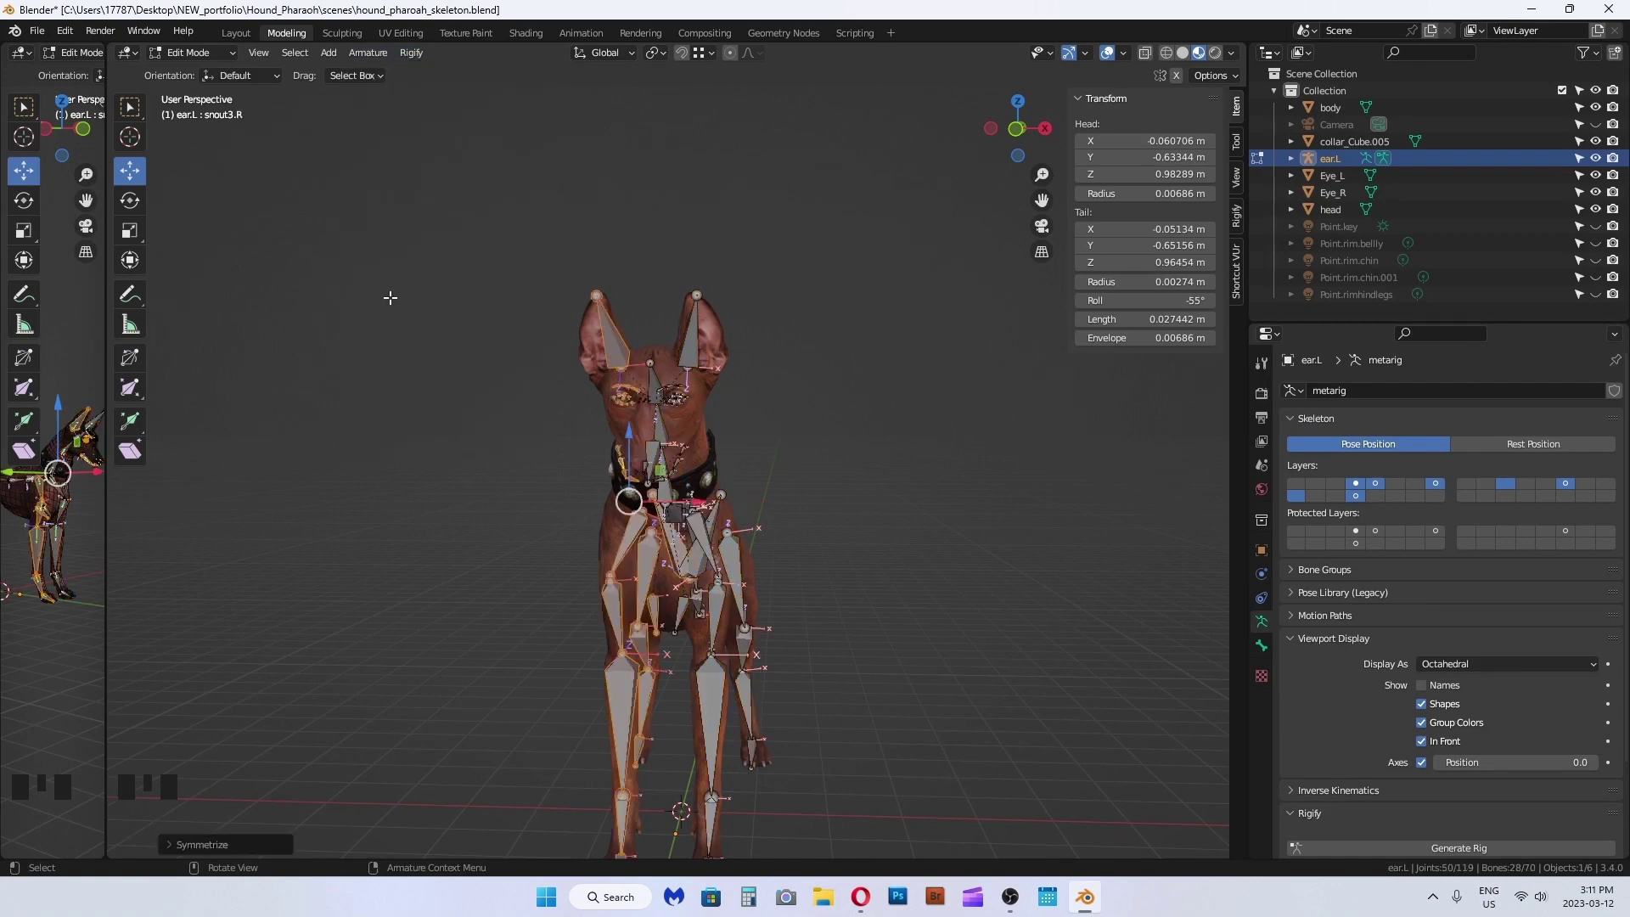
Step: Parent the body mesh to the armature with automatic weights in Object Mode
middle_click_drag(465, 296, 508, 303)
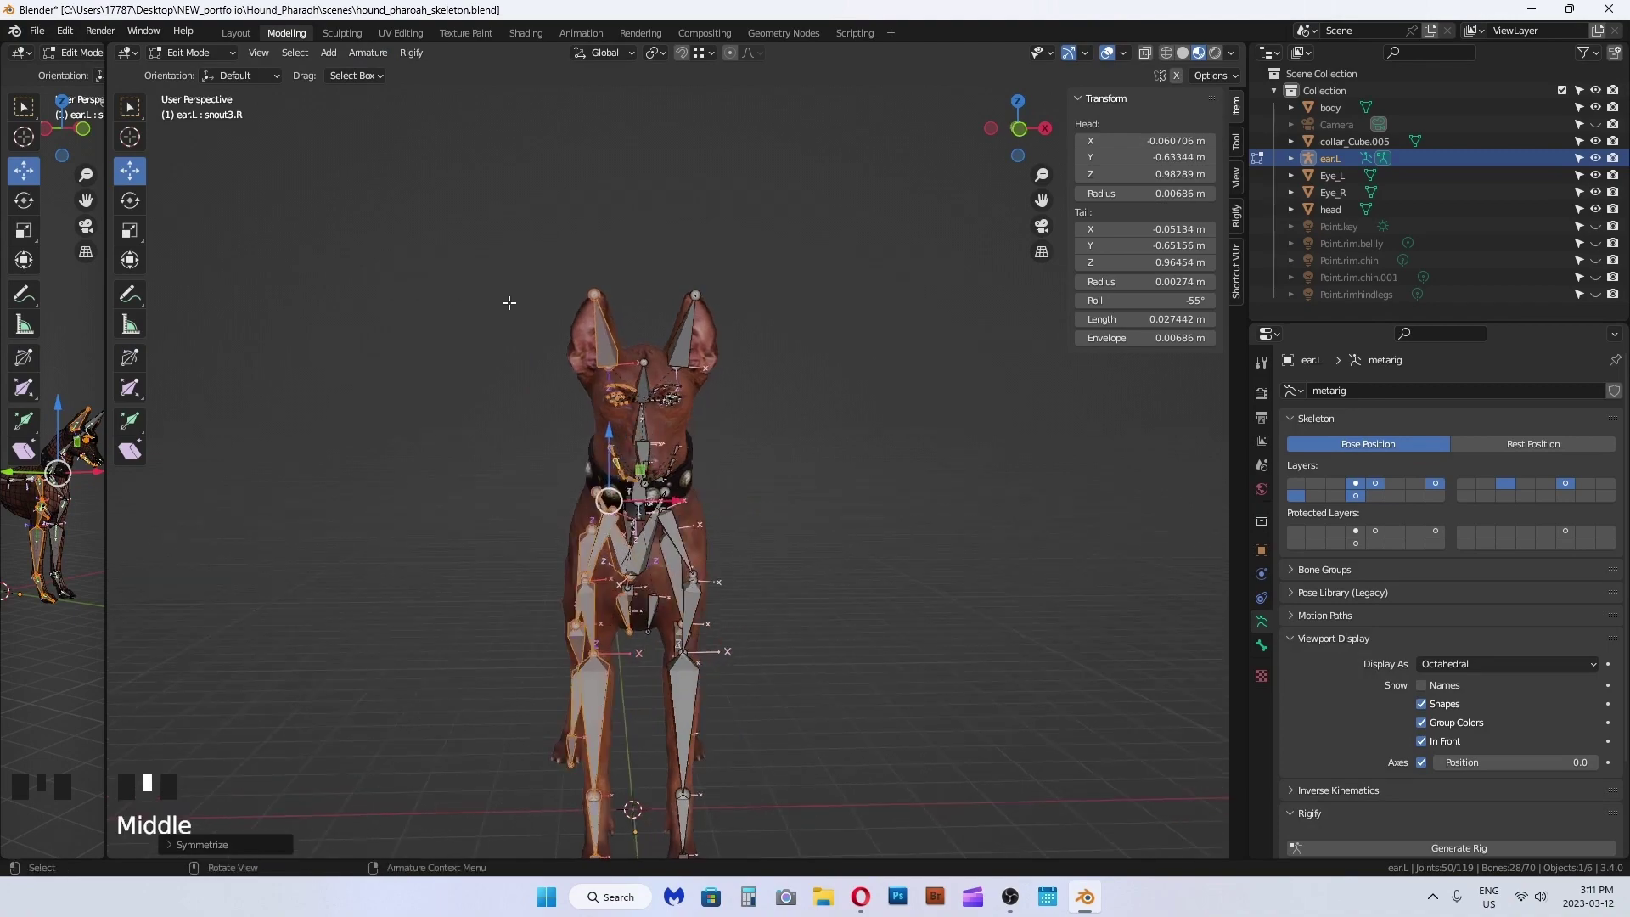
middle_click_drag(514, 402, 520, 428)
scroll(533, 434, "up", 6)
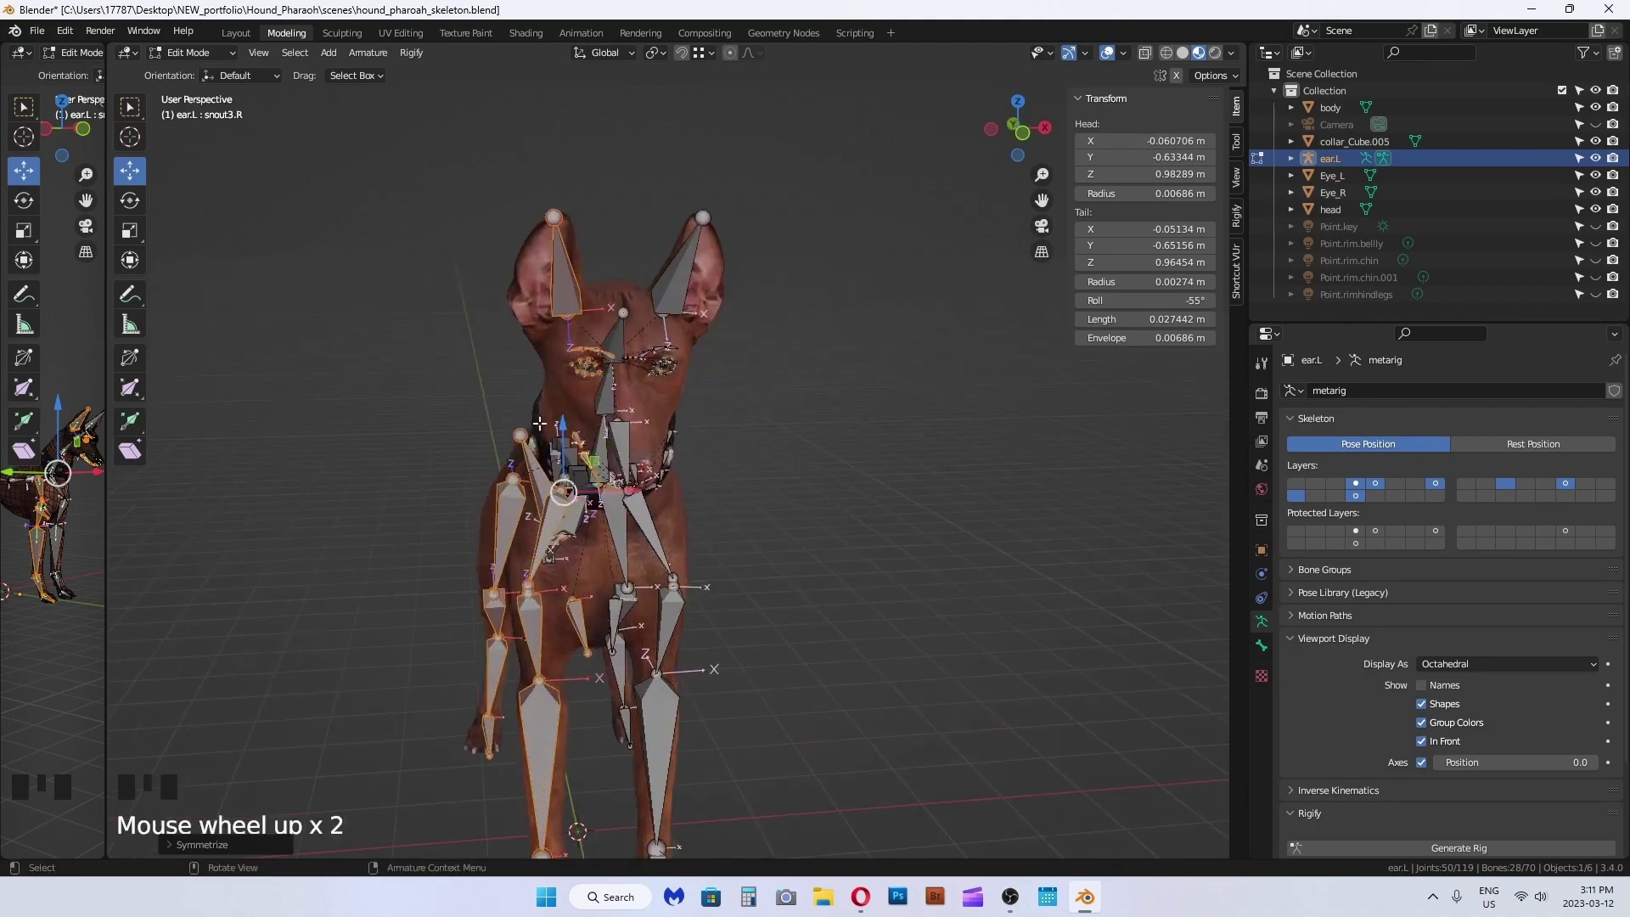
middle_click_drag(551, 365, 883, 586)
scroll(884, 586, "down", 3)
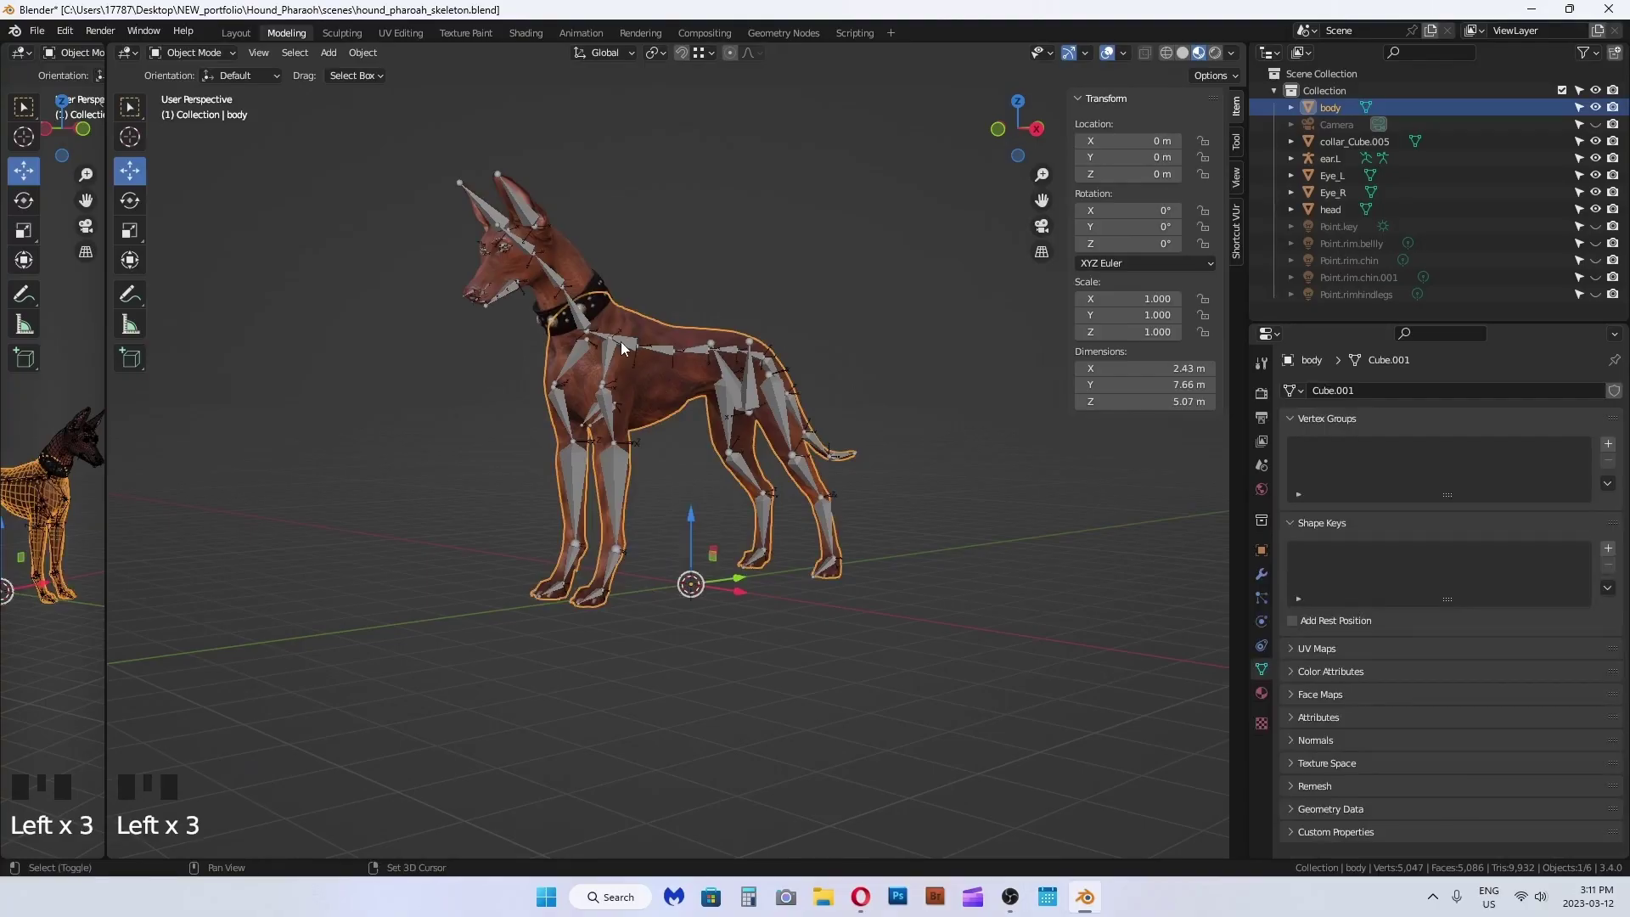
scroll(620, 340, "up", 3)
left_click(678, 405)
left_click(725, 479)
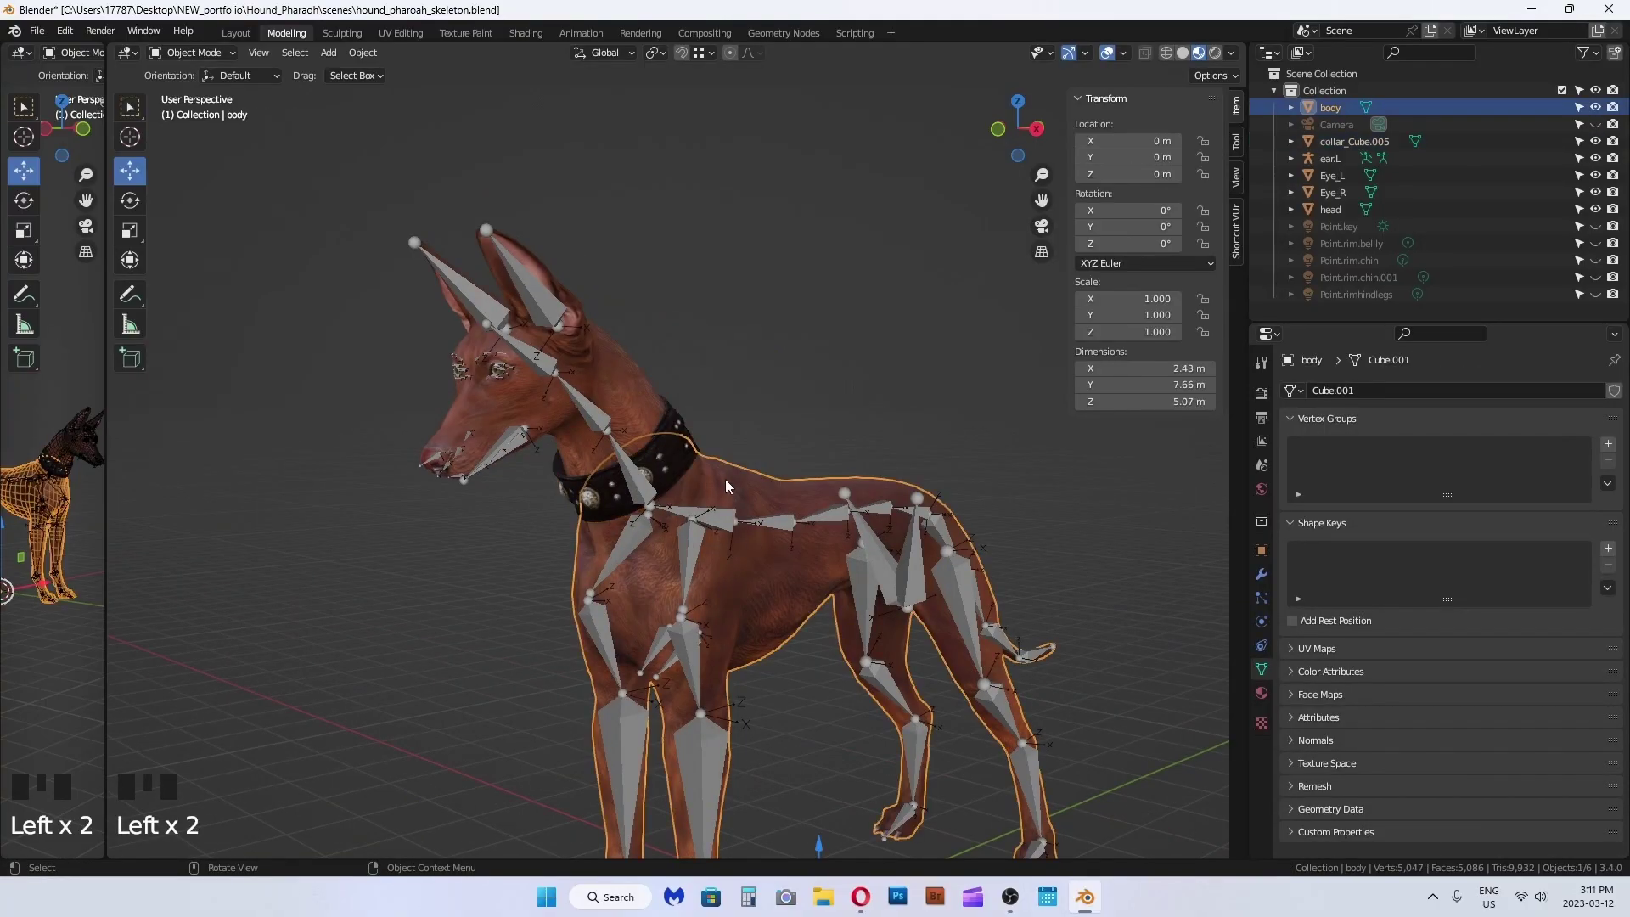
left_click(731, 528, "shift")
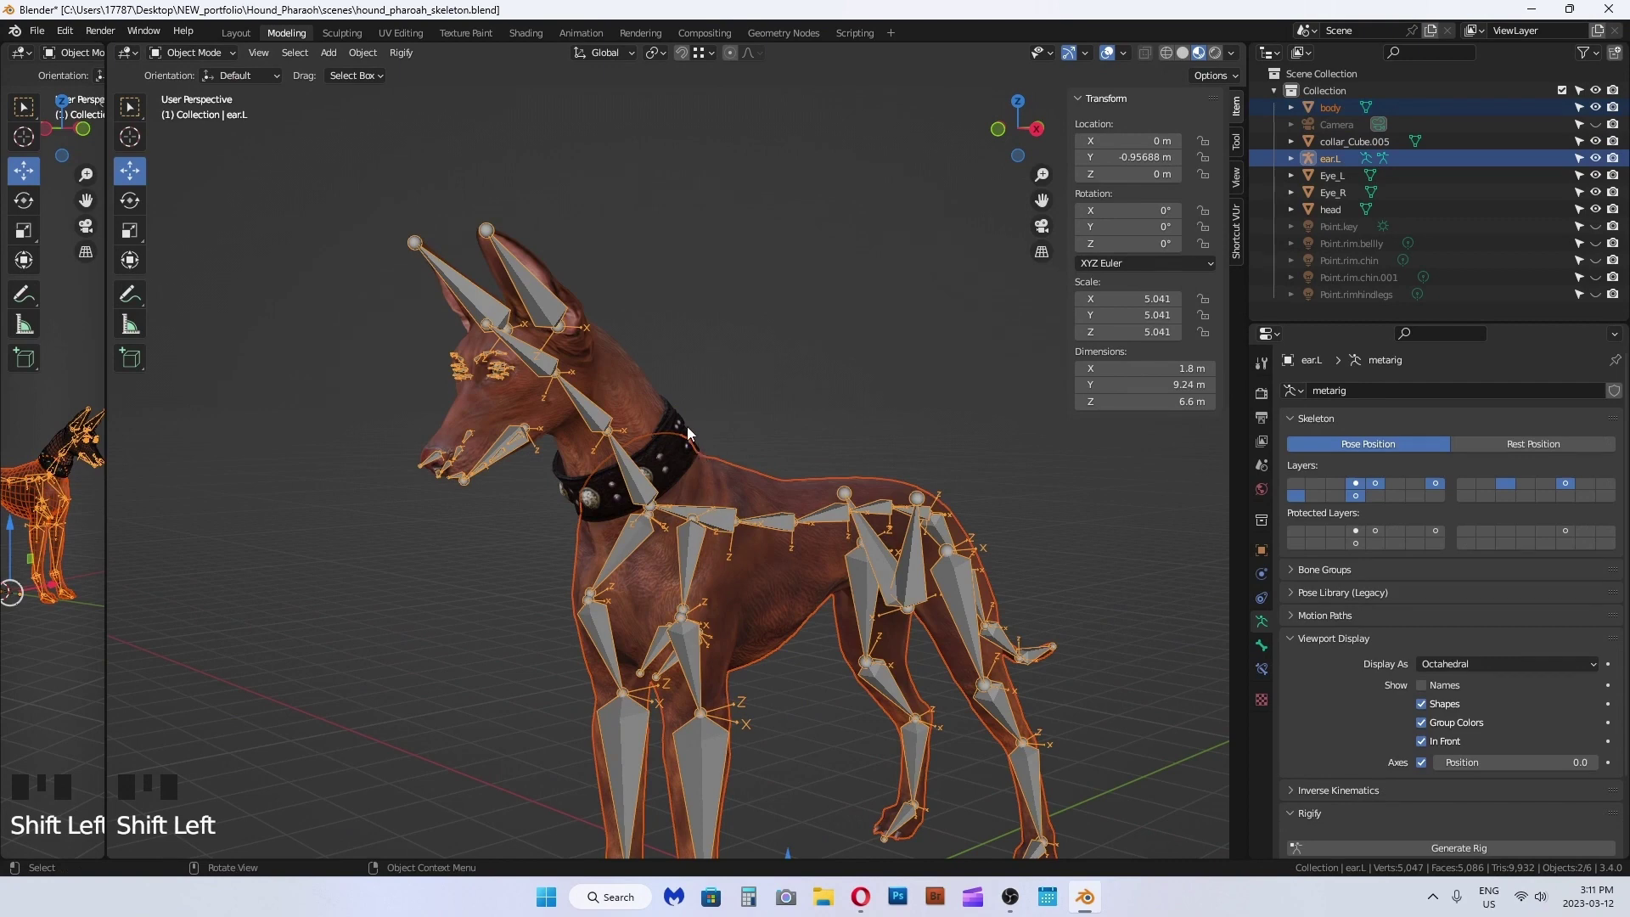
key("ctrl+p")
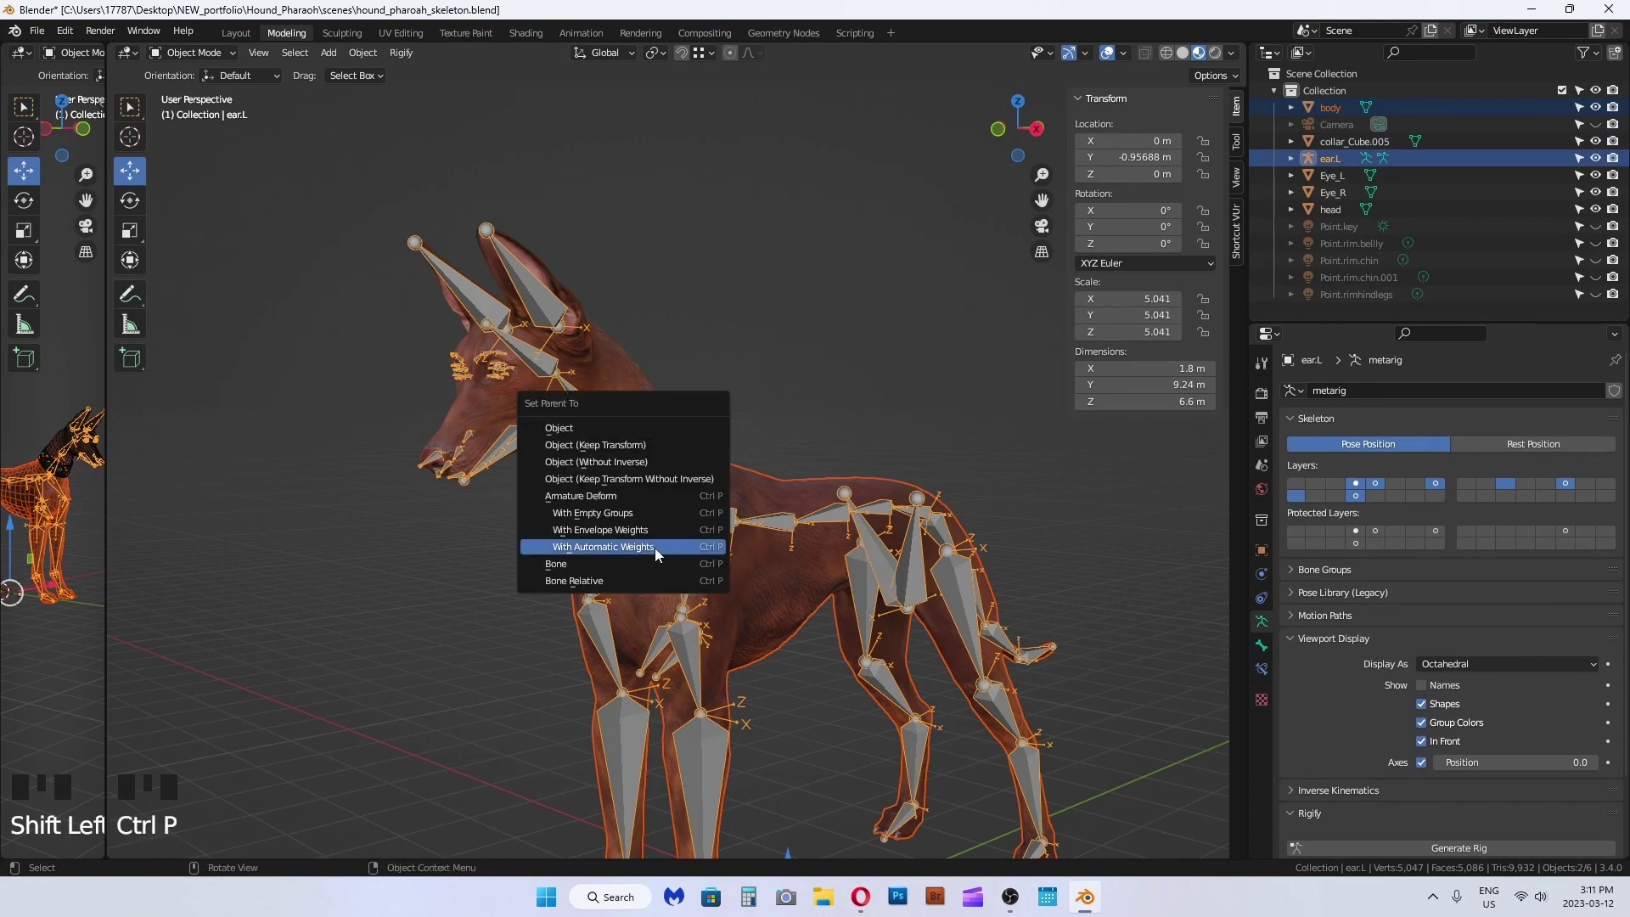
left_click(655, 547)
Step: Parent the collar mesh to the armature with automatic weights
left_click(679, 416)
left_click(715, 526, "shift")
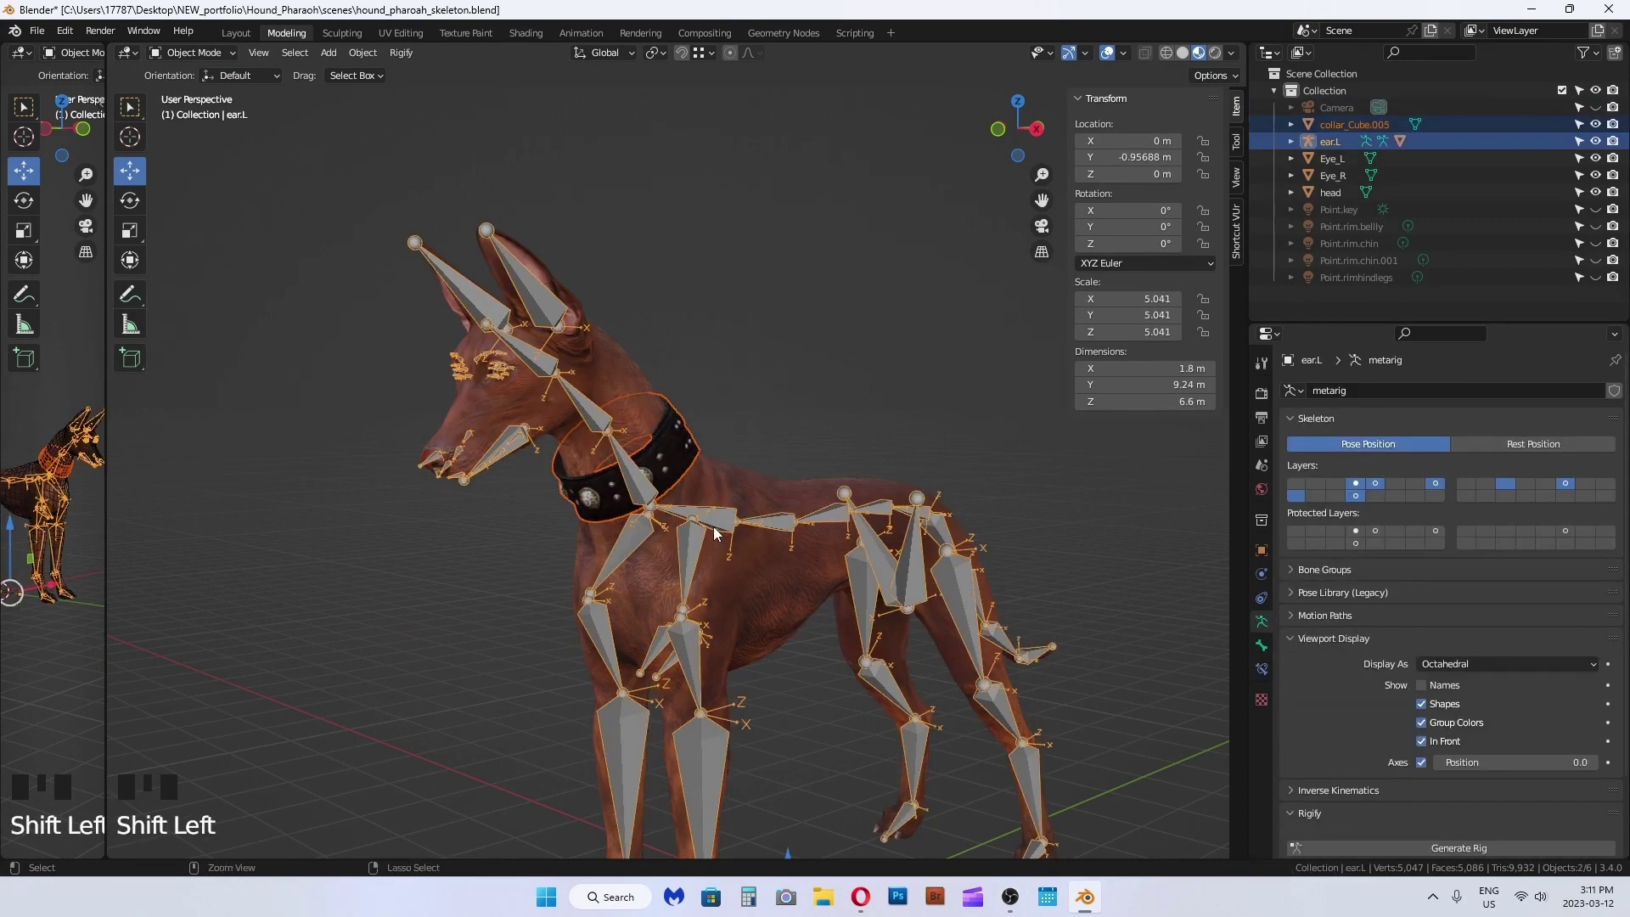
key("ctrl+p")
left_click(713, 527)
Step: Parent the head mesh to the armature with automatic weights
left_click(637, 404)
left_click(709, 524, "ctrl")
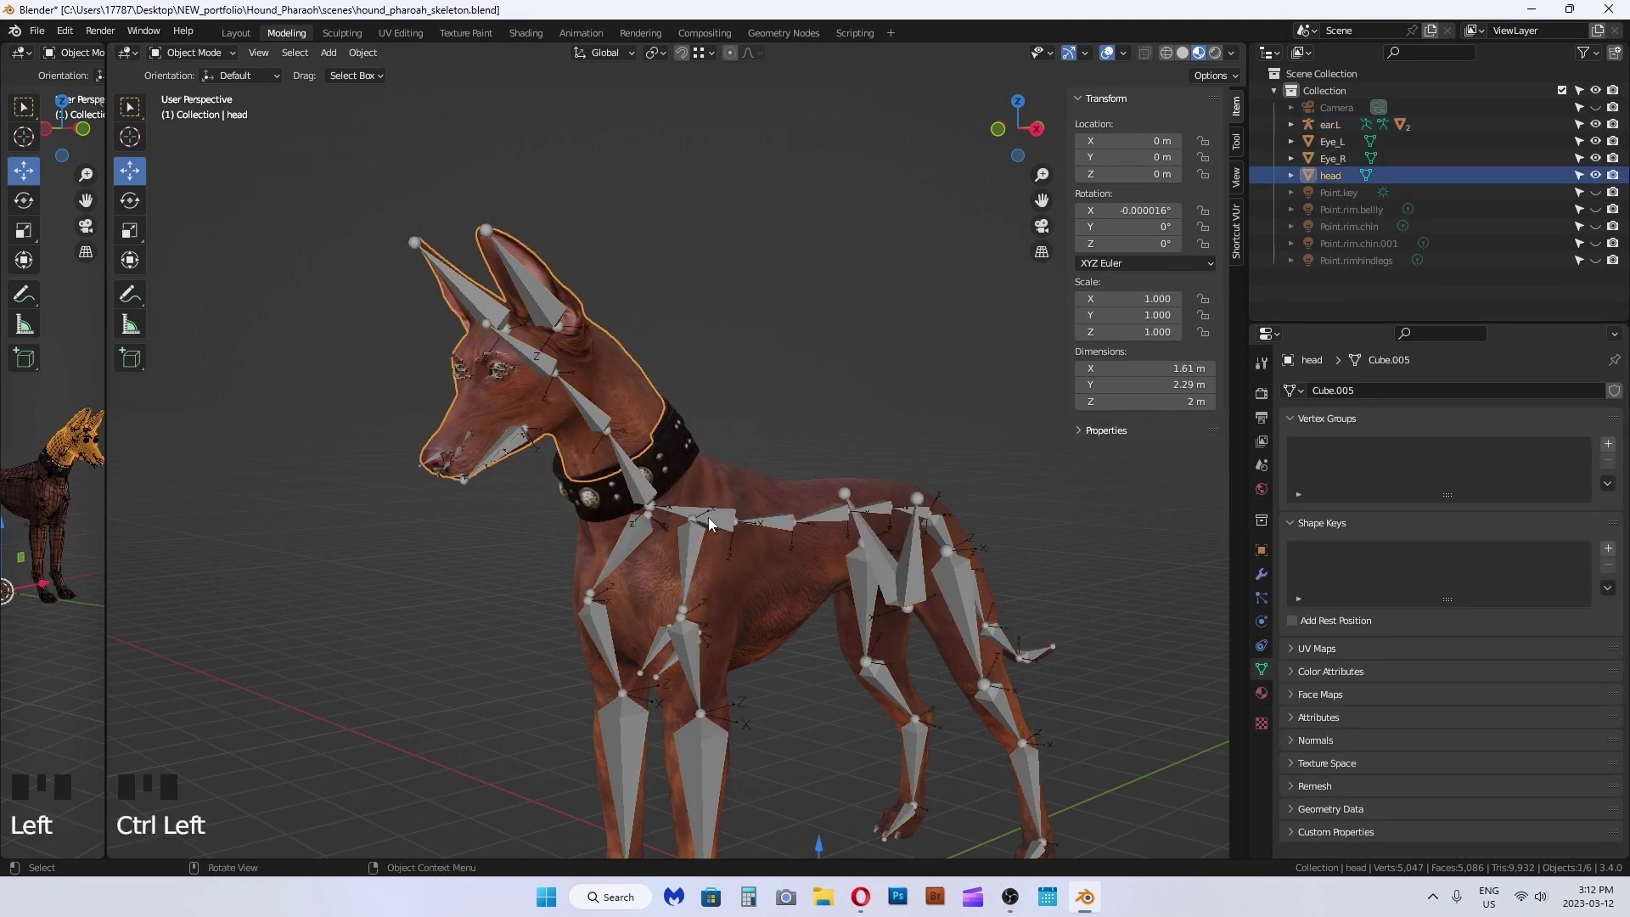
left_click(711, 522, "ctrl")
left_click(716, 520, "shift")
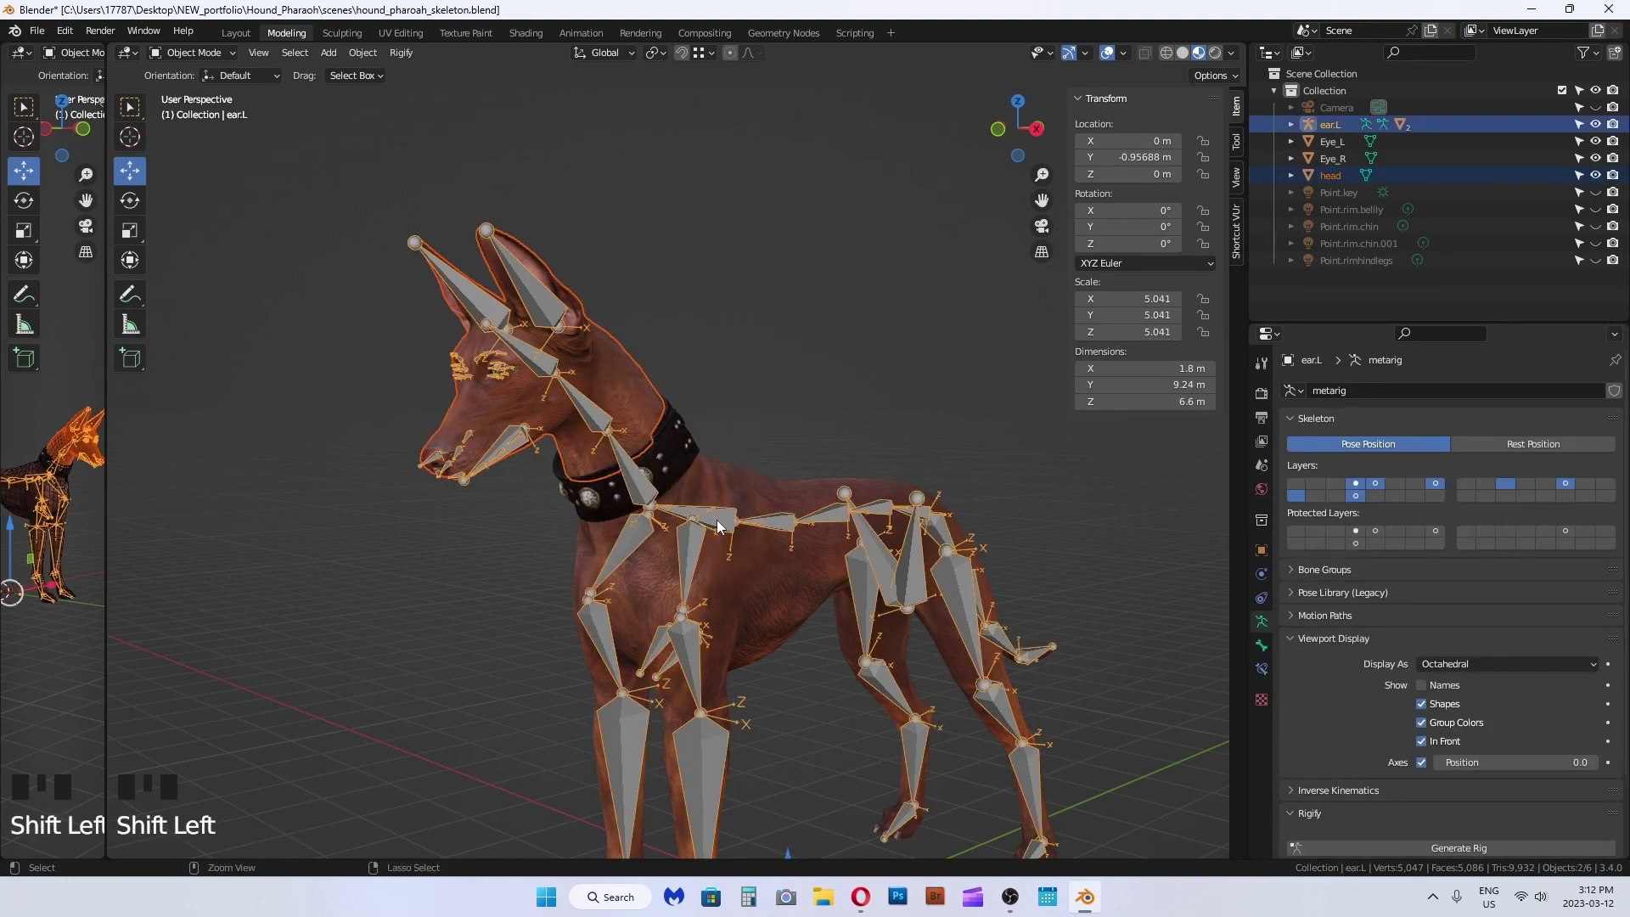
key("ctrl+p")
left_click(717, 520)
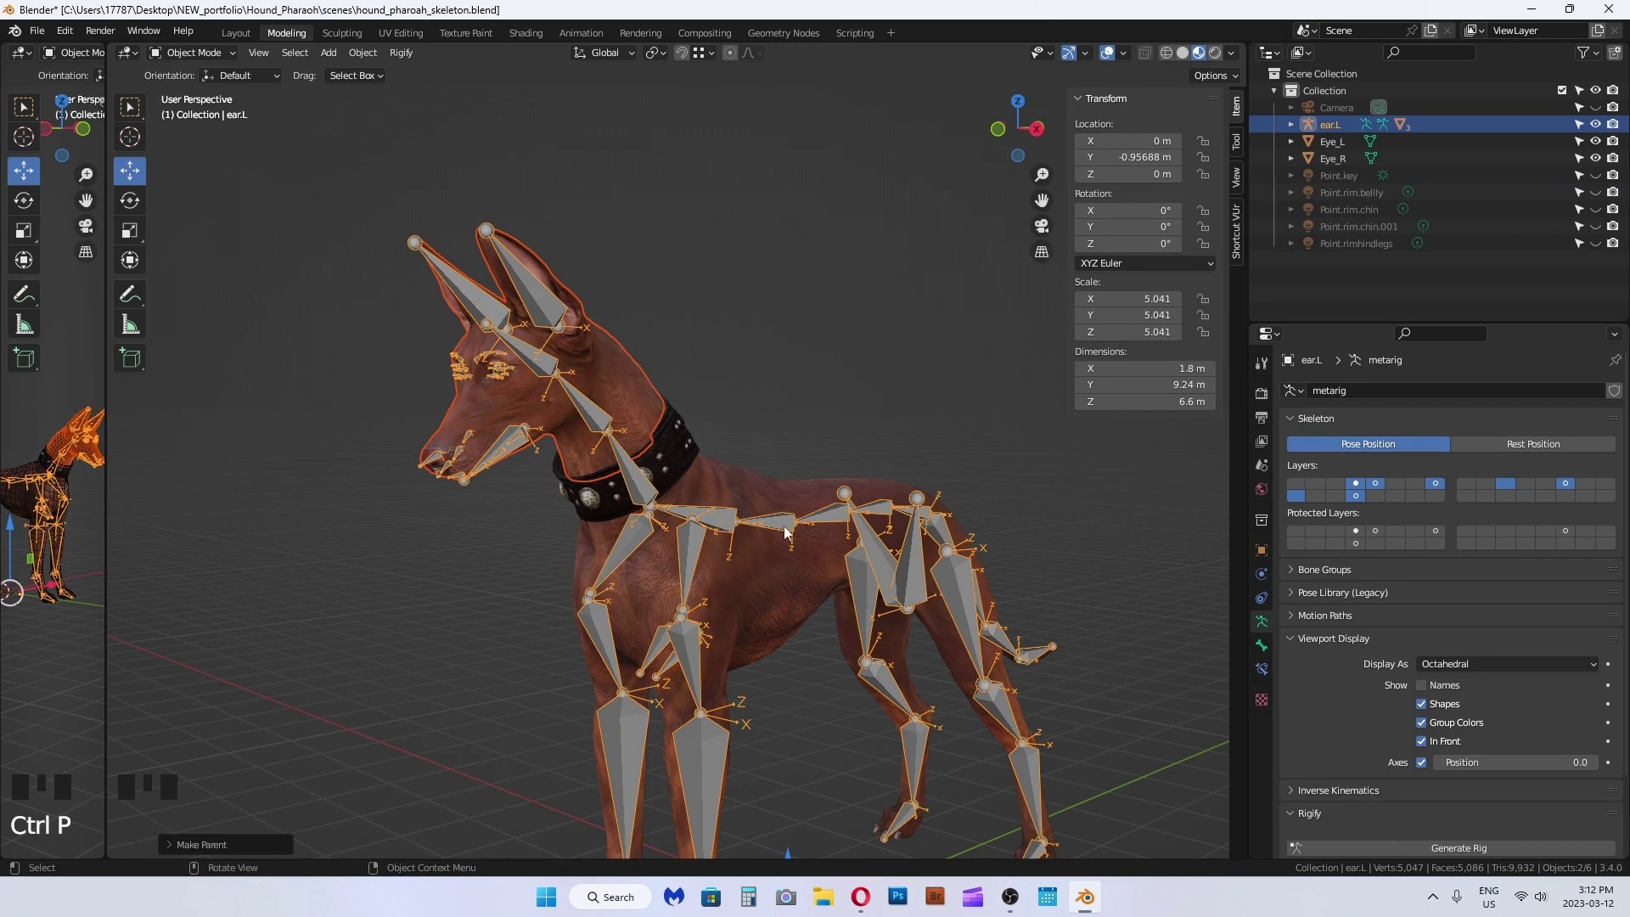
Step: Test the neck deformation by rotating the spine.010 bone in Pose Mode, and undo the rotation
middle_click_drag(785, 533, 617, 497)
left_click(613, 473)
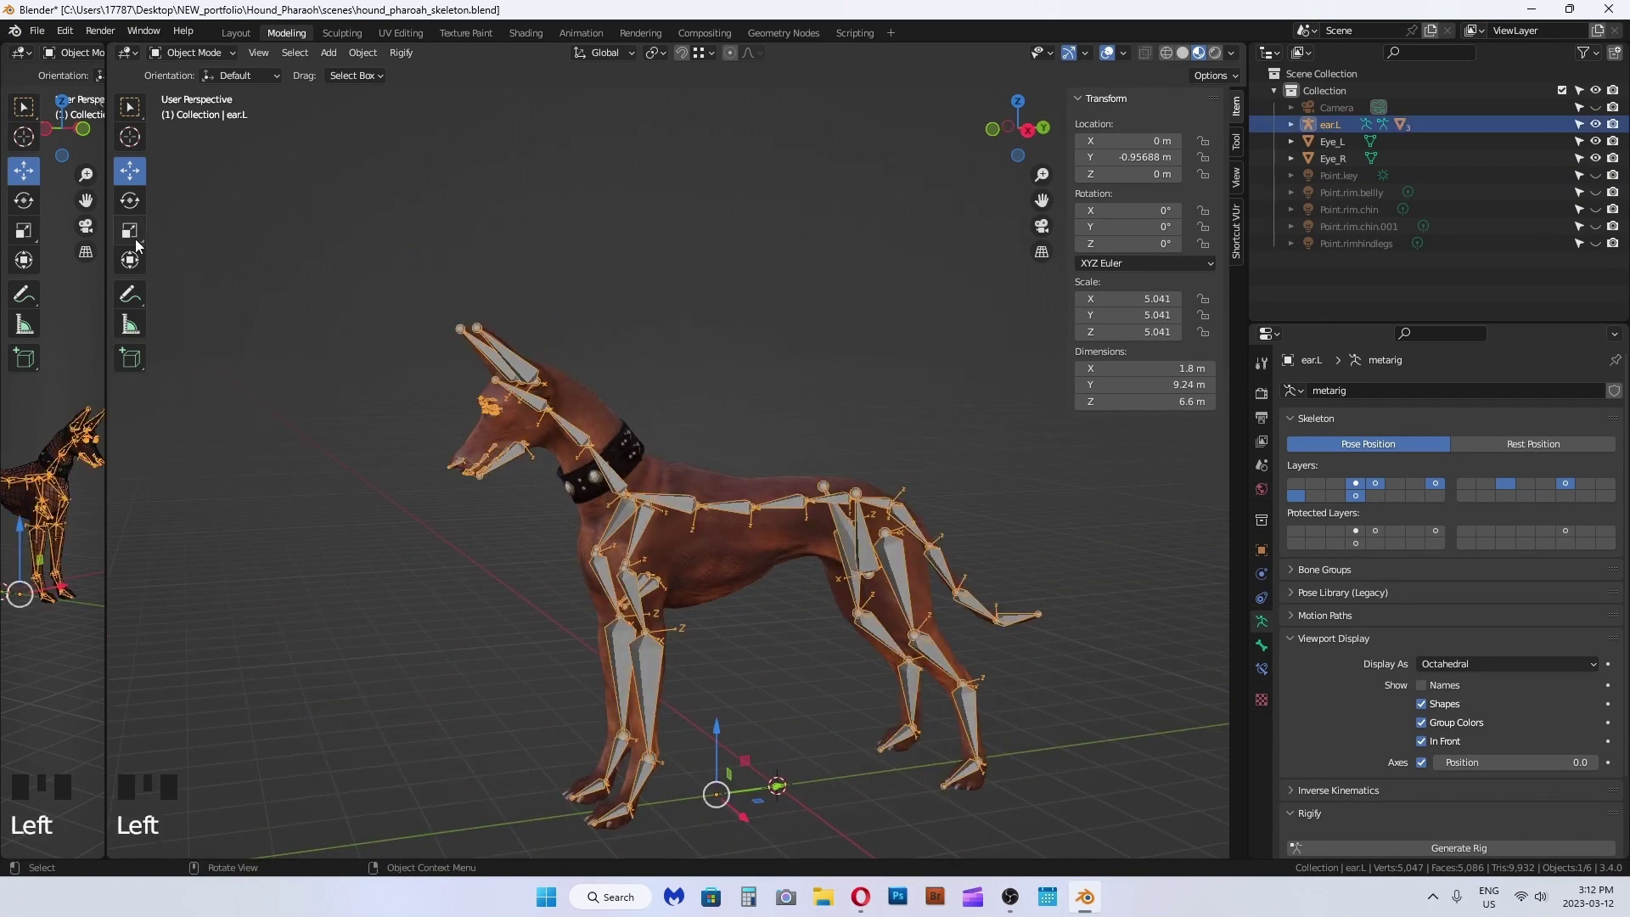
left_click(191, 53)
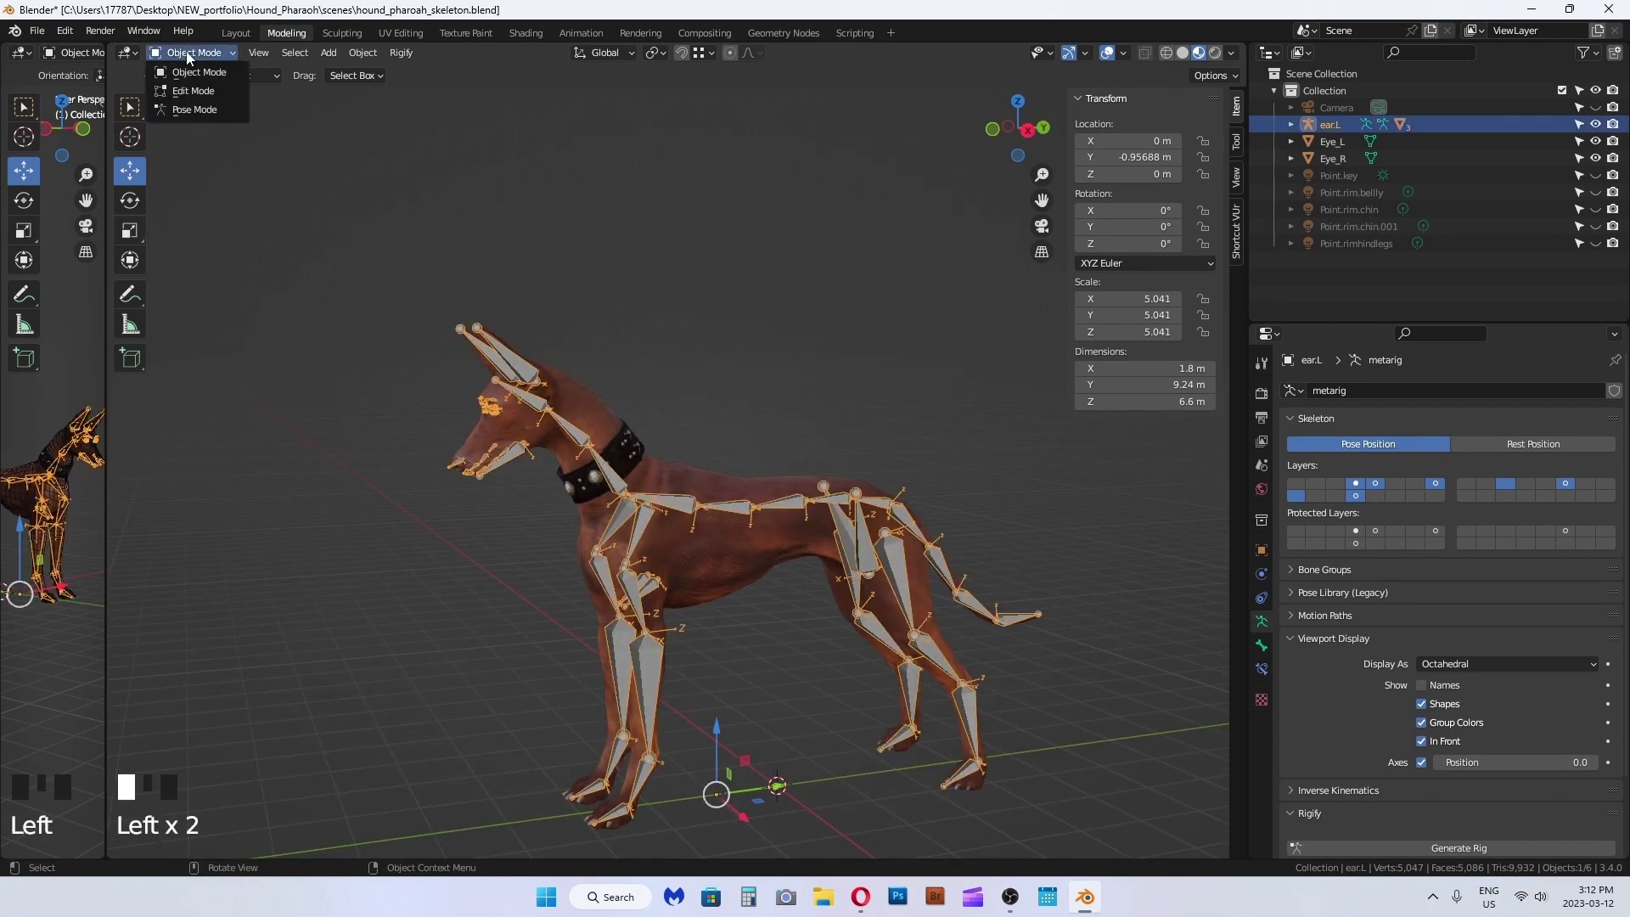
left_click(183, 100)
left_click(574, 434)
left_click(130, 200)
left_click_drag(547, 403, 493, 406)
scroll(610, 353, "up", 1)
middle_click_drag(609, 353, 909, 462, "shift")
scroll(910, 463, "up", 2)
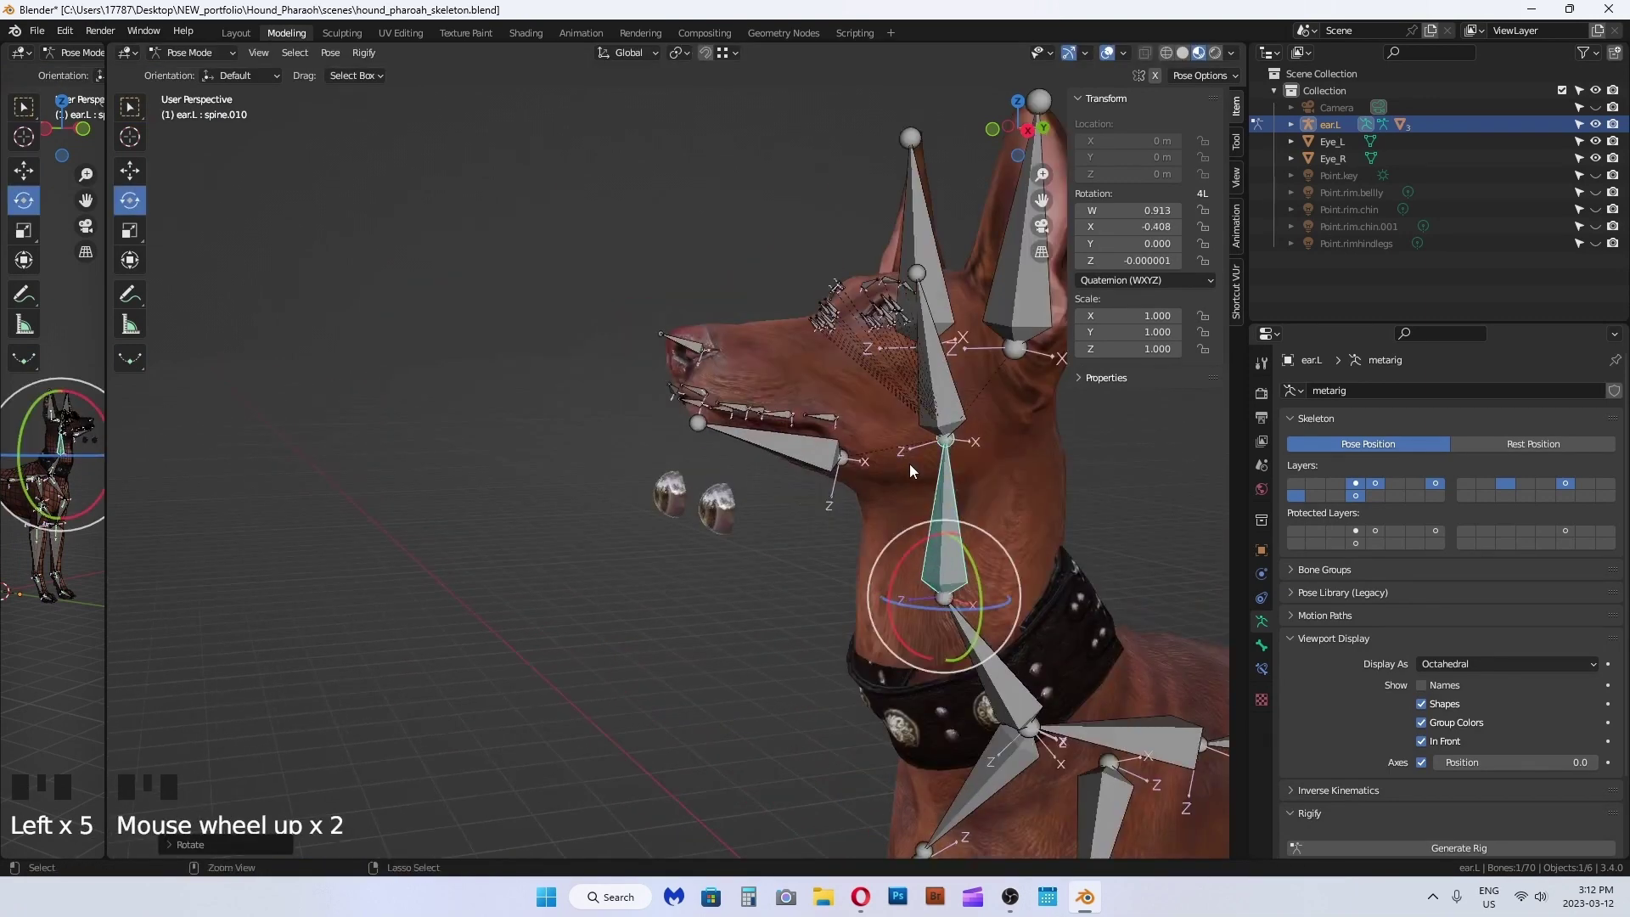
key("ctrl+z")
middle_click_drag(707, 519, 767, 502)
left_click(870, 508)
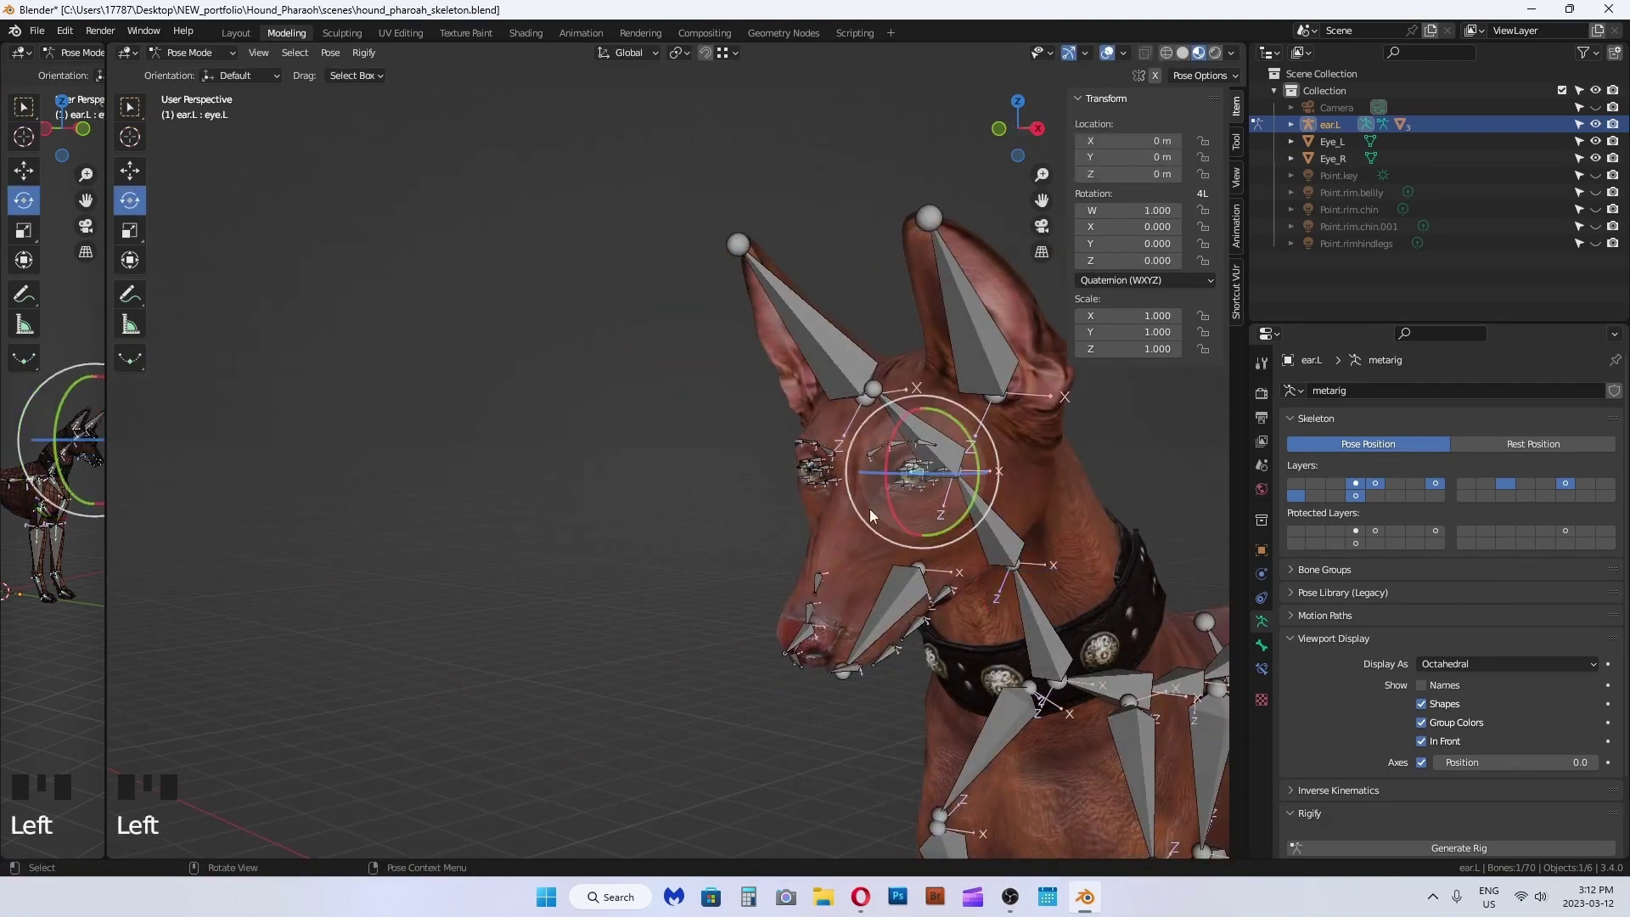
scroll(688, 456, "up", 4)
left_click(730, 380)
left_click(524, 401, "shift")
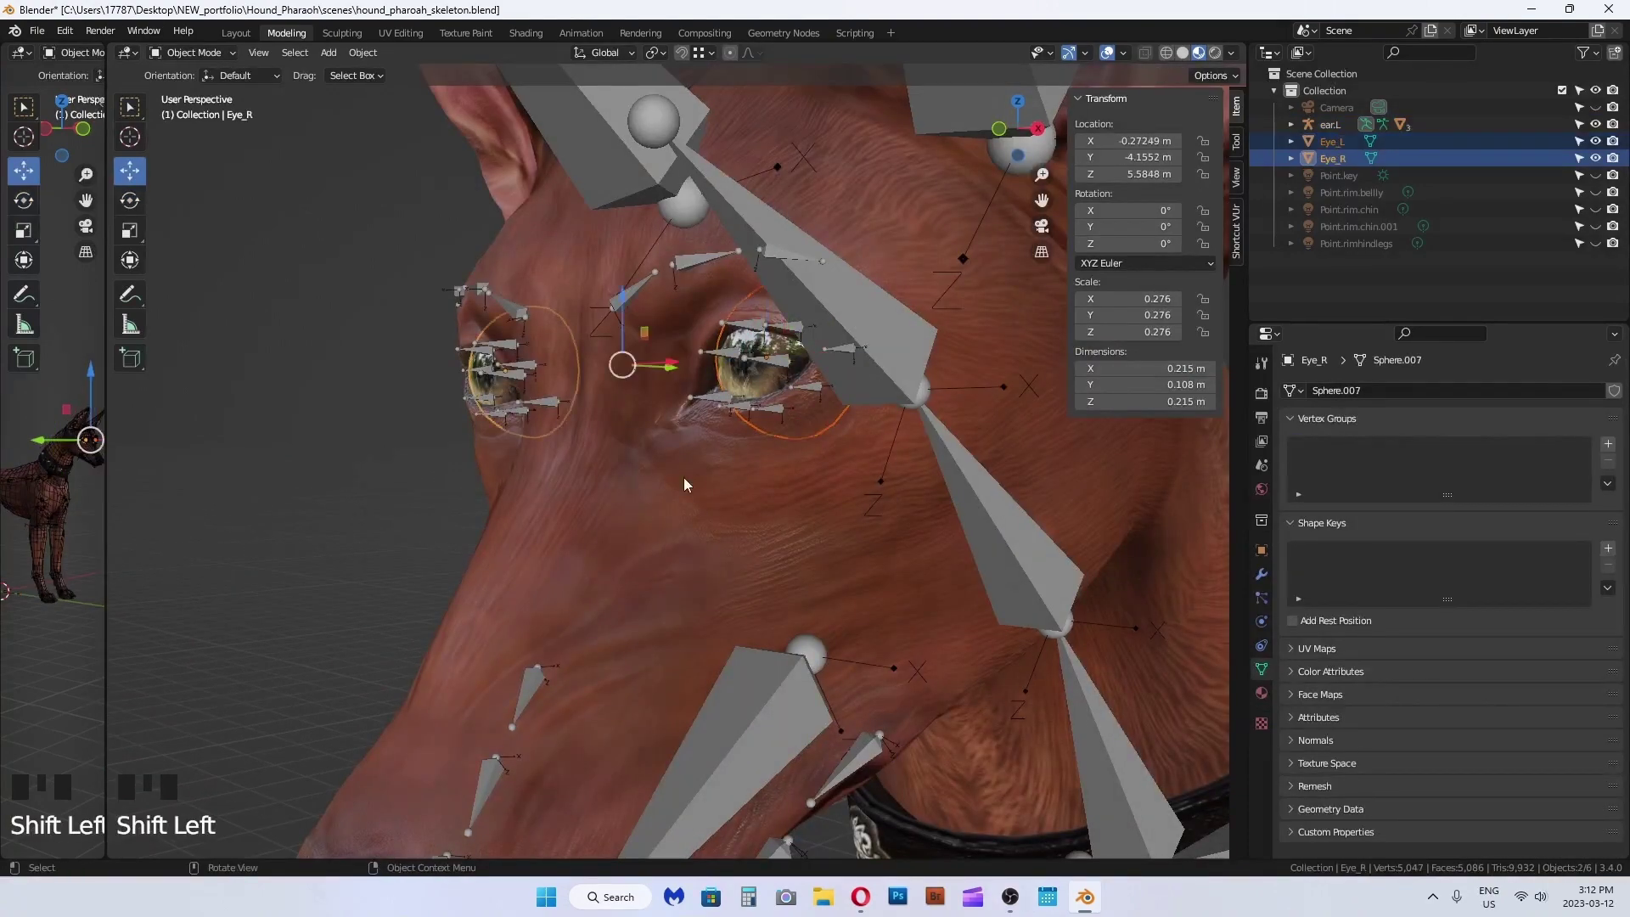
left_click(716, 515, "shift")
key("ctrl+z")
scroll(946, 608, "down", 2)
left_click(946, 608, "shift")
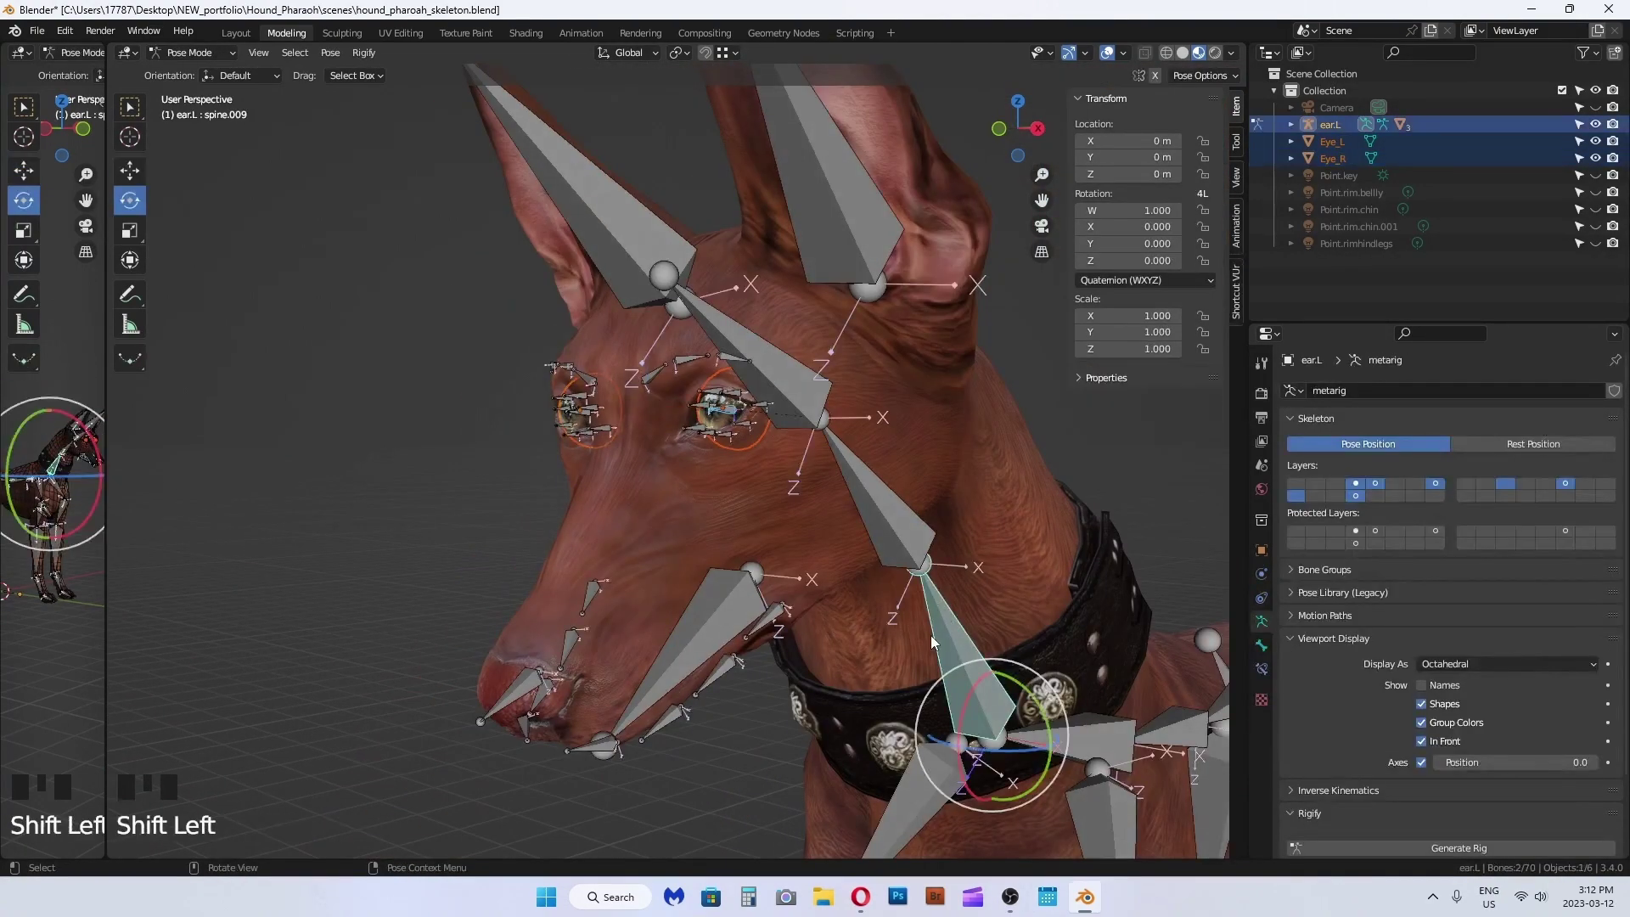
Step: Return to Object Mode and parent the Eye_L and Eye_R meshes to the armature with automatic weights
left_click(210, 54)
left_click(202, 74)
left_click(710, 419)
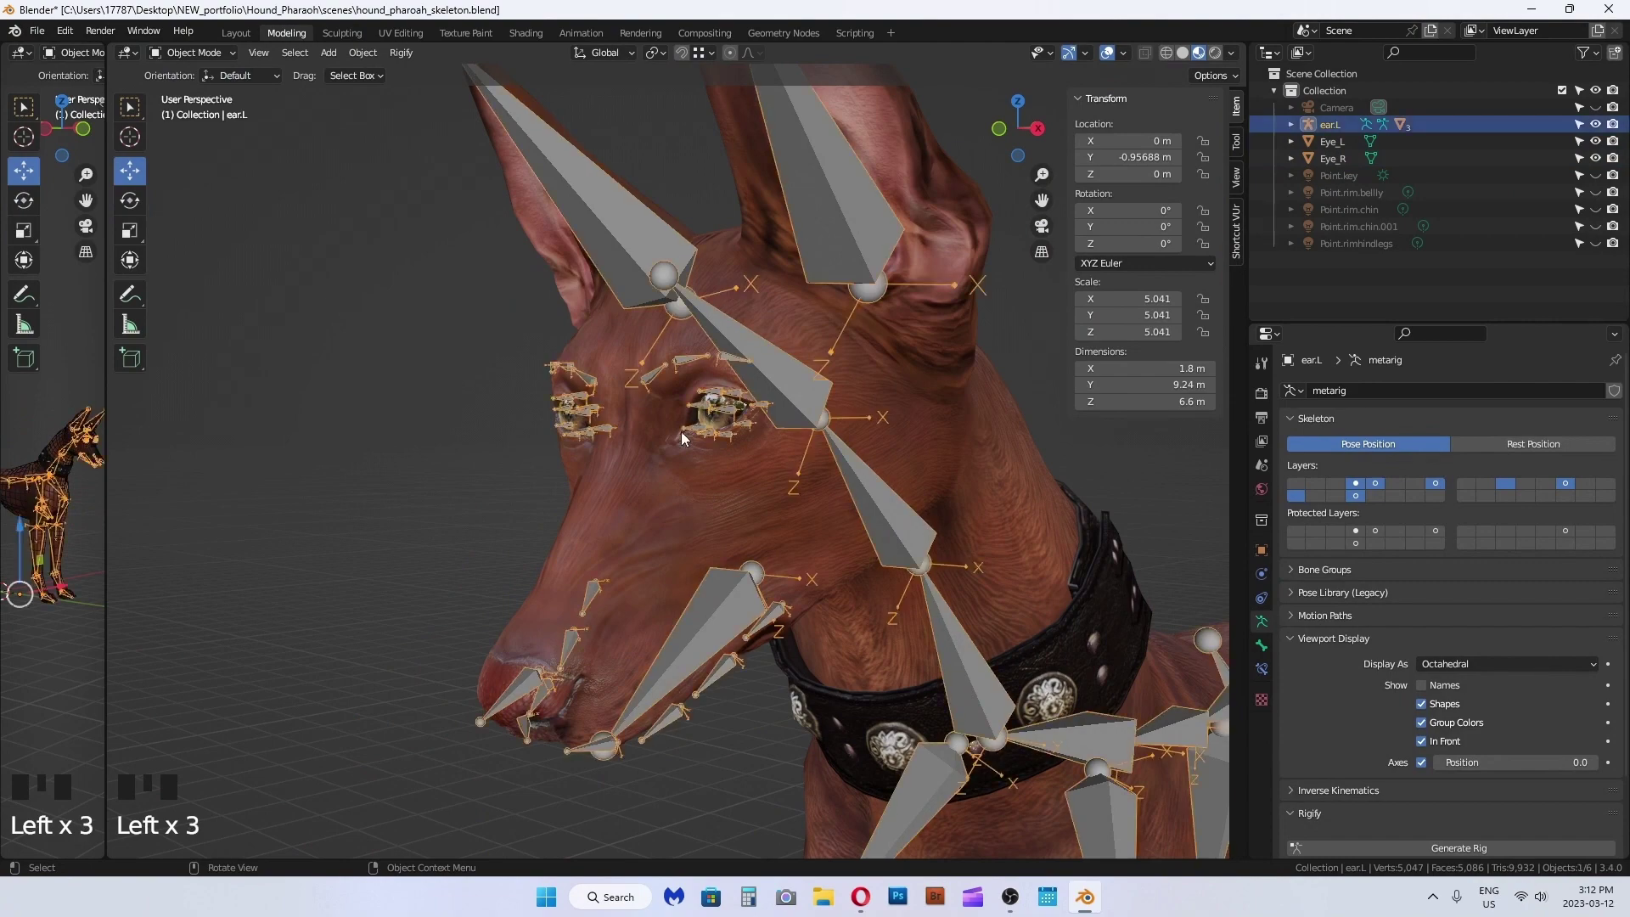
scroll(677, 441, "up", 4)
left_click(818, 238)
left_click(253, 303, "shift")
scroll(258, 448, "down", 10)
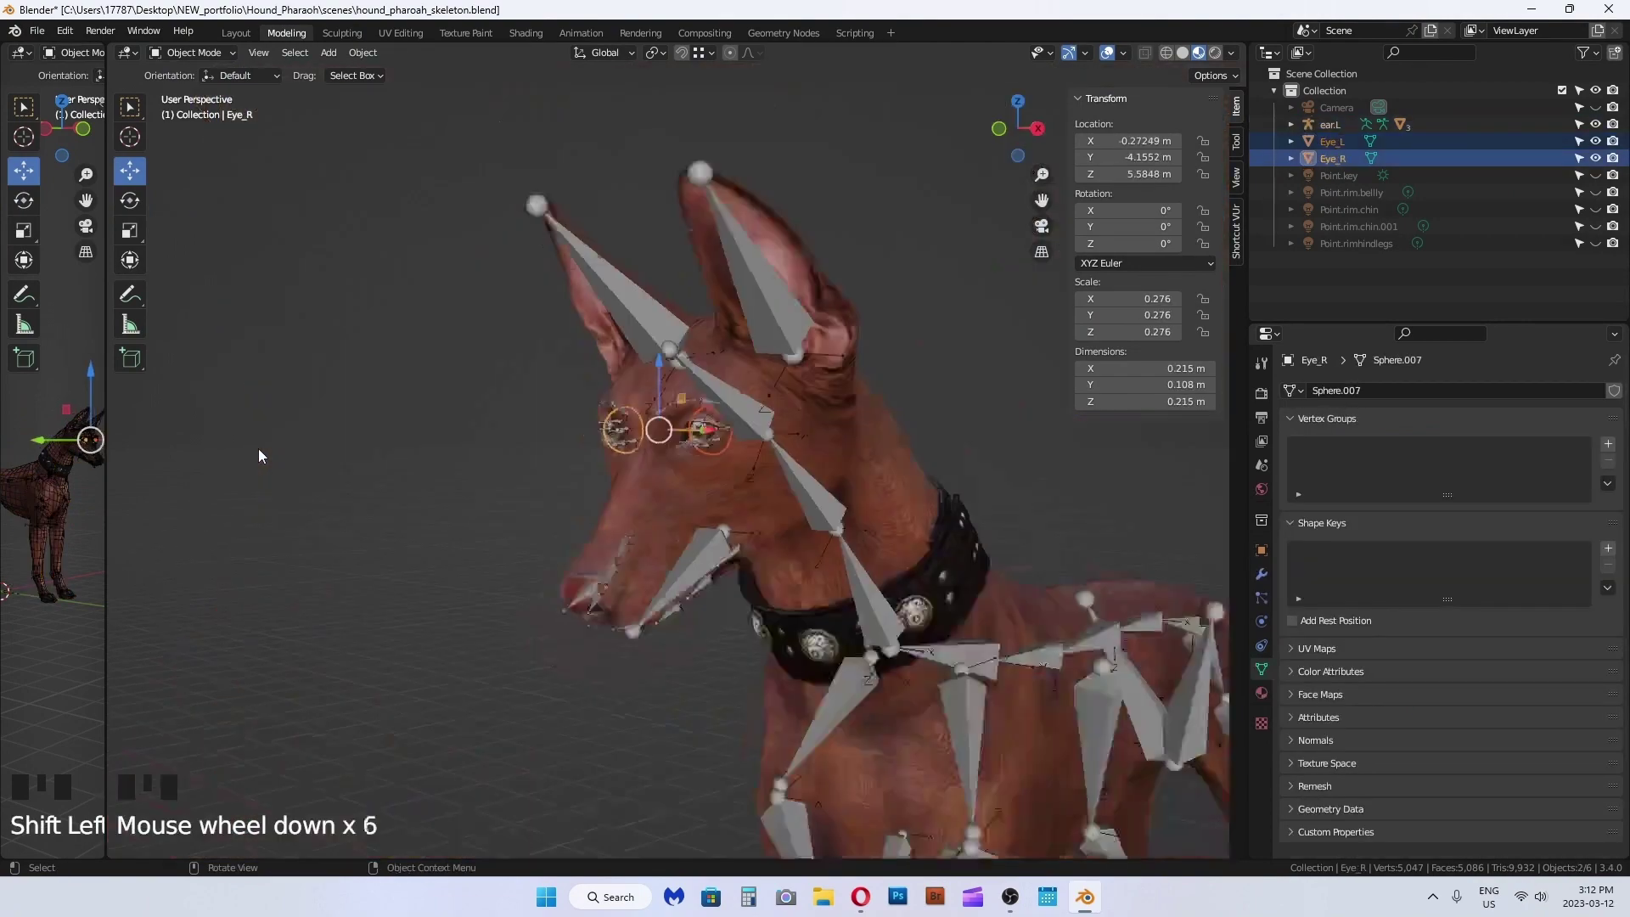
left_click(736, 629, "shift")
key("ctrl+p")
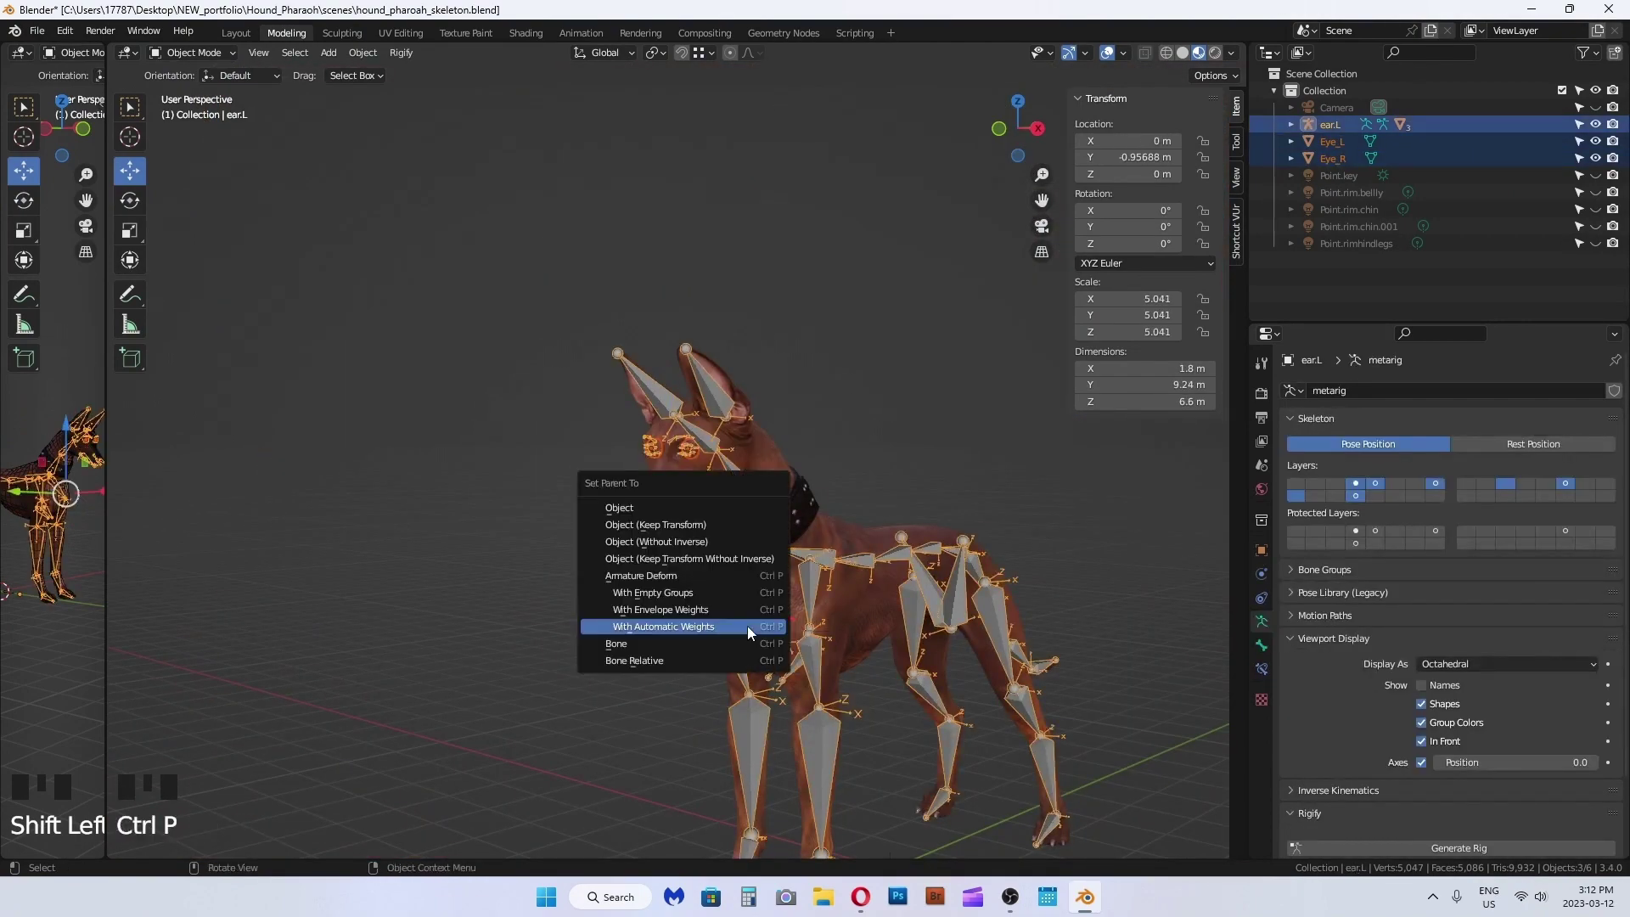
left_click(747, 625)
Step: Put the armature in Pose Mode and test-rotate a neck bone and the nose bone, undoing each rotation
left_click(579, 537)
scroll(830, 568, "up", 3)
left_click(831, 569)
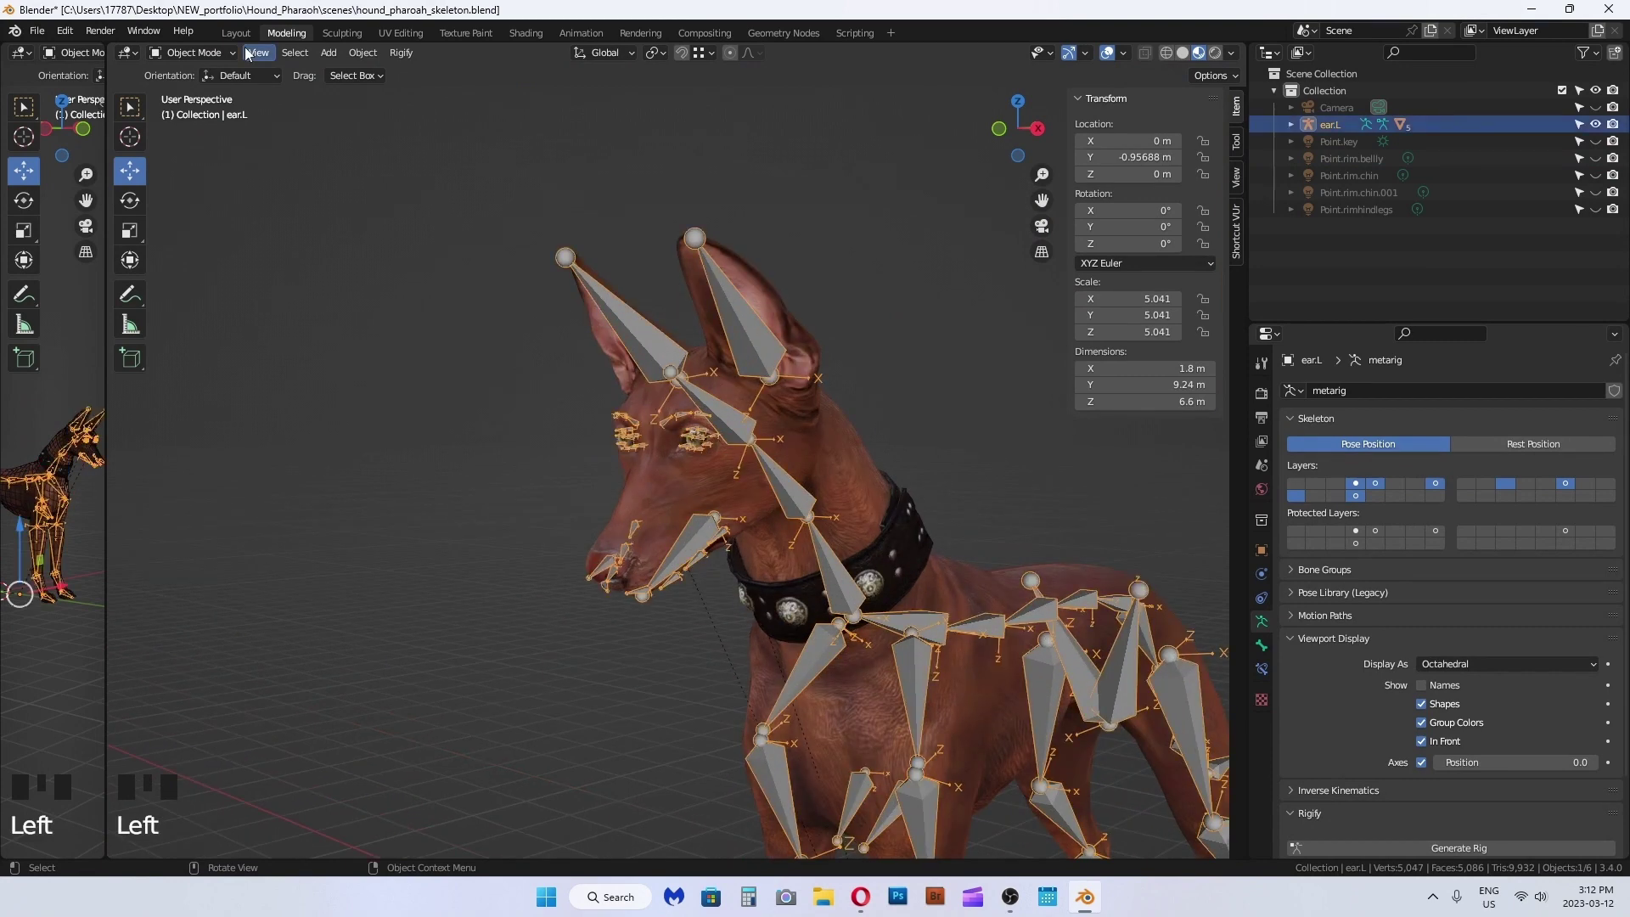
left_click(191, 53)
left_click(182, 103)
mouse_move(822, 597)
left_mouse_down()
mouse_move(832, 611)
mouse_move(824, 598)
left_mouse_up()
key("ctrl+z")
double_click(607, 567)
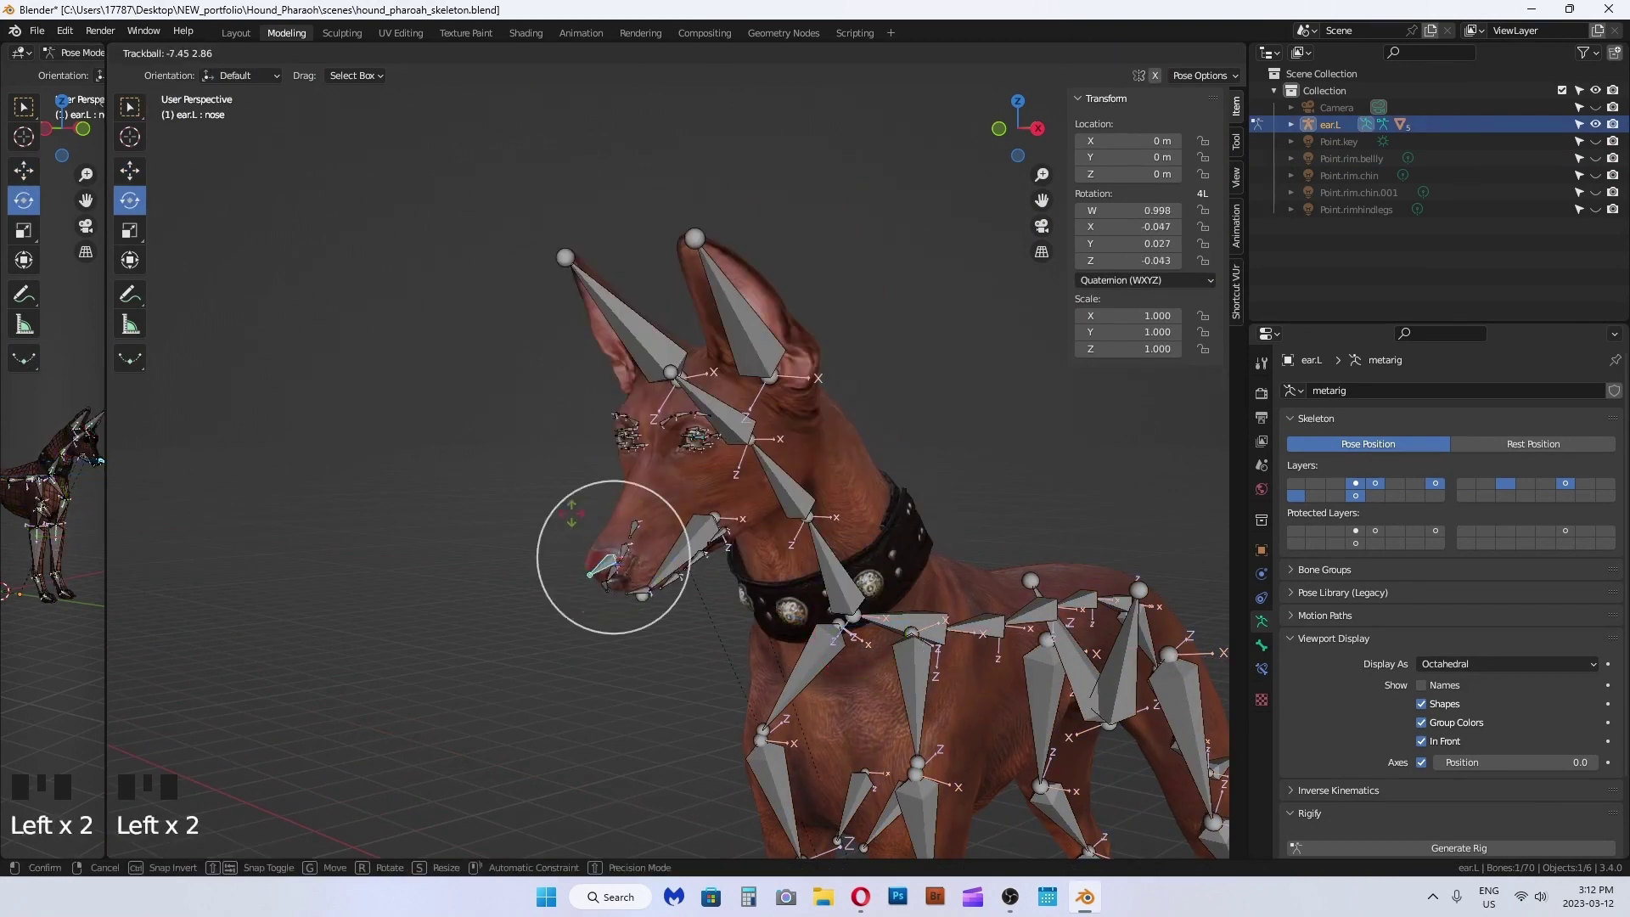
key("ctrl+z")
Step: Test-rotate the eye.L bone to check the eye deformation, and undo the rotations
scroll(705, 454, "up", 3)
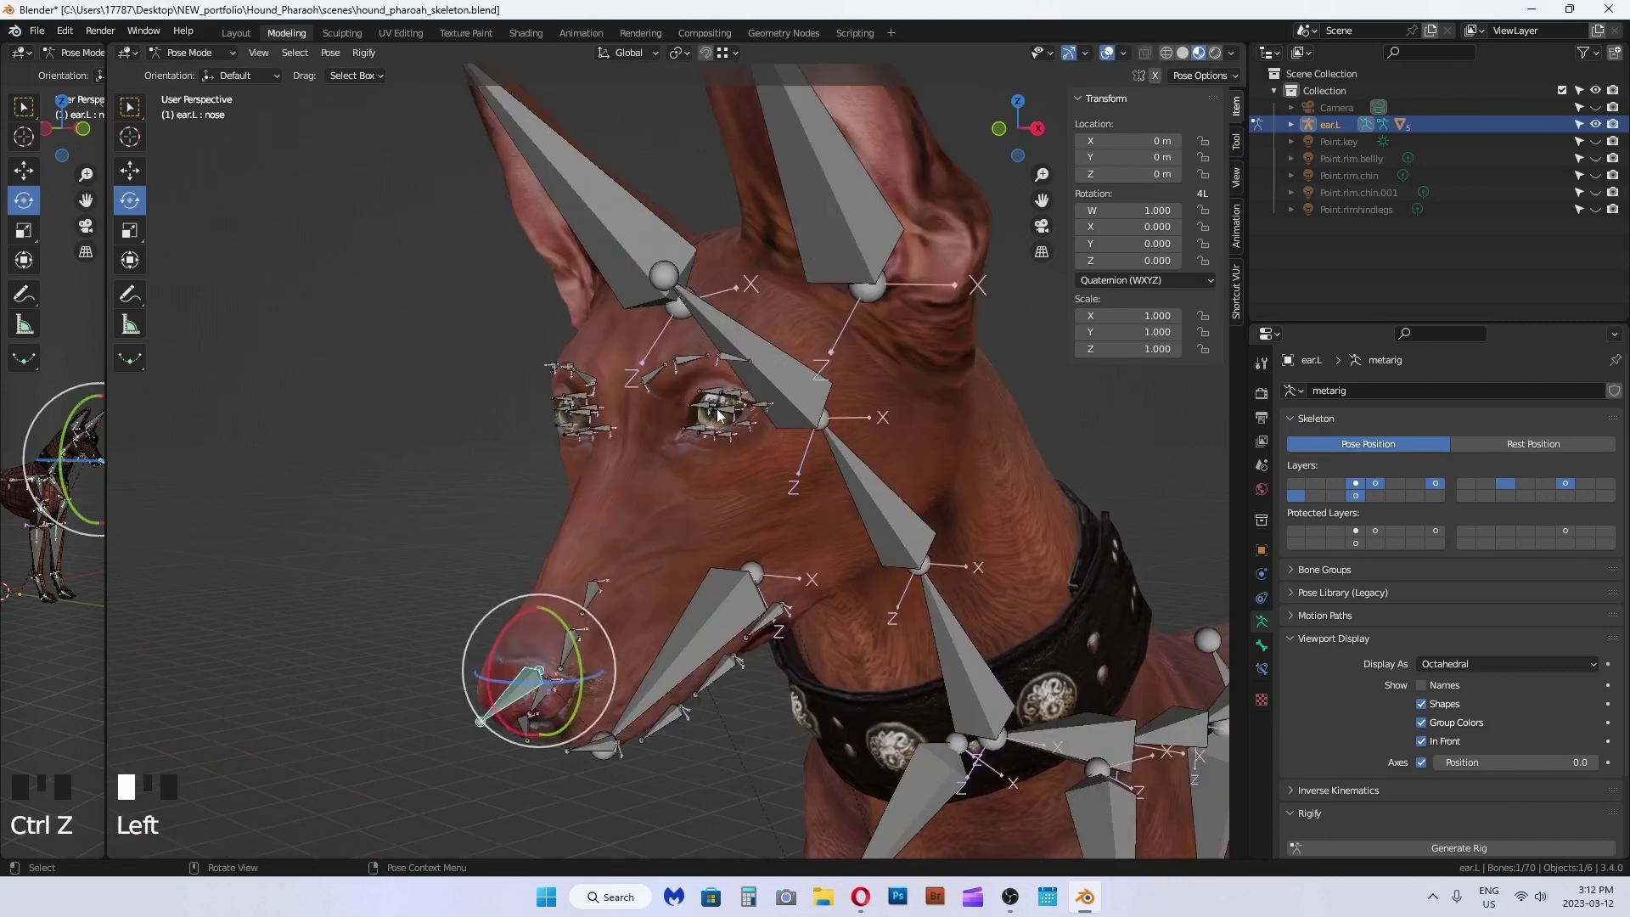
double_click(739, 416)
key("ctrl+z")
middle_click_drag(759, 418, 848, 450)
scroll(848, 450, "up", 2)
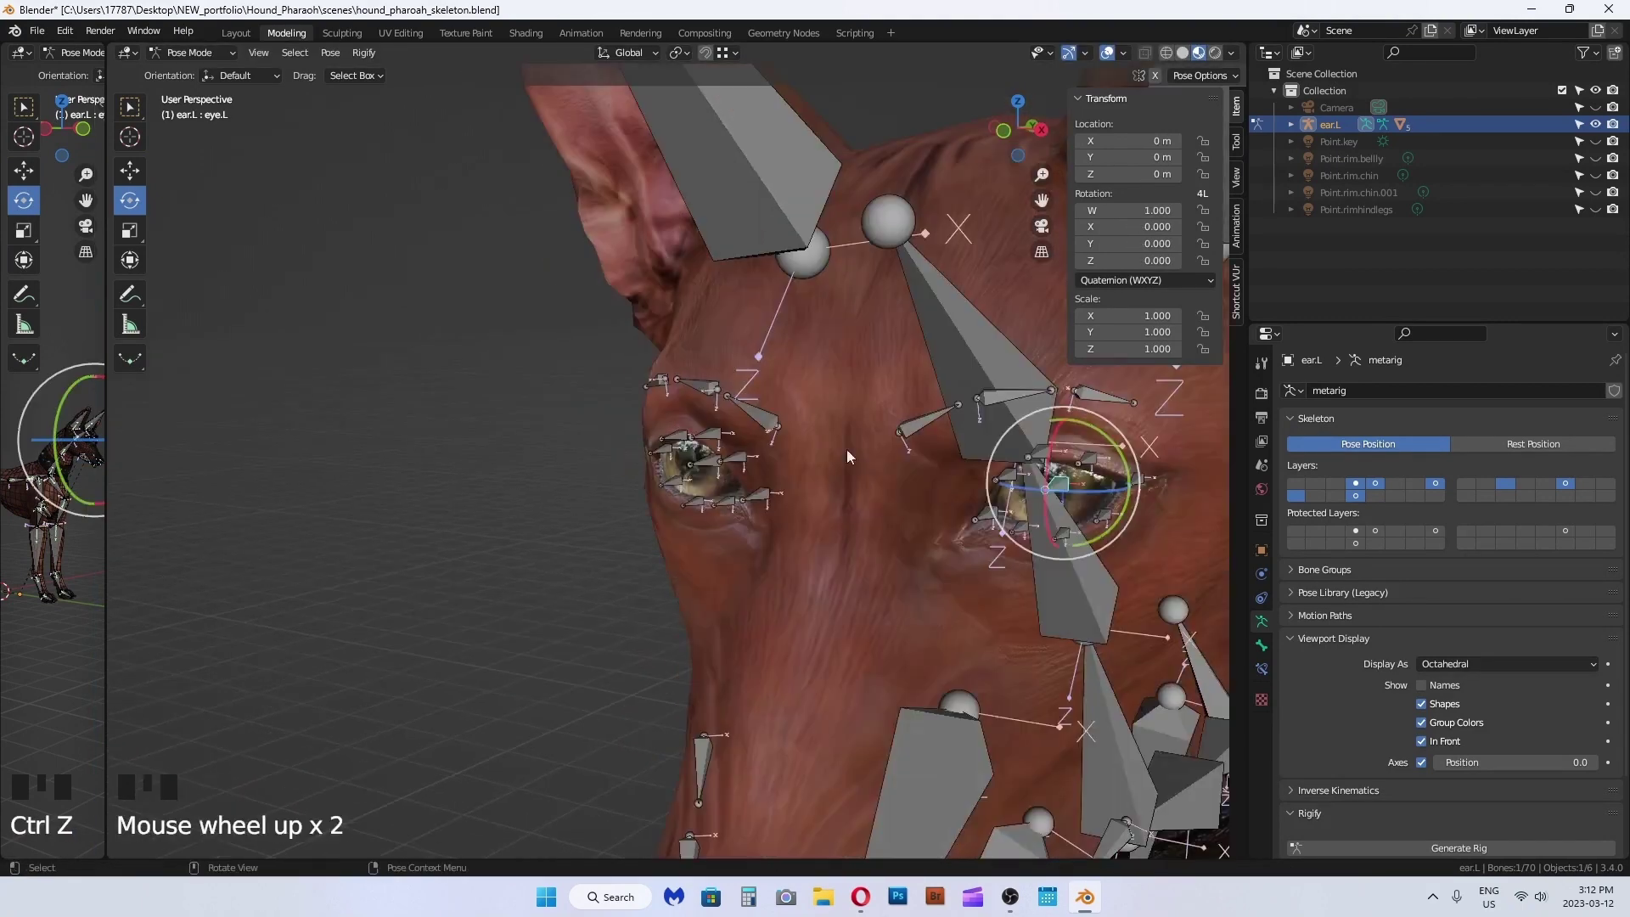
left_click_drag(1098, 487, 1066, 491)
key("ctrl+z")
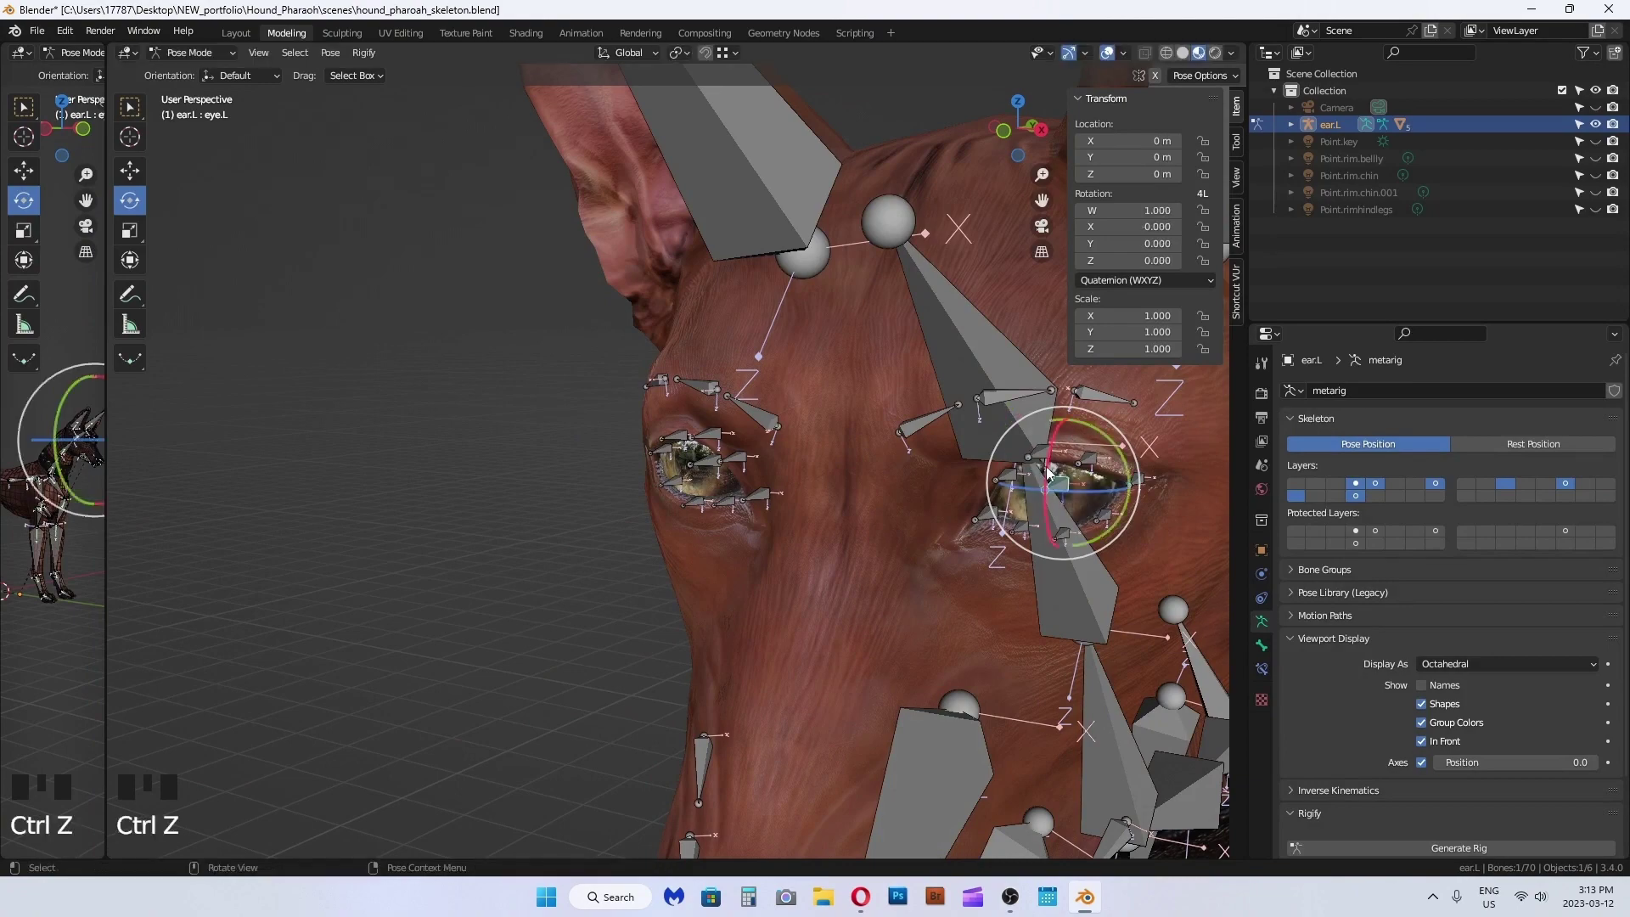
Step: Test-rotate the ear.L bone with In Front display temporarily off, undo the rotation and restore In Front
scroll(1052, 510, "down", 8)
middle_click_drag(1053, 518, 917, 535)
left_click(688, 340)
middle_click_drag(793, 372, 846, 421)
left_click(1423, 741)
left_click_drag(825, 334, 846, 351)
key("ctrl+z")
middle_click_drag(952, 525, 764, 424)
middle_click_drag(764, 425, 645, 357, "shift")
left_click(1421, 741)
Step: Split the 3D viewport horizontally and show a Timeline in the lower area
right_click(558, 857)
left_click(498, 855)
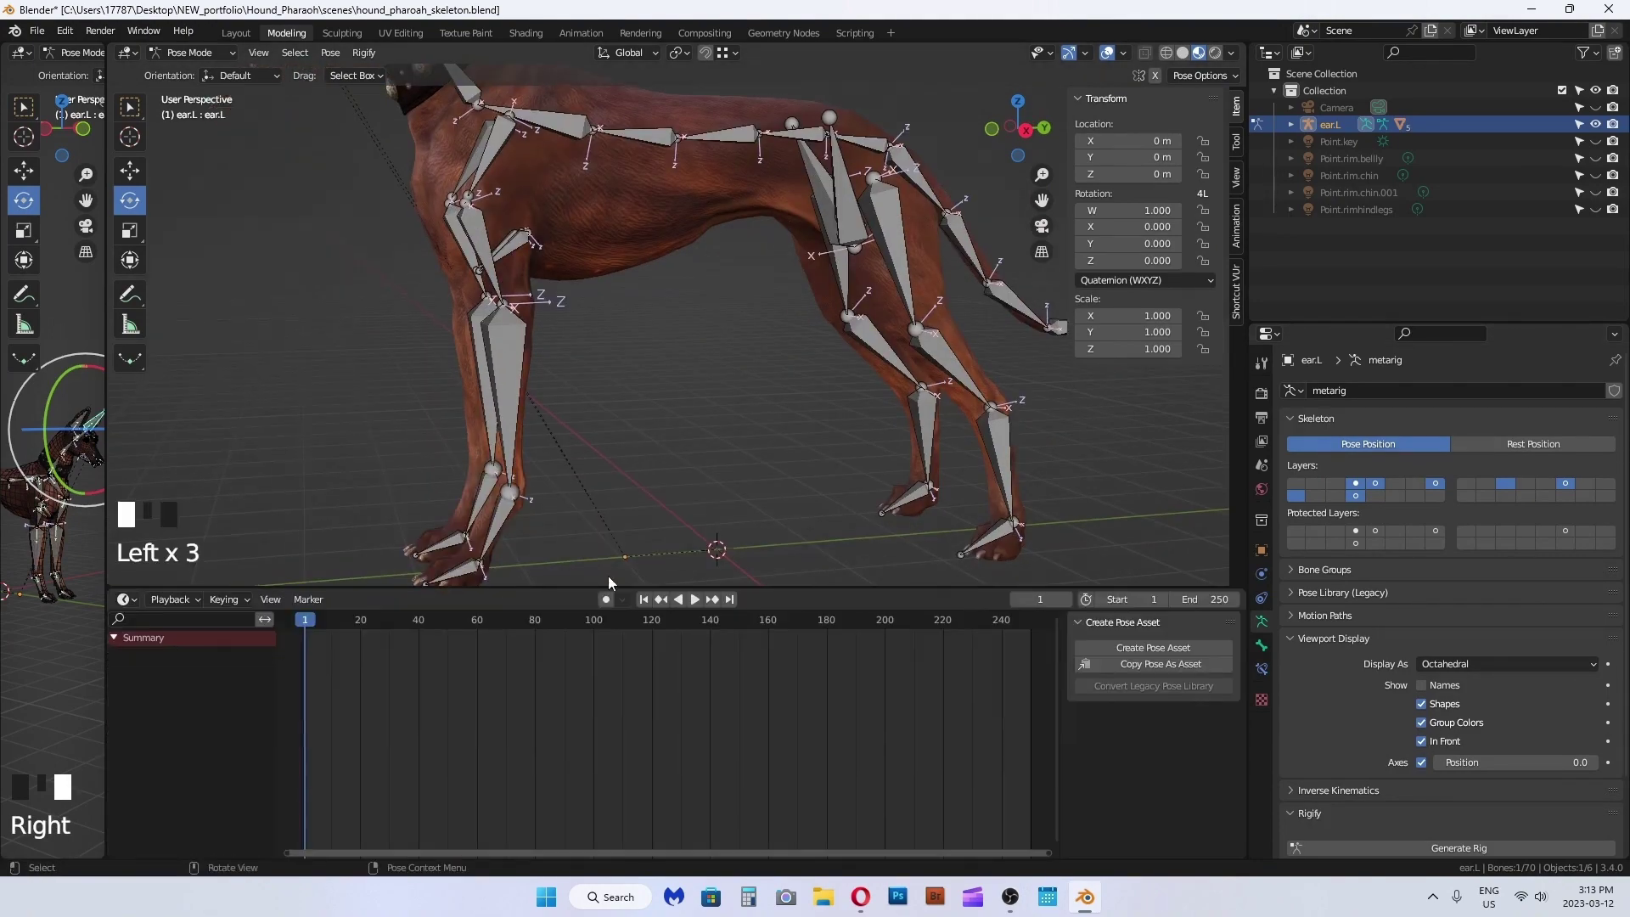
middle_click_drag(604, 582, 613, 480)
scroll(726, 473, "up", 2)
left_click(613, 480)
Step: Switch the armature to Object Mode and apply all its transforms
left_click(195, 53)
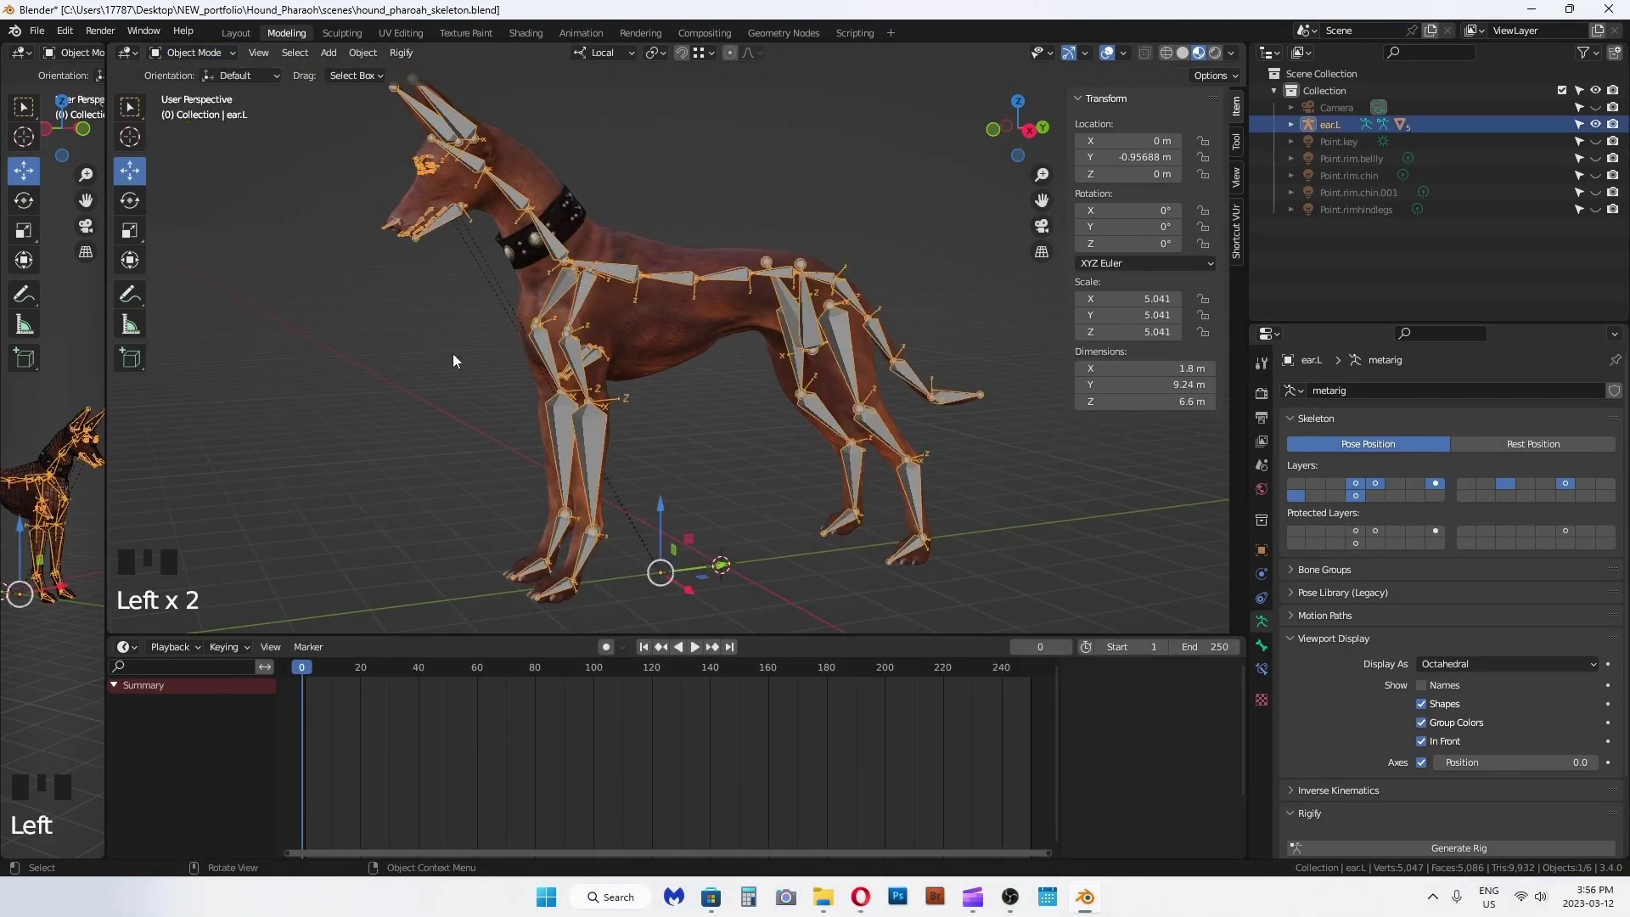
left_click(362, 53)
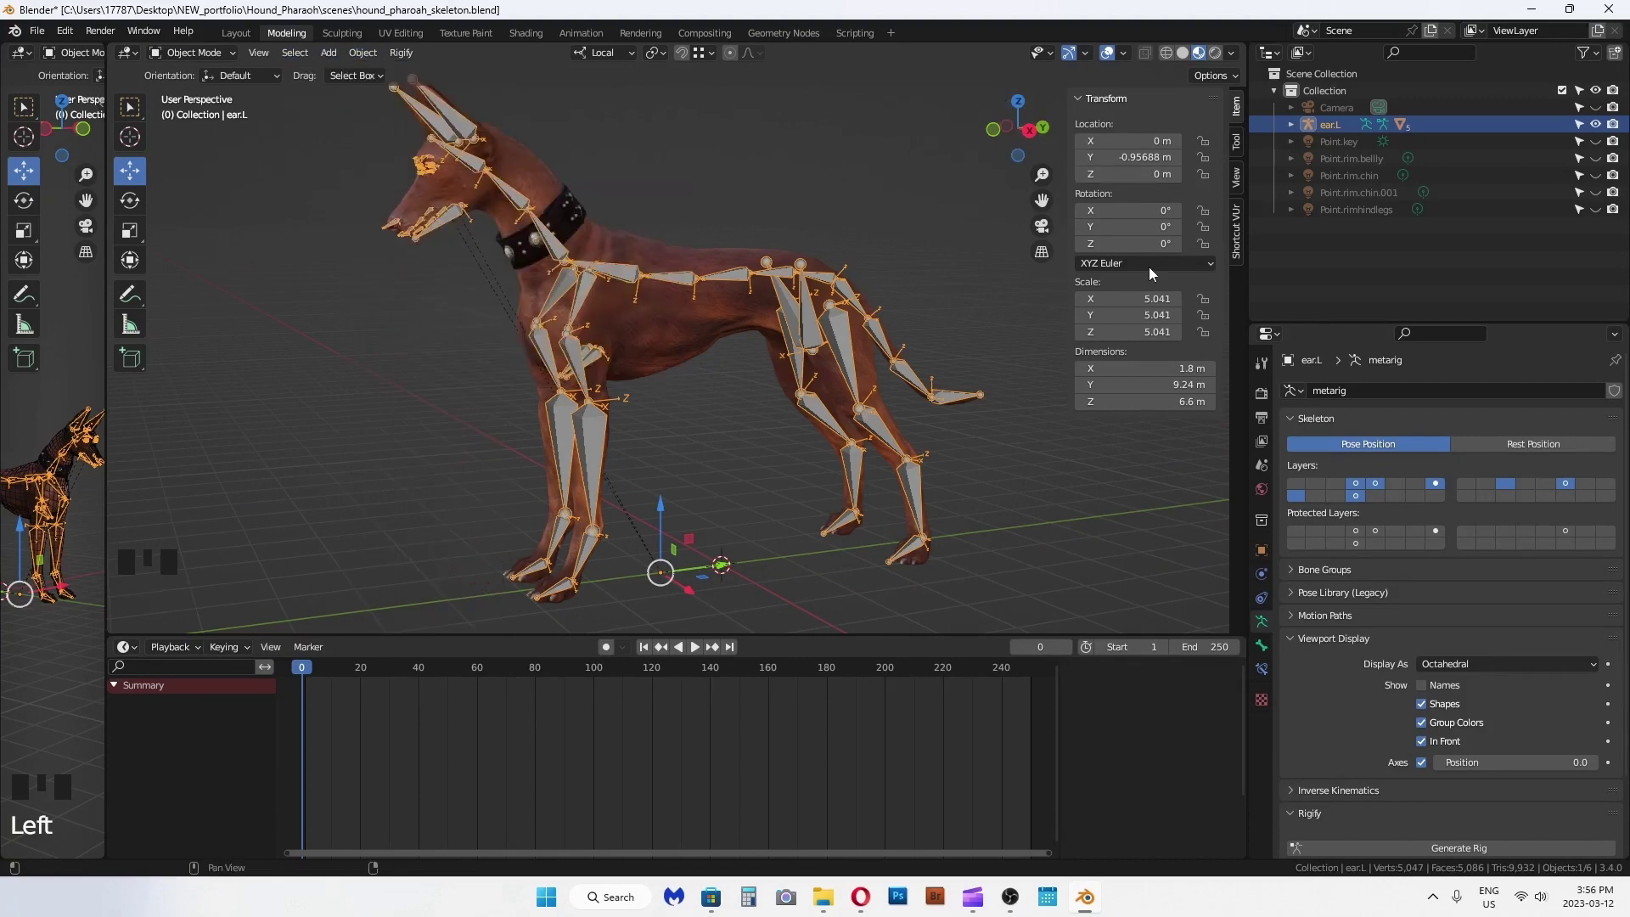
left_click(362, 52)
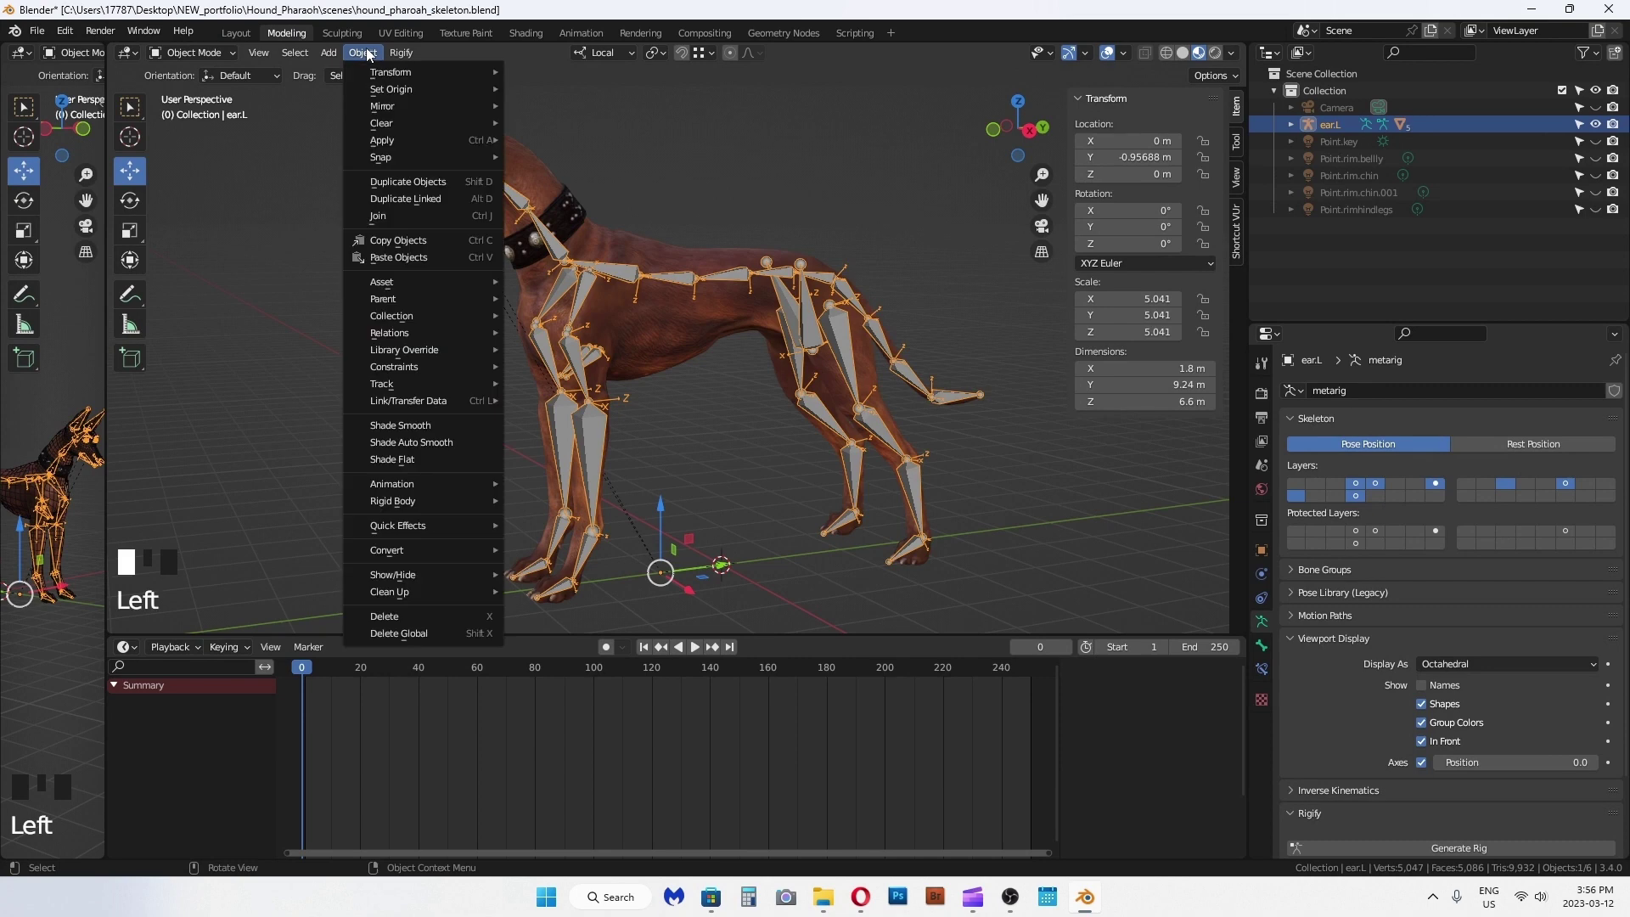
mouse_move(379, 142)
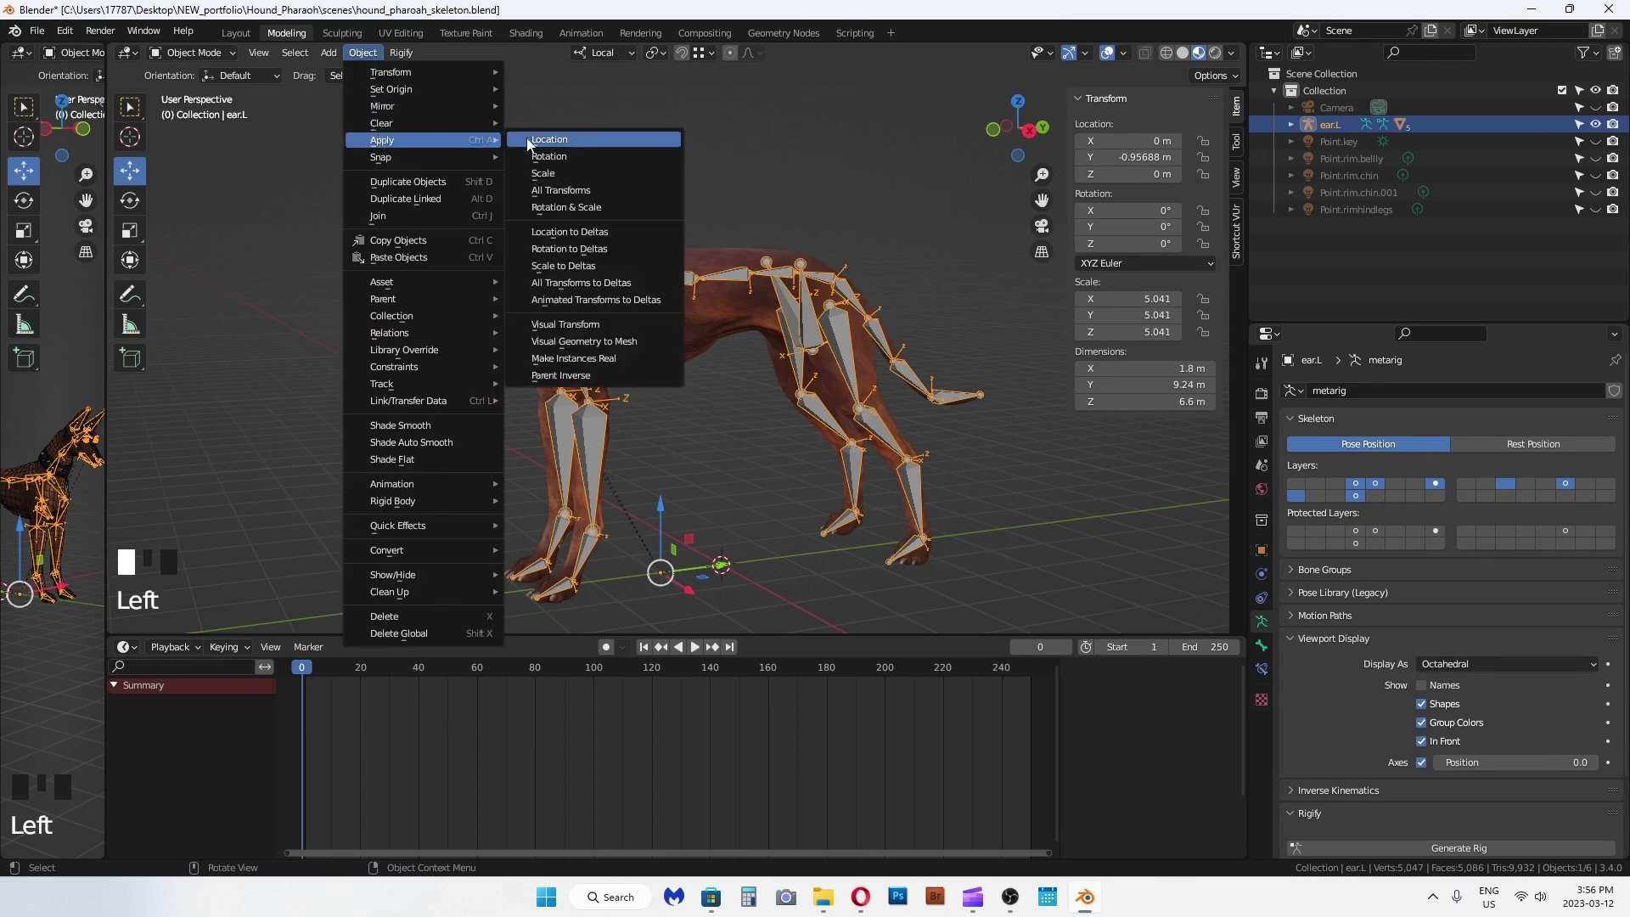
left_click(574, 190)
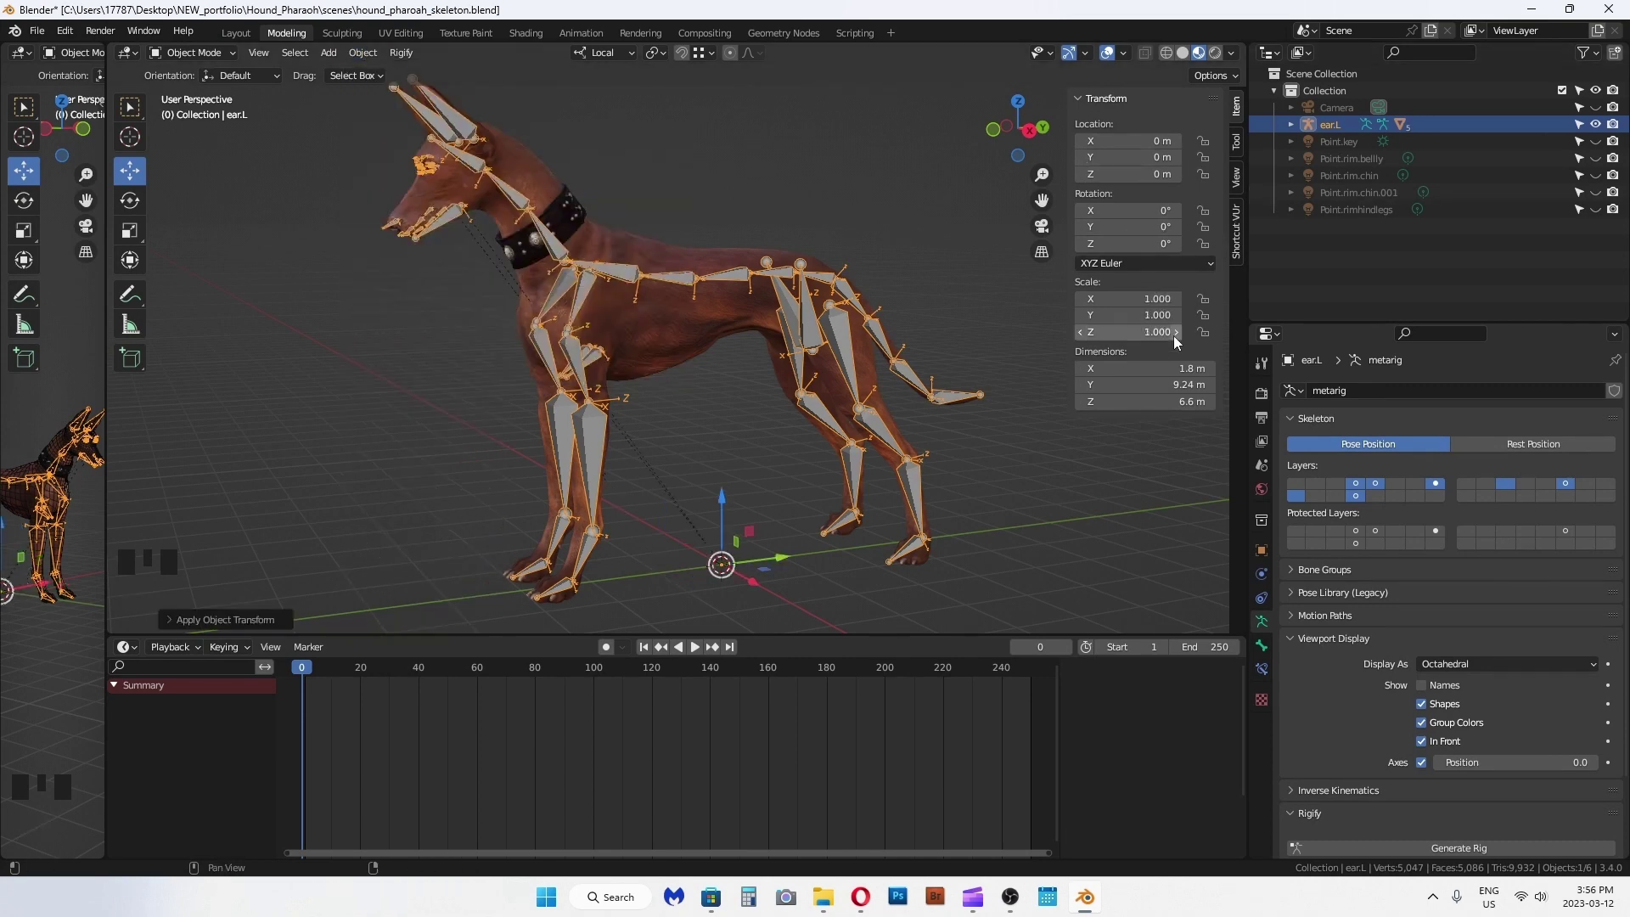
Step: Enter Pose Mode, select all bones of the hound's rig and insert a Rotation keyframe at frame 0
middle_click_drag(769, 324, 651, 367)
left_click(686, 339)
left_click(674, 202)
left_click(597, 450, "shift")
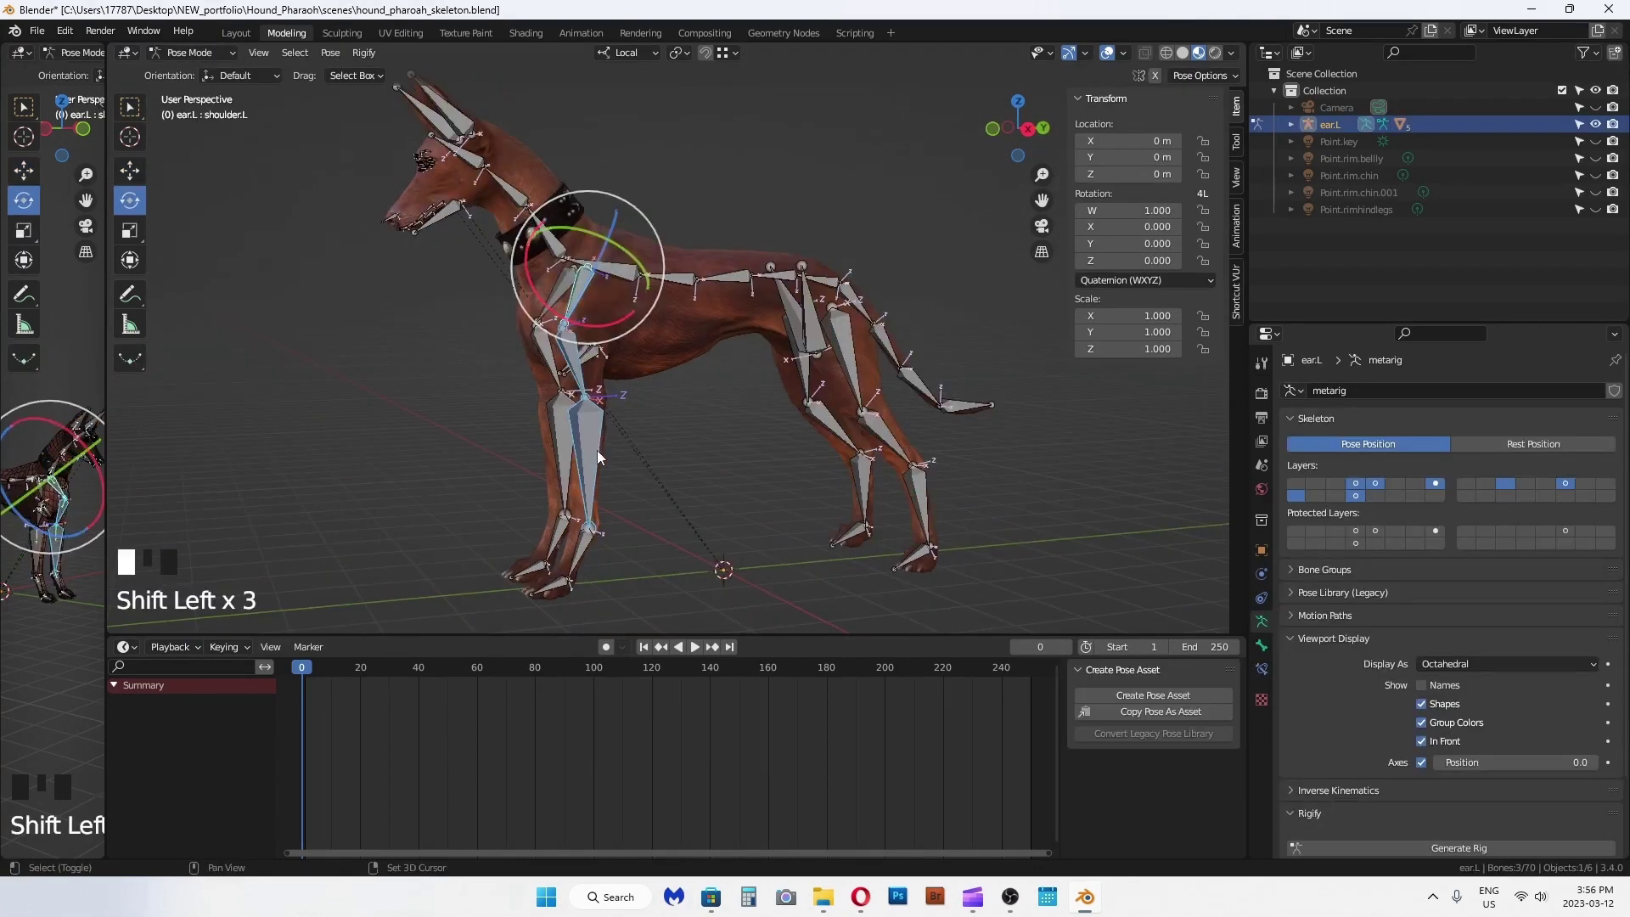
left_click(584, 561, "shift")
left_click(556, 584, "shift")
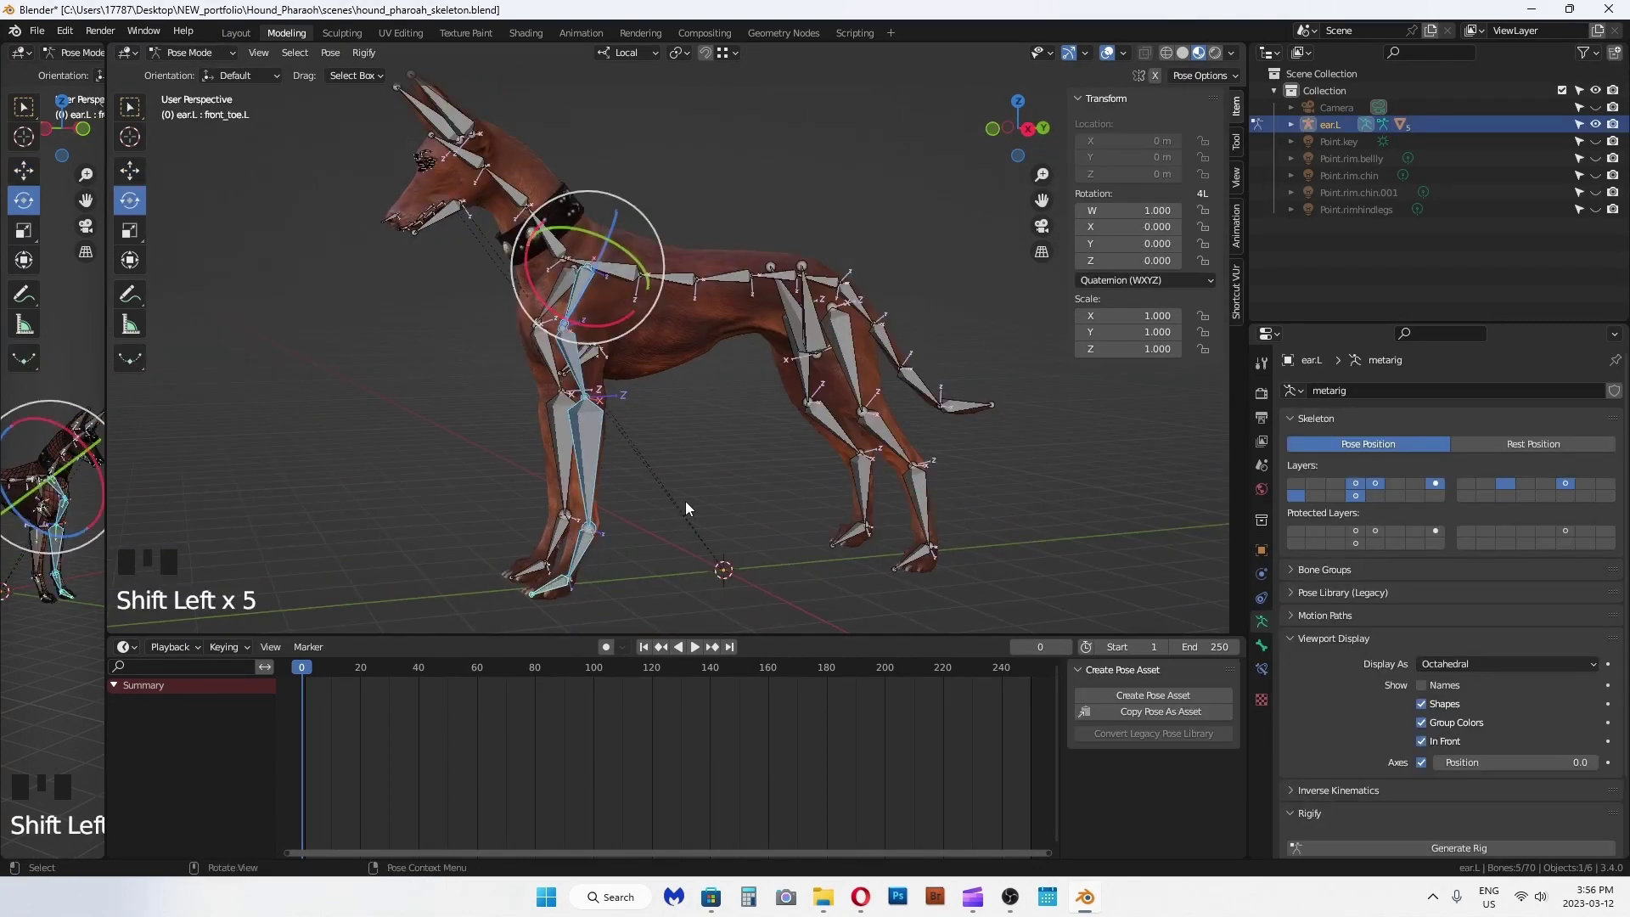
key("a")
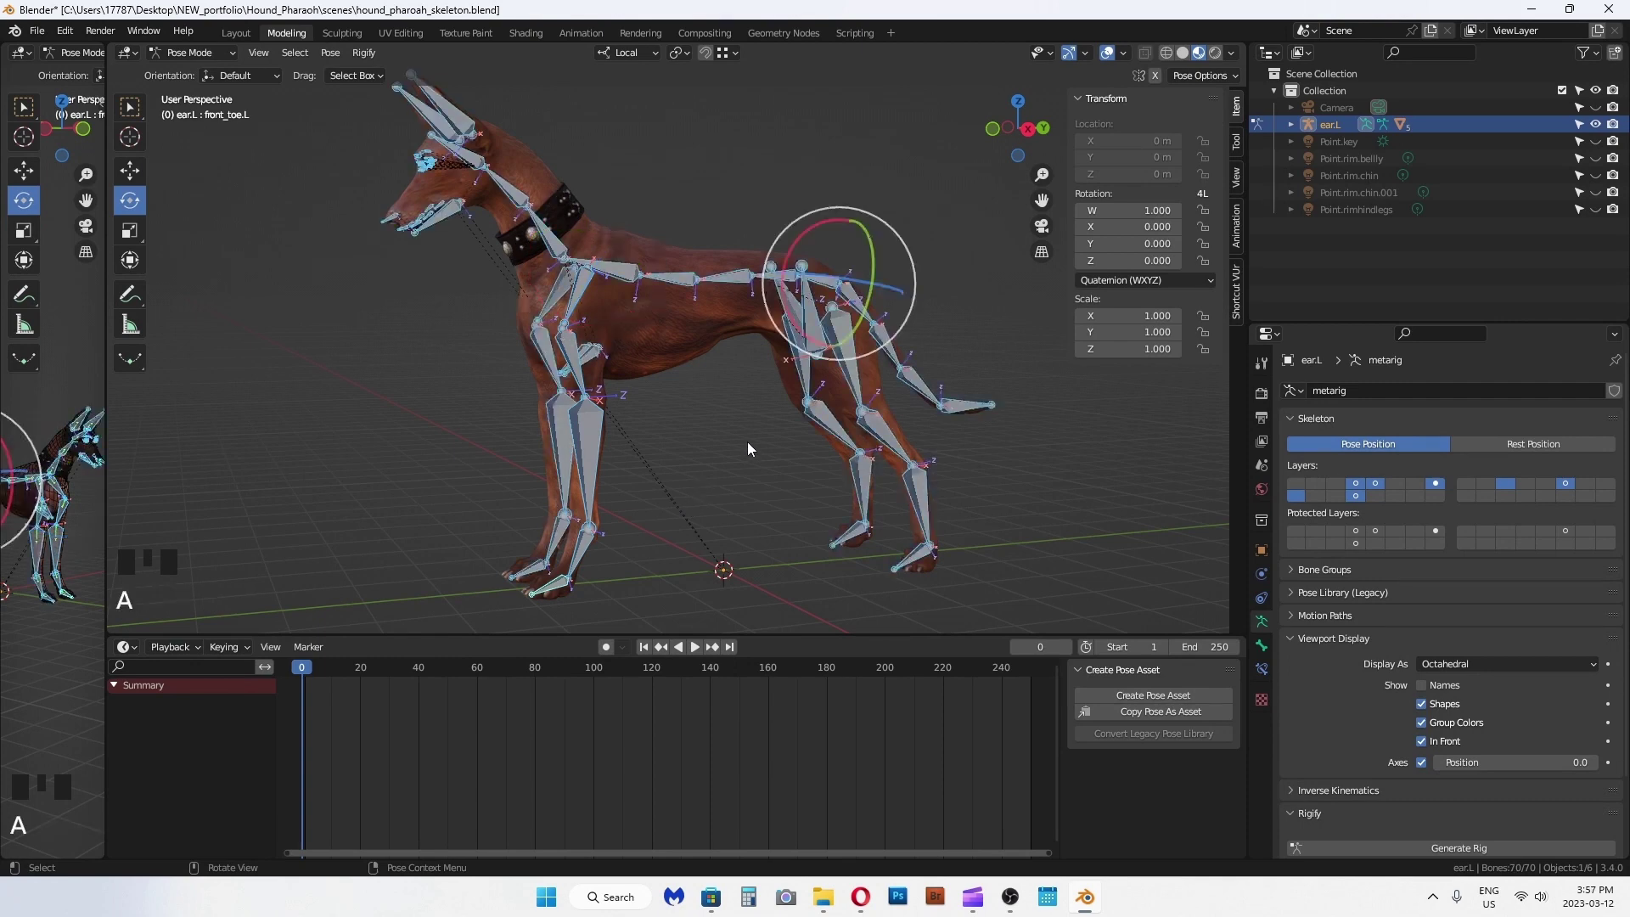
key("i")
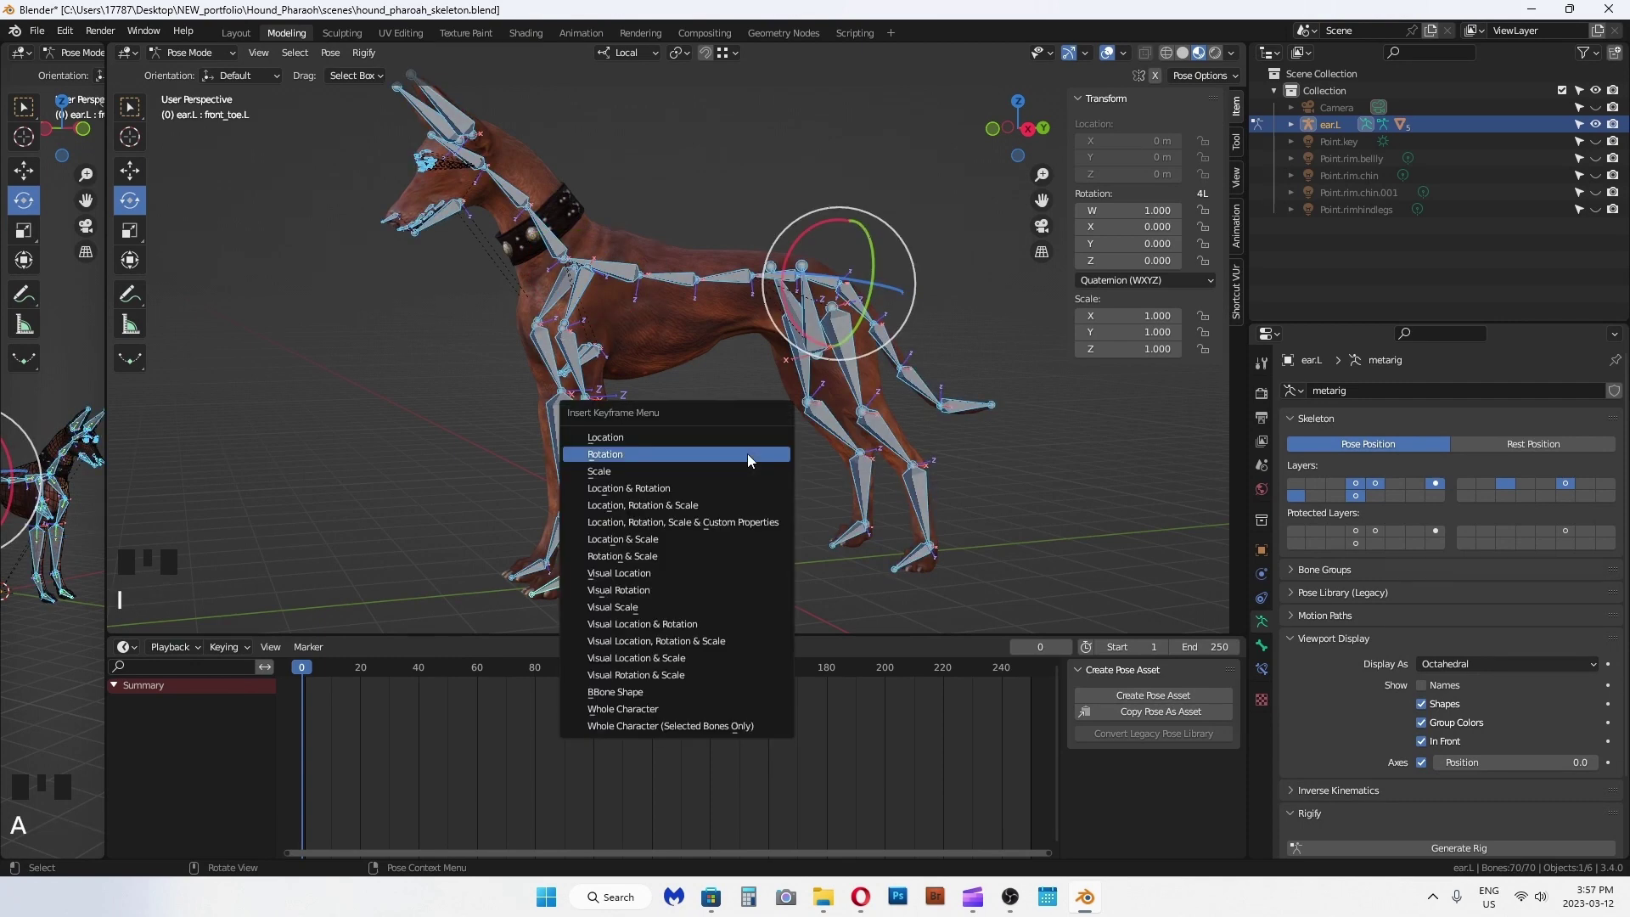
left_click(748, 454)
left_click(369, 415)
Step: Examine the keyframes of the shoulder.L bone in the timeline and return to frame 0
middle_click_drag(591, 297, 594, 297)
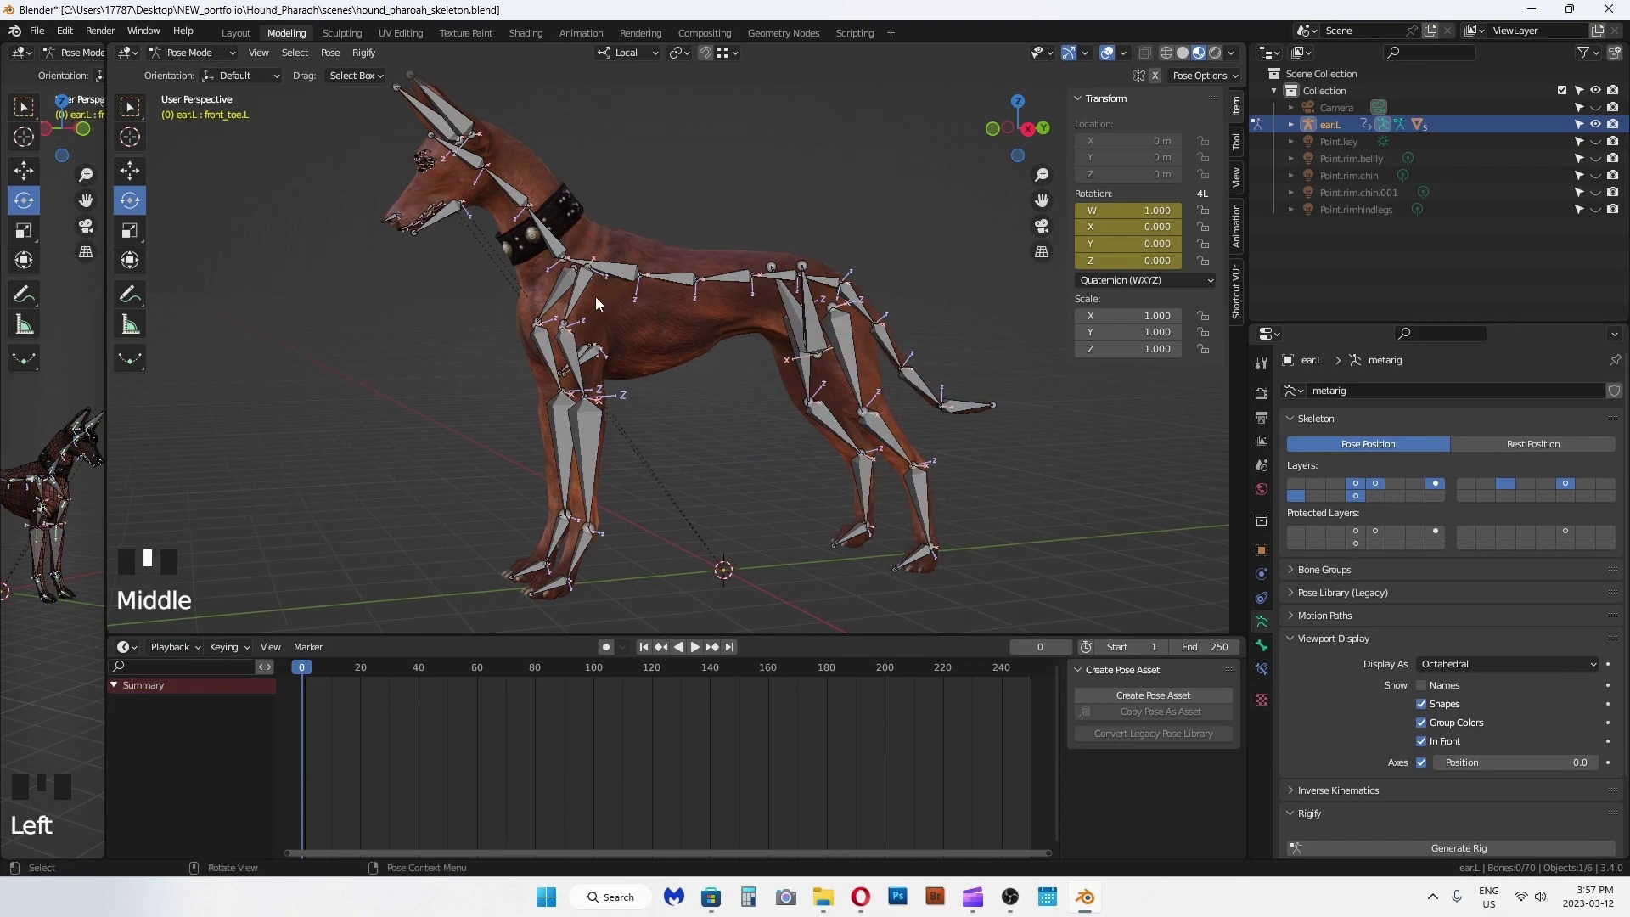
left_click(579, 287)
left_click(360, 671)
middle_click_drag(543, 459, 542, 505)
left_click_drag(310, 669, 293, 695)
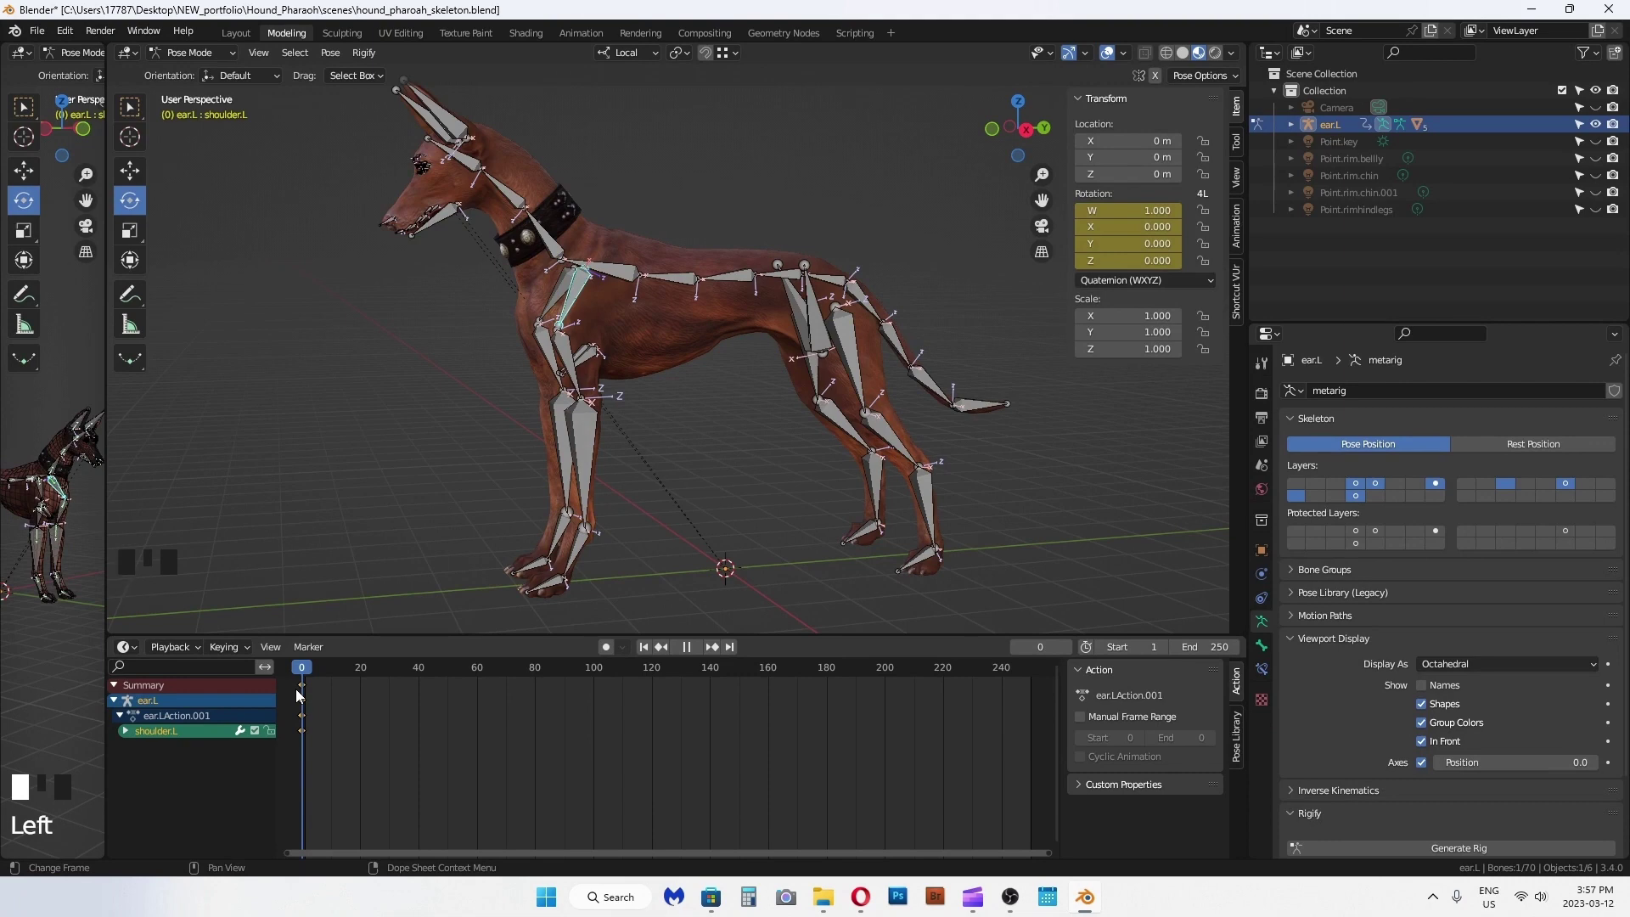
Step: Rotate the left front leg bones front_thigh.L, front_shin.L, front_foot.L and front_toe.L together and insert a Rotation keyframe at frame 0
middle_click_drag(526, 414, 548, 416)
left_click(577, 365)
left_click(593, 451, "shift")
left_click(588, 577, "shift")
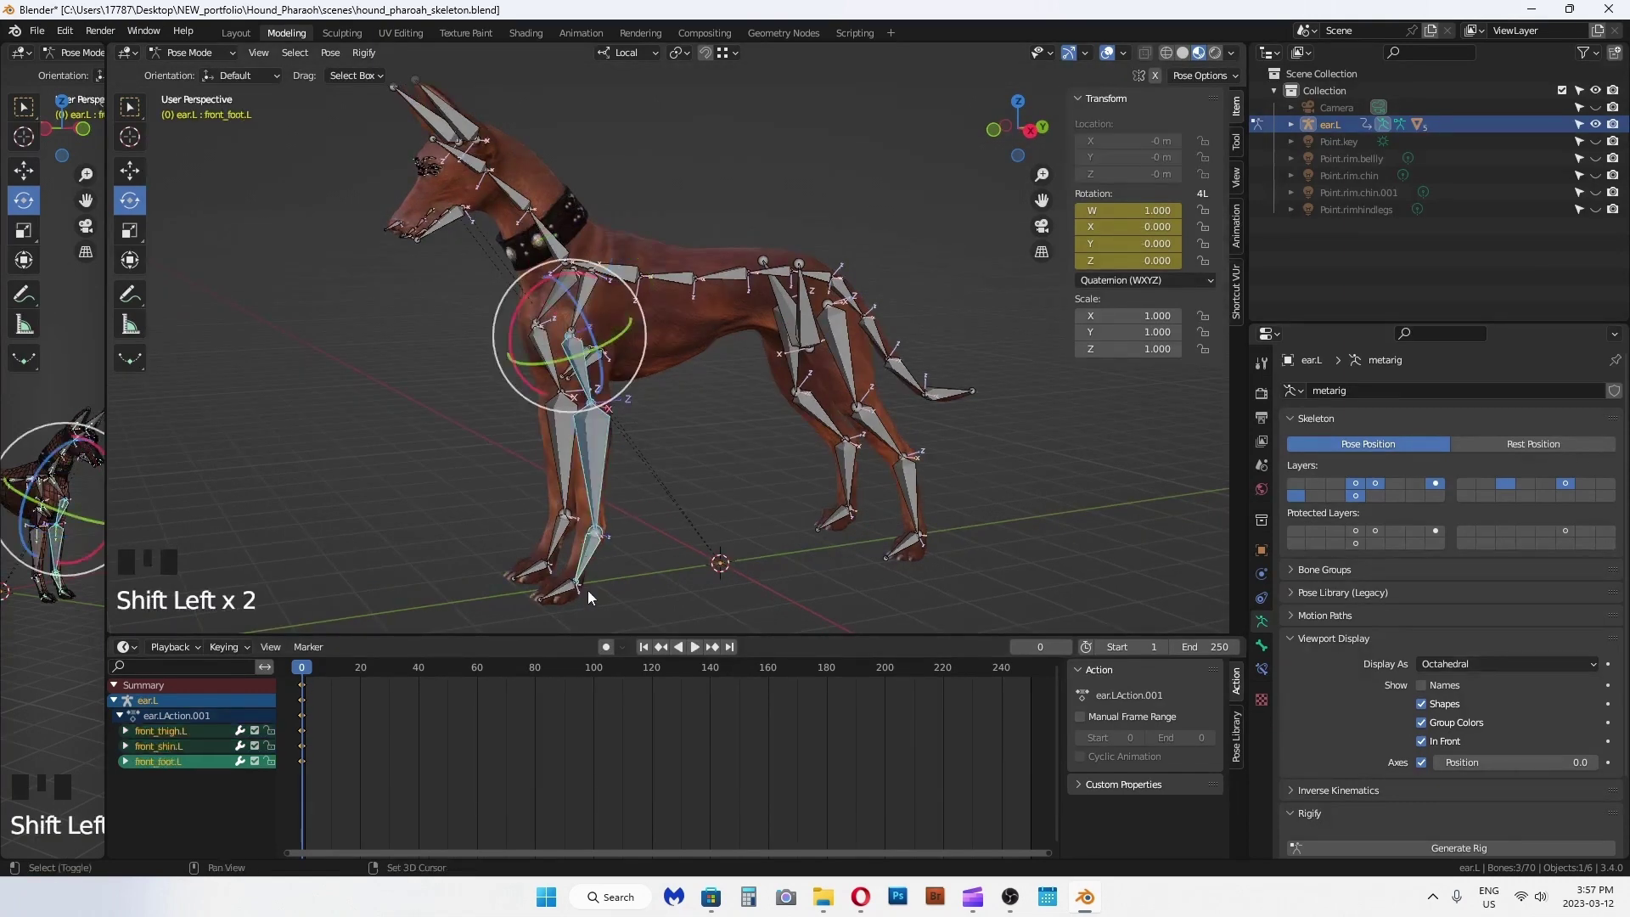
left_click(556, 593, "shift")
middle_click_drag(639, 533, 543, 425)
mouse_move(497, 361)
left_mouse_down()
mouse_move(540, 379)
mouse_move(471, 350)
left_mouse_up()
key("i")
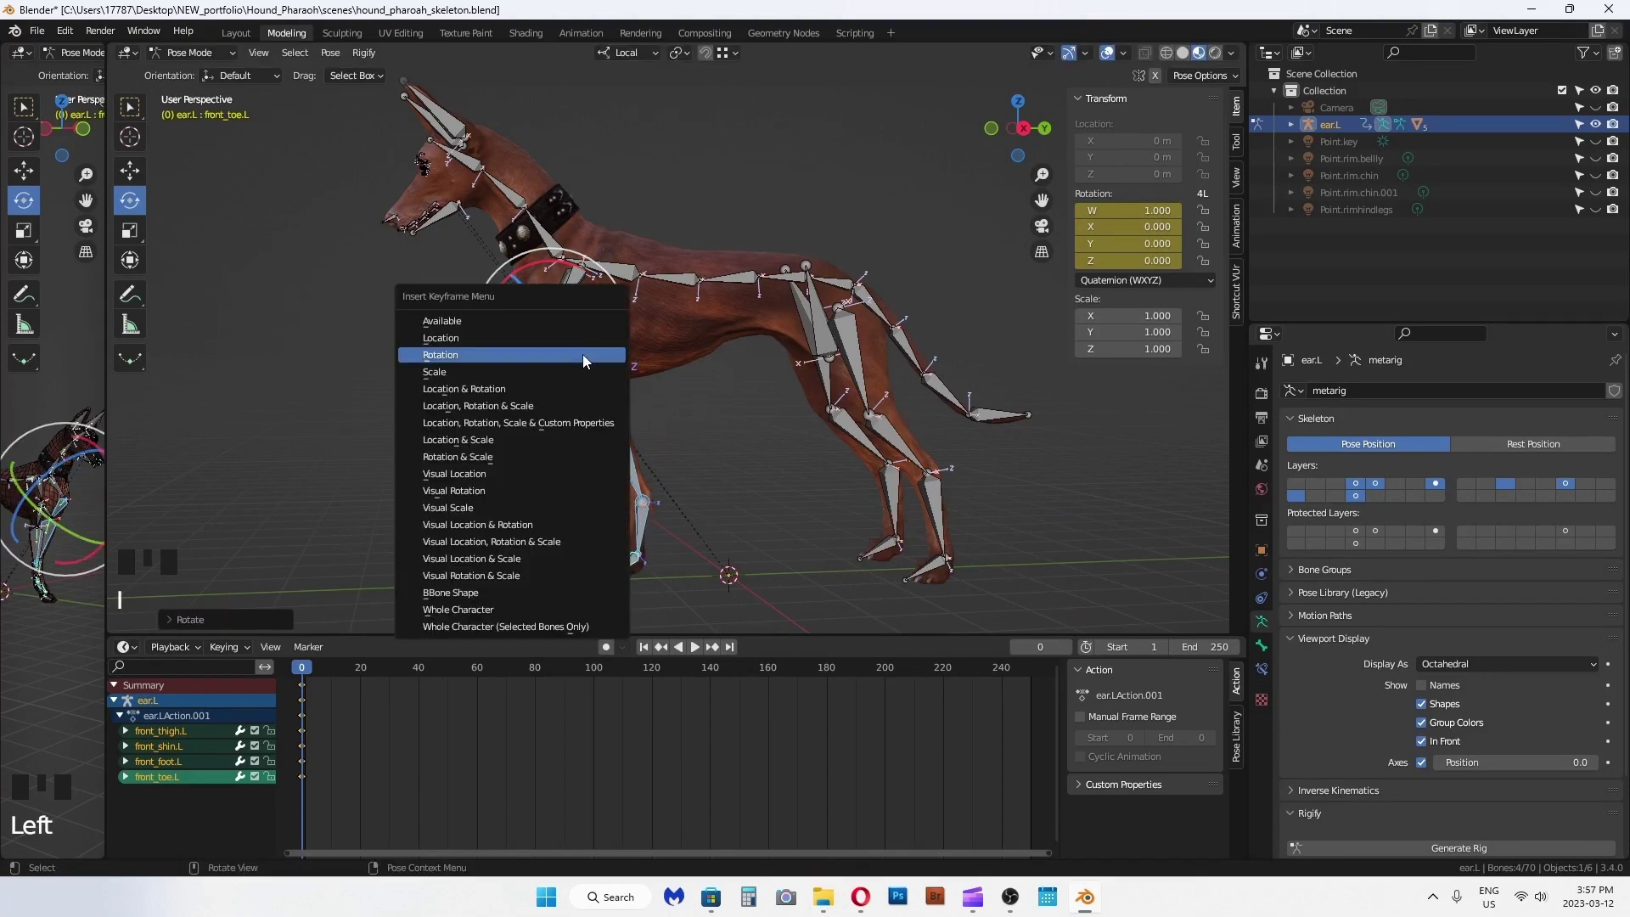
left_click(583, 354)
Step: Rotate the front_shin.L bone to about W 0.997, X 0.076 and insert a Rotation keyframe
left_click(650, 506)
left_click_drag(540, 394, 530, 376)
key("i")
left_click(530, 376)
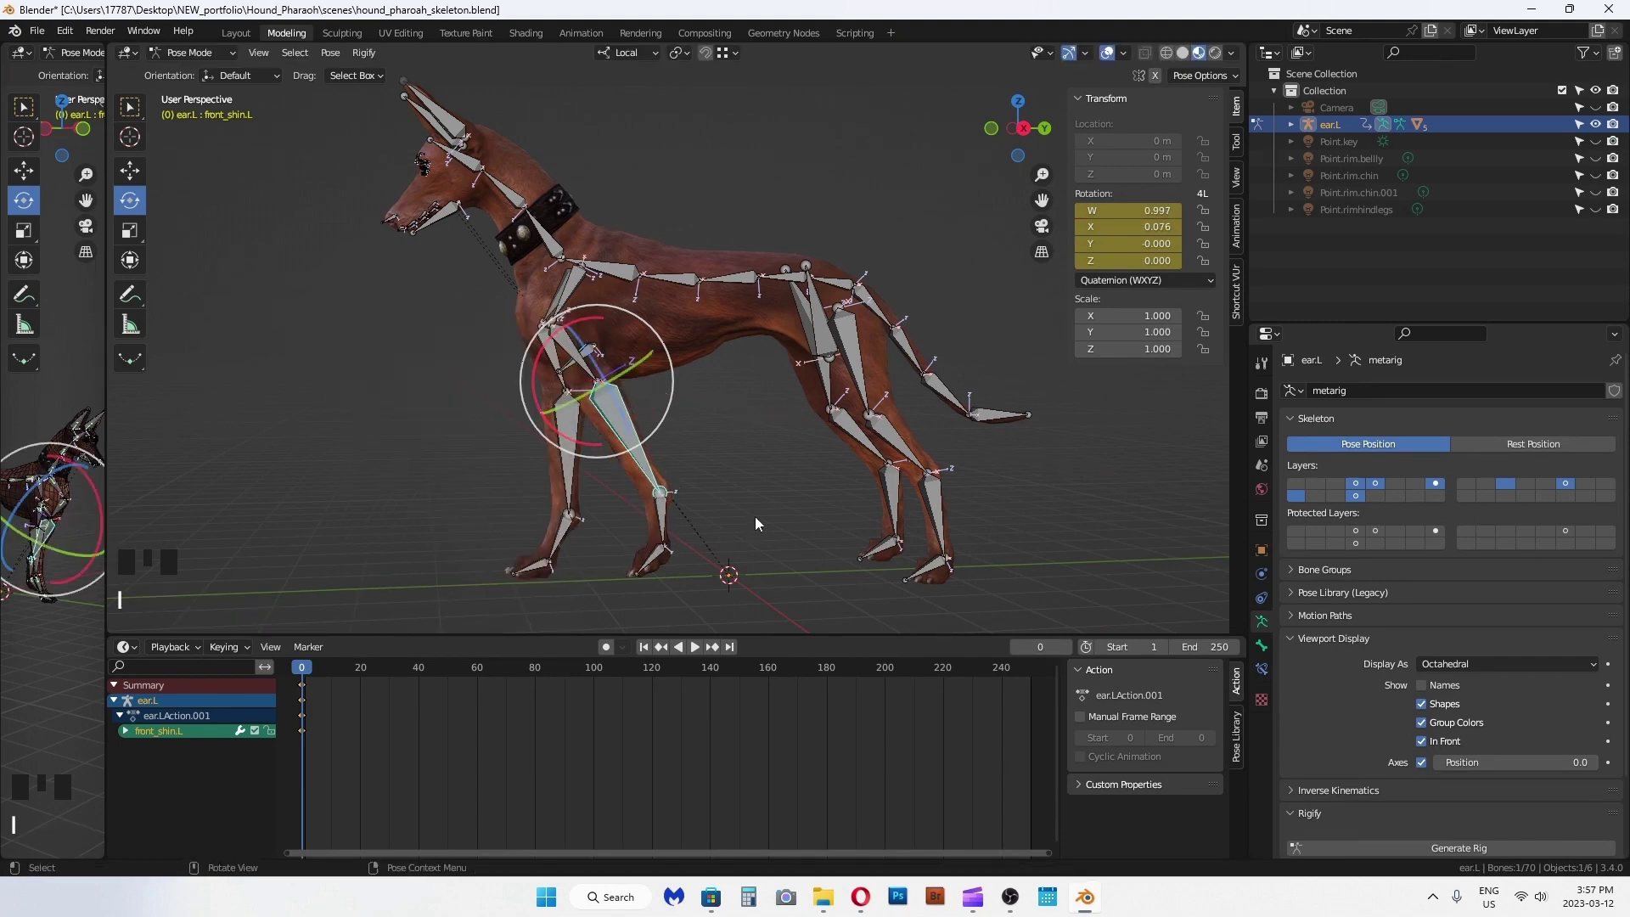
Step: Rotate the front_foot.L bone to about W 0.999, X 0.031 and insert a Rotation keyframe
left_click(673, 528)
middle_click_drag(673, 528, 696, 491)
left_click_drag(697, 491, 684, 461)
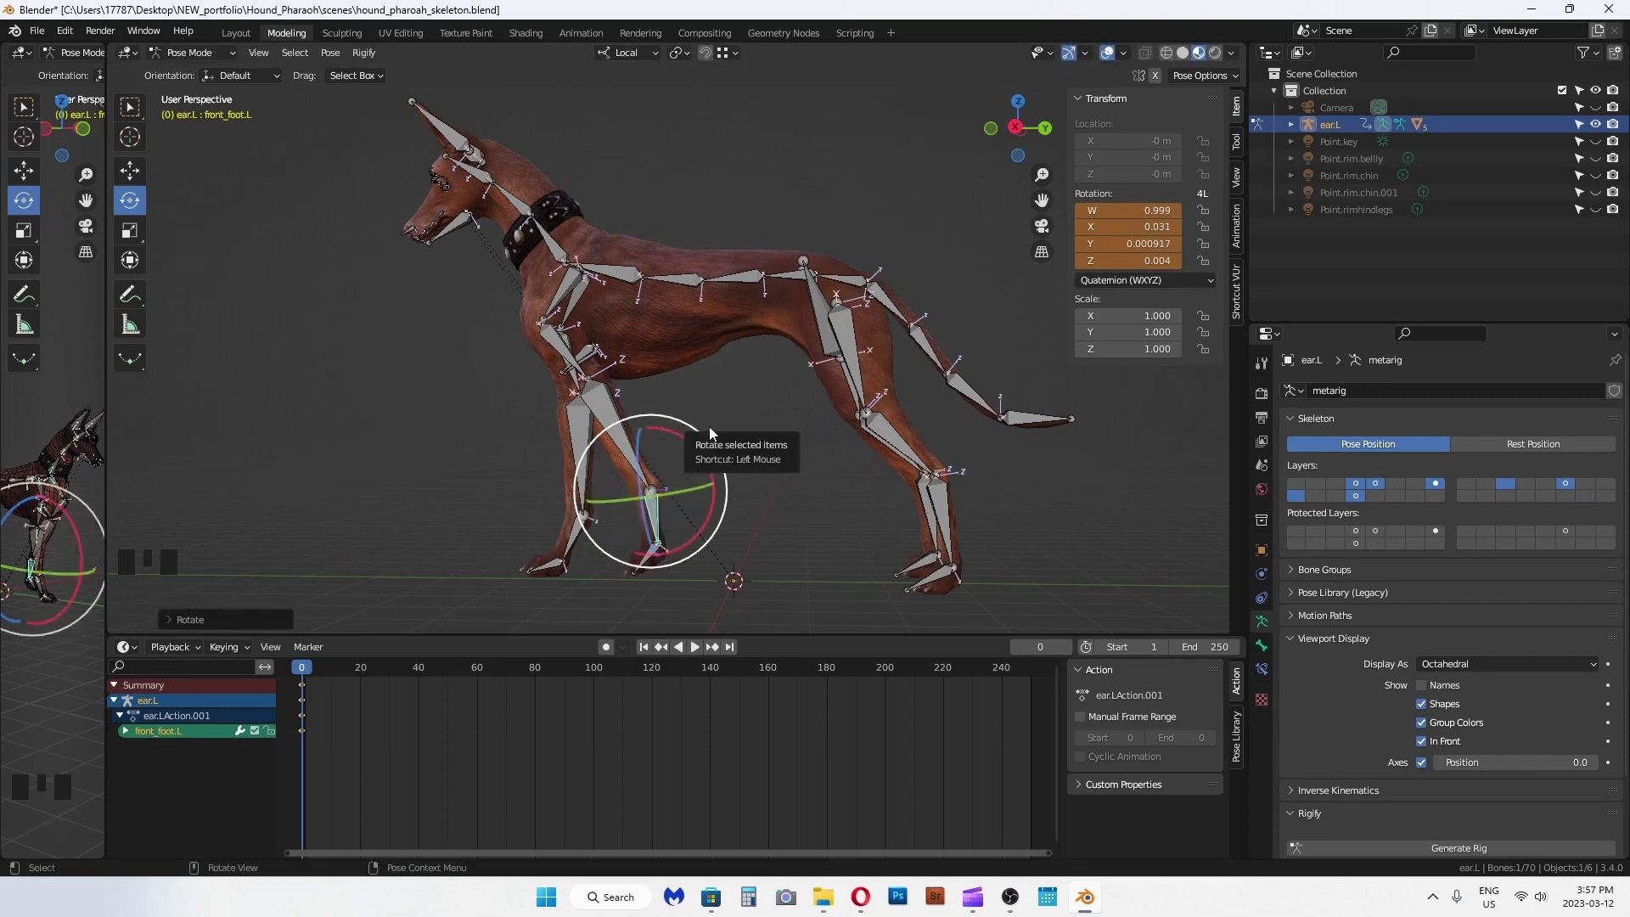
key("i")
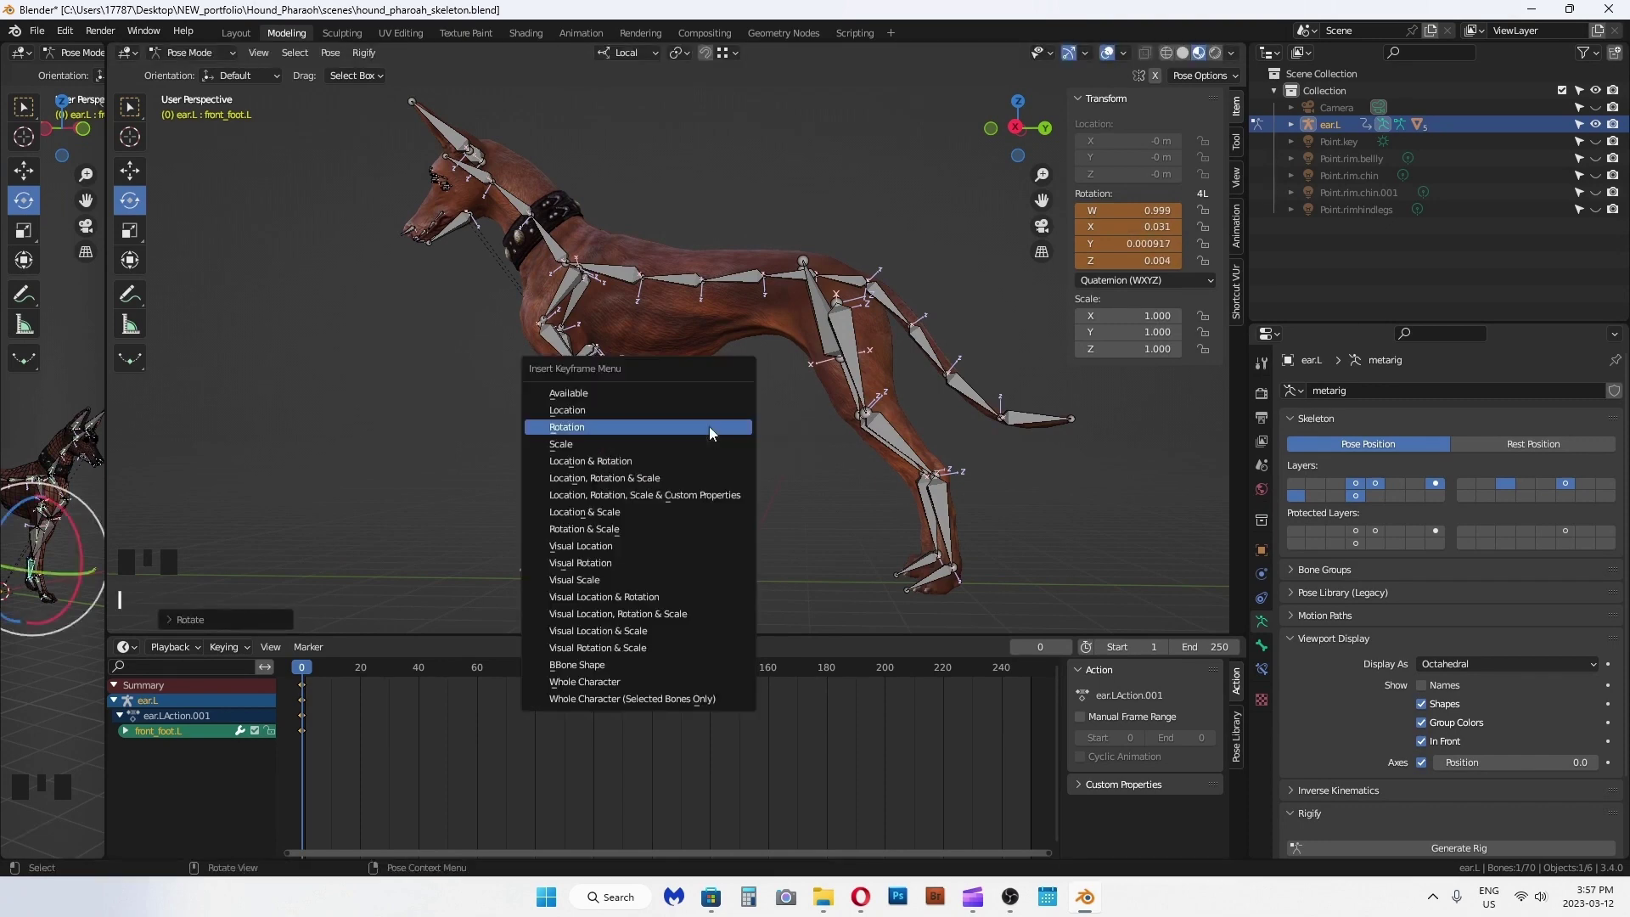
left_click(710, 426)
Step: Rotate the front_toe.L bone so that the left front paw bends downward
left_click(647, 555)
middle_click_drag(678, 509, 697, 513)
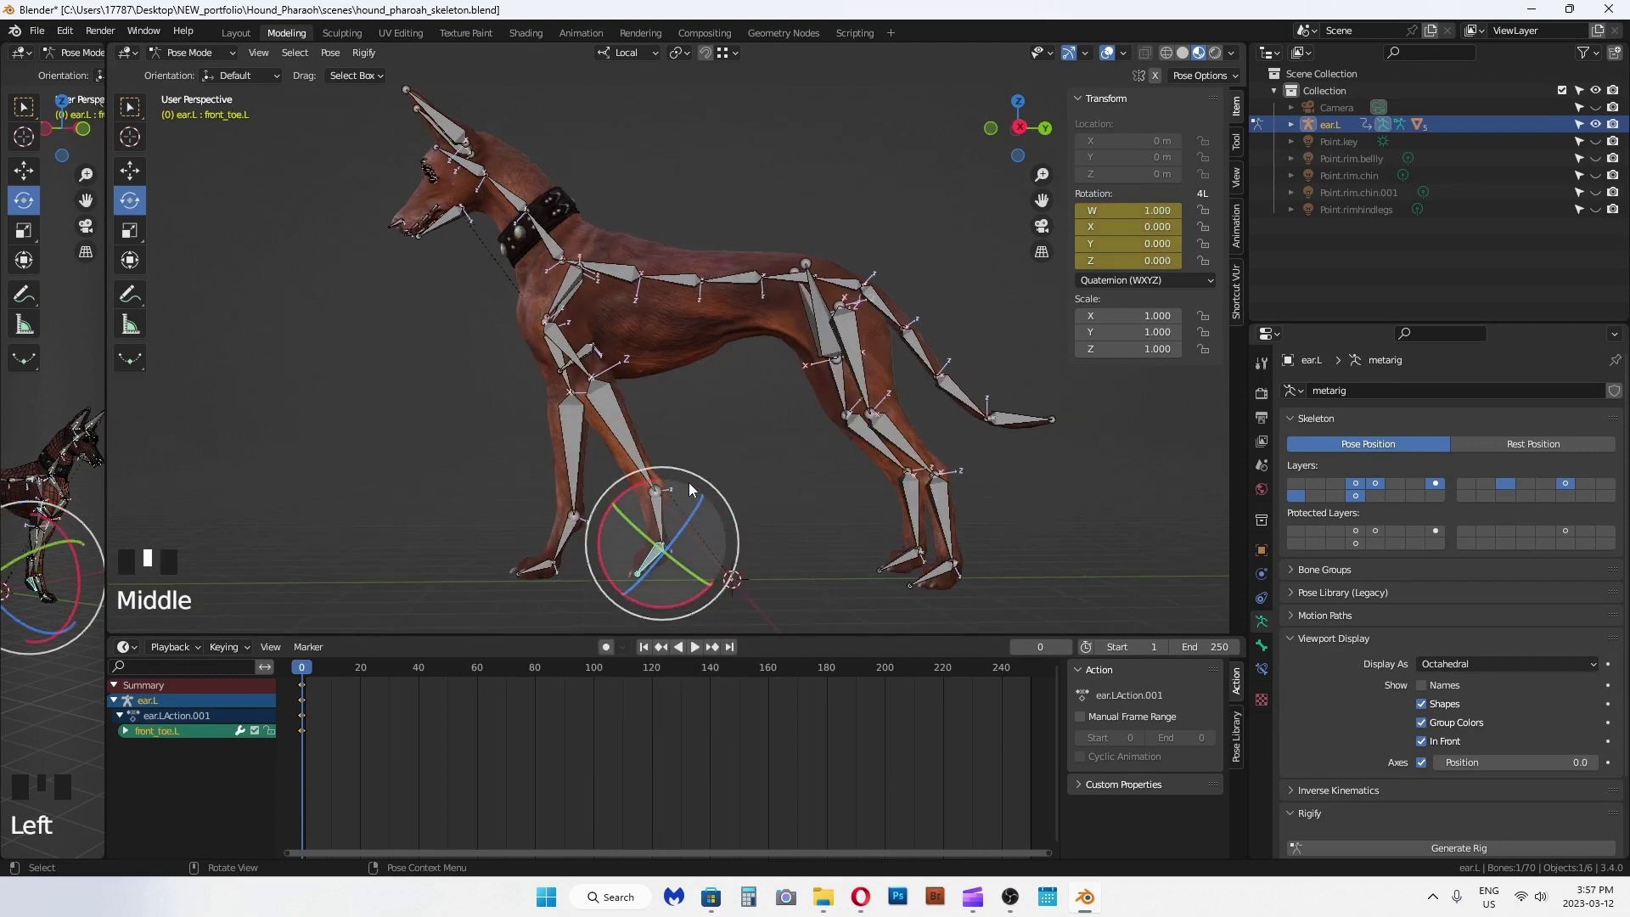
left_click_drag(652, 499, 667, 567)
middle_click_drag(668, 567, 747, 519)
Step: Rotate the left hind leg bones from thigh.L down to foot.toe.L into a raised forward step and keyframe their rotation
left_click(845, 339)
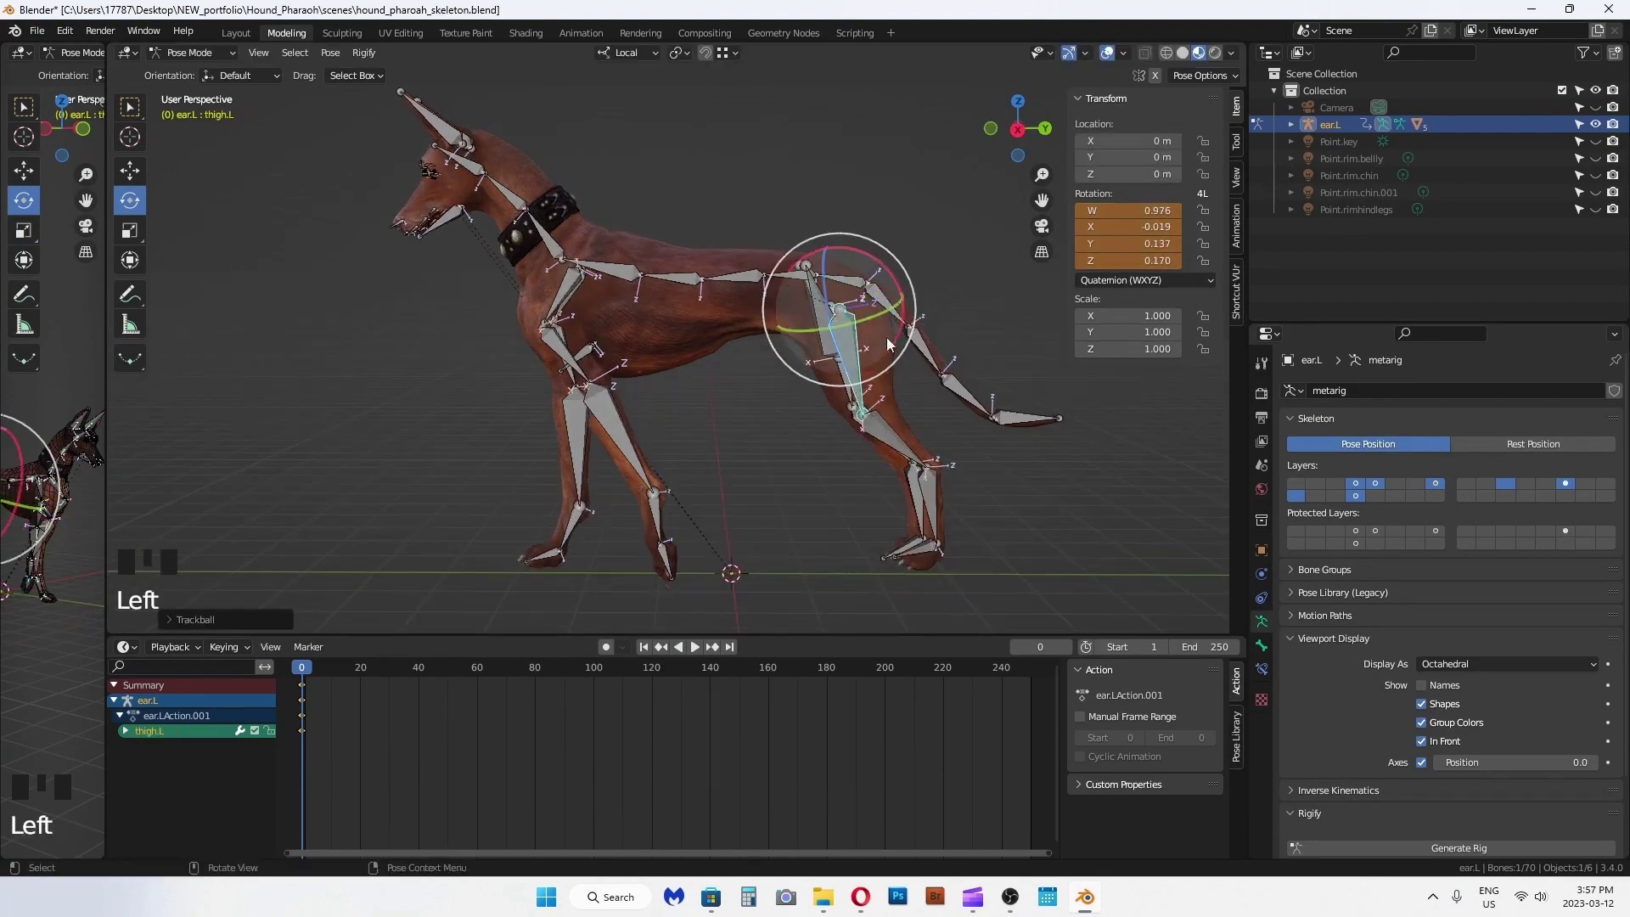
mouse_move(886, 338)
left_mouse_down()
mouse_move(881, 262)
mouse_move(900, 323)
left_mouse_up()
key("i")
left_click(811, 450)
left_click_drag(844, 392, 807, 375)
left_click(866, 510)
left_click_drag(883, 527, 814, 449)
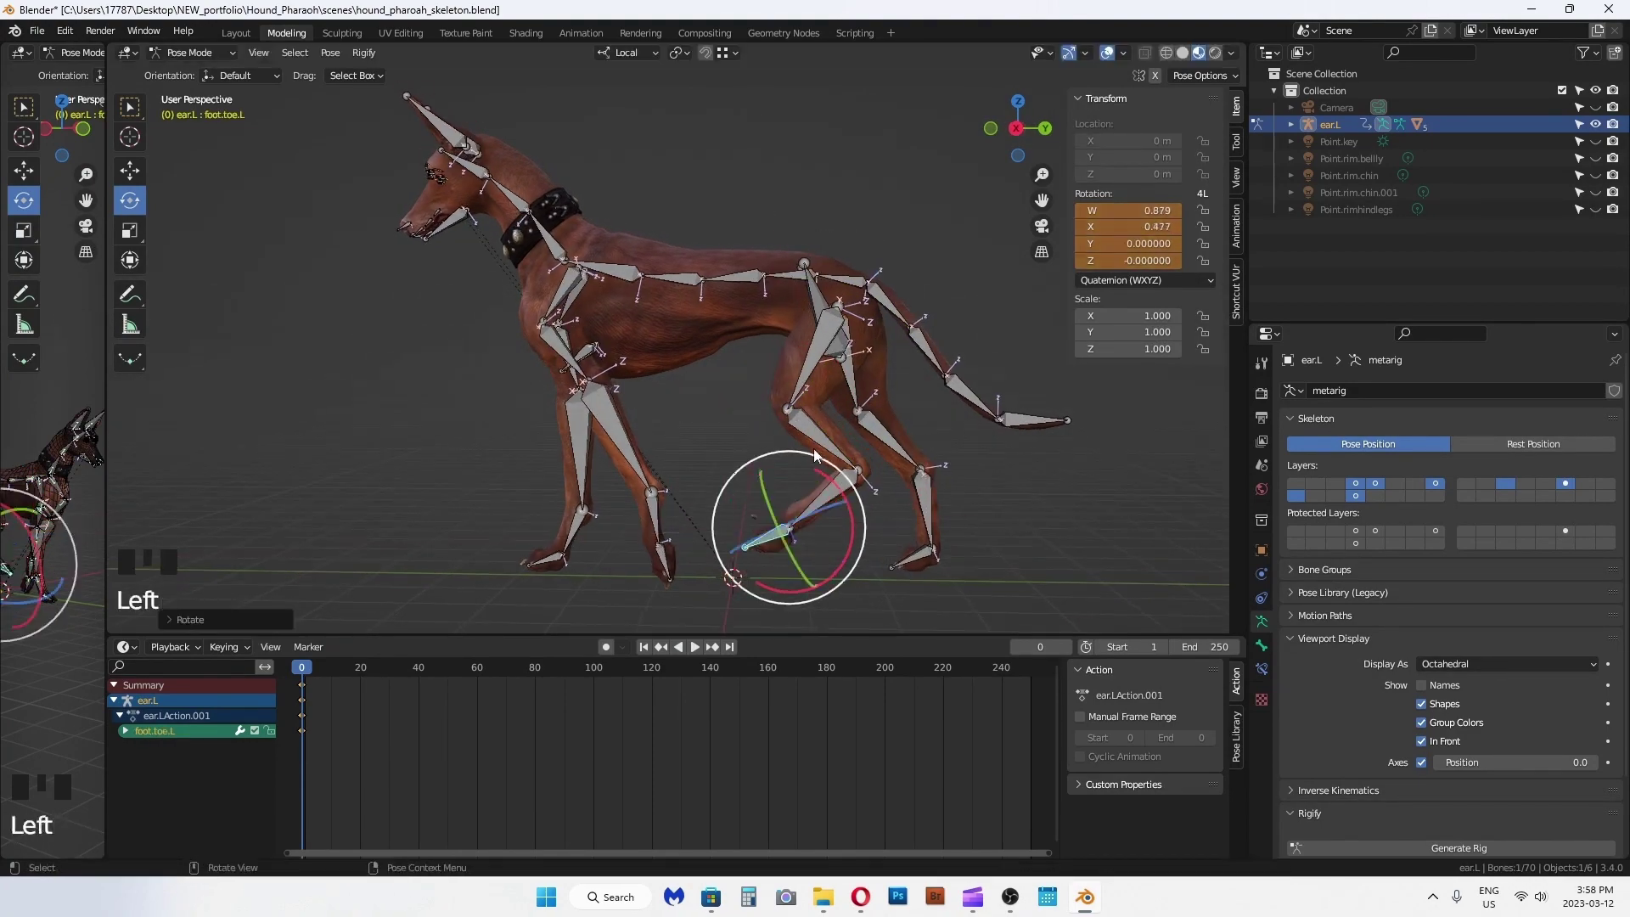
key("i")
Step: In right orthographic view, select the left hind leg bones thigh.L, shin.L, foot.L and foot.toe.L and copy their pose
key("KP_3")
scroll(852, 537, "up", 4)
key("ctrl+z")
key("ctrl+Tab")
left_click(771, 254)
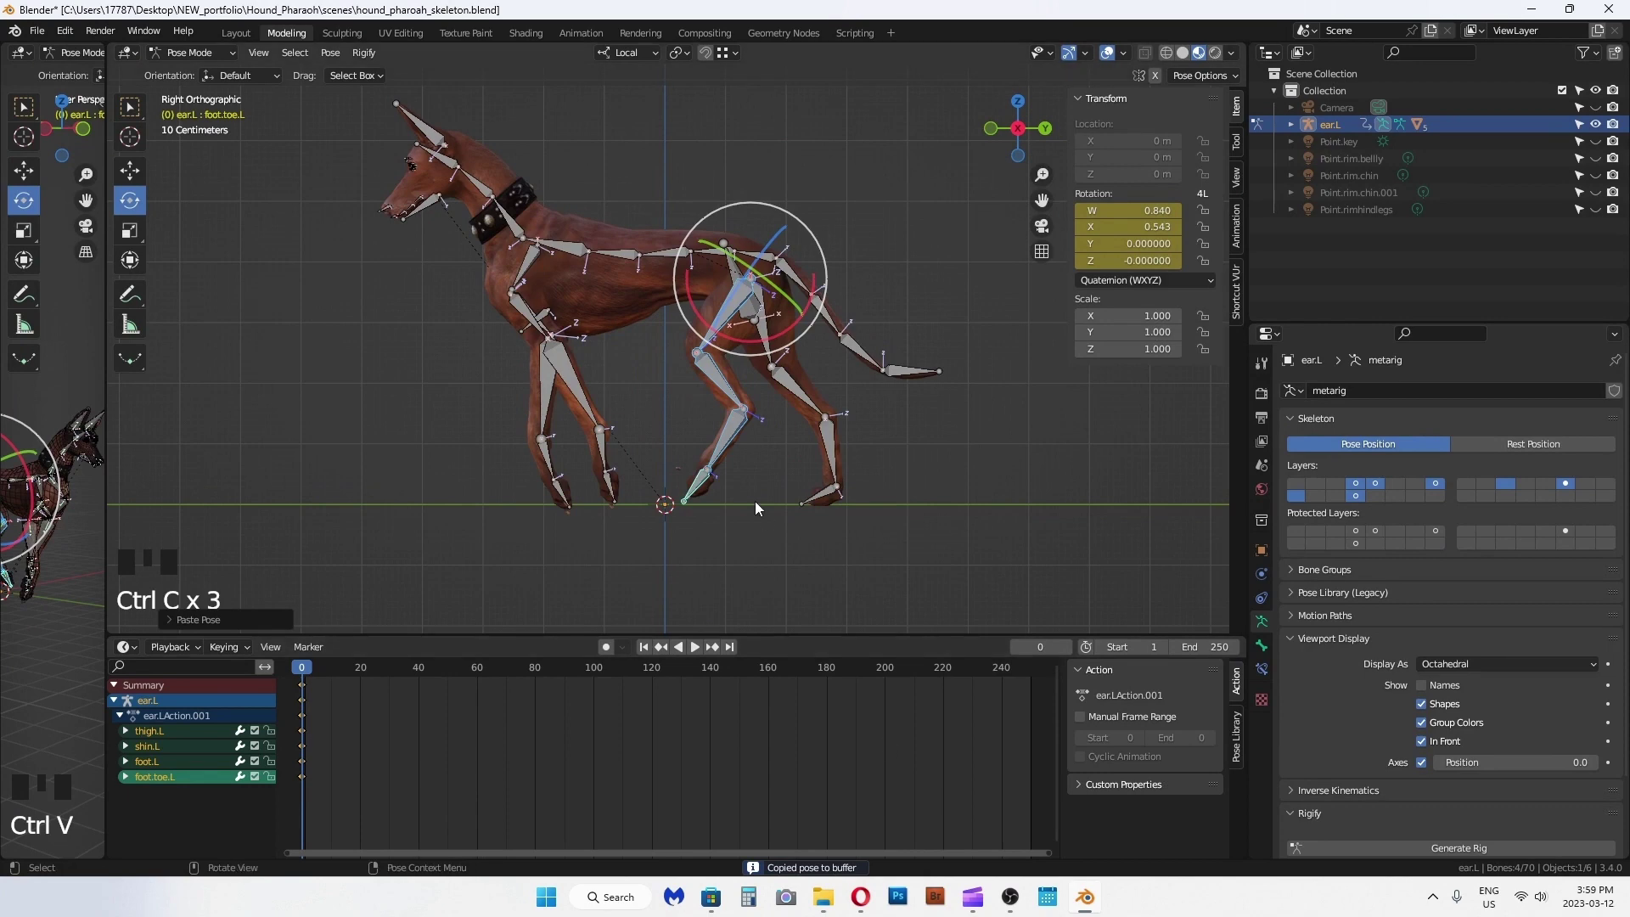
middle_click_drag(754, 500, 776, 502, "shift")
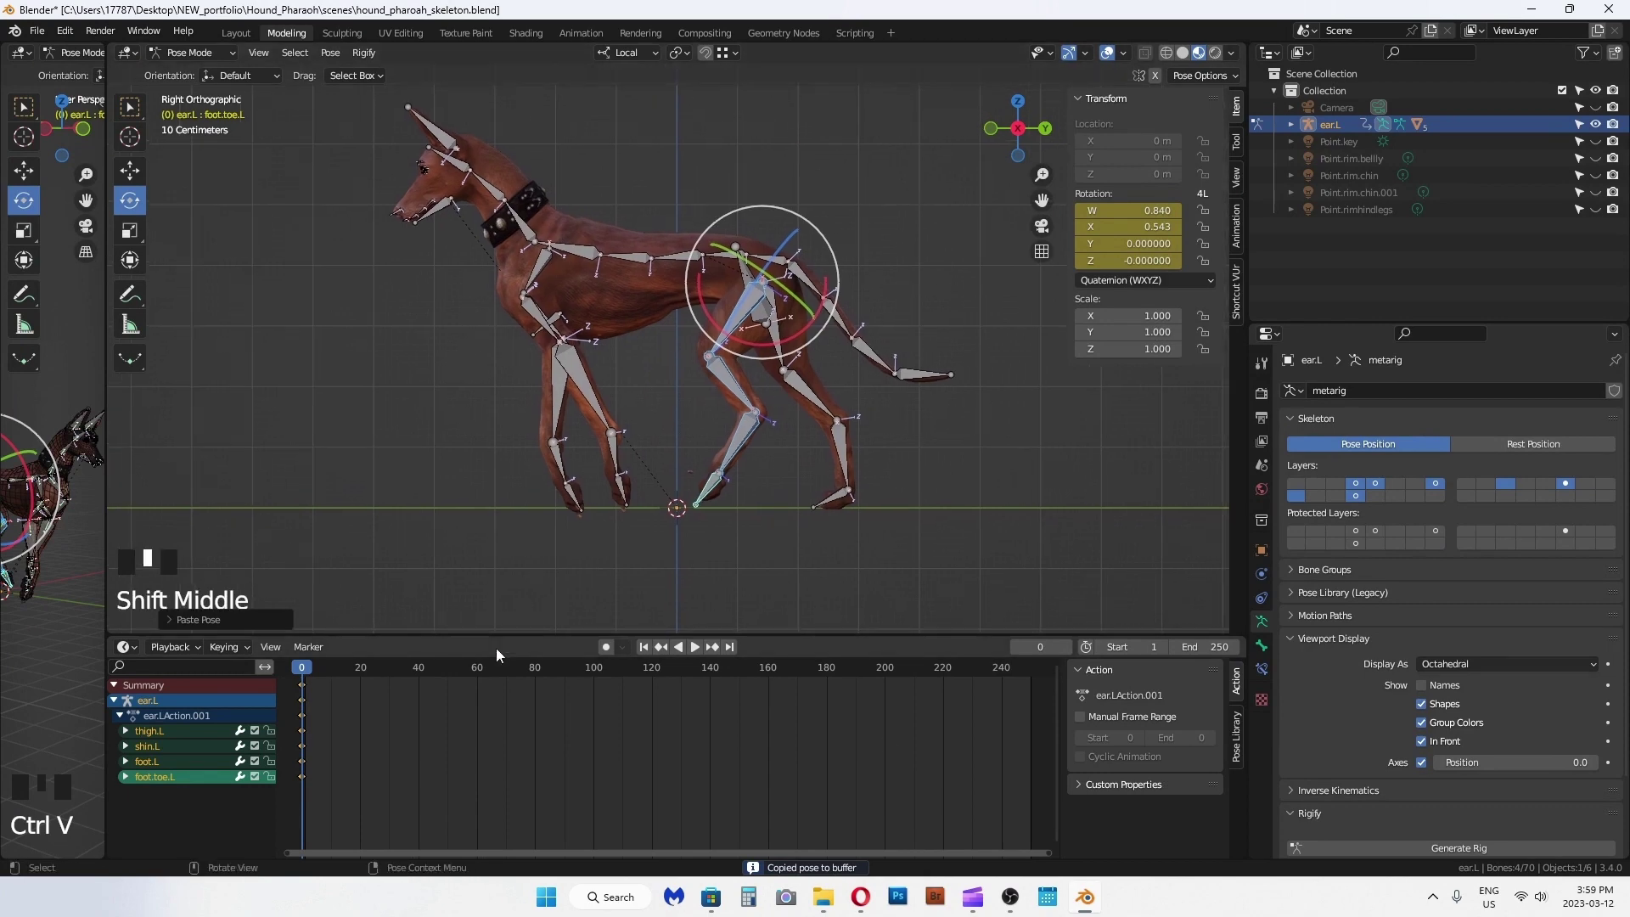
Step: Go to frame 20 and paste the copied left hind leg pose flipped onto the right hind leg
left_click_drag(314, 679, 360, 680)
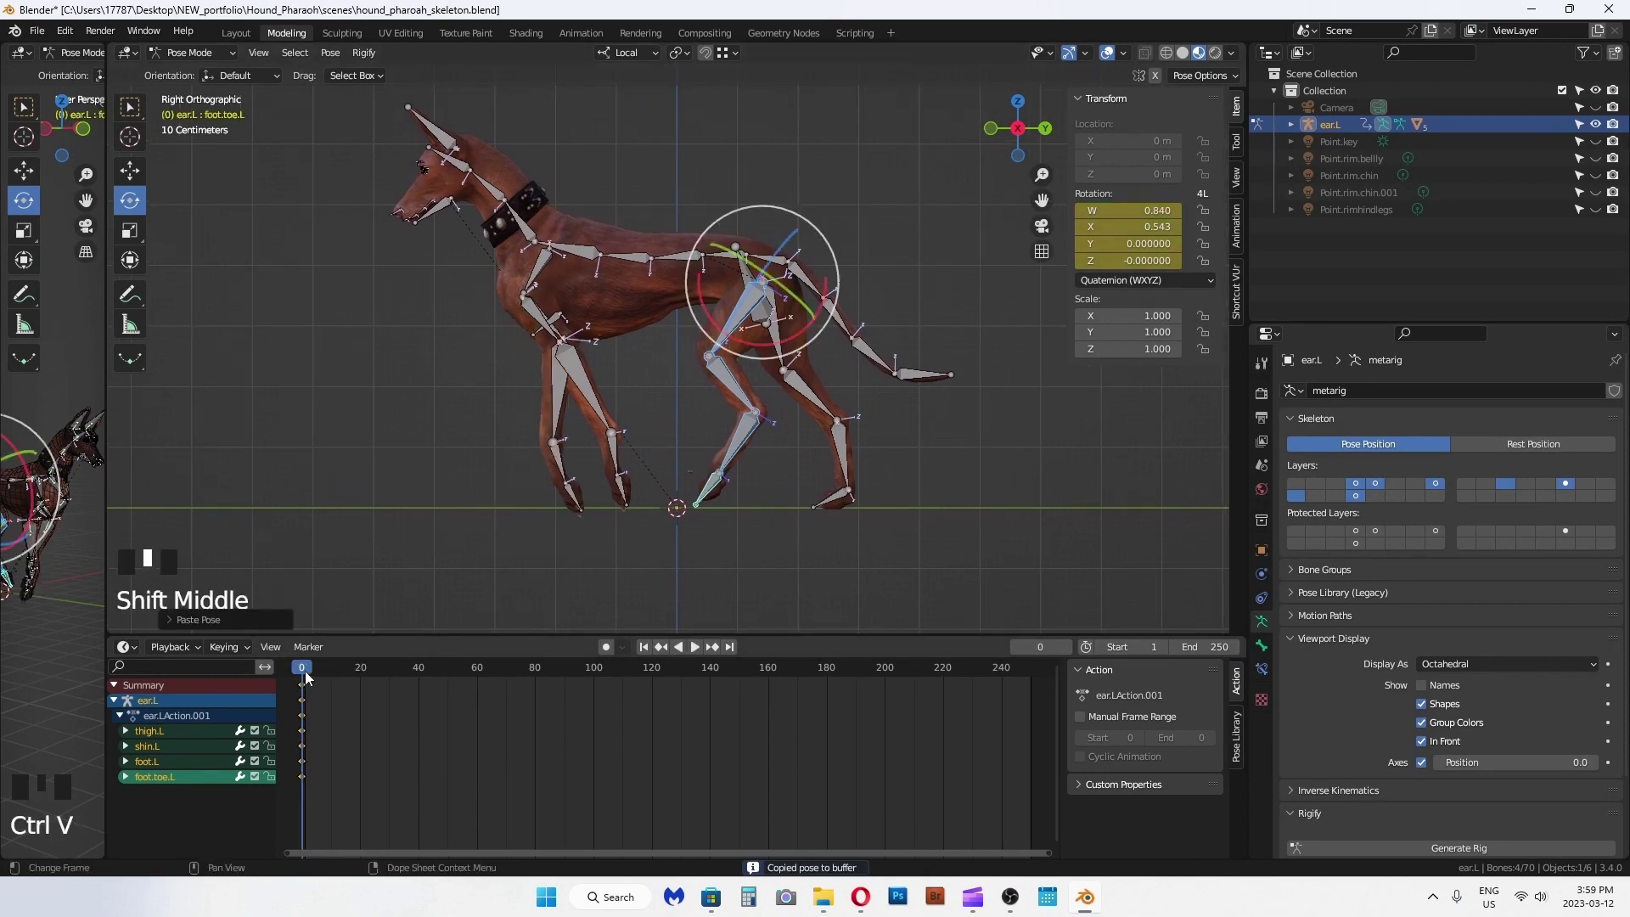
left_click_drag(304, 671, 360, 680)
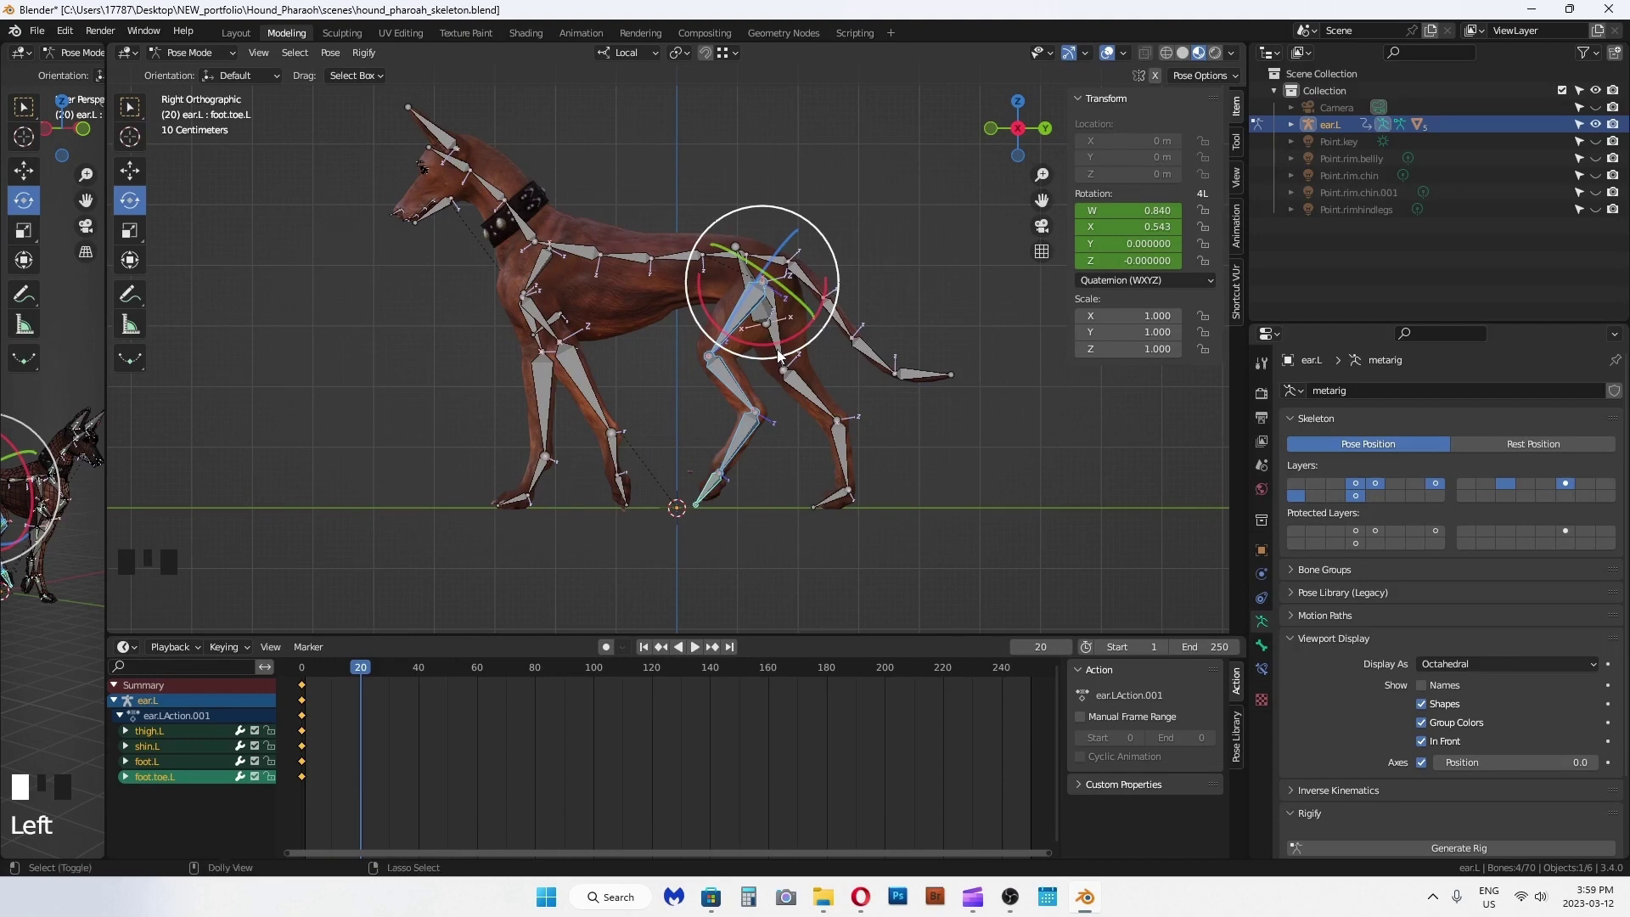
key("ctrl+shift+v")
key("ctrl+shift+v")
key("ctrl+shift+v")
key("ctrl+shift+v")
key("ctrl+shift+v")
key("ctrl+shift+v")
key("ctrl+shift+v")
key("ctrl+shift+v")
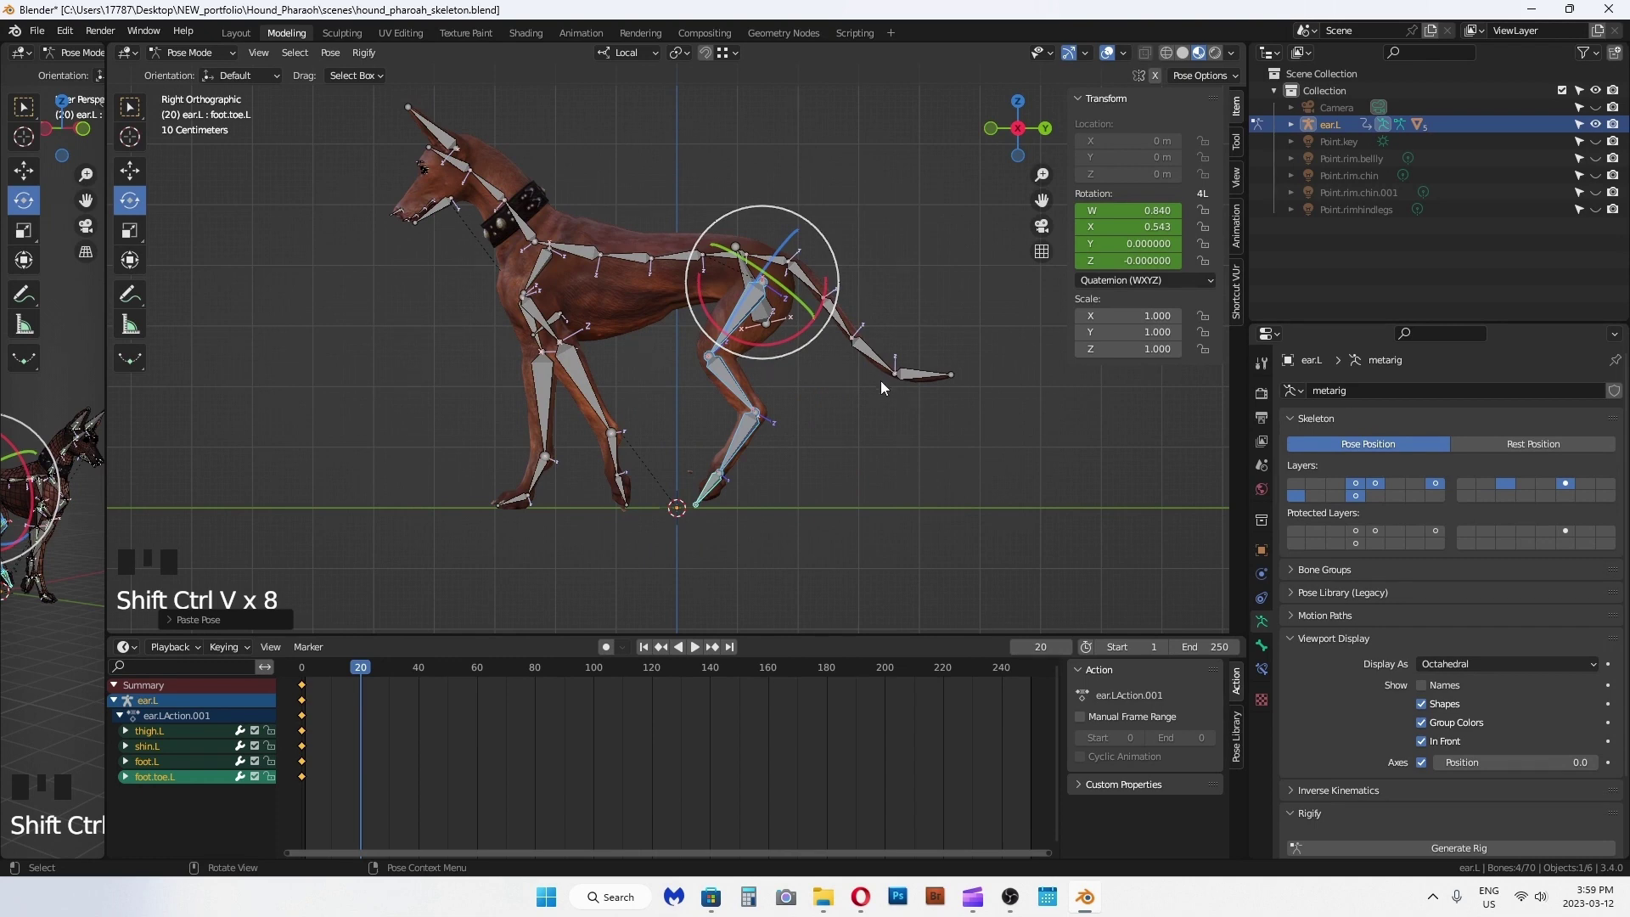
Step: Select the right hind leg bones thigh.R, shin.R, foot.R and foot.toe.R and insert a Rotation keyframe at frame 20
middle_click_drag(880, 383, 785, 375)
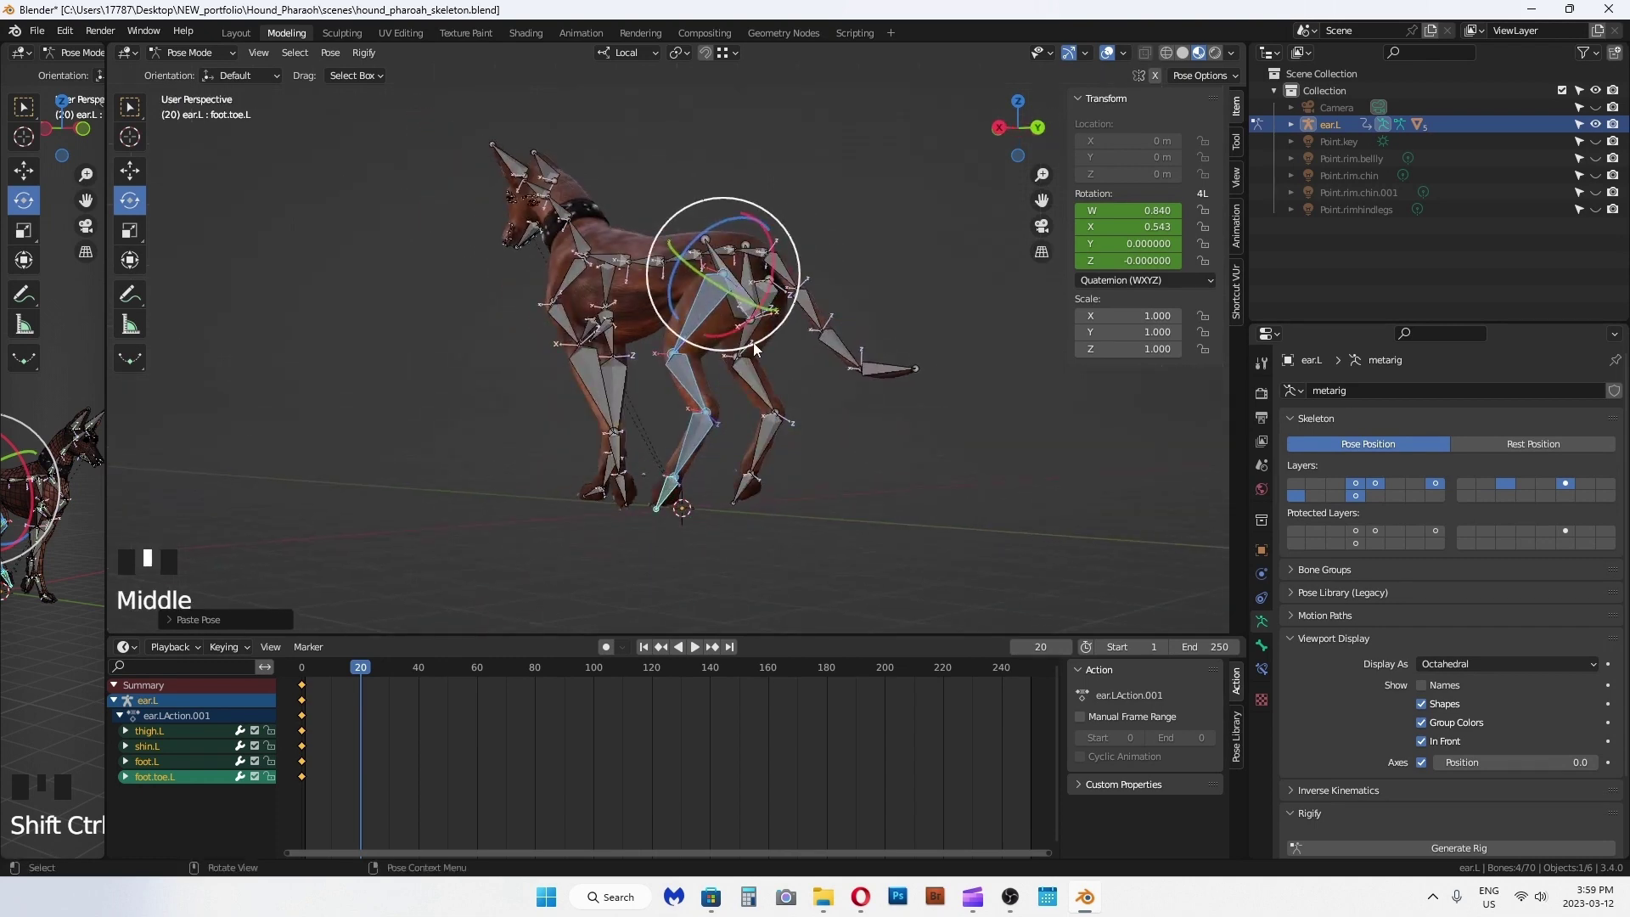
left_click(749, 341)
left_click(754, 389, "shift")
left_click(758, 452, "shift")
left_click(746, 492, "shift")
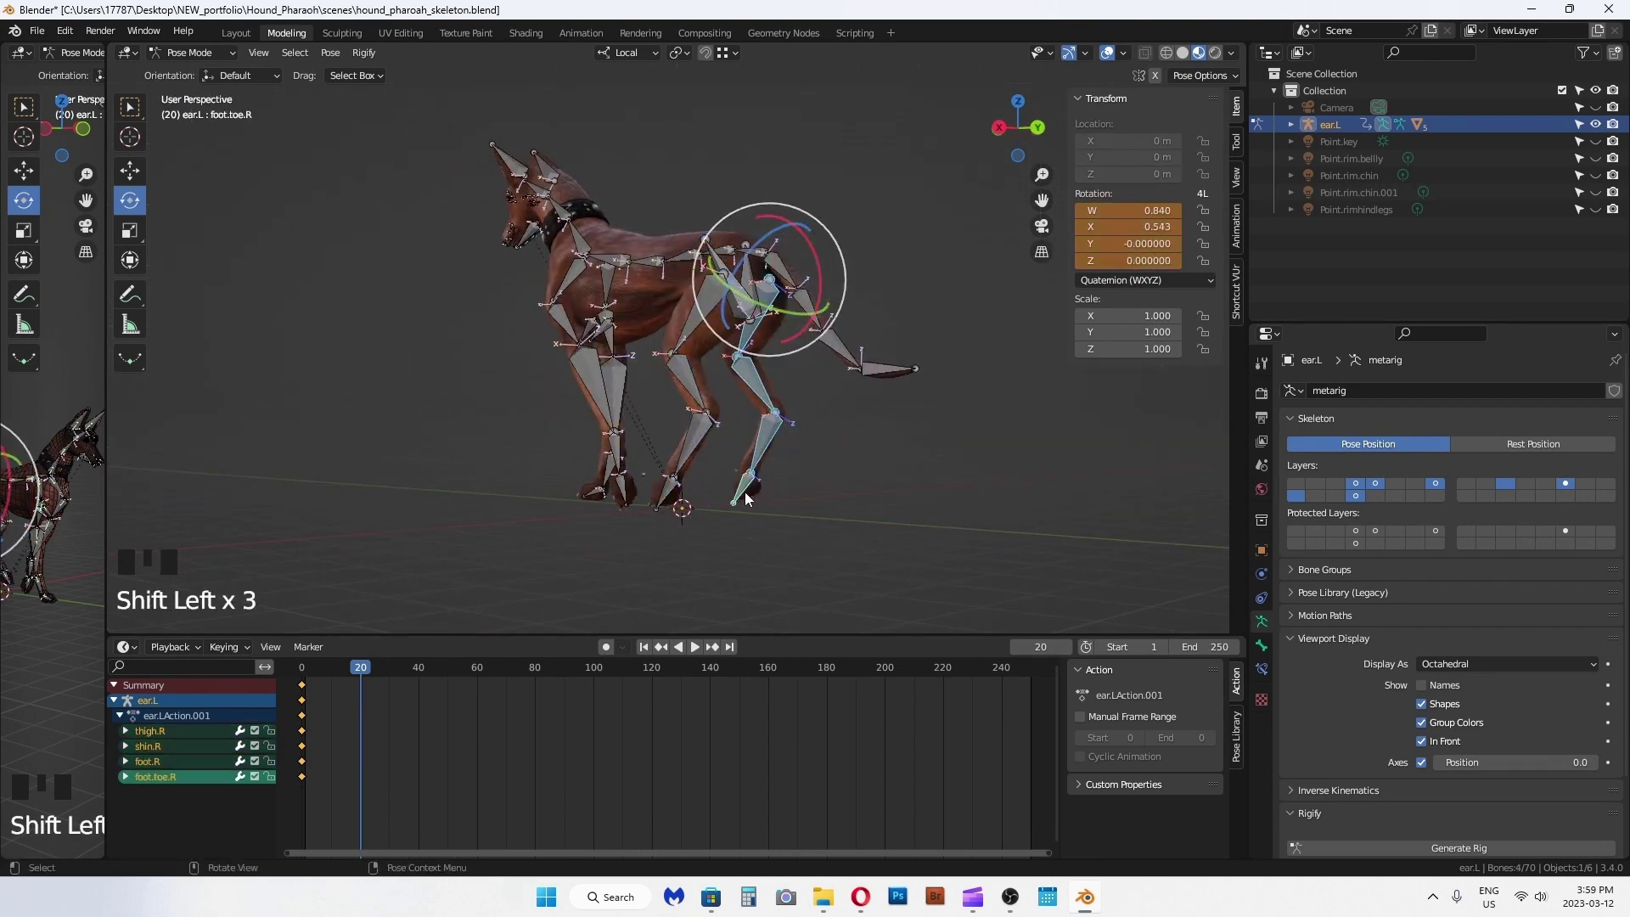
key("i")
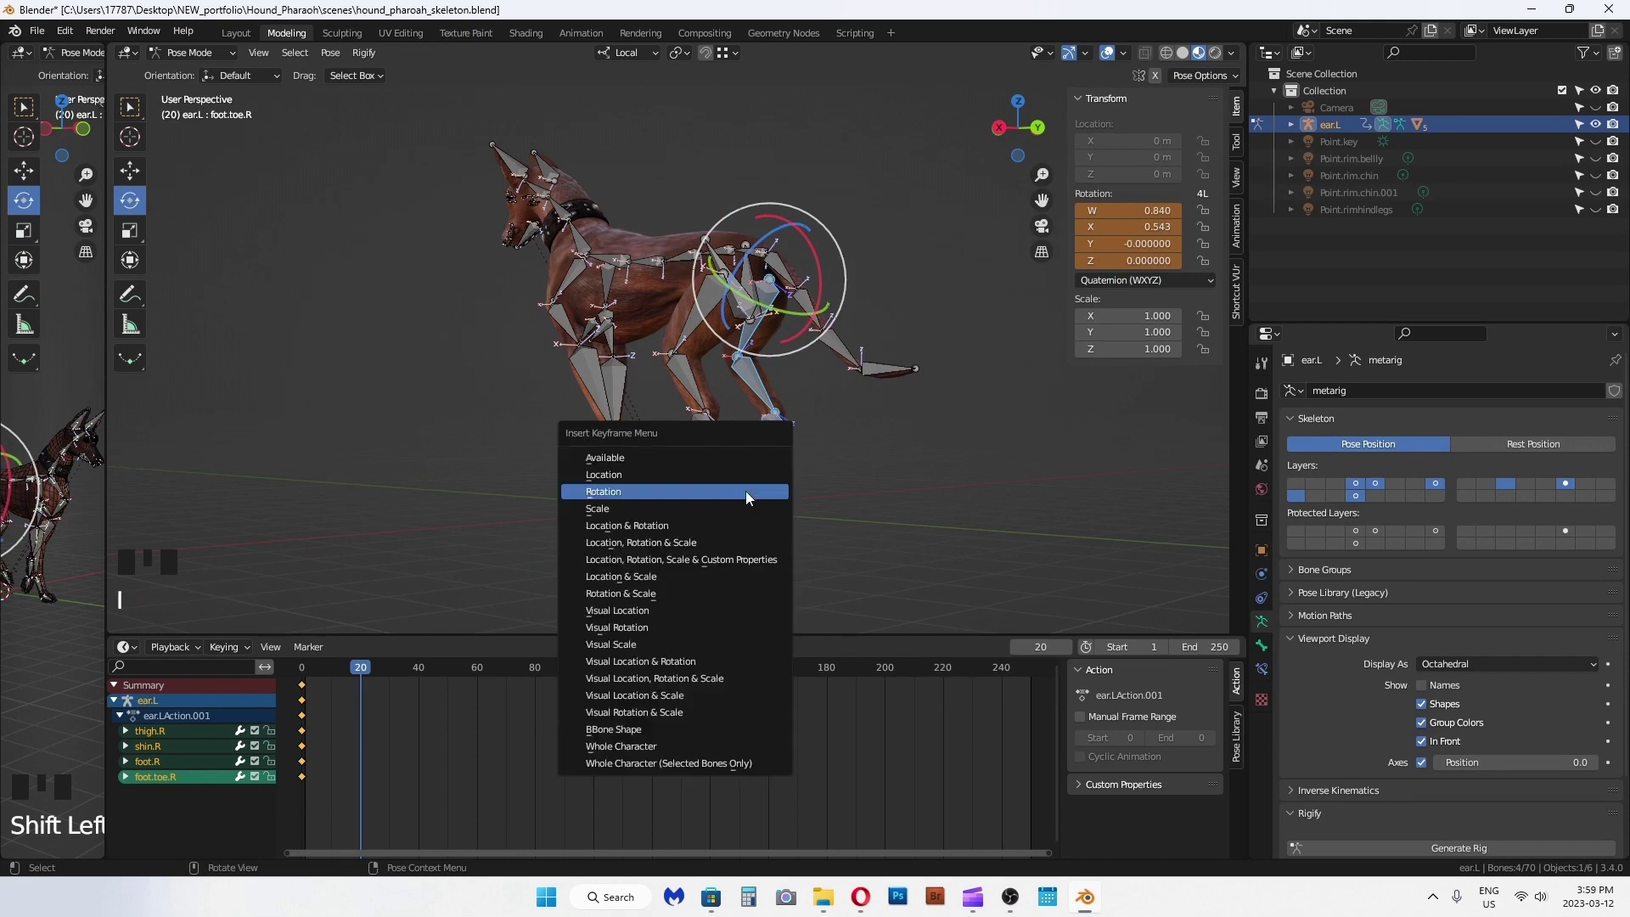
left_click(745, 491)
Step: Clear the location and rotation of the left hind leg bones from thigh.L to foot.toe.L and insert a Rotation keyframe at frame 20
middle_click_drag(745, 491, 704, 384)
left_click(698, 379)
left_click(703, 442, "shift")
left_click(689, 476, "shift")
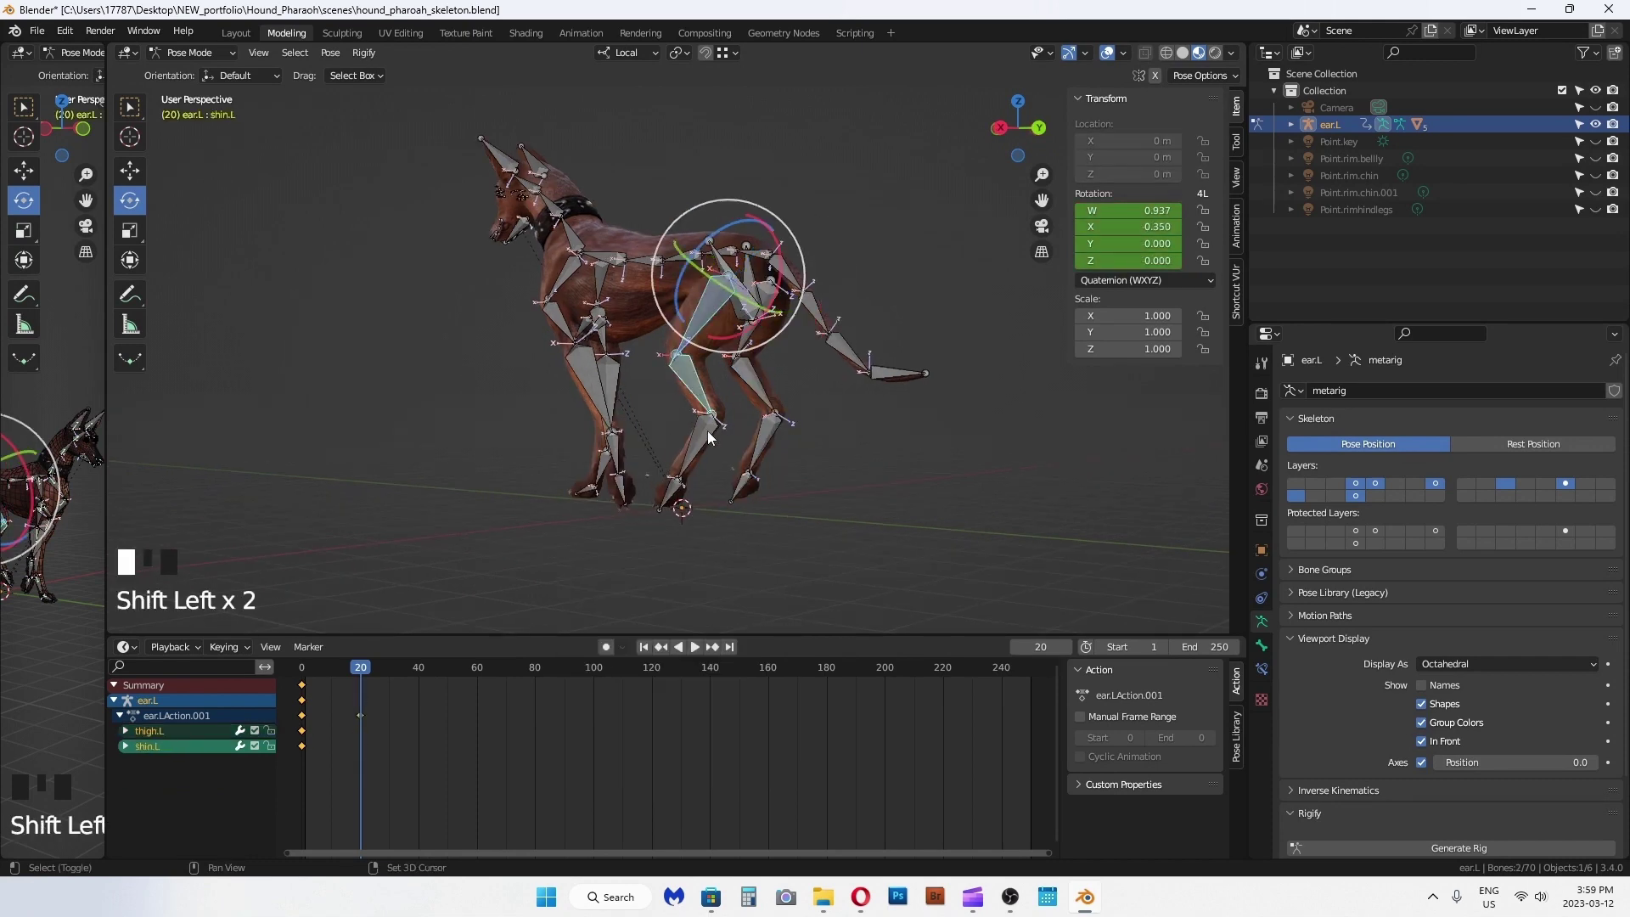
left_click(674, 499, "shift")
key("ctrl+g")
left_click(700, 493)
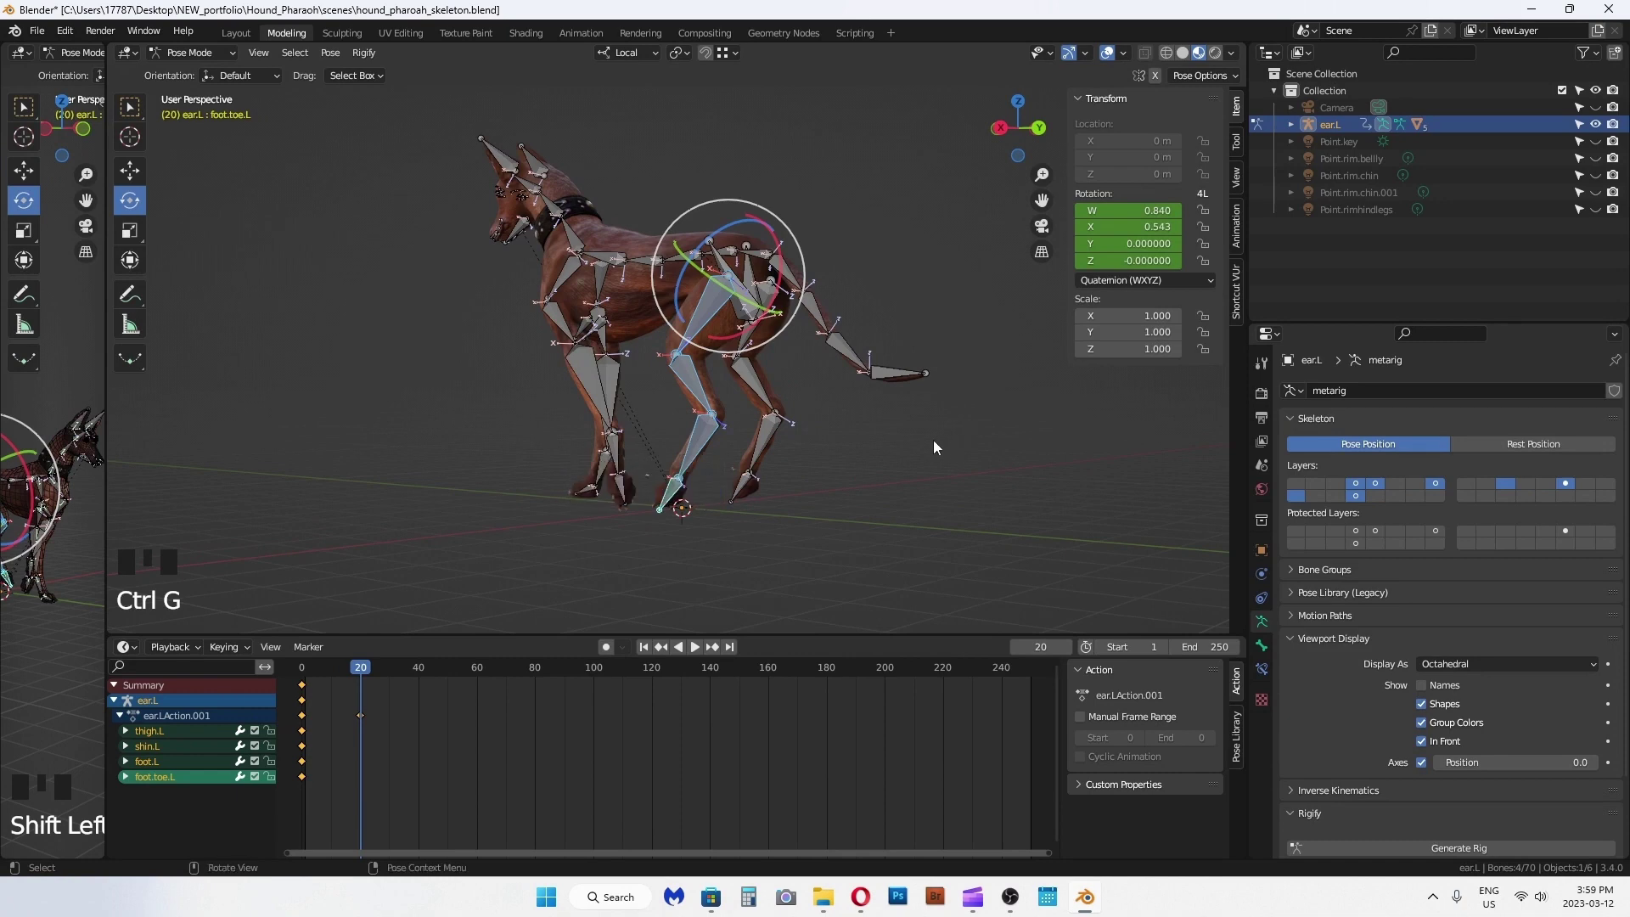
key("alt+g")
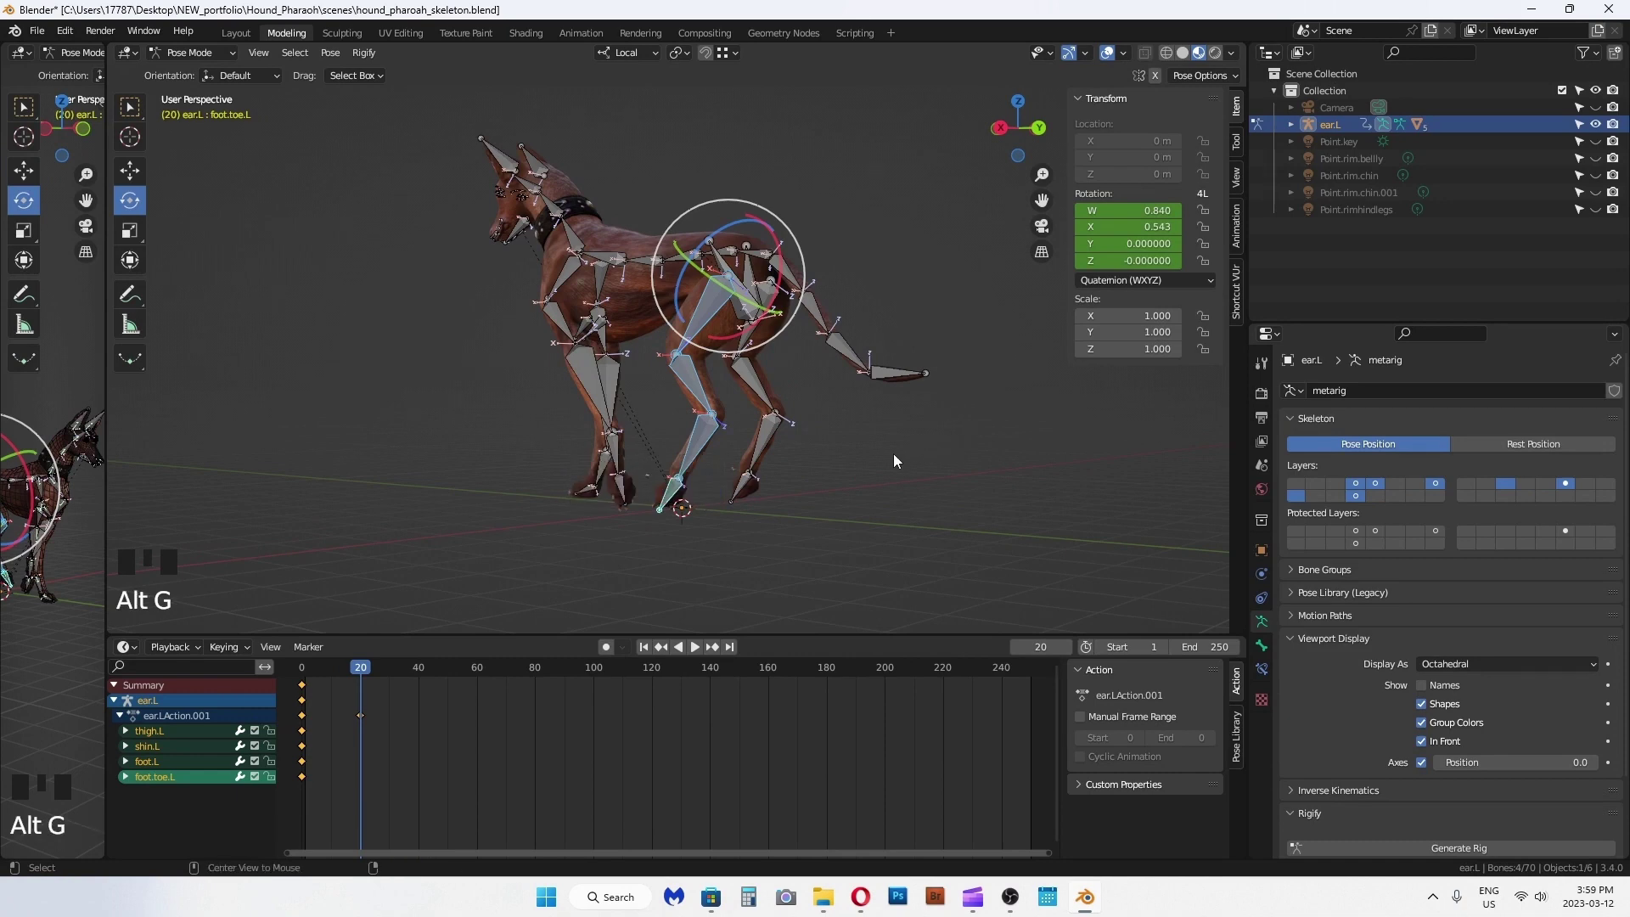
key("alt+r")
key("alt+r")
key("alt+r")
key("alt+r")
key("alt+r")
key("alt+r")
middle_click_drag(868, 440, 939, 440)
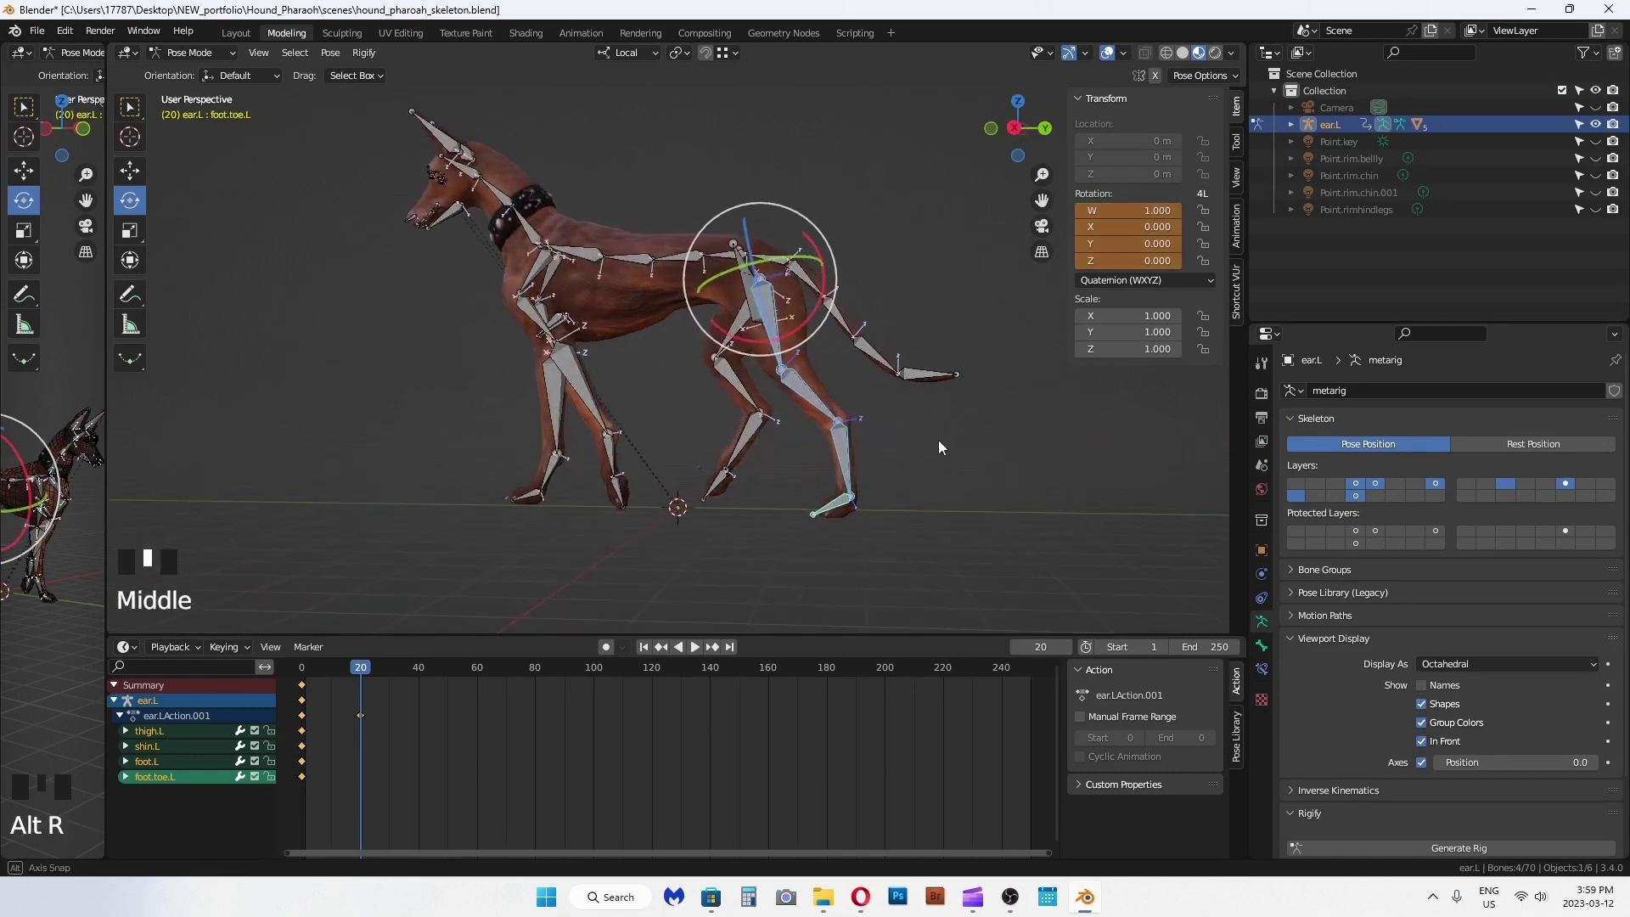
key("i")
left_click(938, 442)
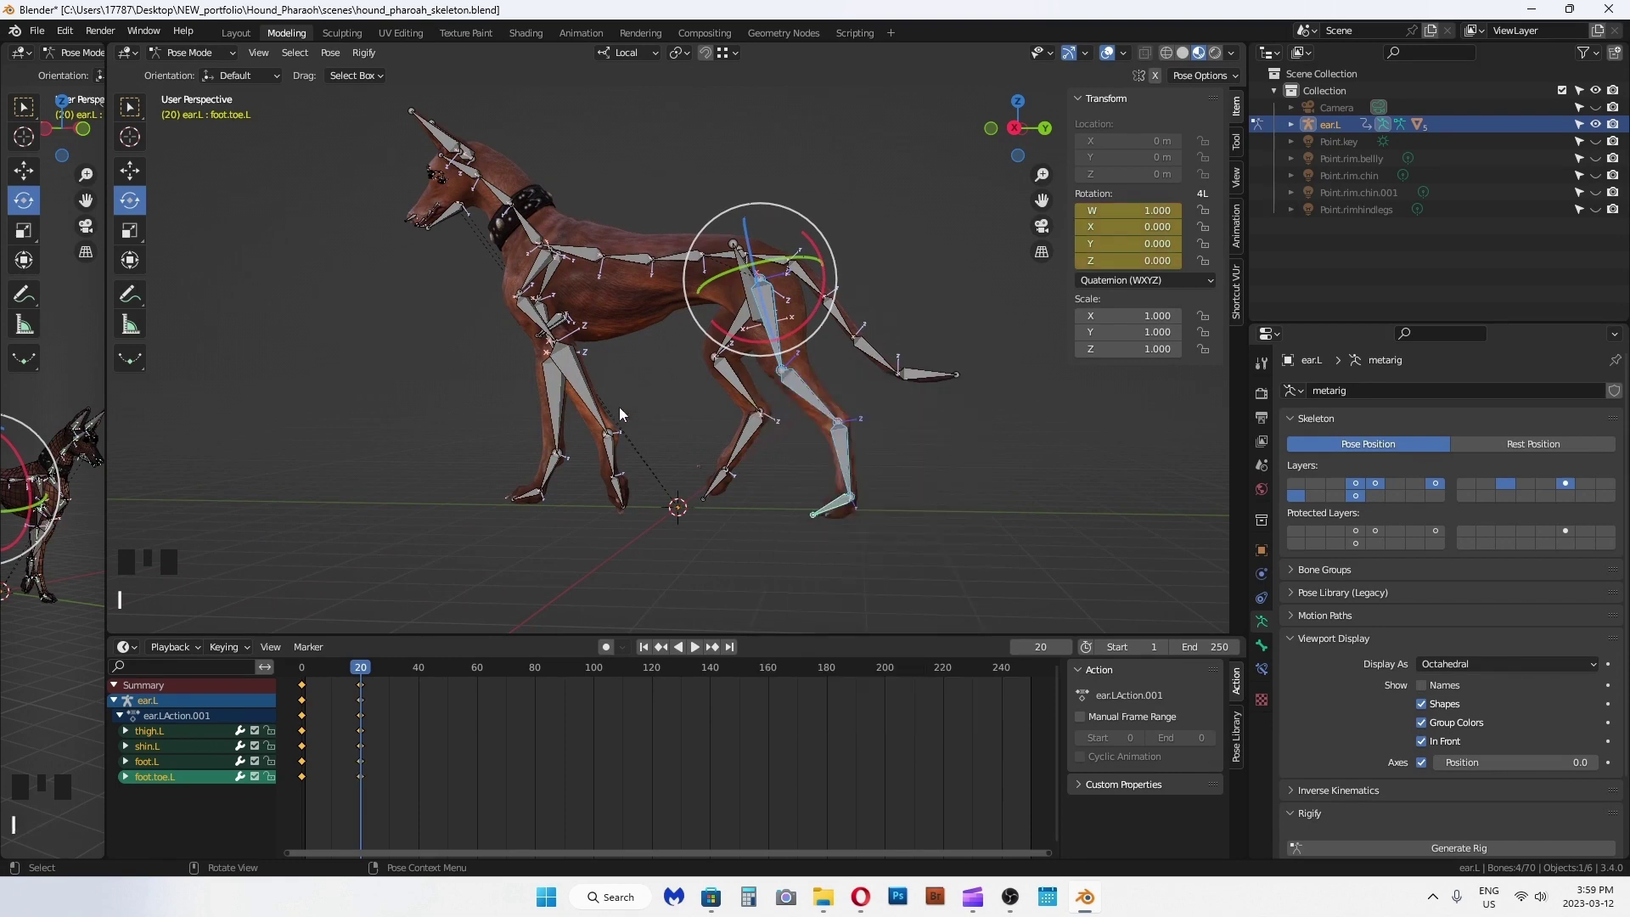
Step: Copy the pose of the left front leg bones from front_thigh.L to front_toe.L and paste it flipped onto the right front leg
middle_click_drag(619, 406, 523, 314)
left_click(525, 316)
left_click(581, 386, "shift")
left_click(614, 458, "shift")
left_click(626, 495, "shift")
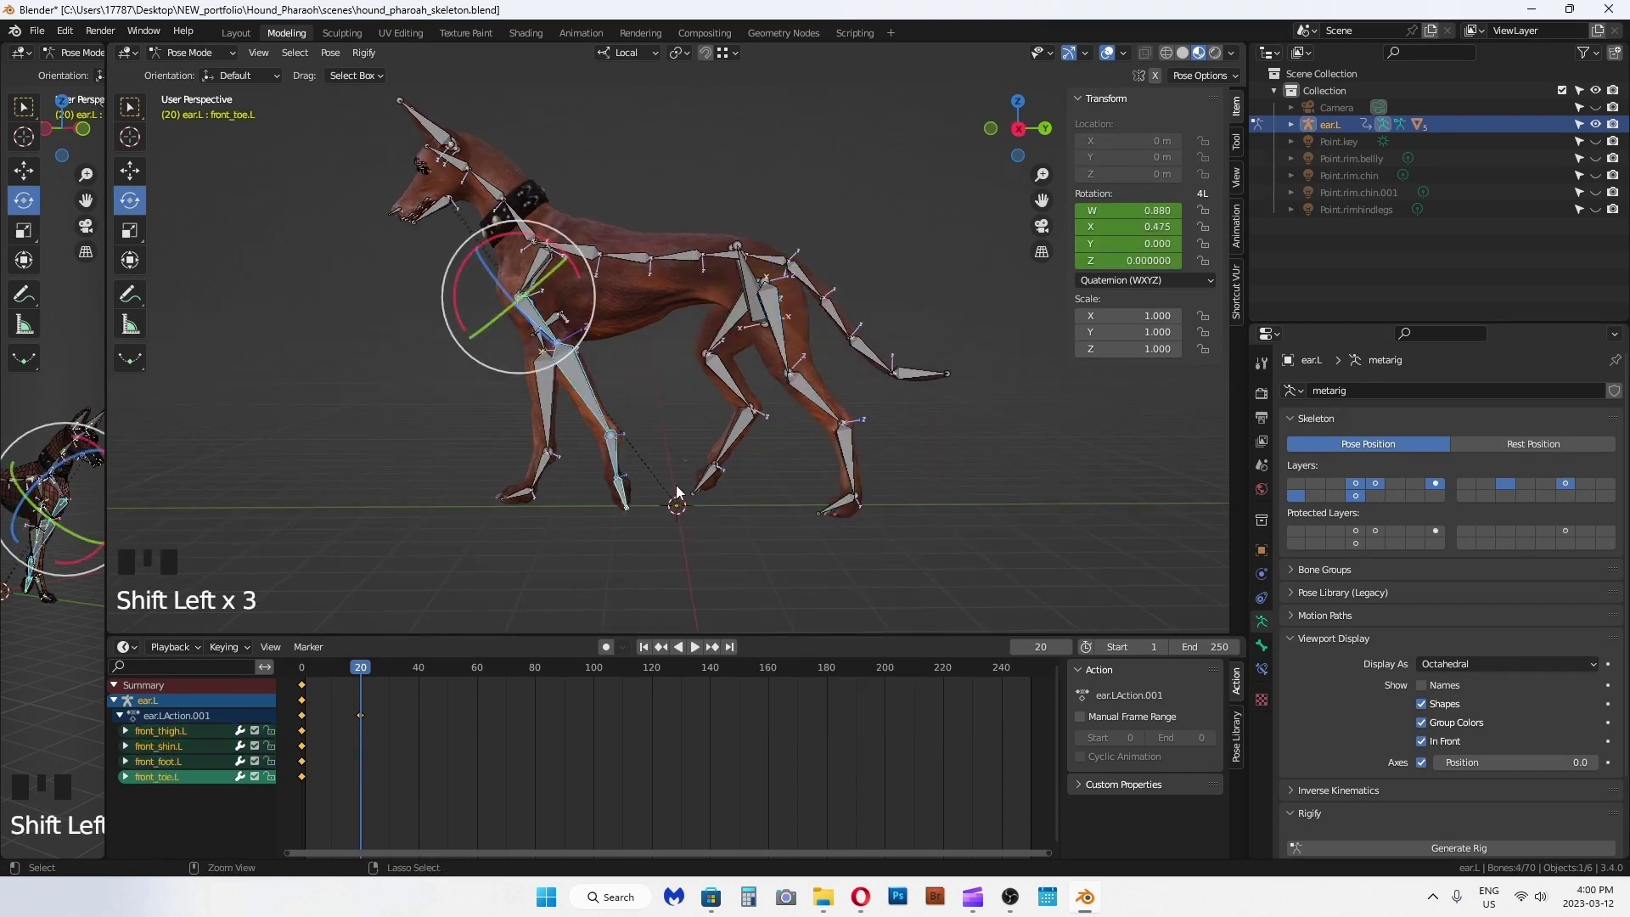
key("ctrl+c")
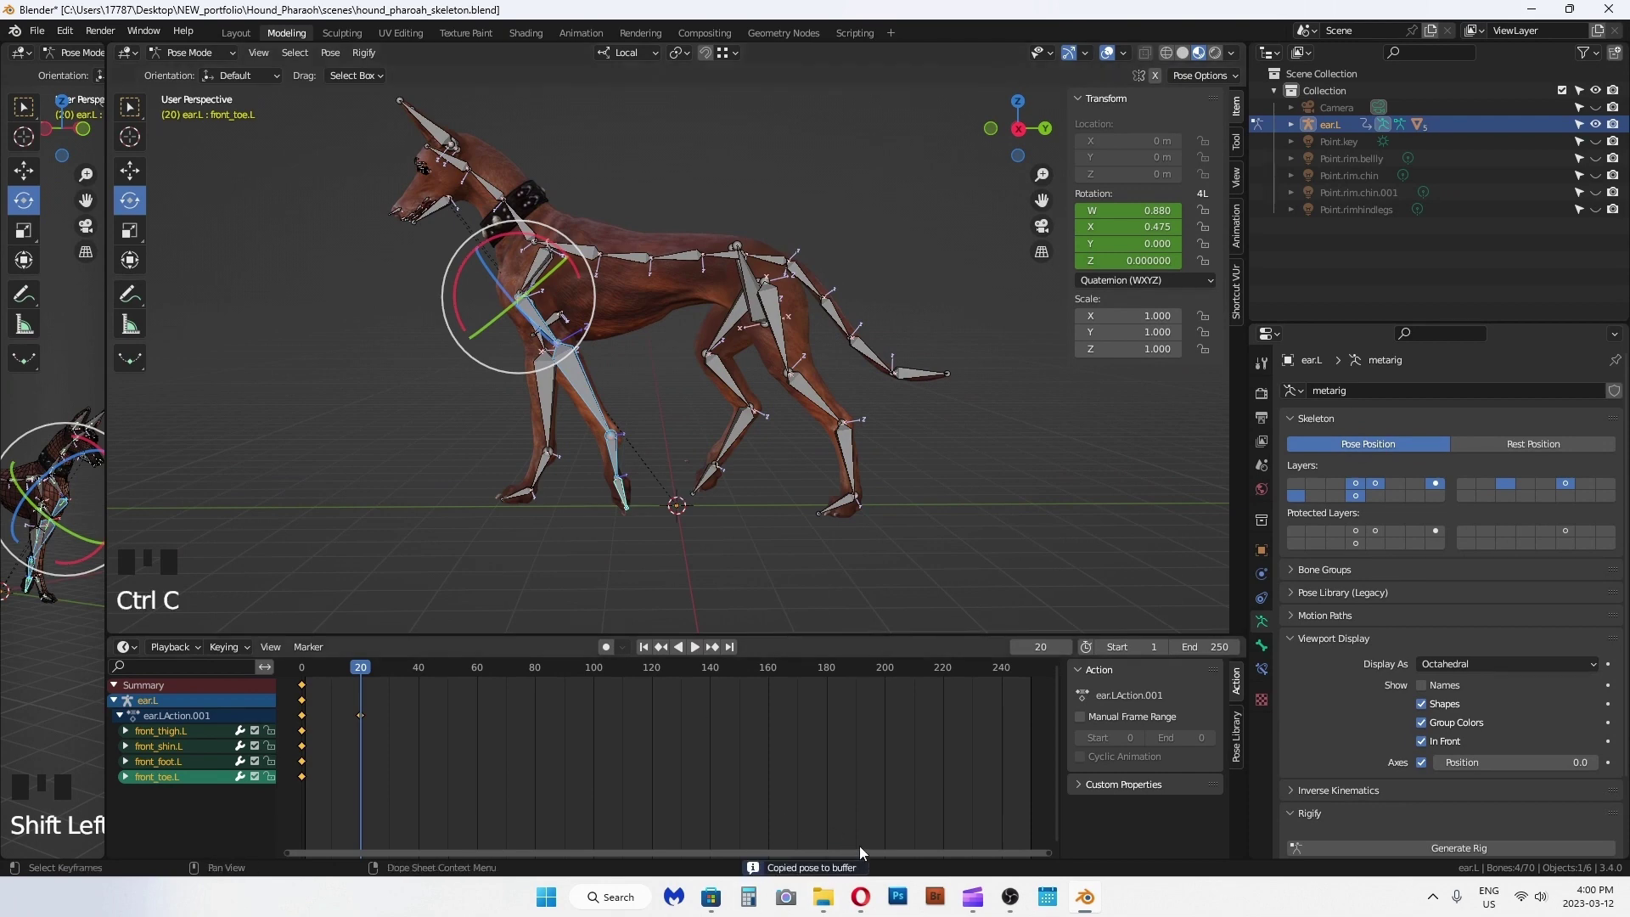
middle_click_drag(650, 284, 625, 360)
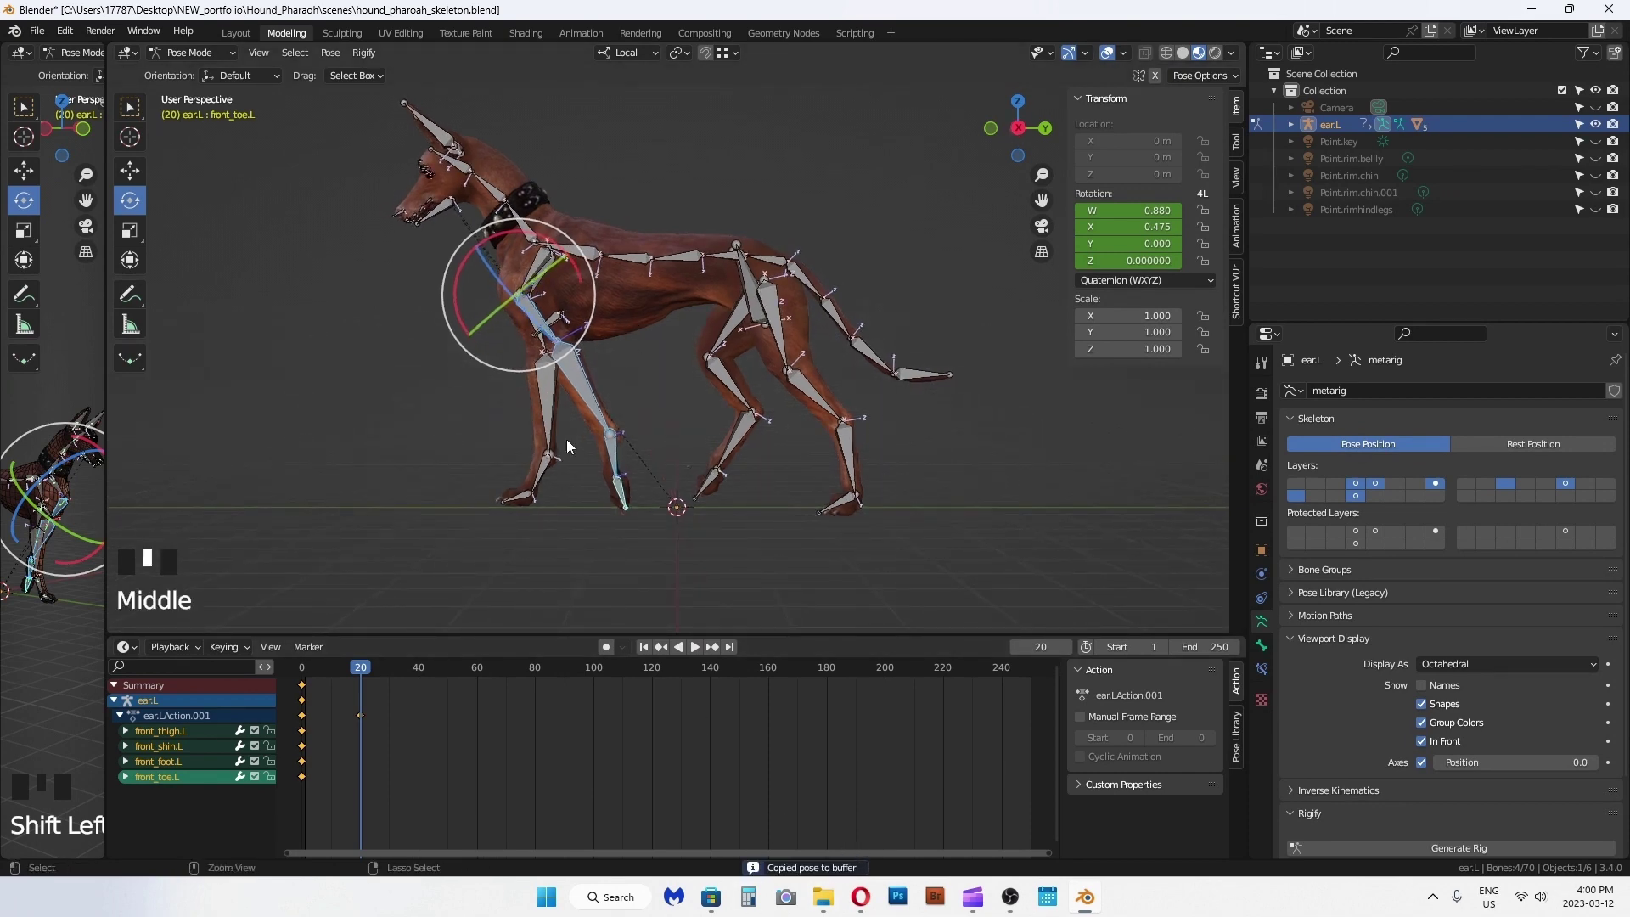
key("ctrl+shift+v")
key("ctrl+shift+v")
key("ctrl+shift+v")
key("ctrl+shift+v")
key("ctrl+shift+v")
key("ctrl+shift+v")
key("ctrl+shift+v")
key("ctrl+shift+v")
key("ctrl+shift+v")
key("ctrl+shift+v")
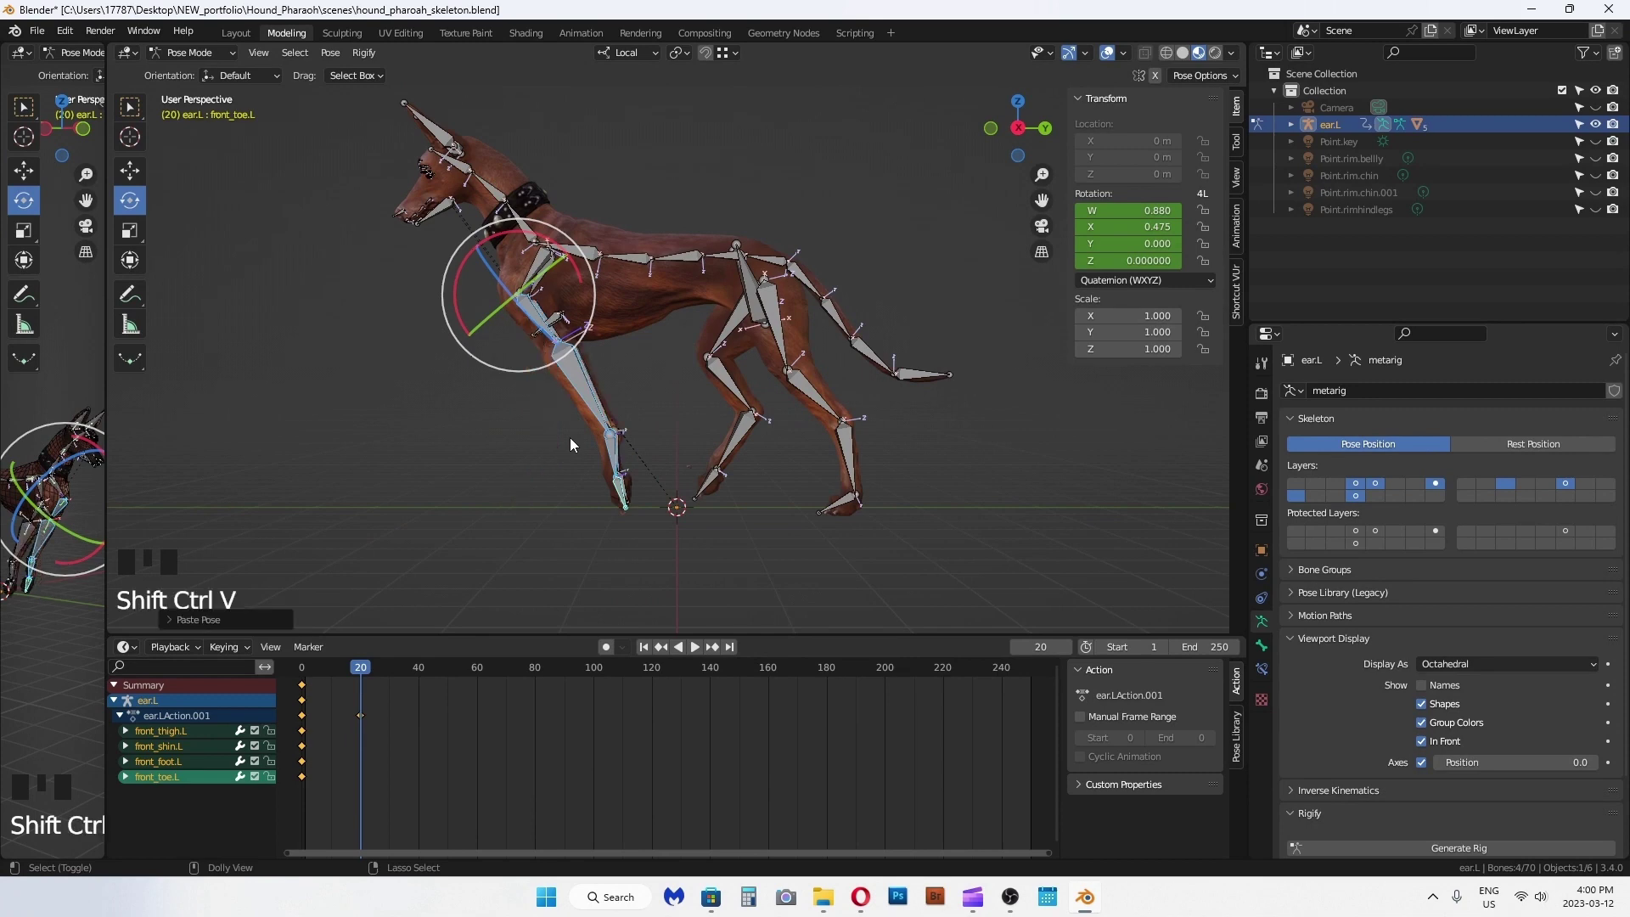
Step: Select the right front leg bones front_thigh.R, front_shin.R, front_foot.R and front_toe.R and insert a Rotation keyframe at frame 20
middle_click_drag(637, 421, 580, 427)
left_click(592, 331)
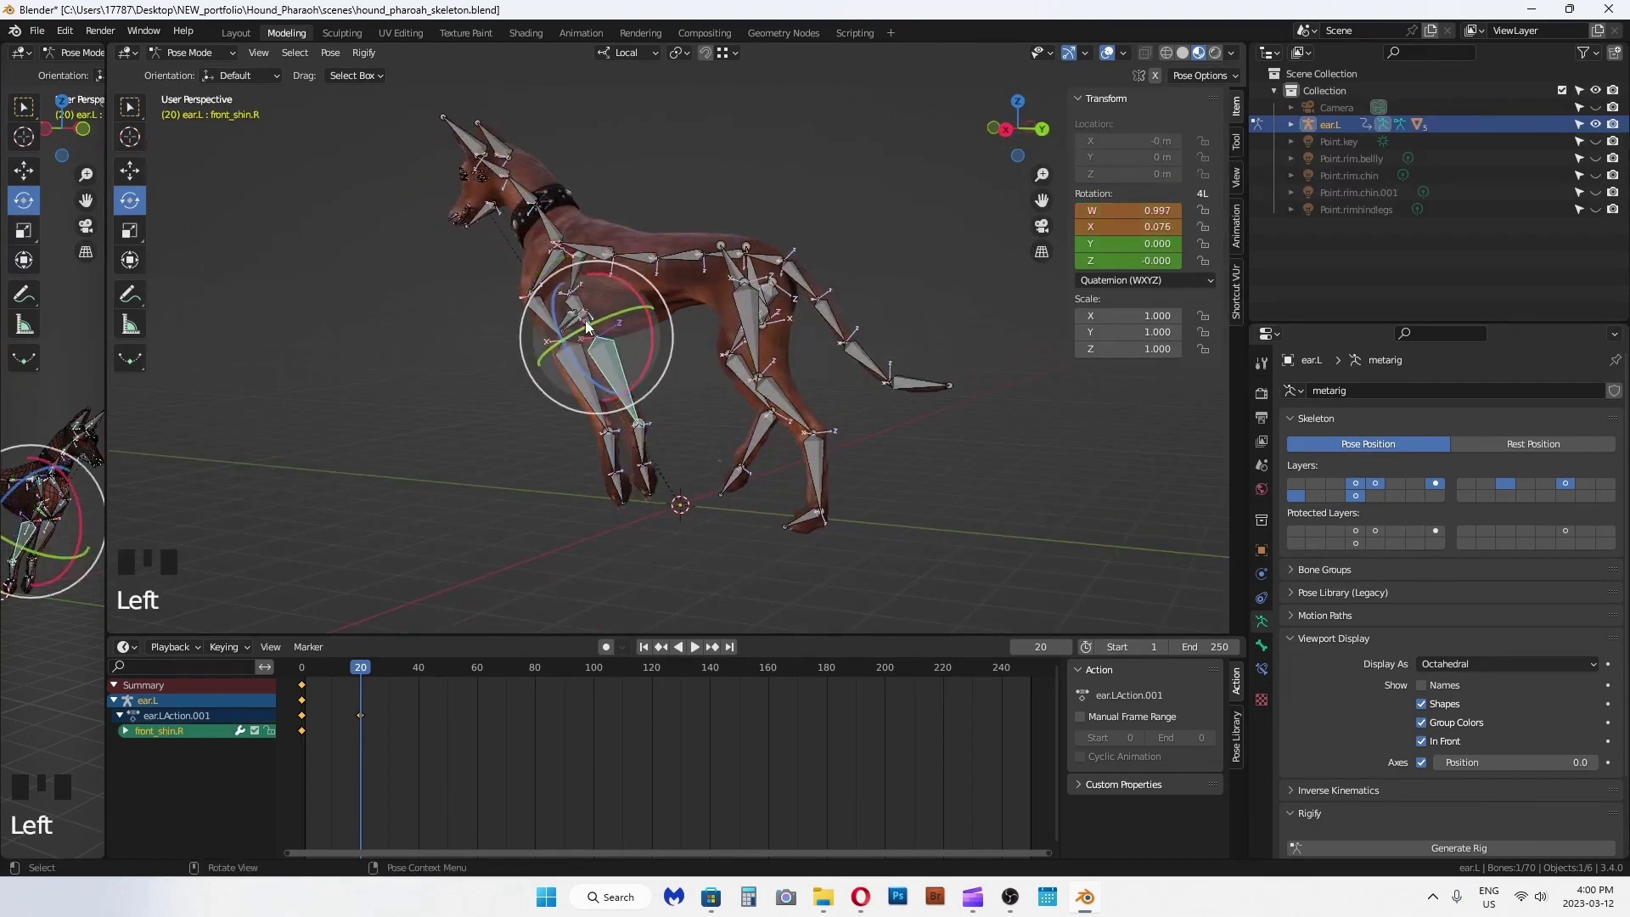
middle_click_drag(587, 322, 583, 297)
left_click(583, 297, "shift")
left_click(646, 440, "shift")
left_click(651, 477, "shift")
left_click(653, 484, "shift")
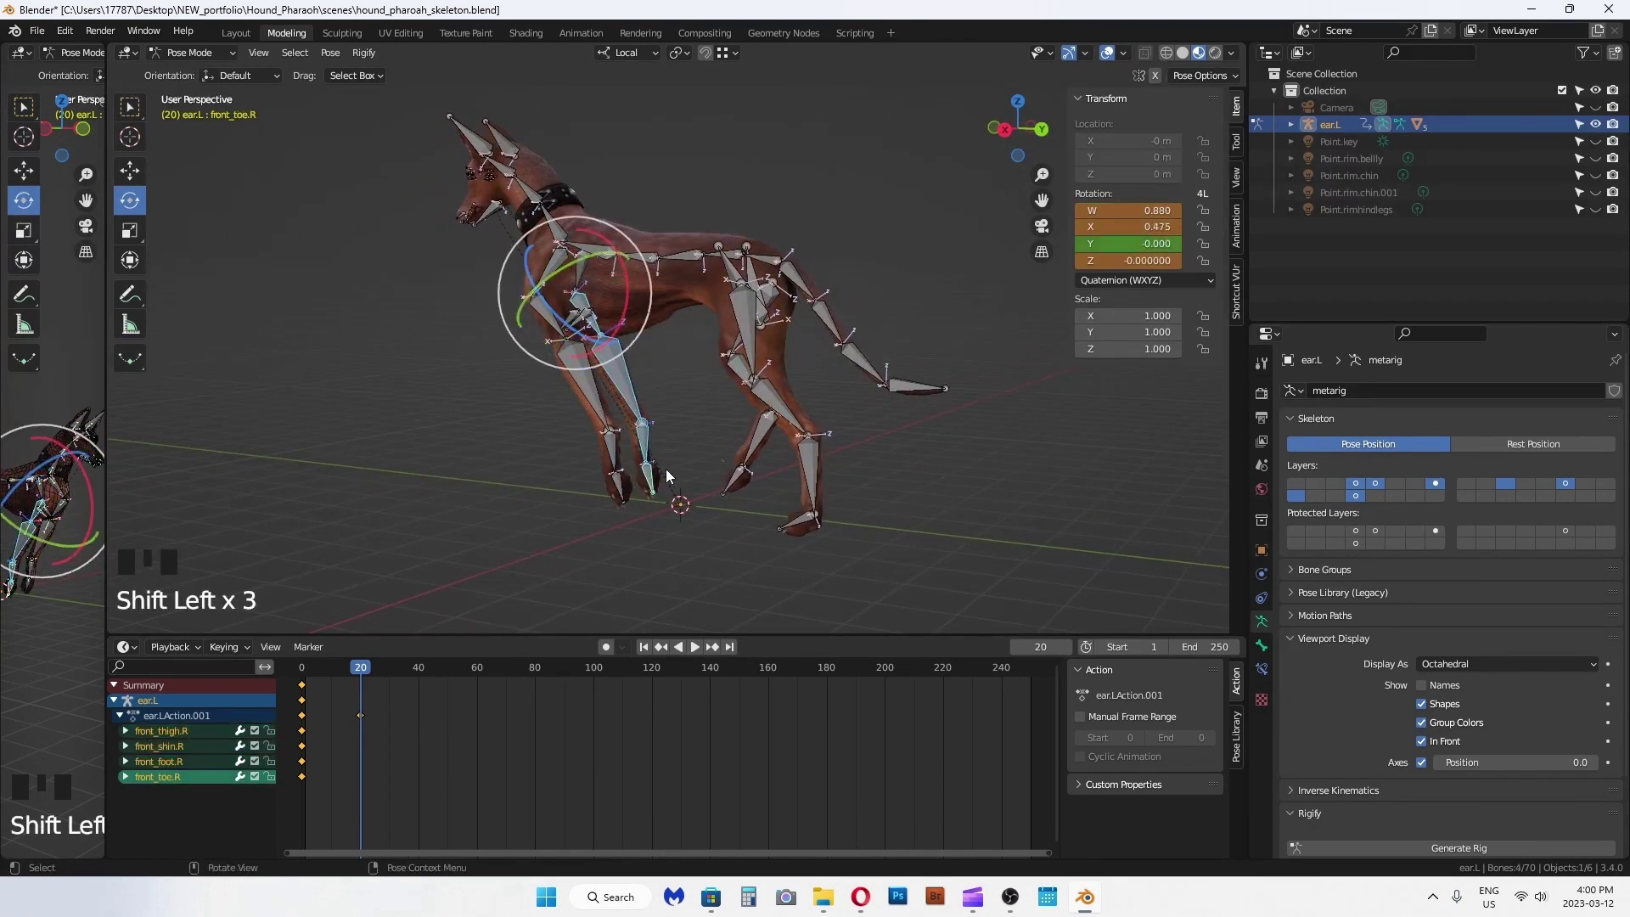
key("i")
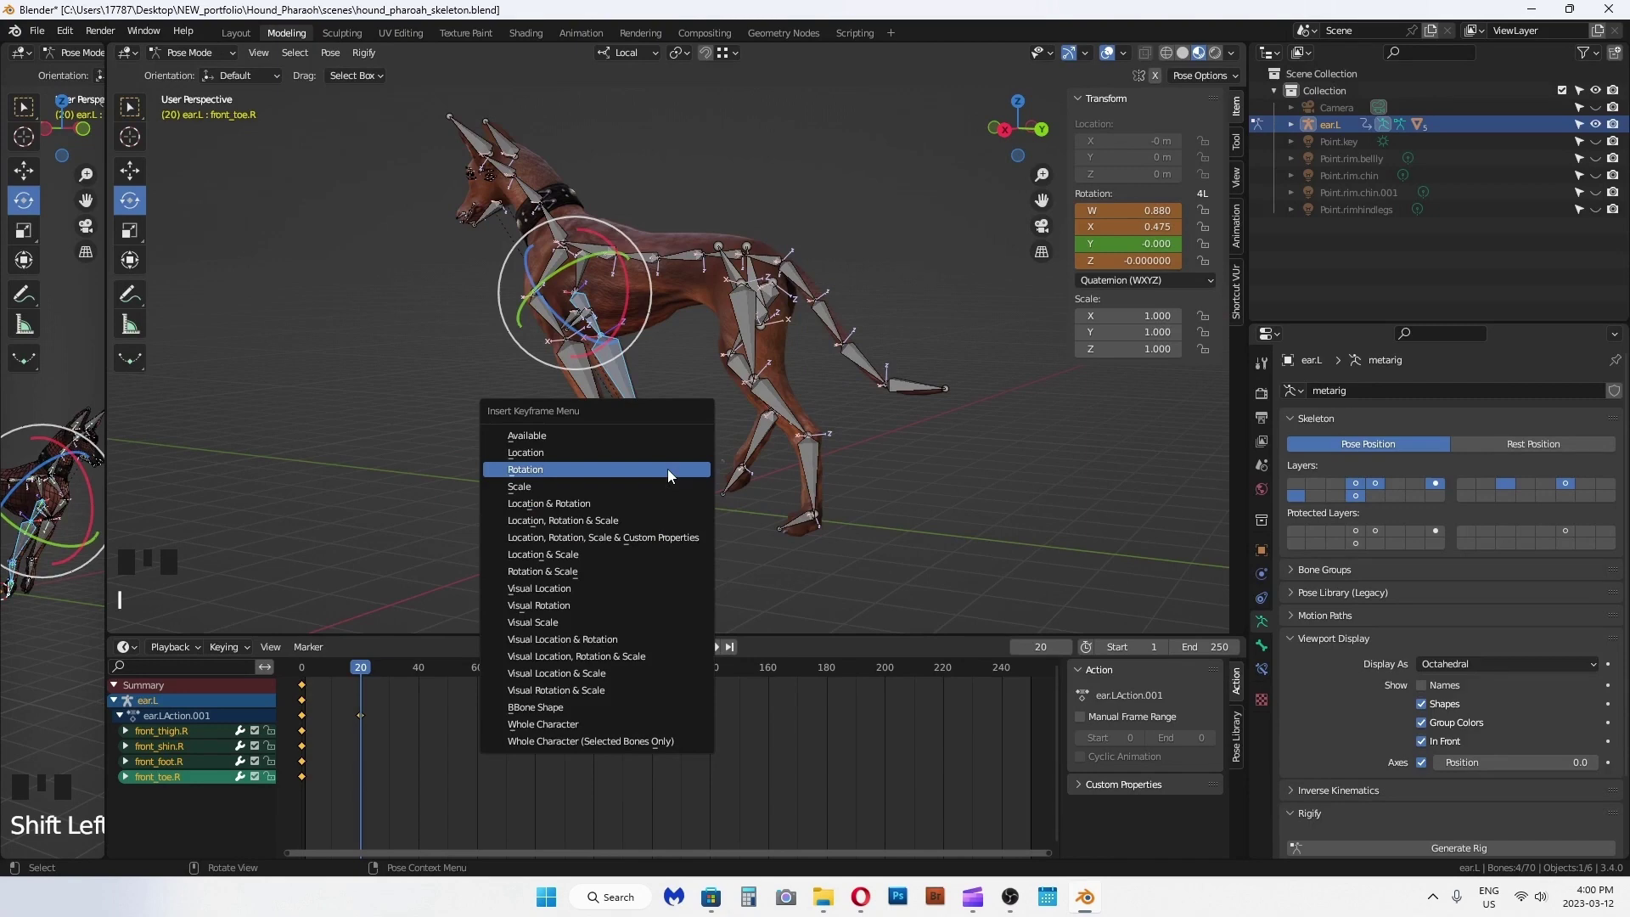
left_click(667, 469)
Step: Clear the location and rotation of the left front leg bones from front_thigh.L to front_toe.L and insert a Rotation keyframe at frame 20
left_click(548, 301)
left_click(611, 435, "shift")
left_click(616, 462, "shift")
left_click(624, 487, "shift")
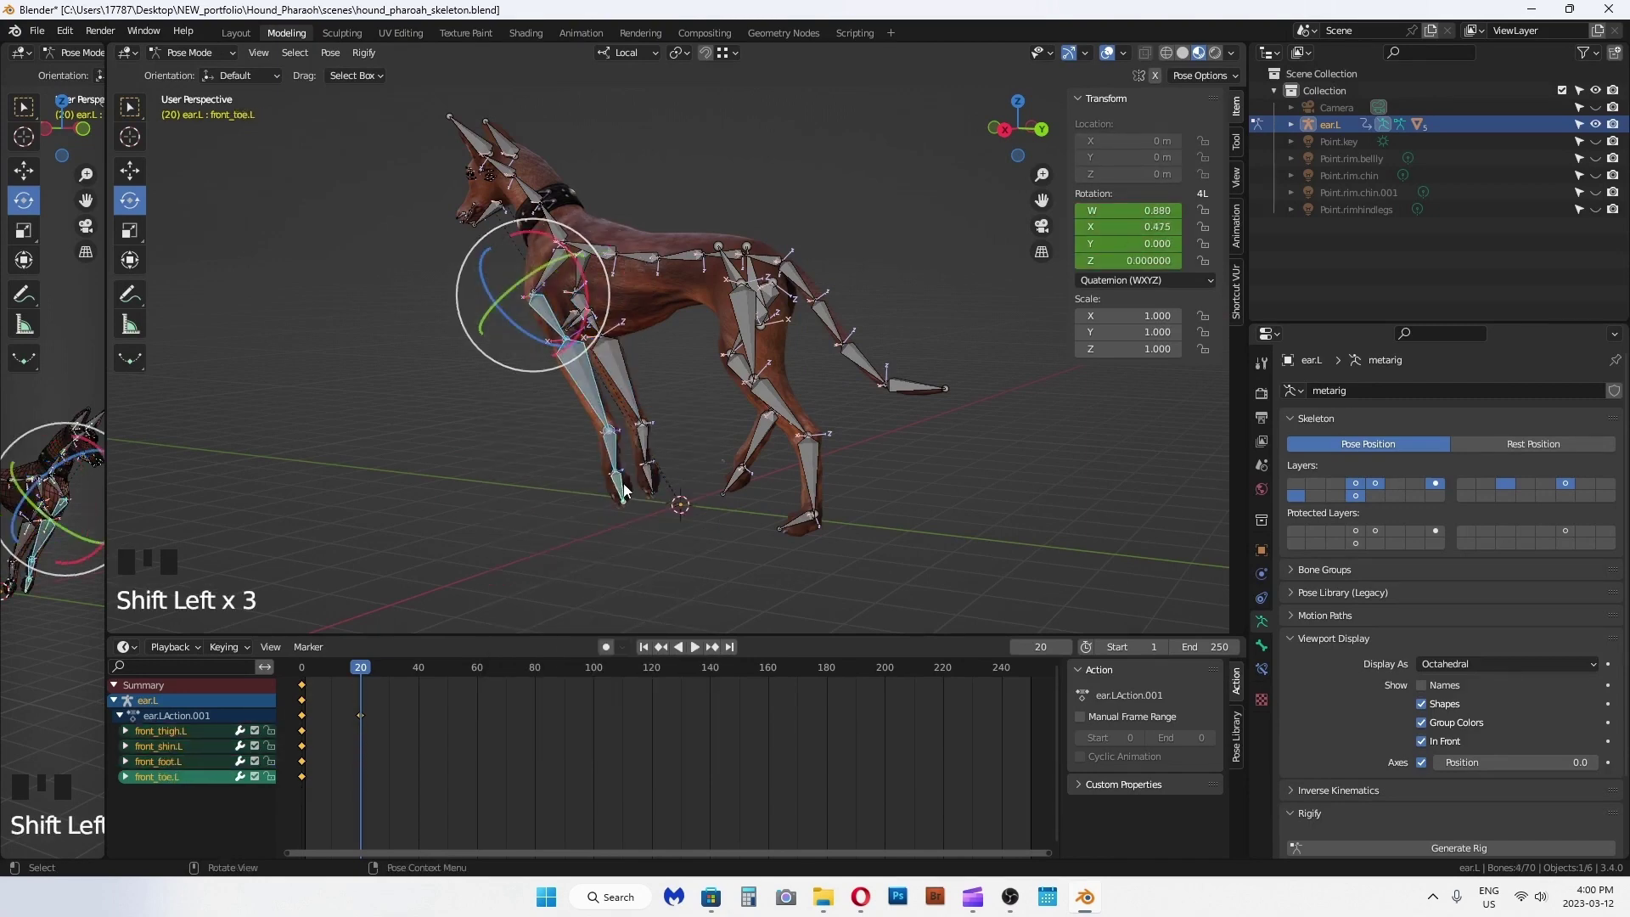
key("alt+g")
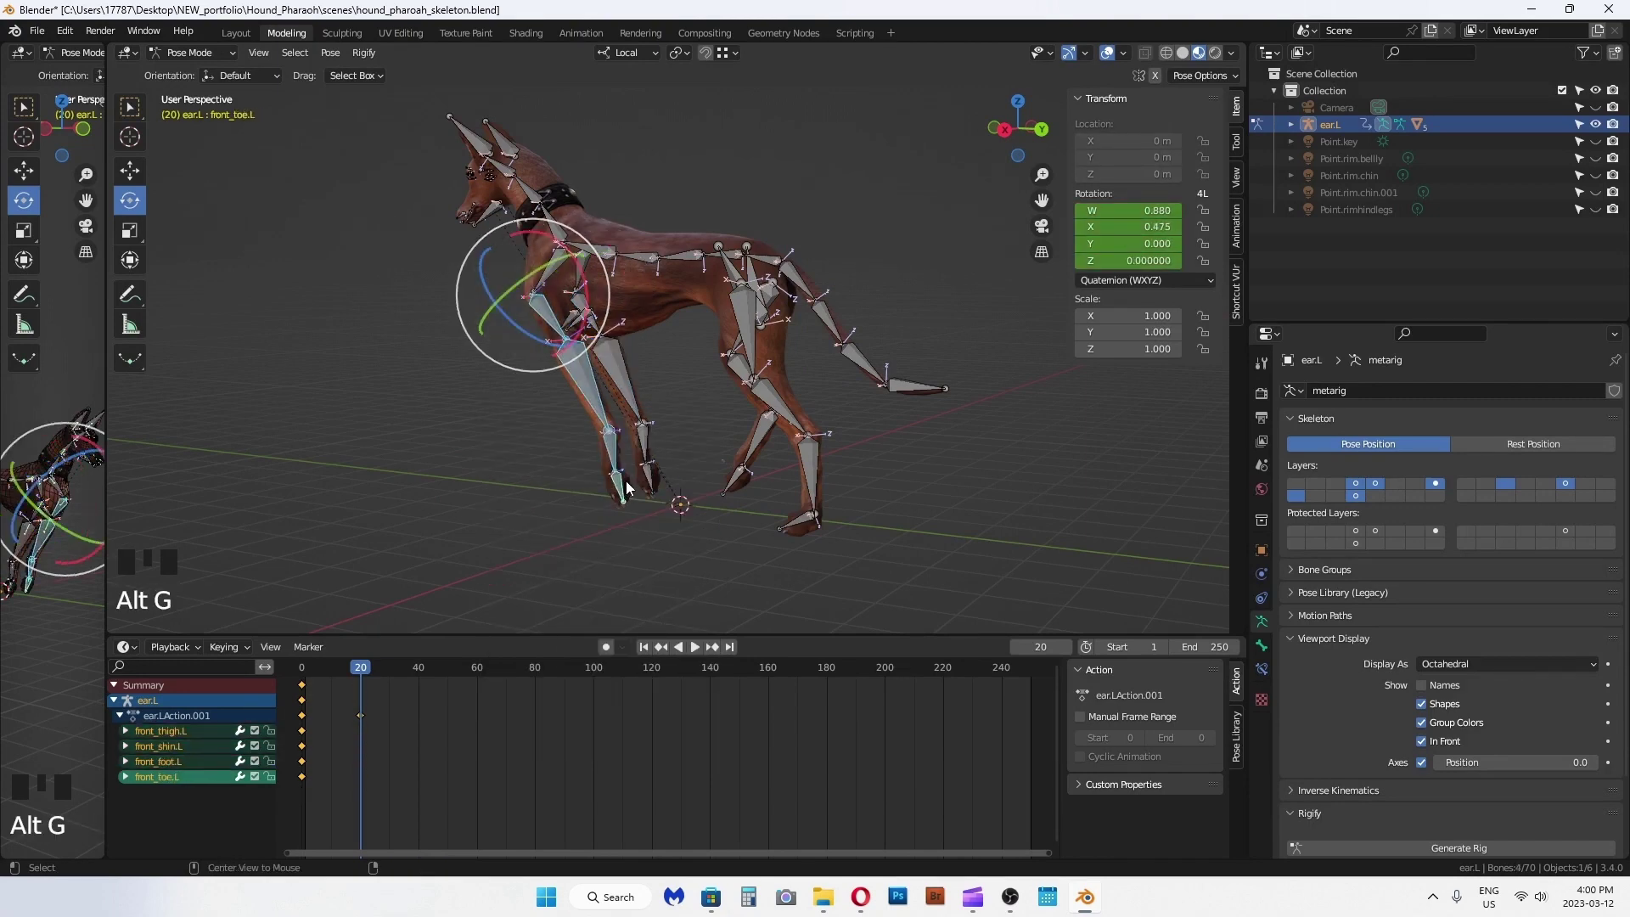
key("alt+r")
key("i")
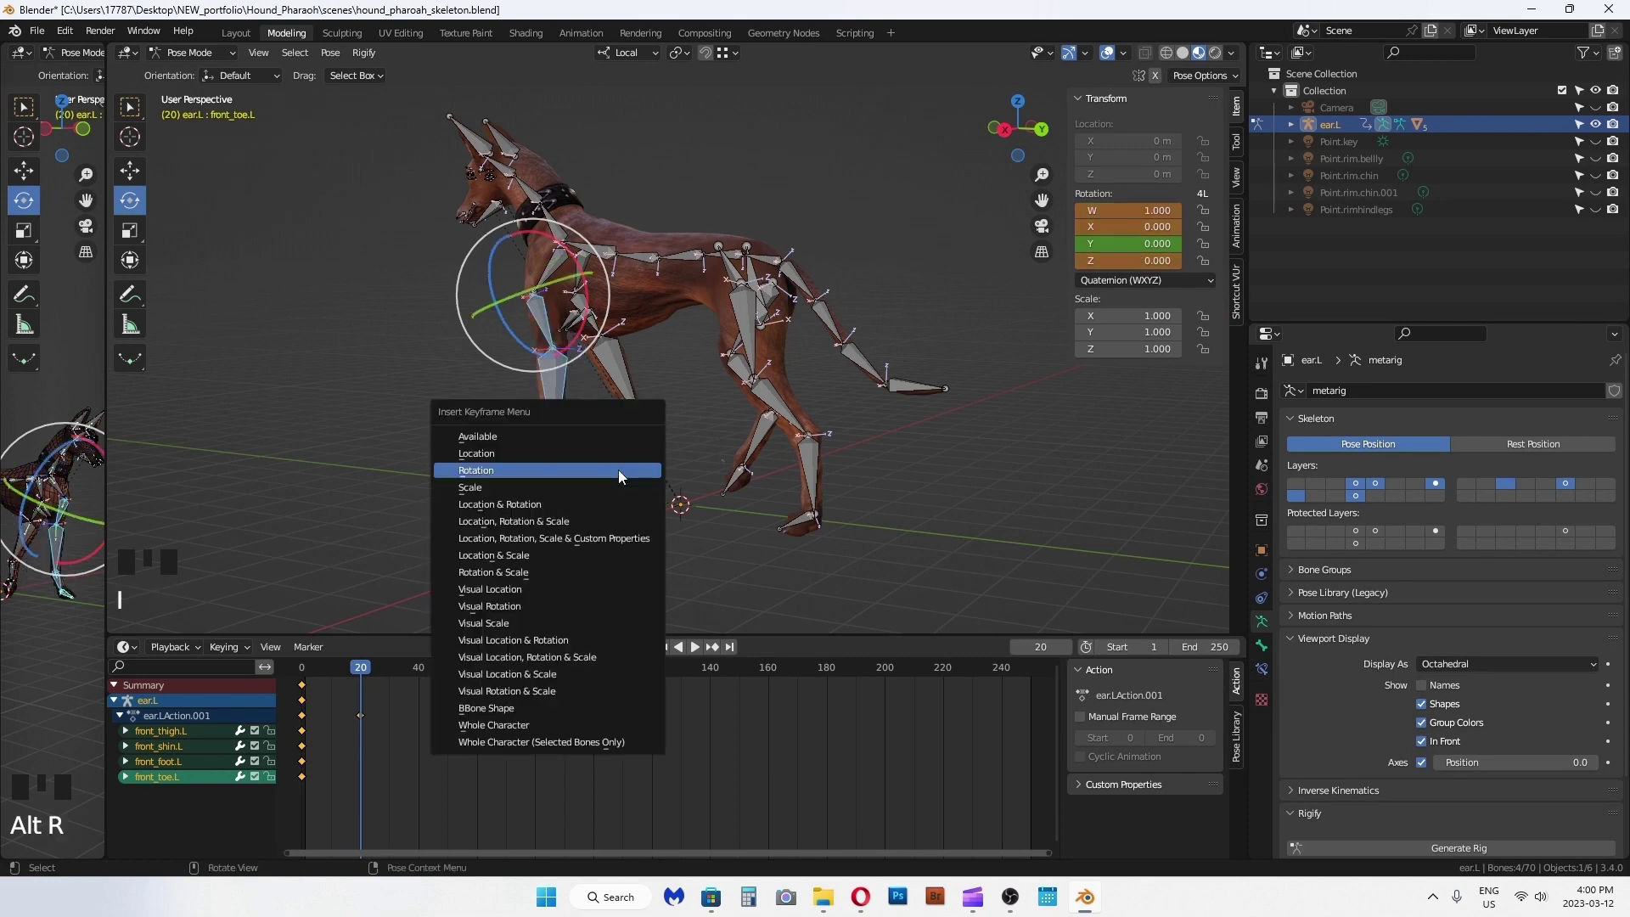
left_click(619, 470)
Step: Play back the walk animation, return to frame 0 and examine the hound's starting pose with the bones deselected
middle_click_drag(572, 559, 619, 664)
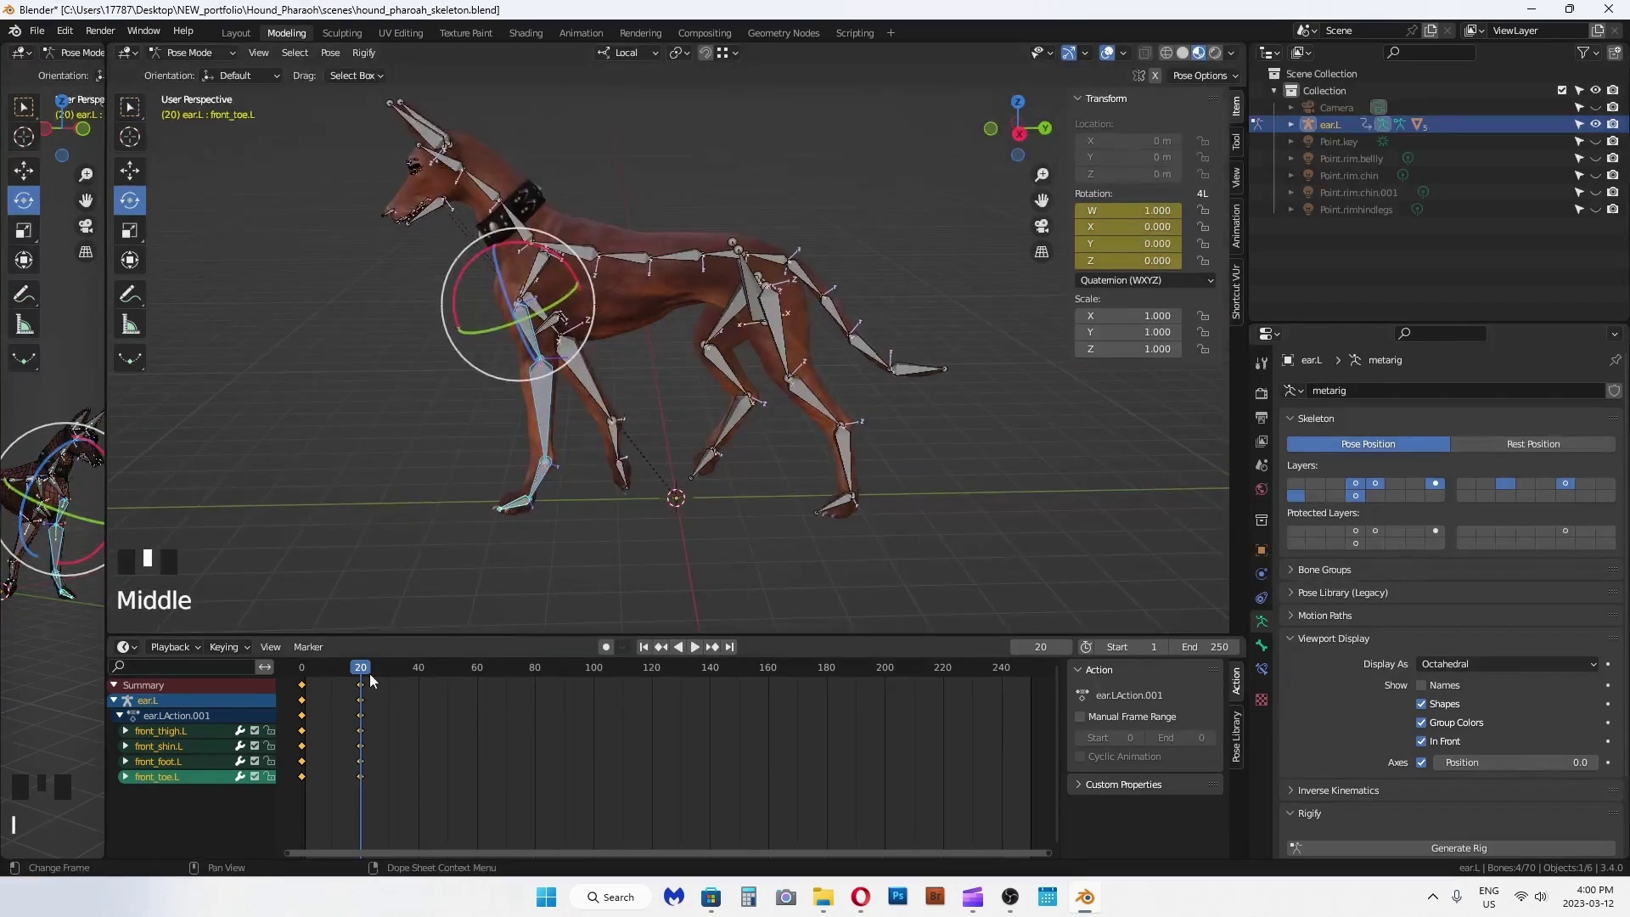
left_click(361, 701)
key("space")
left_click_drag(319, 717, 280, 720)
middle_click_drag(647, 487, 822, 486)
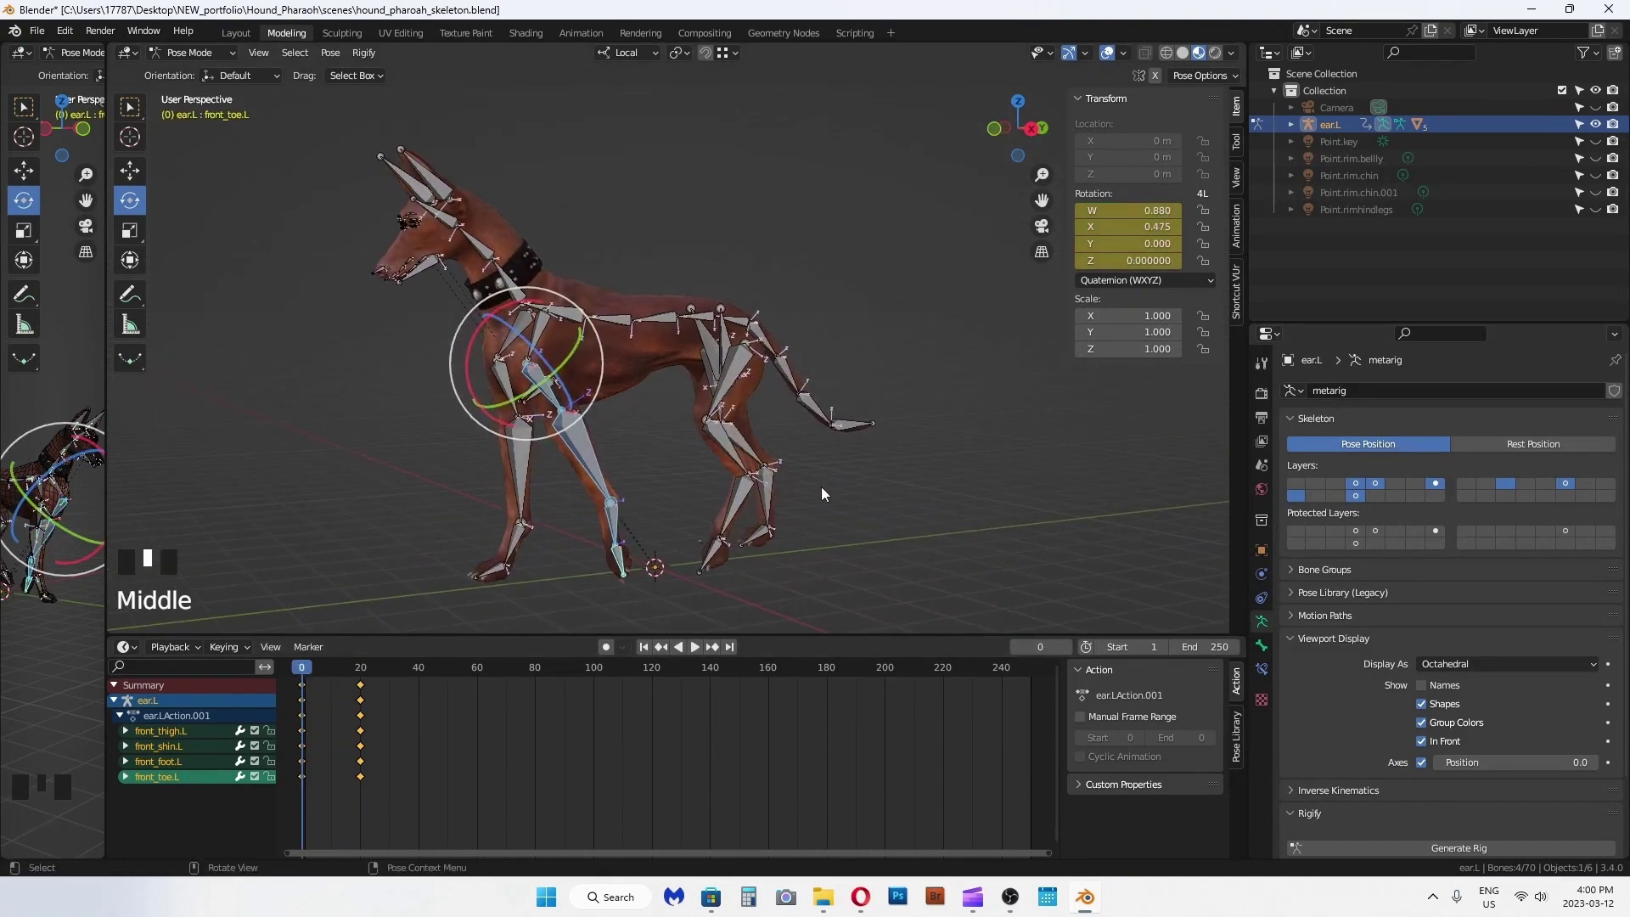
left_click(900, 501)
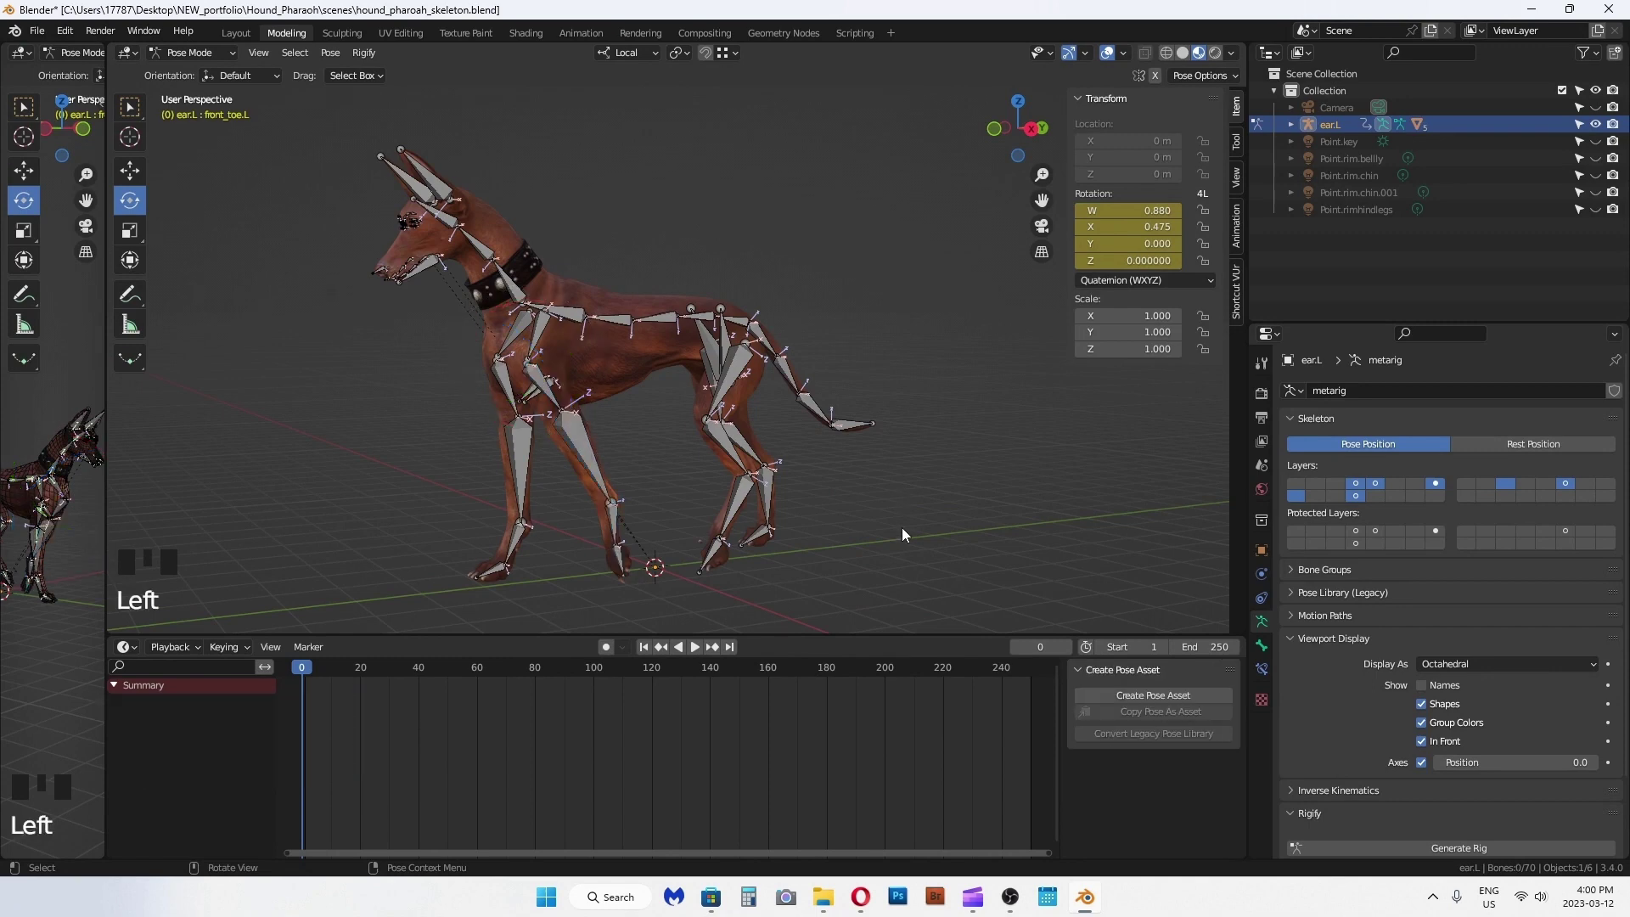
key("i")
left_click(901, 528)
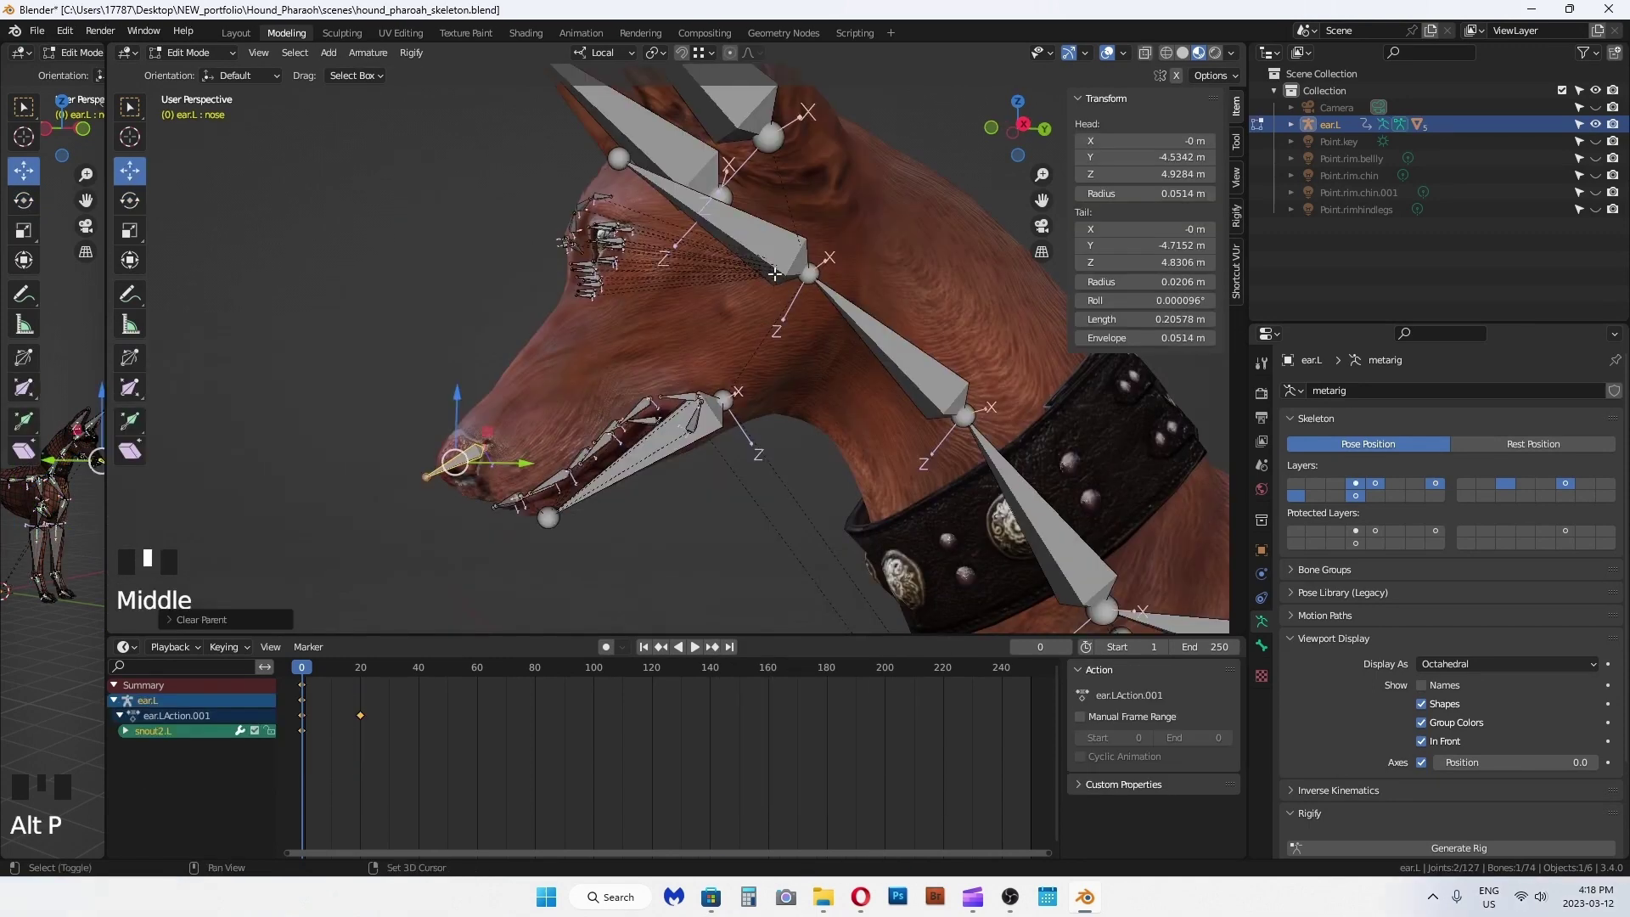
Step: Parent the nose bone to head bone spine.011 with Keep Offset
left_click(775, 275, "shift")
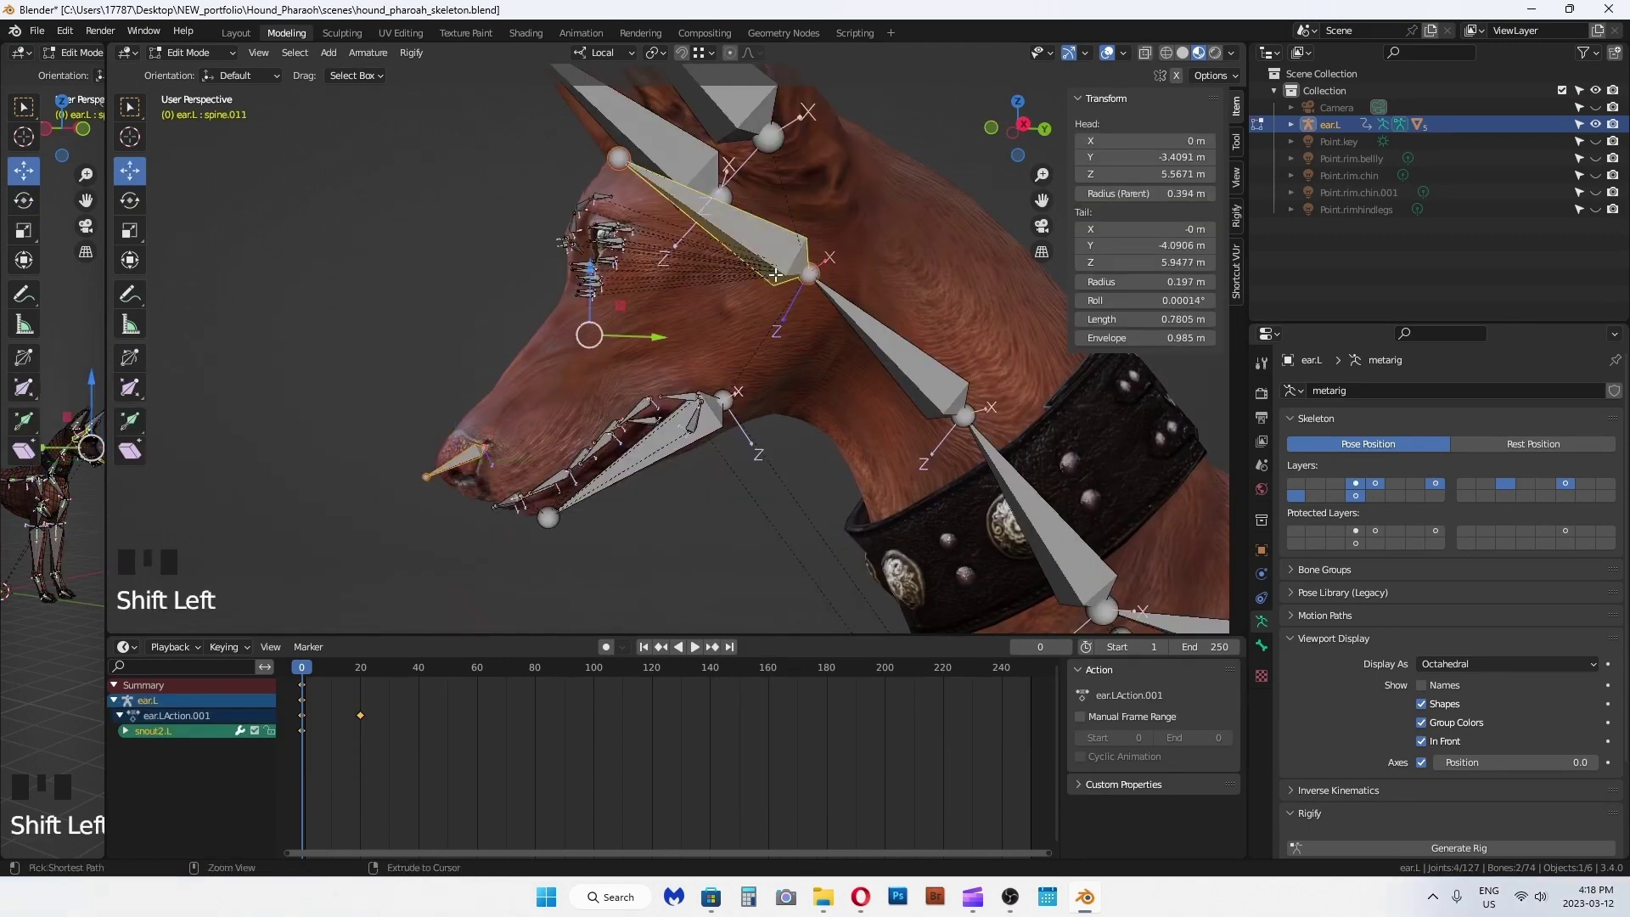
key("ctrl+p")
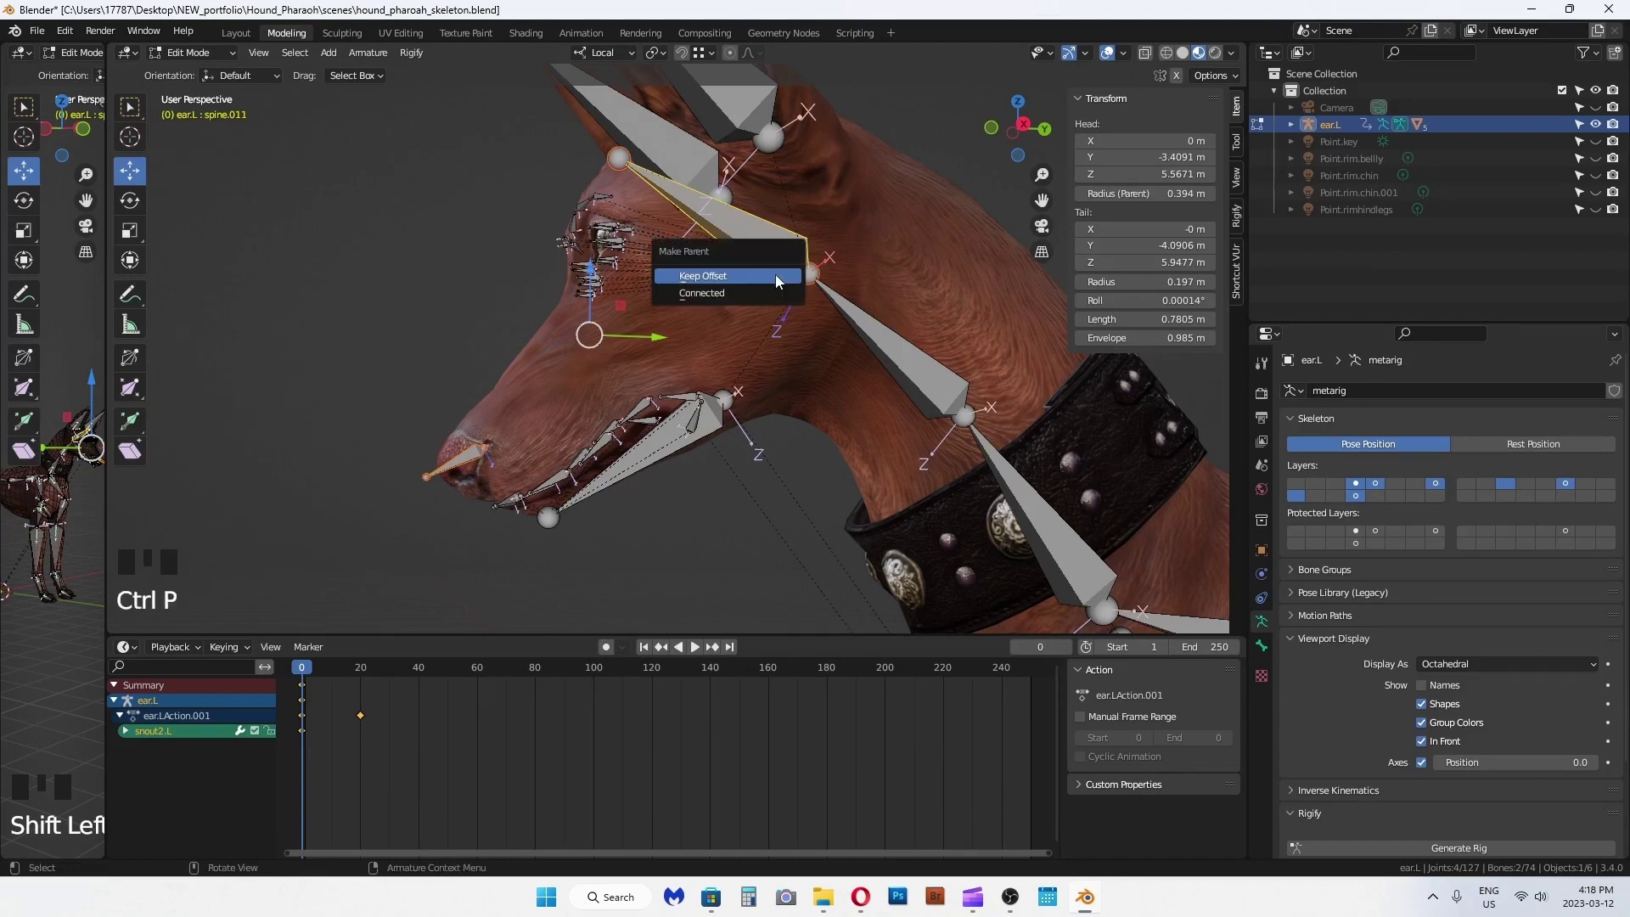
left_click(776, 273)
Step: Select the snout bones along both sides of the upper lip in Edit Mode and clear their parent
middle_click_drag(614, 489, 543, 366)
scroll(569, 422, "up", 2)
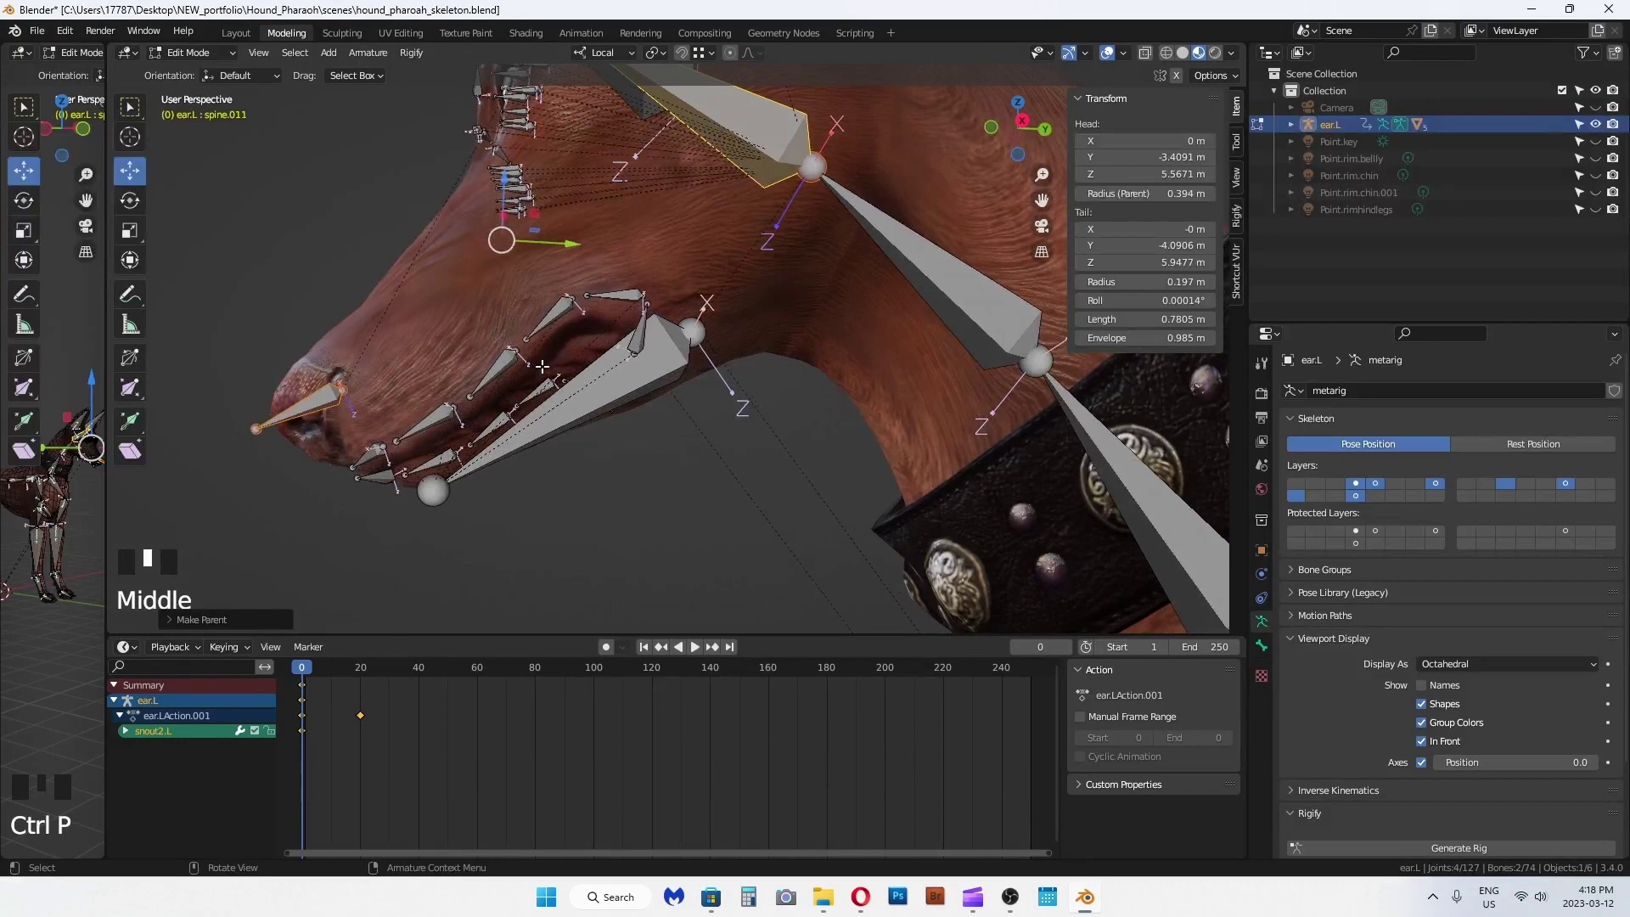
left_click(635, 289)
left_click(560, 311, "shift")
left_click(503, 366, "shift")
left_click(443, 416, "shift")
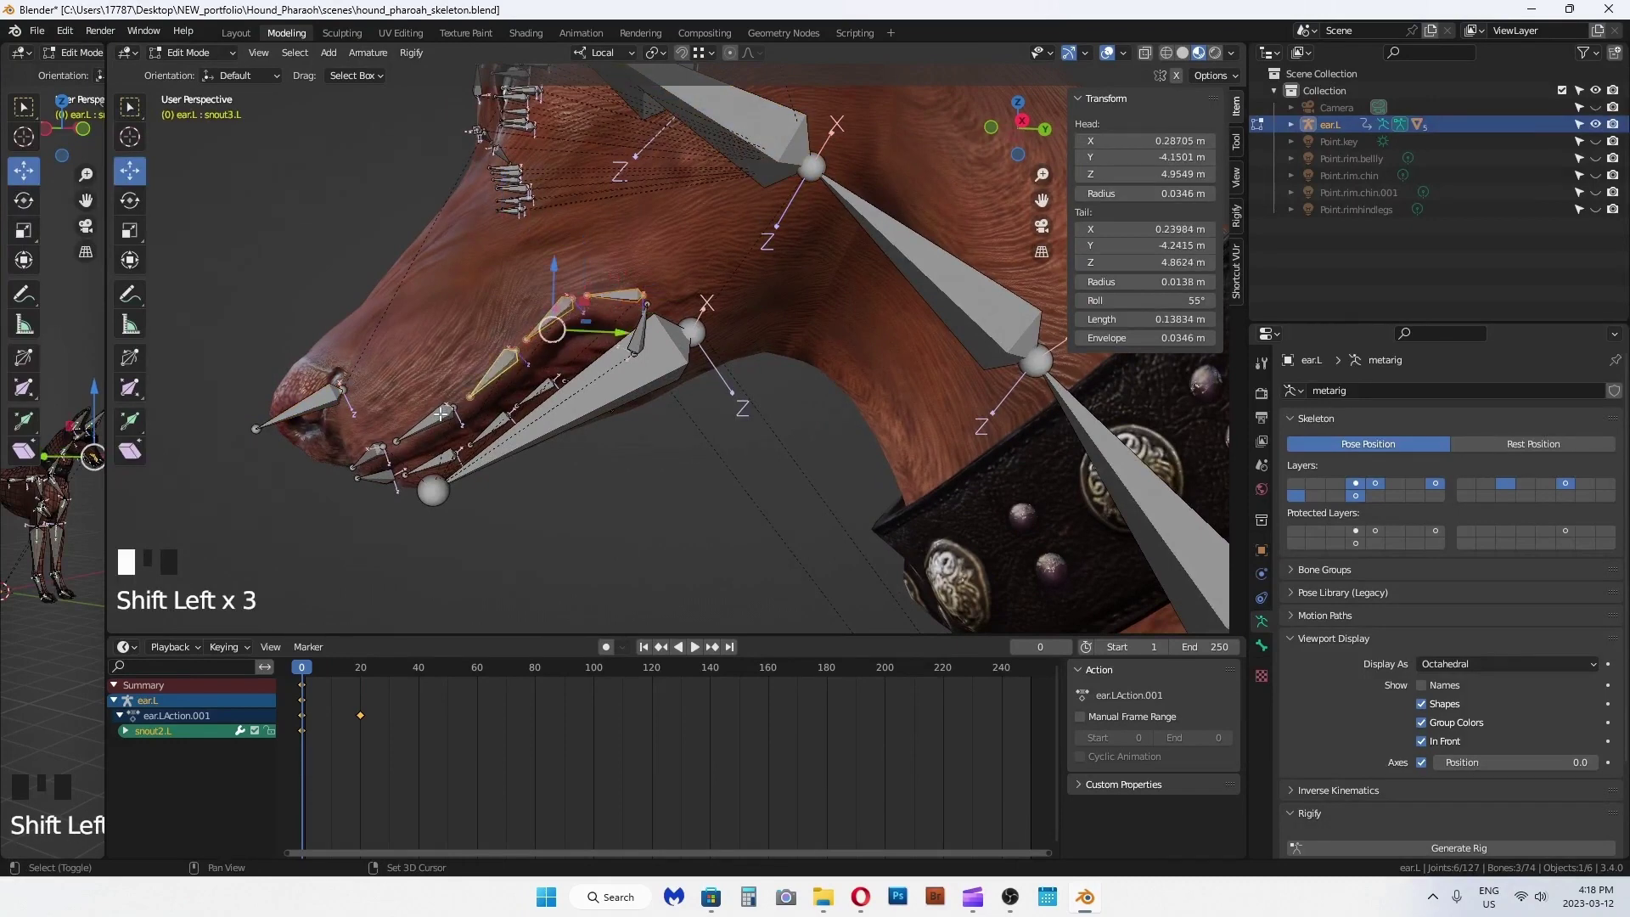
left_click(376, 452, "shift")
middle_click_drag(376, 459, 387, 473)
middle_click_drag(387, 474, 394, 465)
key("ctrl+p")
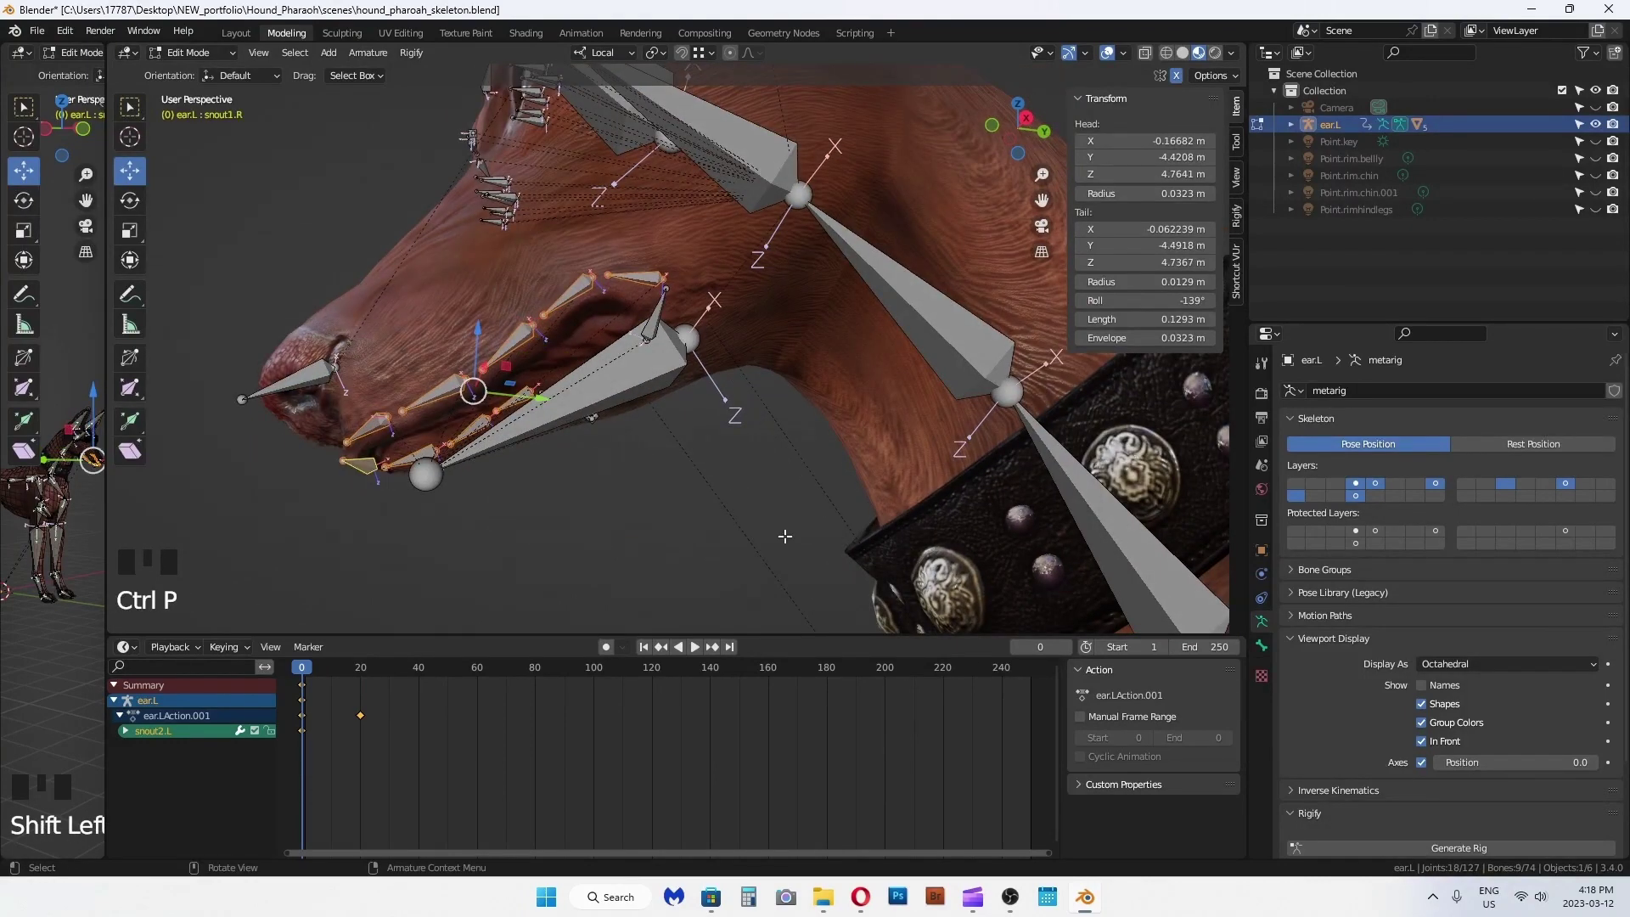
key("alt+p")
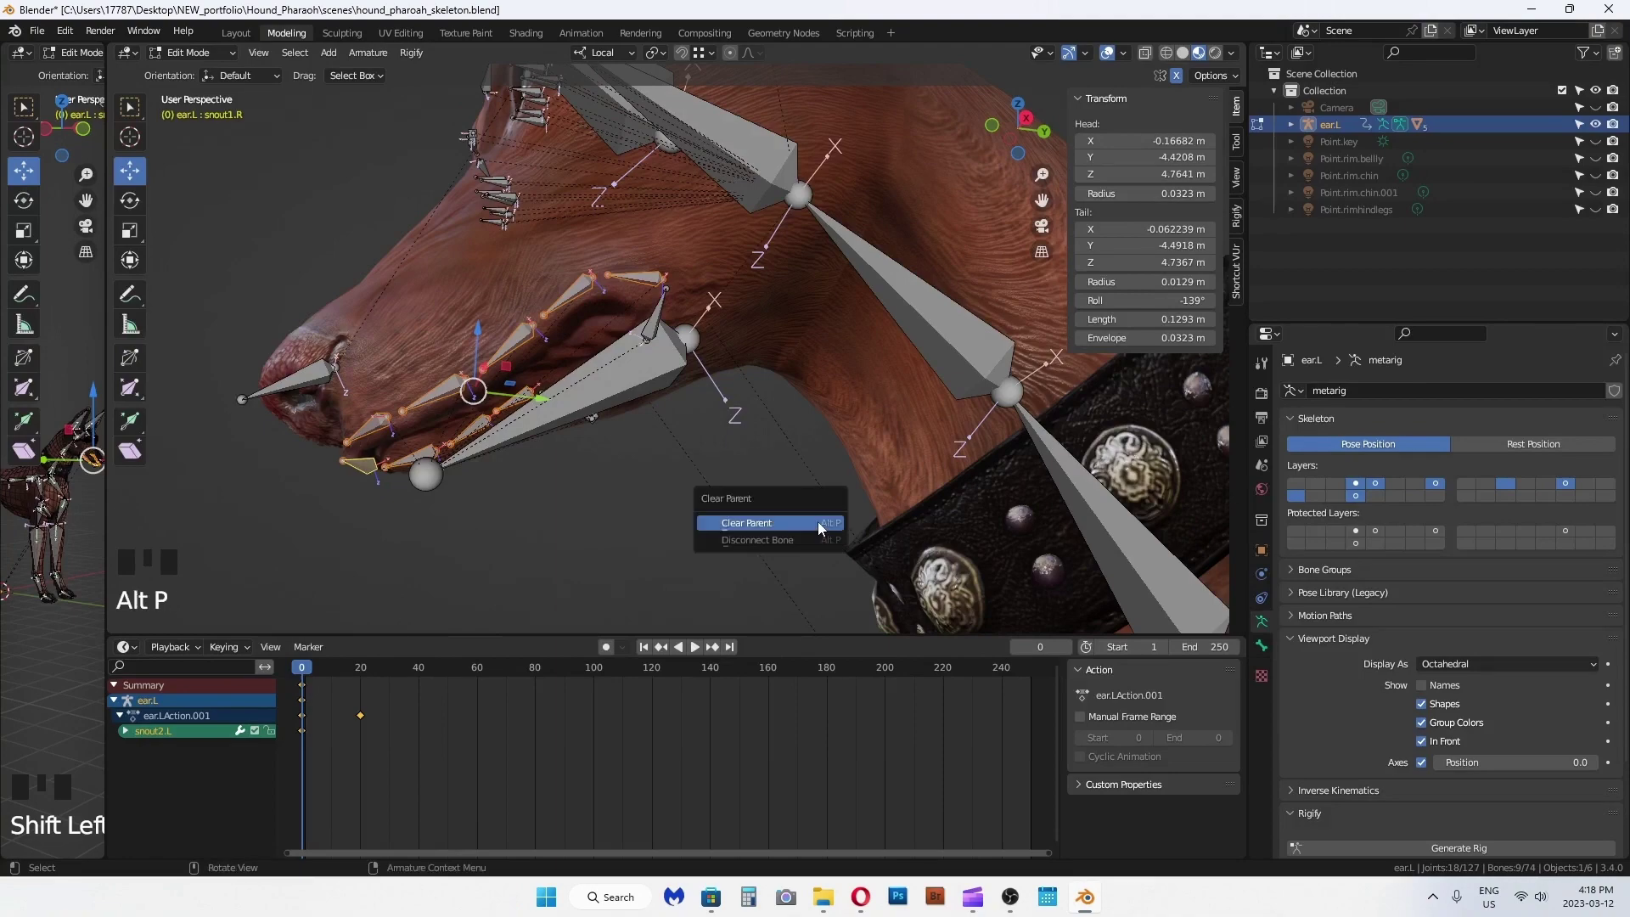
left_click(818, 522)
Step: Parent the selected snout bones to head bone spine.011, keeping their offset
middle_click_drag(818, 521, 726, 163)
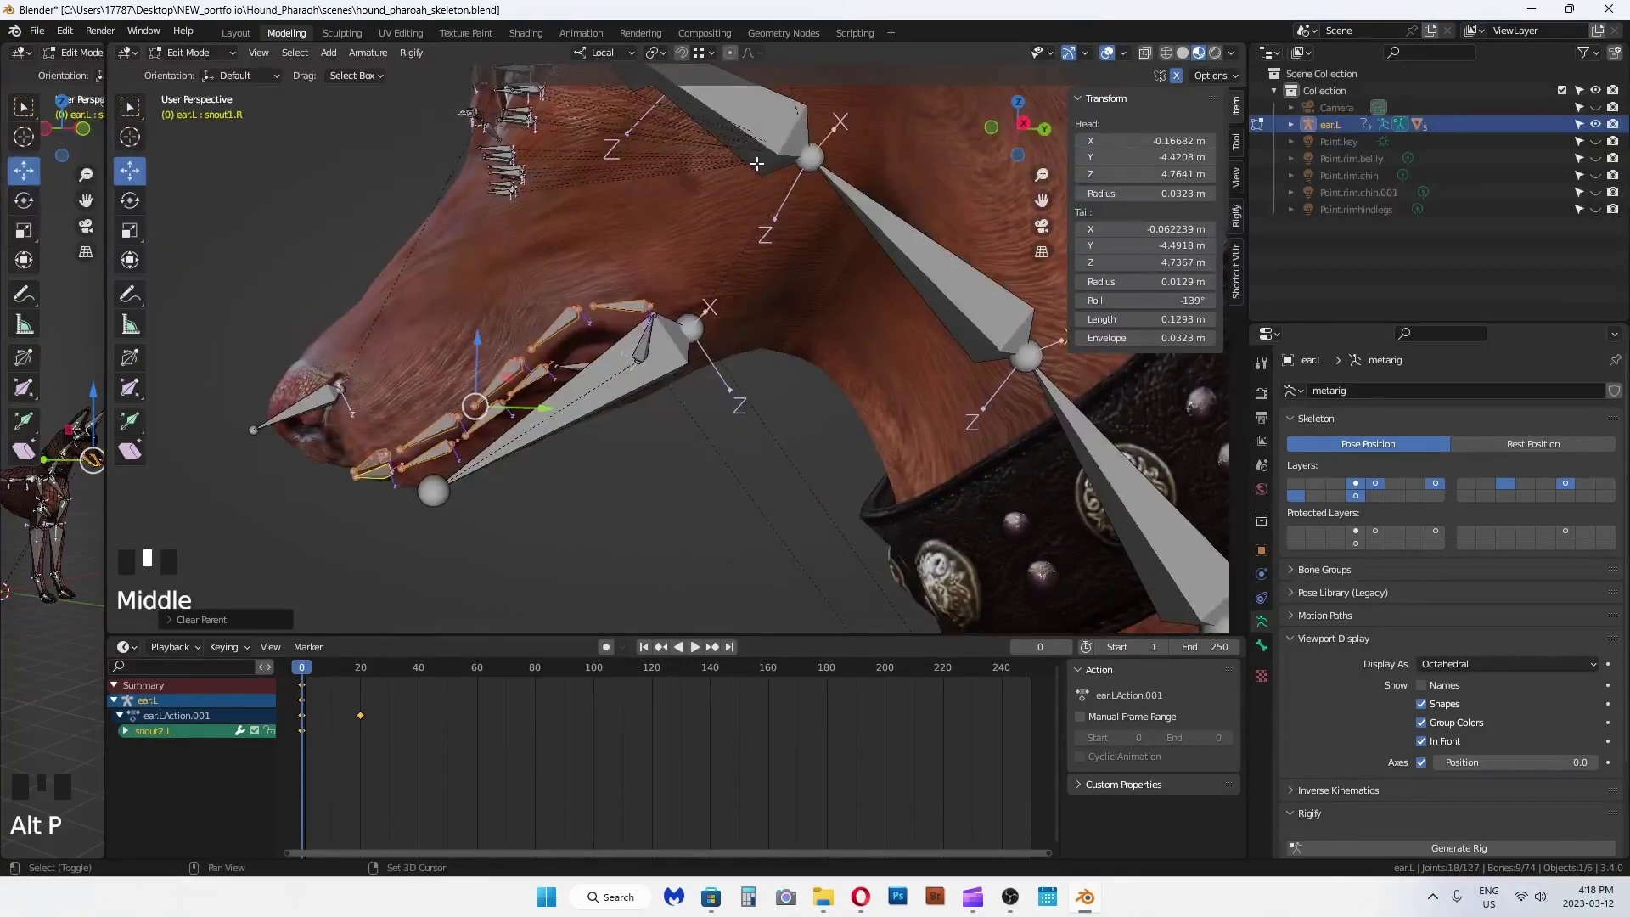
left_click(756, 163, "shift")
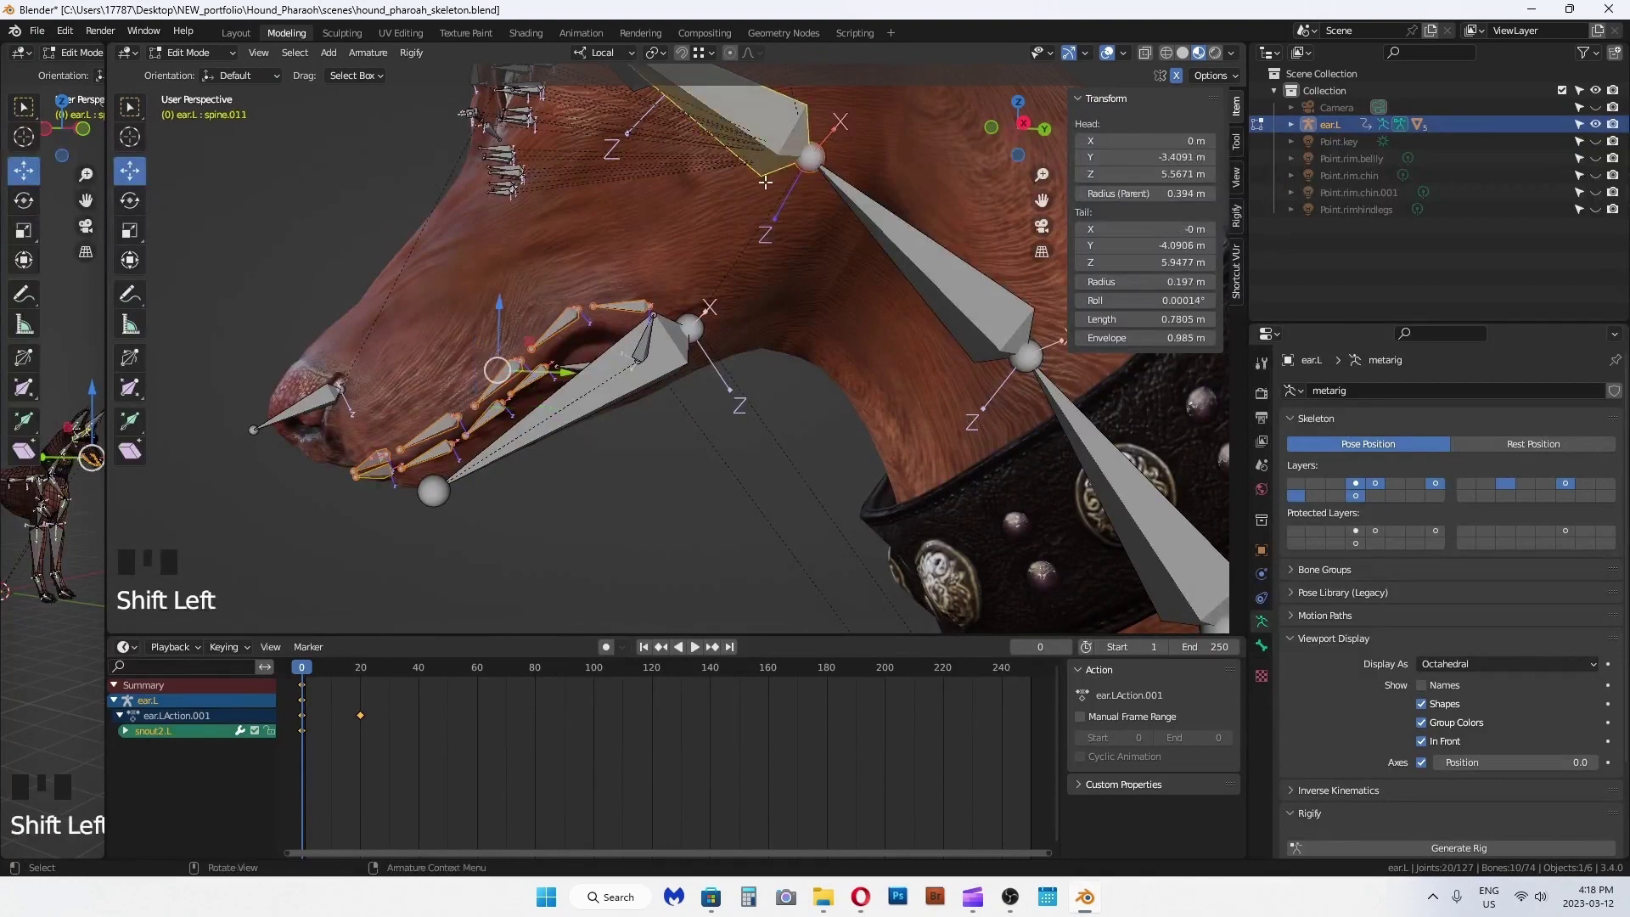
key("ctrl+p")
left_click(766, 185)
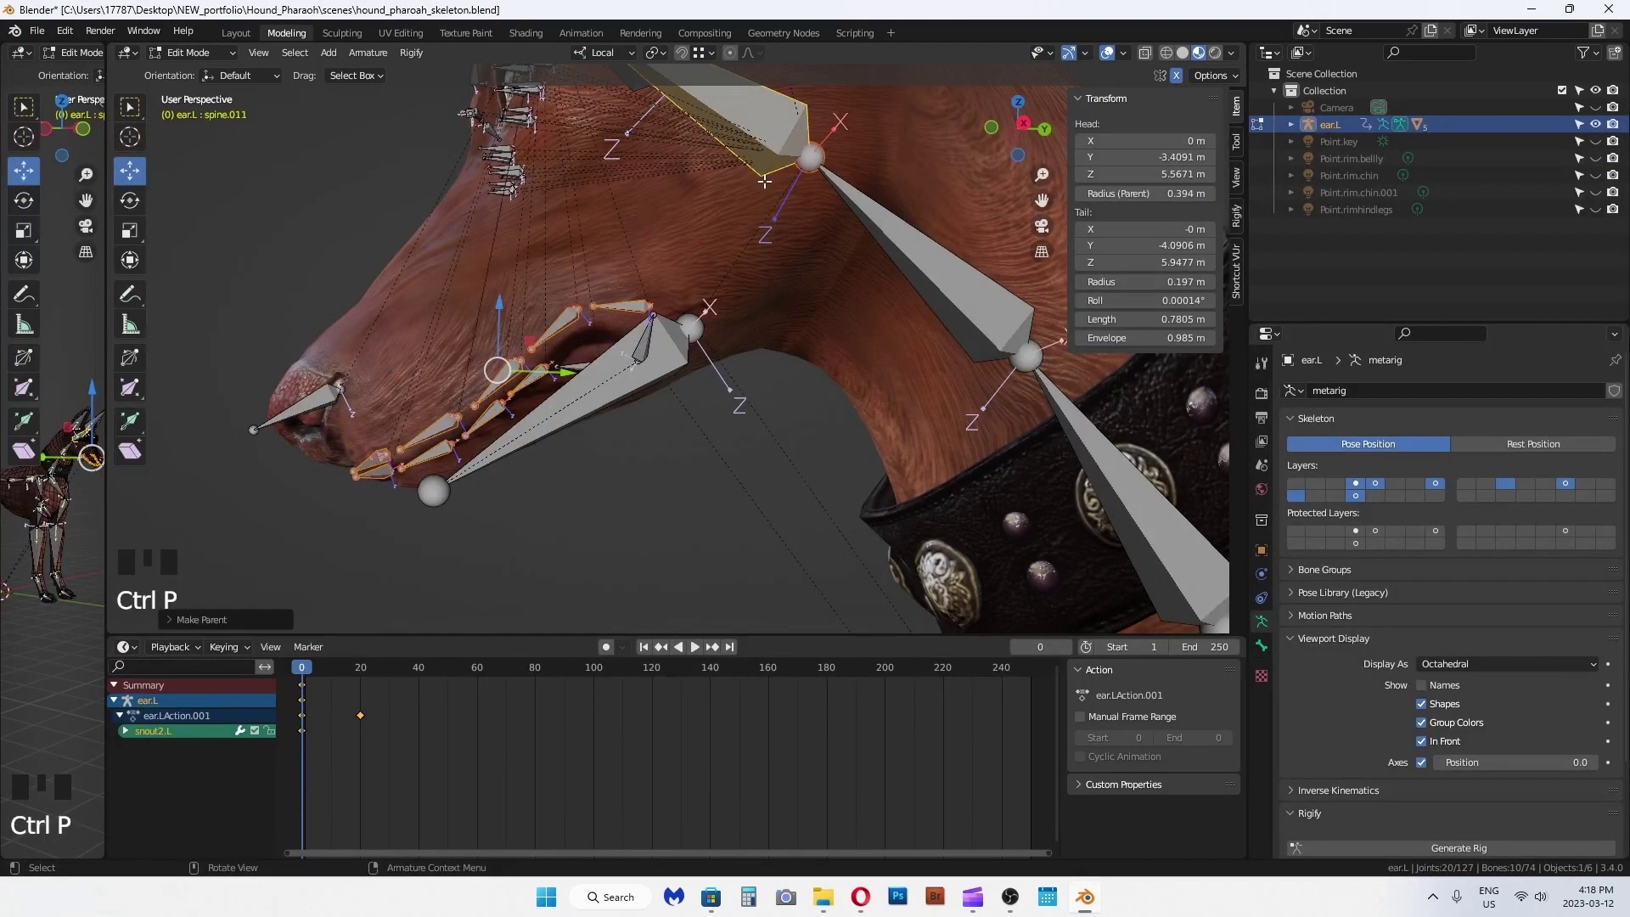
Step: In the right orthographic view, move the tail joint of spine.011 down into the cheek, to about Y -4.01 m, Z 5.33 m
middle_click_drag(673, 319, 622, 431)
left_click(617, 358)
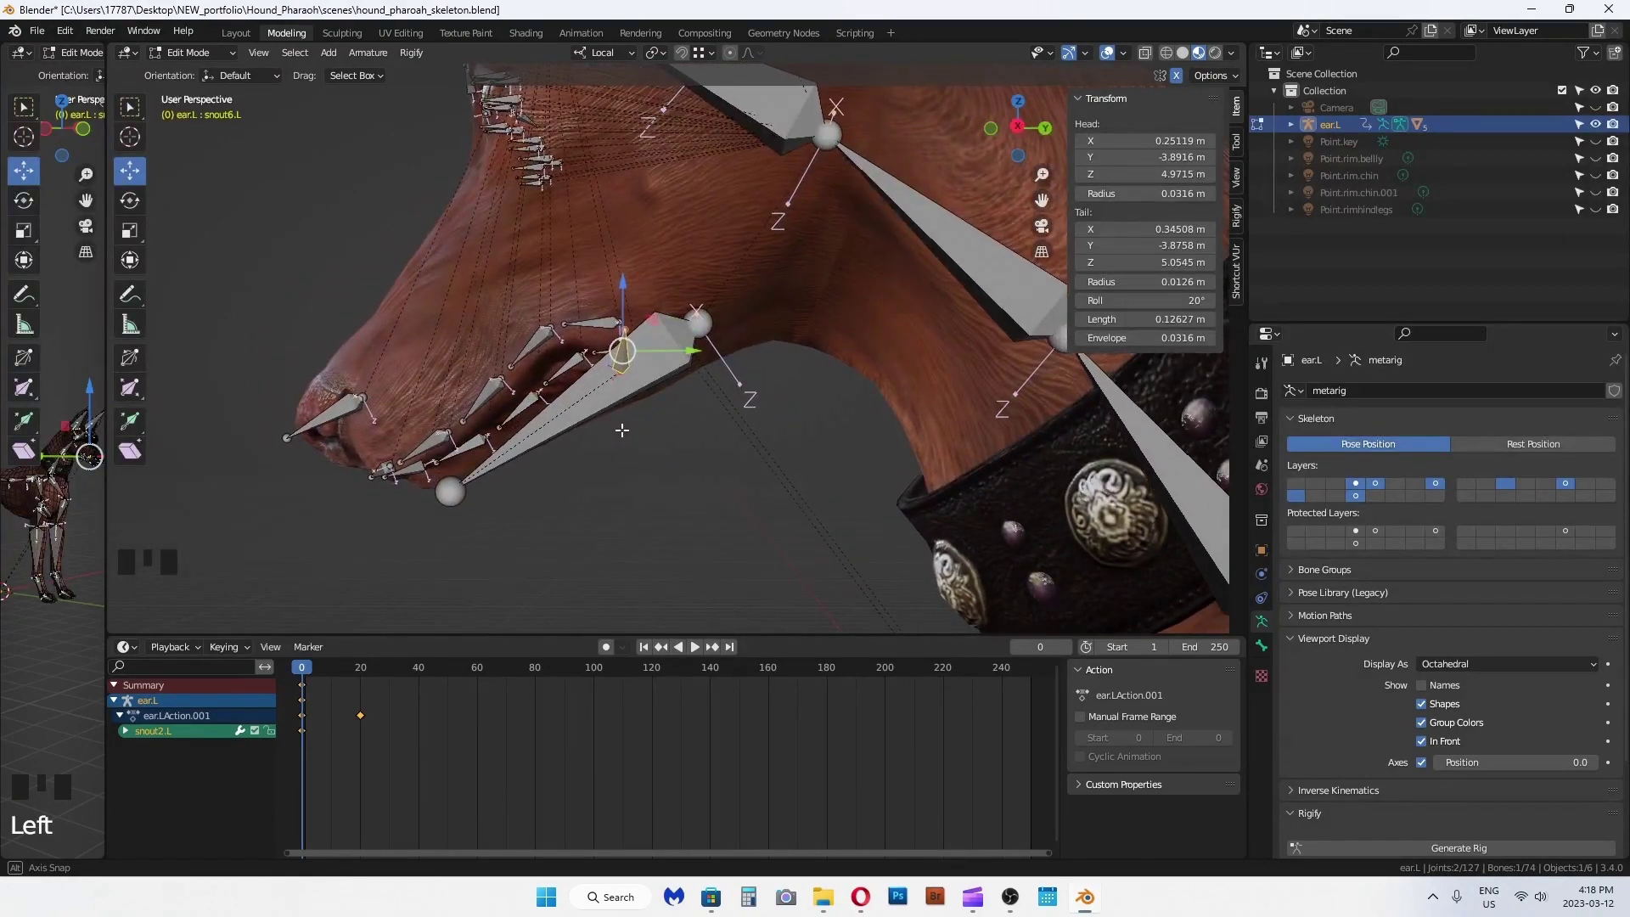
key("KP_3")
left_click(594, 196)
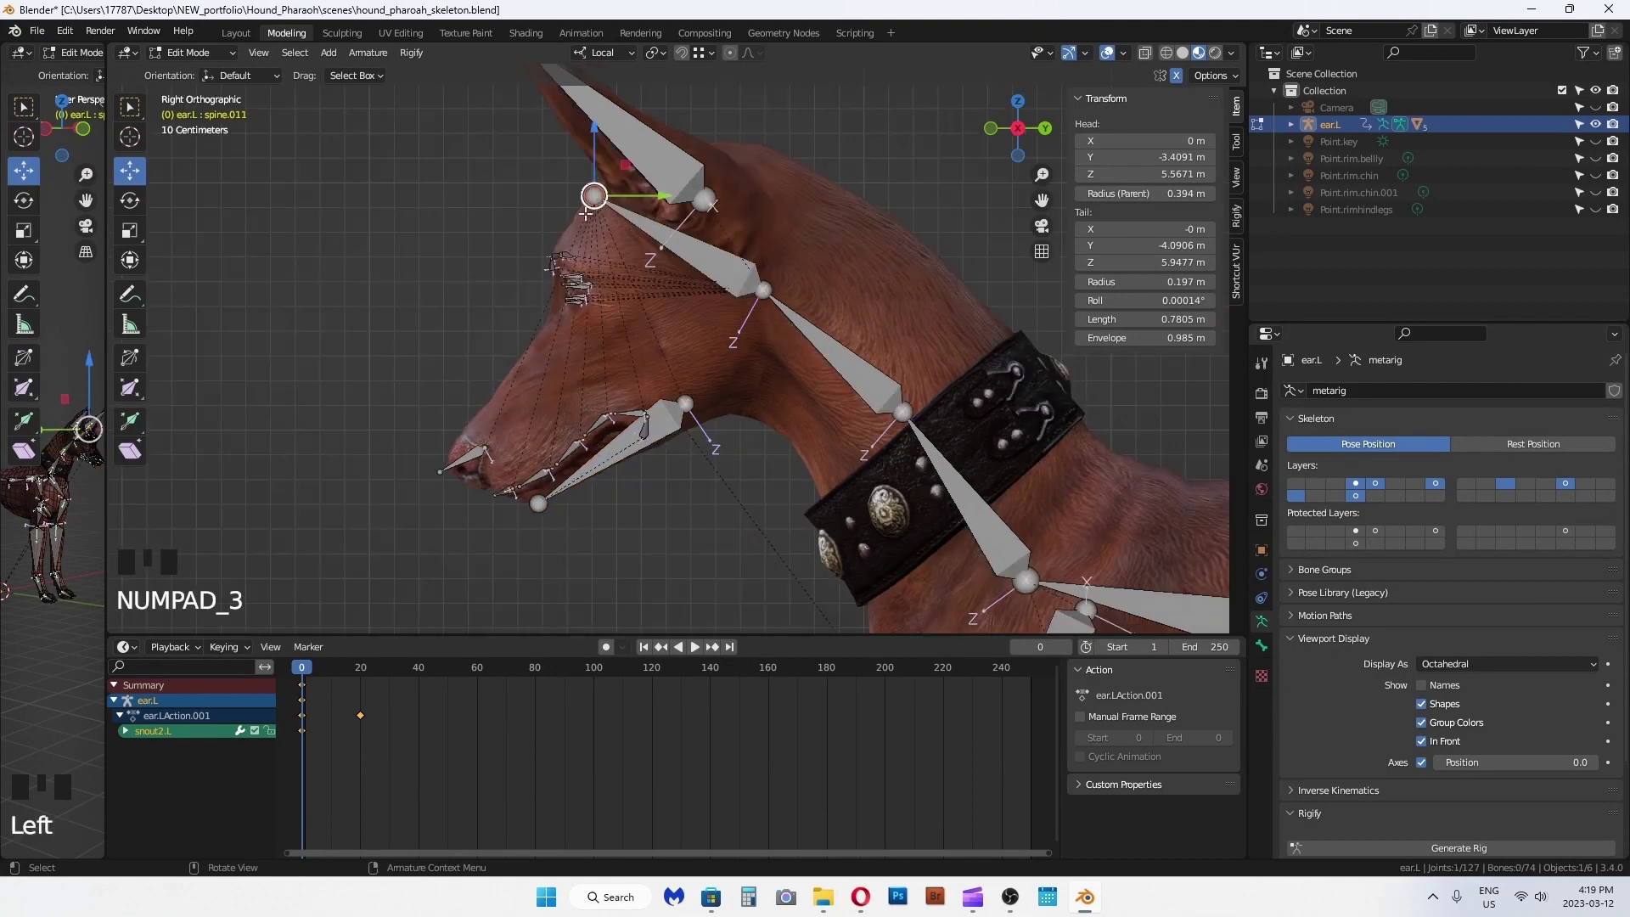
left_click_drag(594, 196, 617, 347)
Step: Clear the parent of the bones around the eyes and parent them to spine.011 with Keep Offset
left_click(381, 290)
left_click_drag(501, 223, 599, 335)
key("alt+p")
left_click(615, 437)
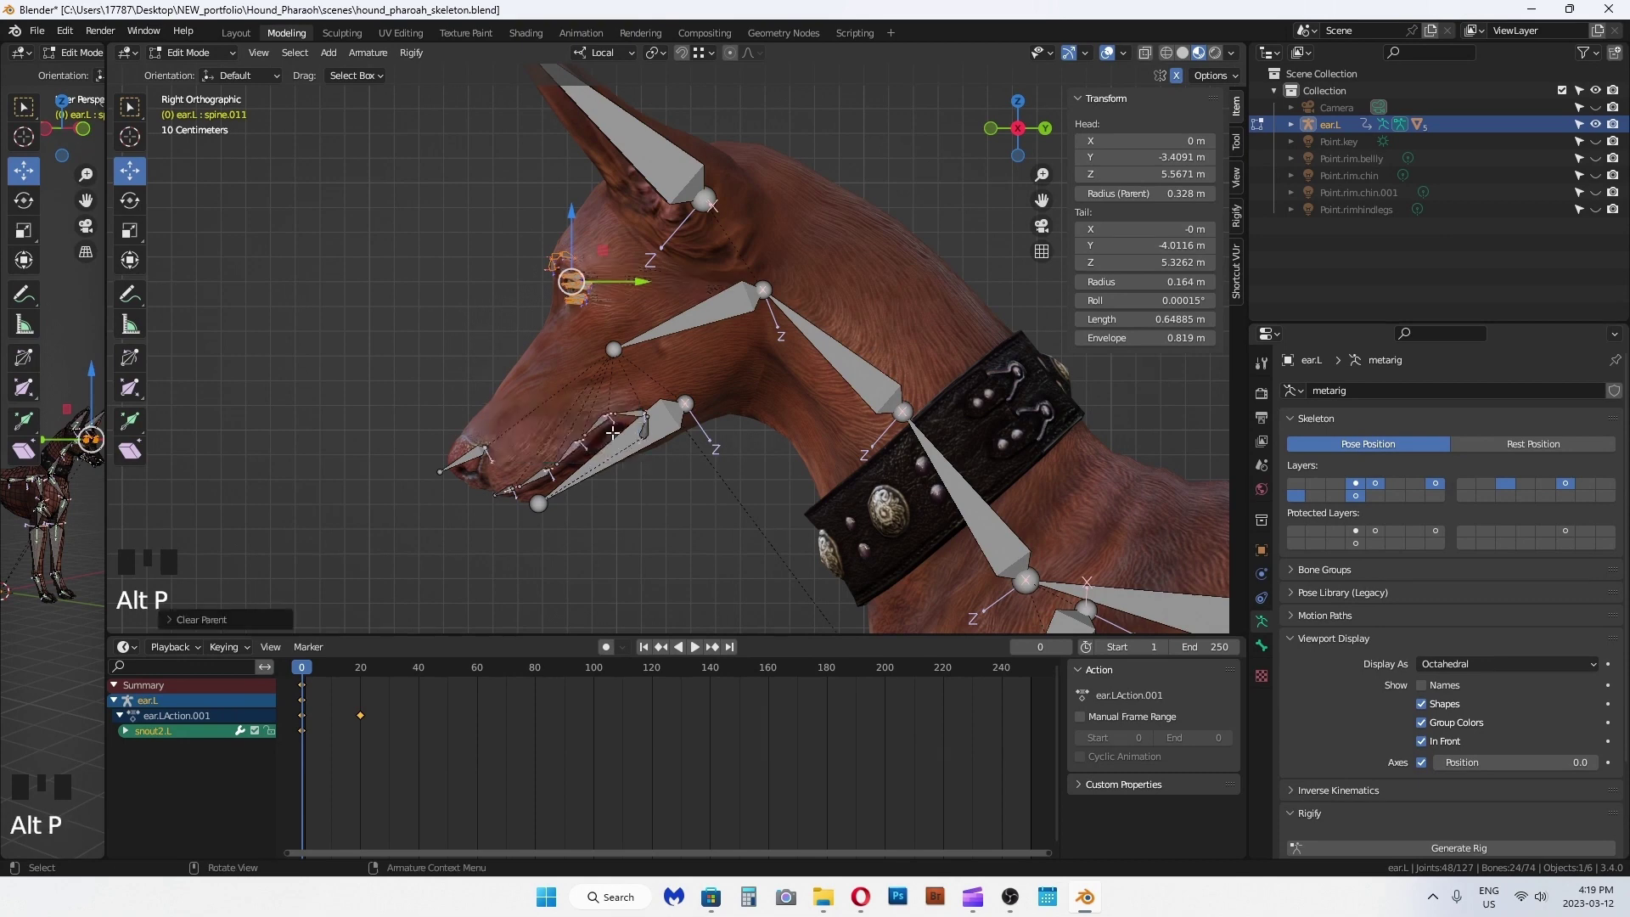
left_click(612, 348, "shift")
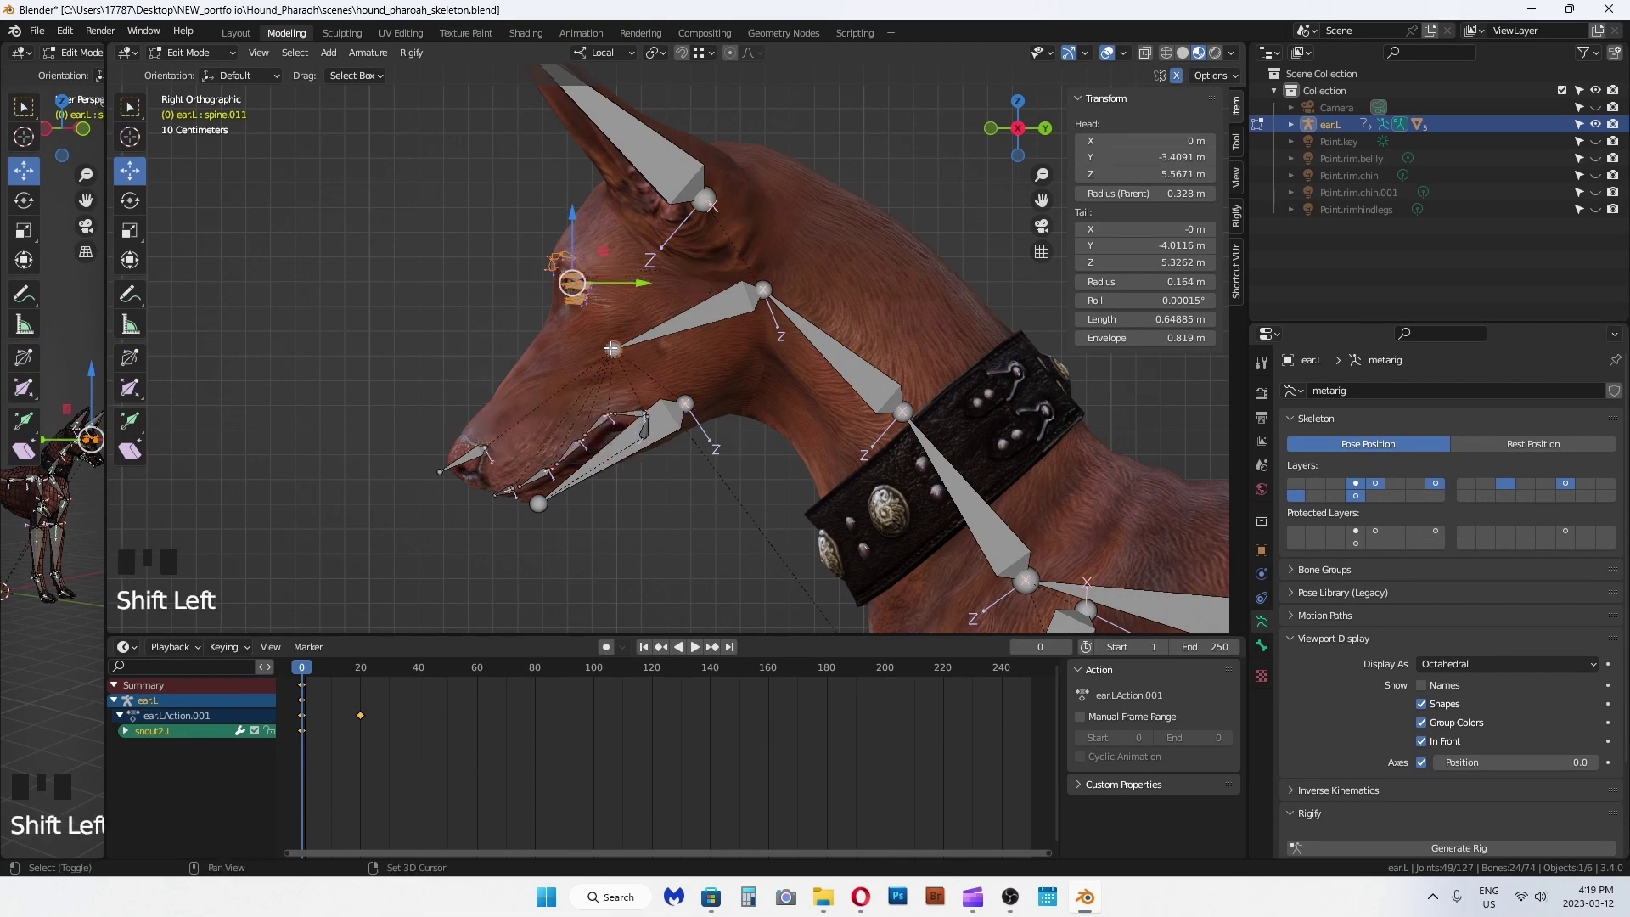
key("ctrl+p")
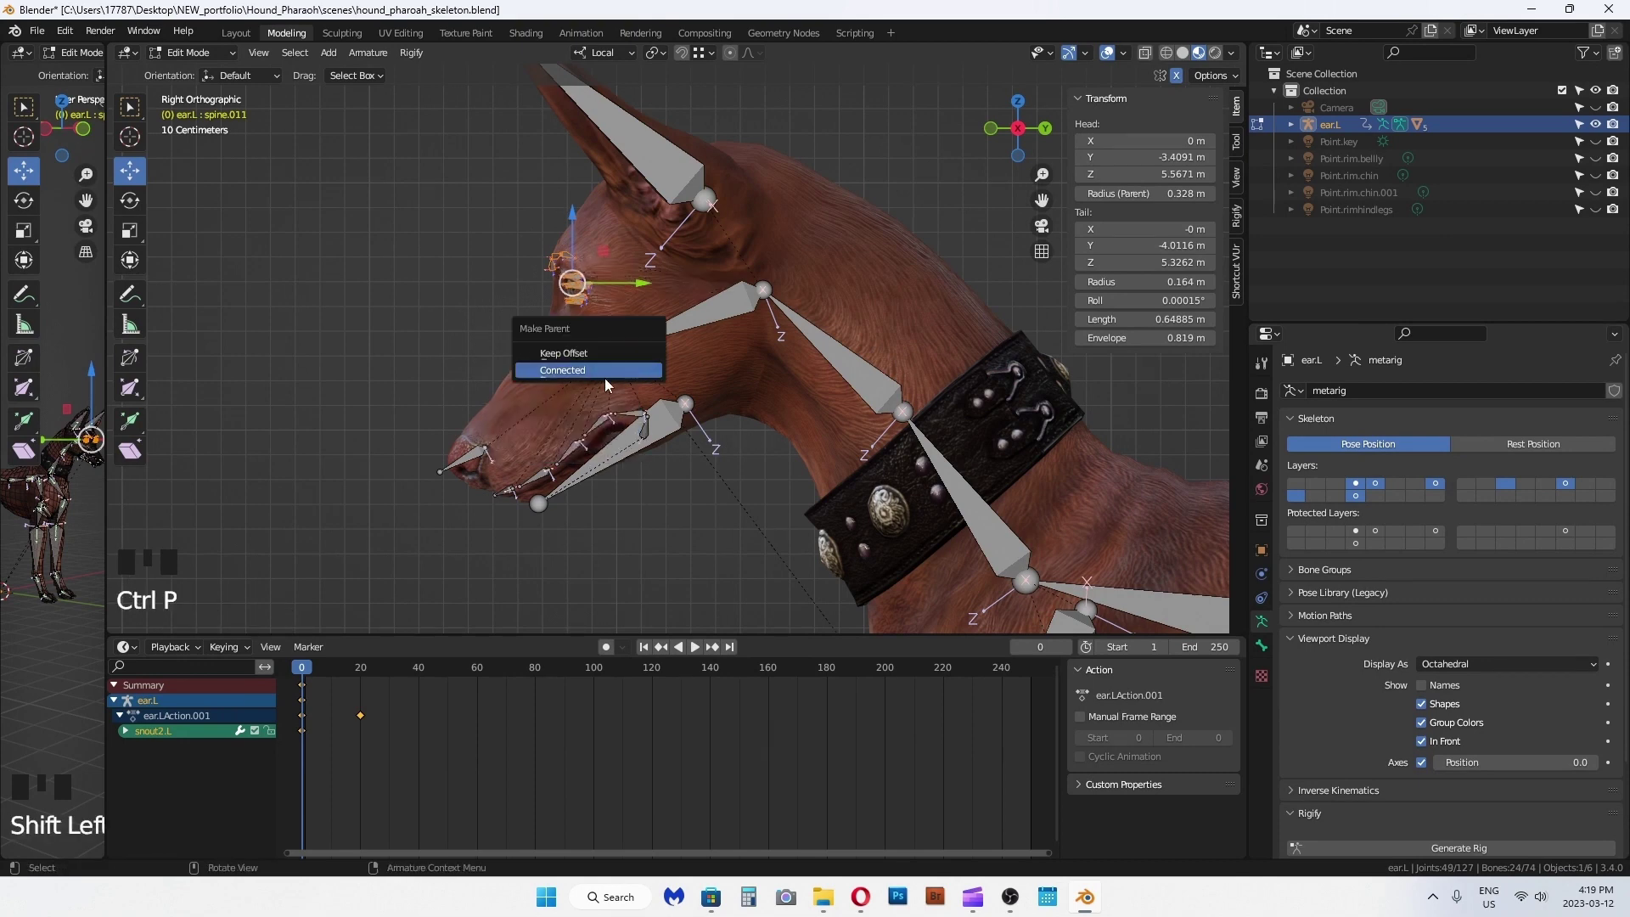
left_click(589, 354)
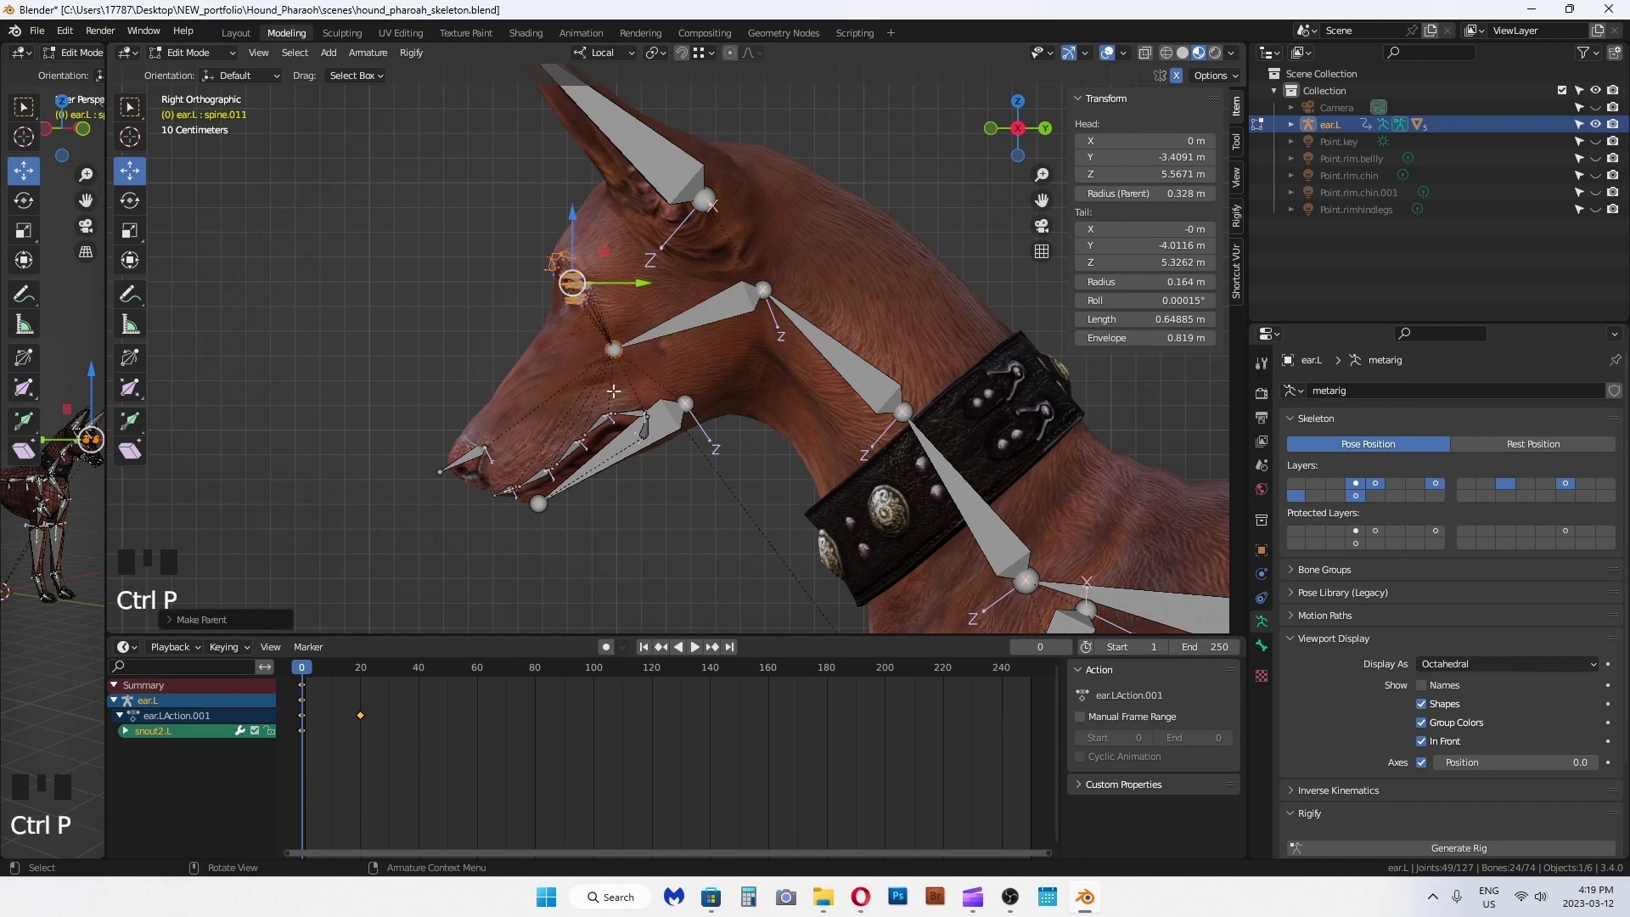
left_click(630, 546)
Step: Try rotating head bone spine.011 in Edit Mode and in Pose Mode, undoing each rotation
left_click(688, 319)
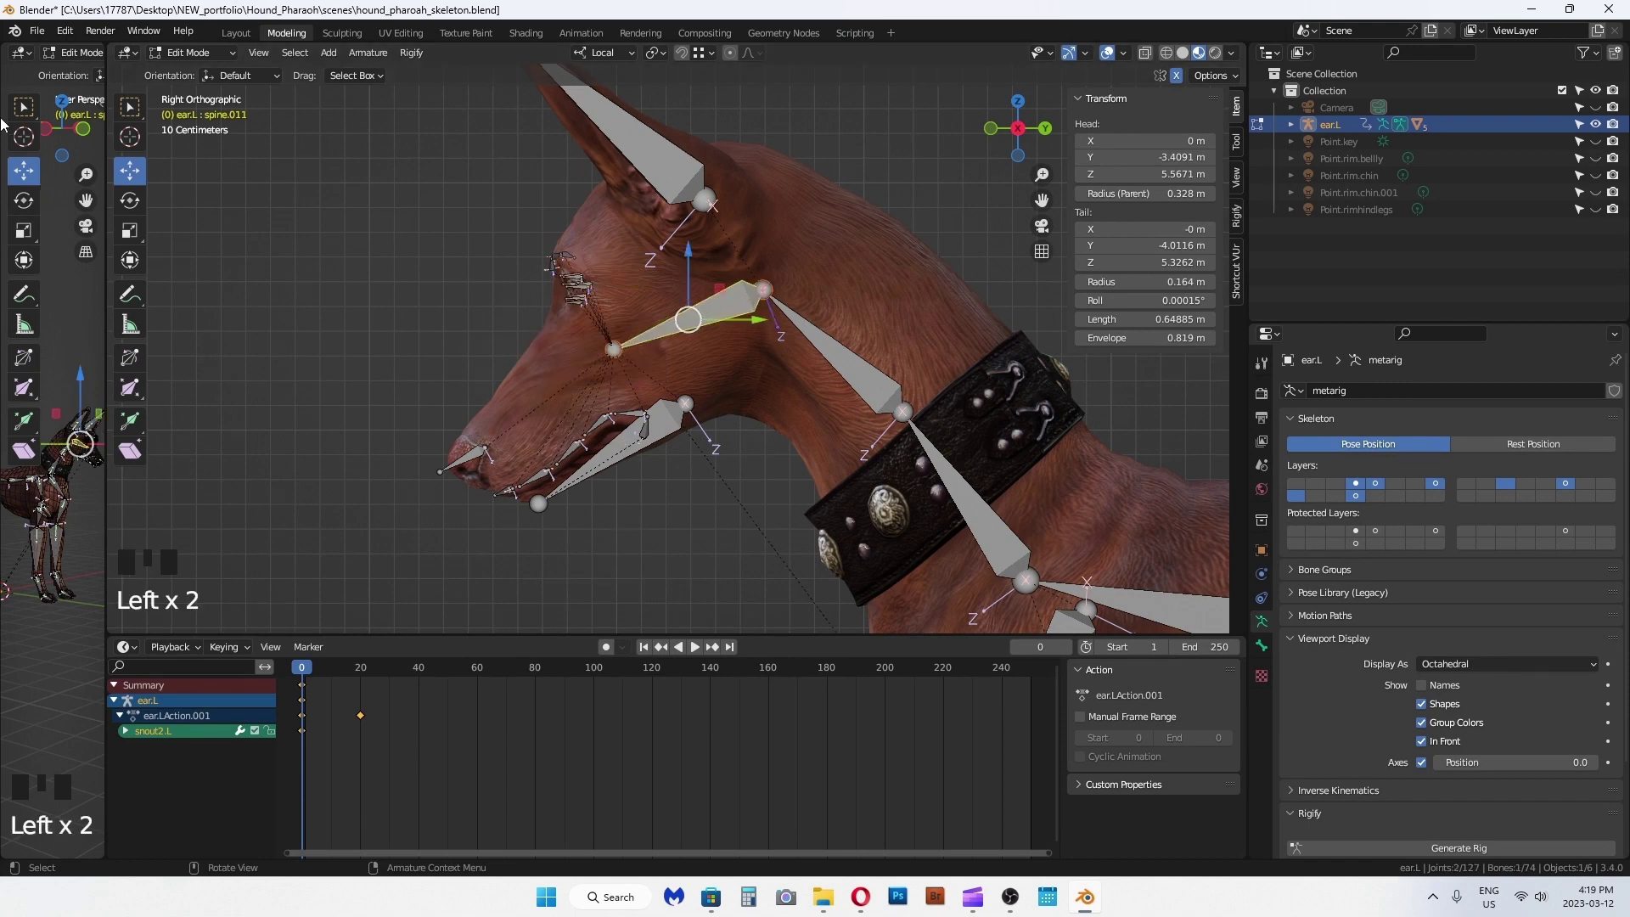
left_click(136, 204)
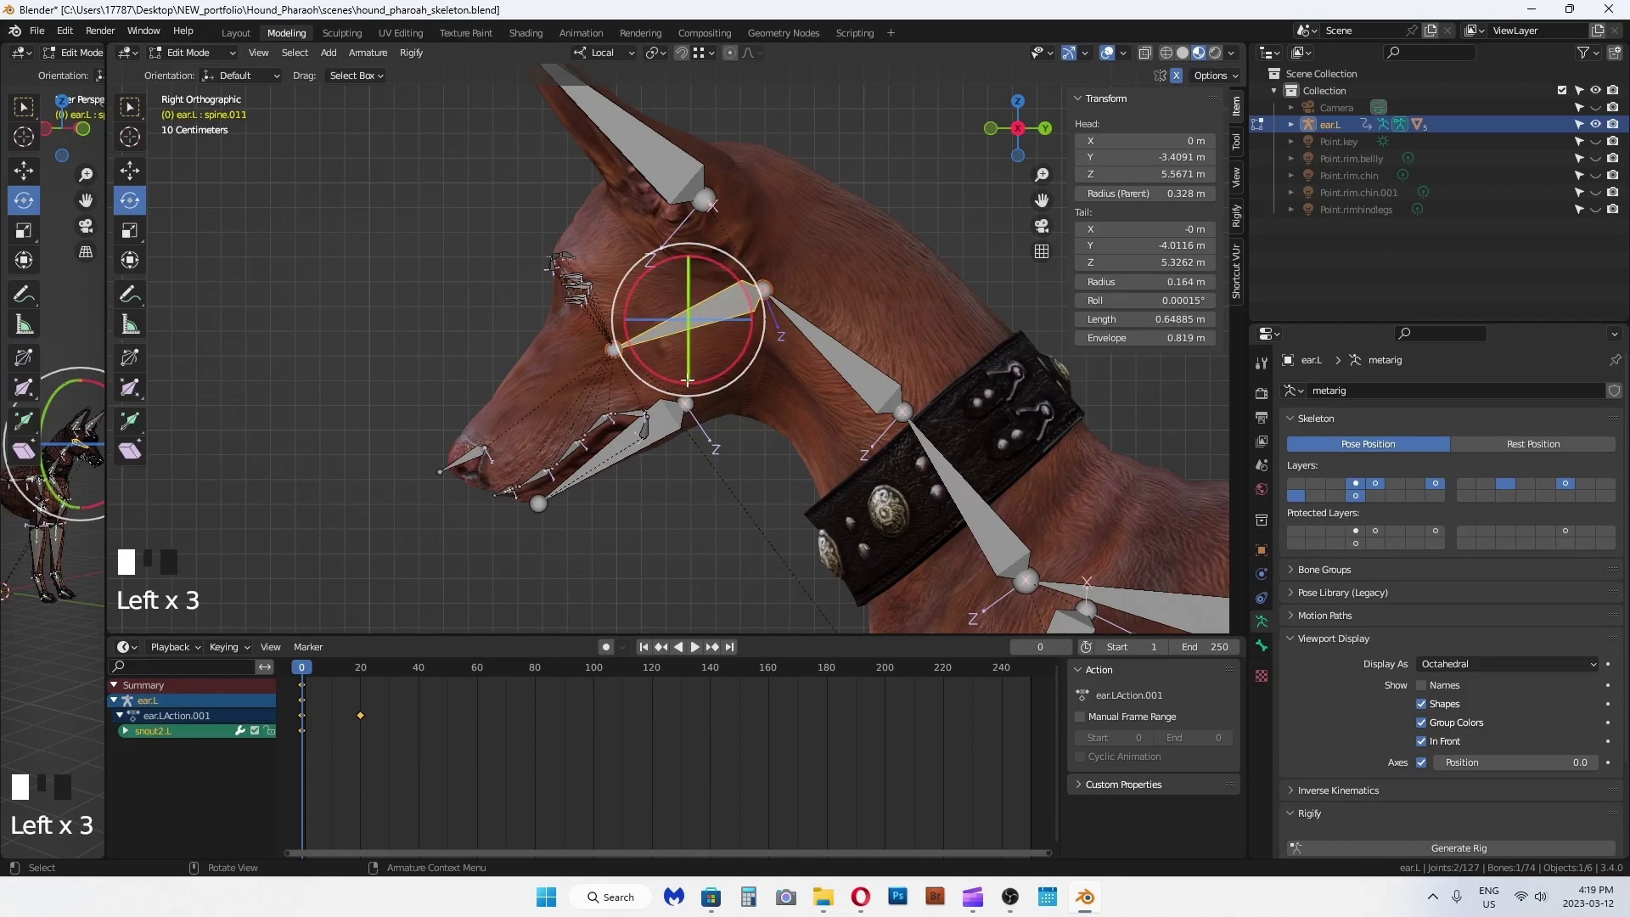
left_click_drag(658, 379, 654, 375)
key("ctrl+z")
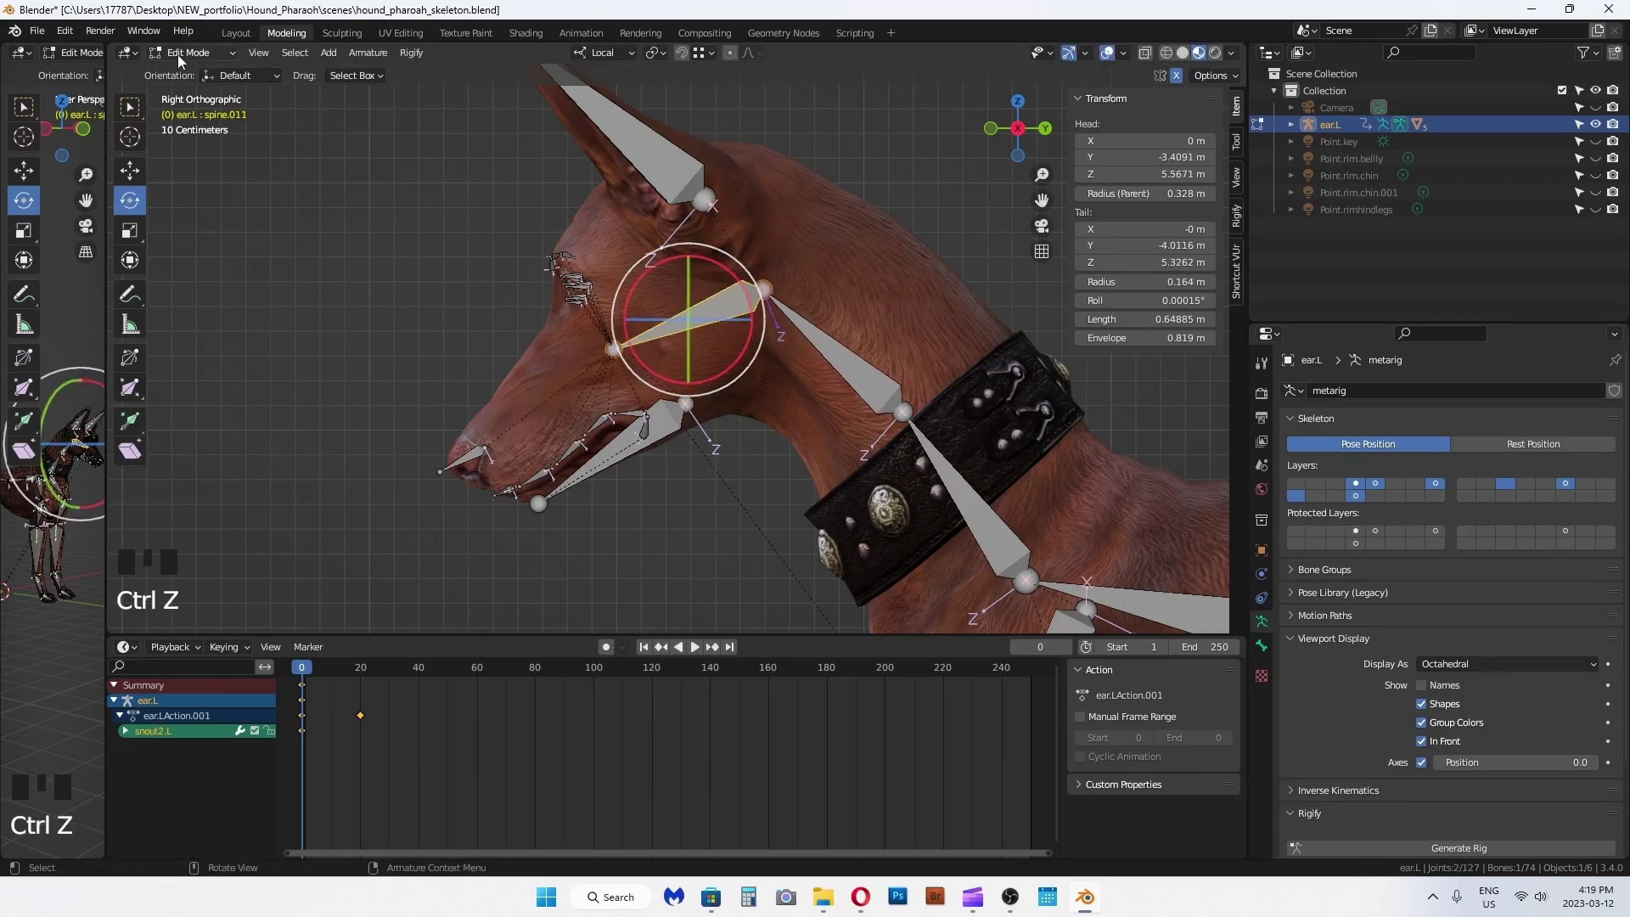
left_click(179, 54)
left_click(182, 109)
left_click_drag(714, 253, 725, 248)
key("ctrl+z")
Step: Clear the parent of the ear.L bone in Edit Mode and parent it to spine.011 with Keep Offset
left_click(690, 174)
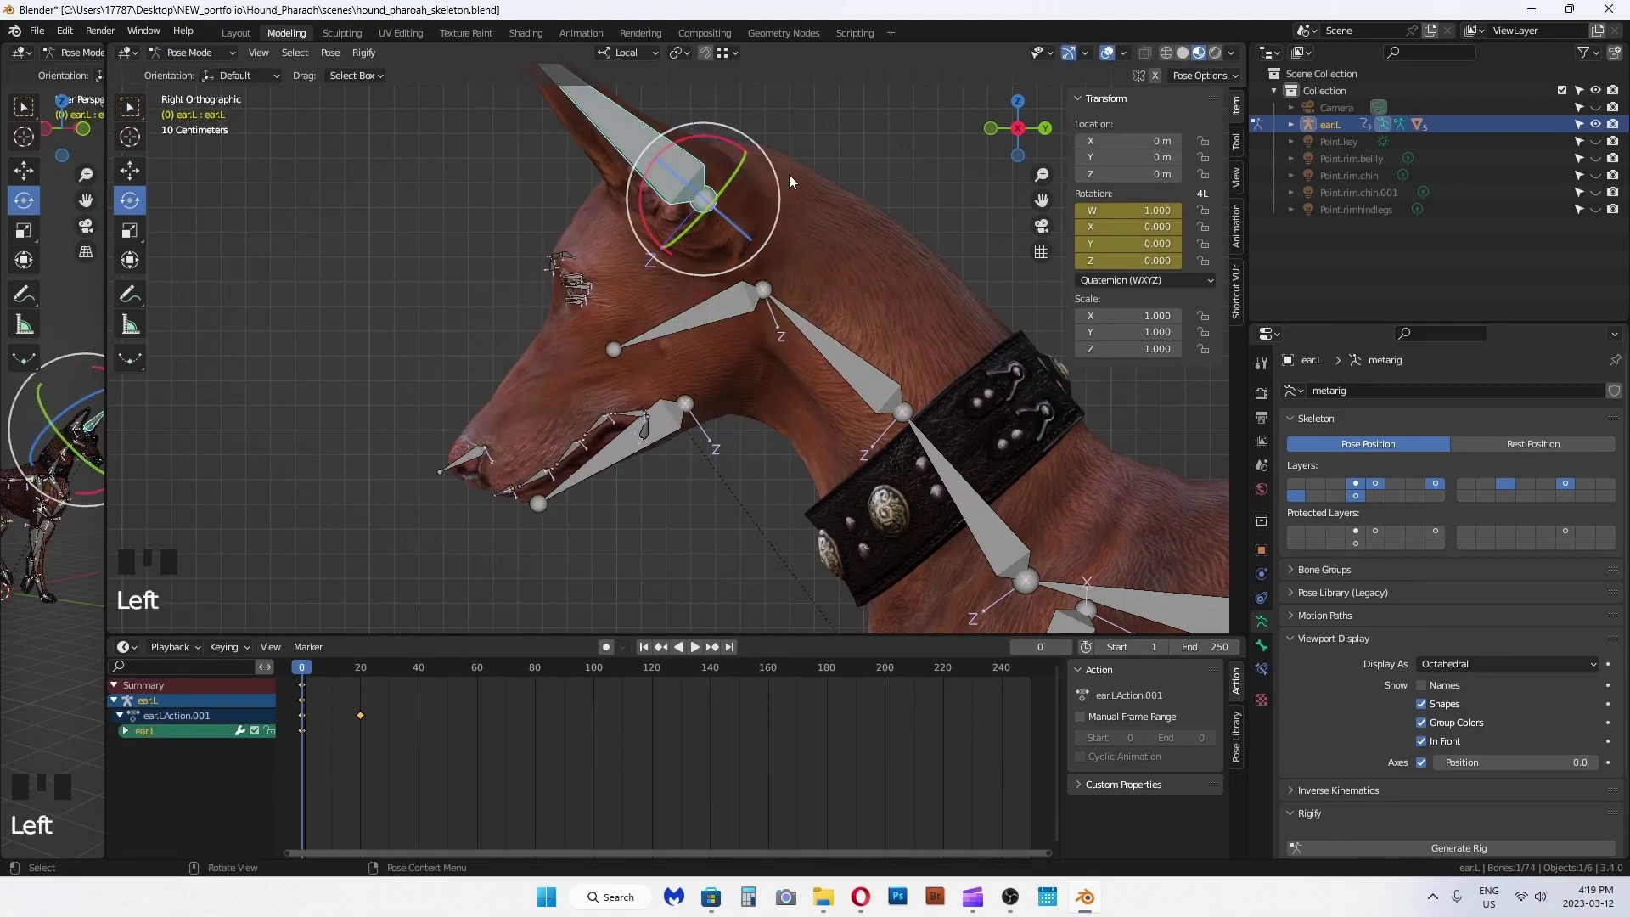
left_click(208, 55)
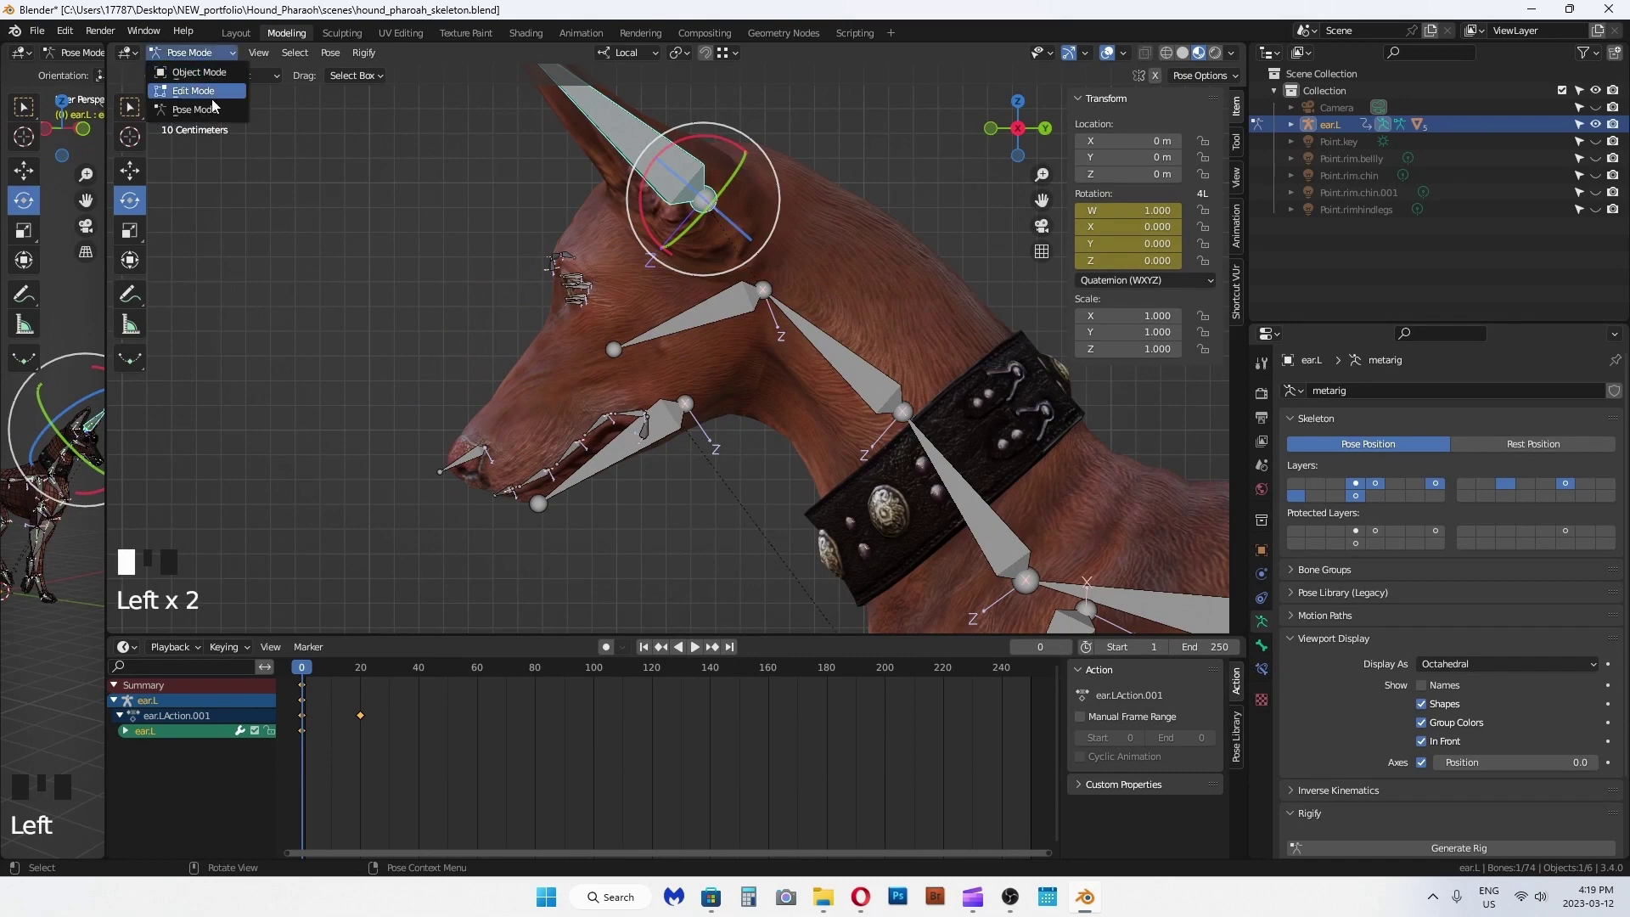
left_click(209, 92)
key("alt+p")
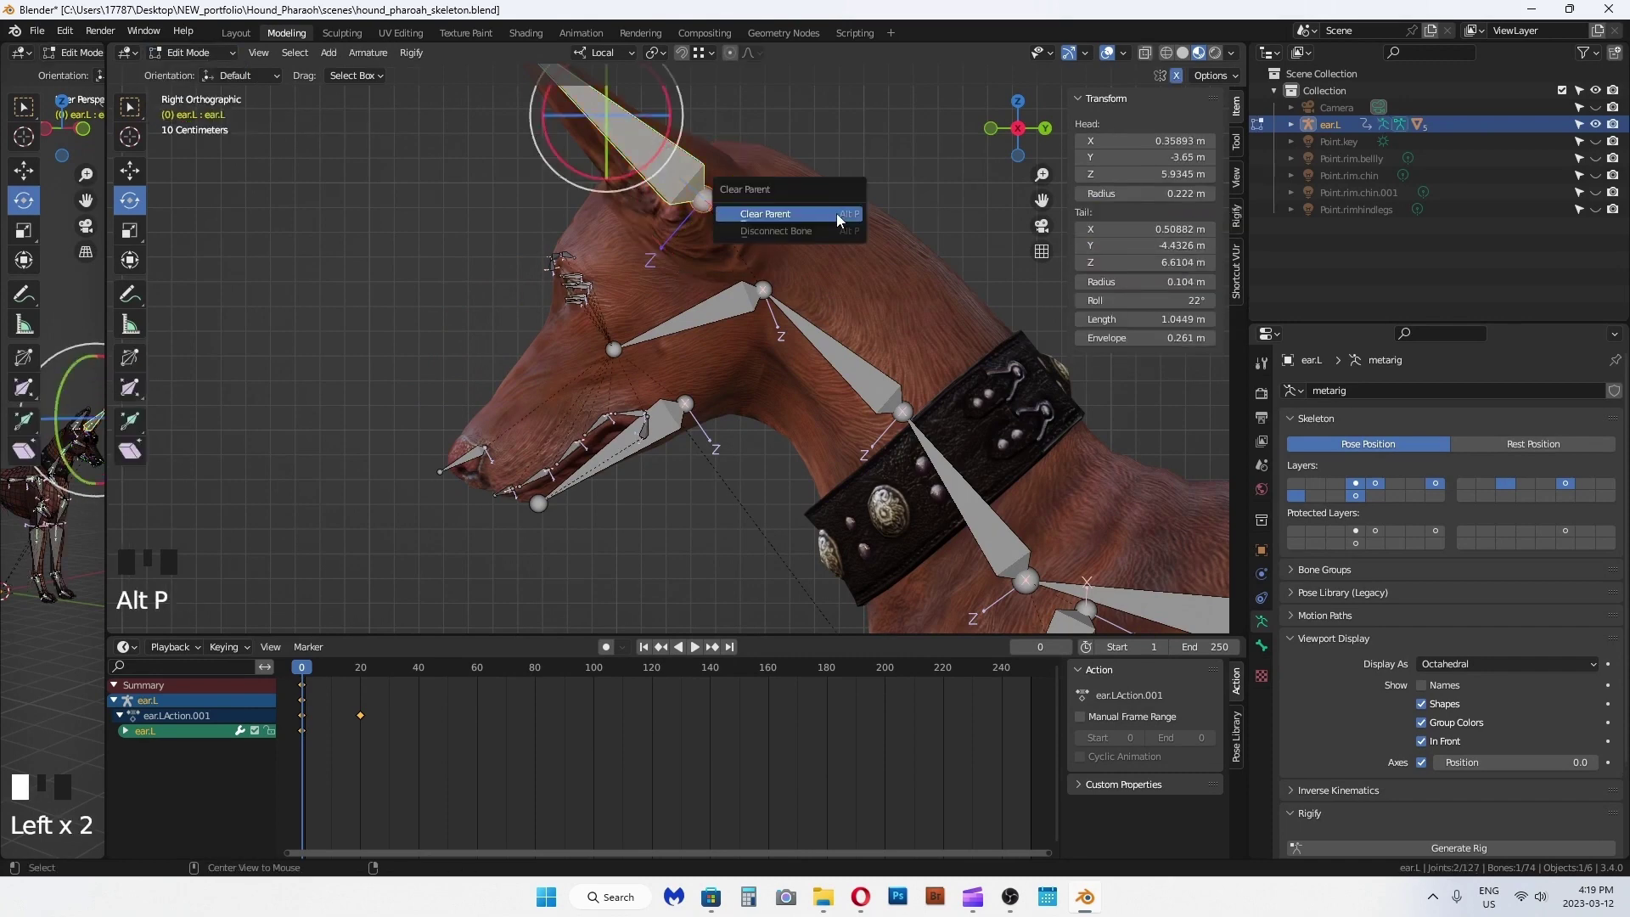
left_click(838, 213)
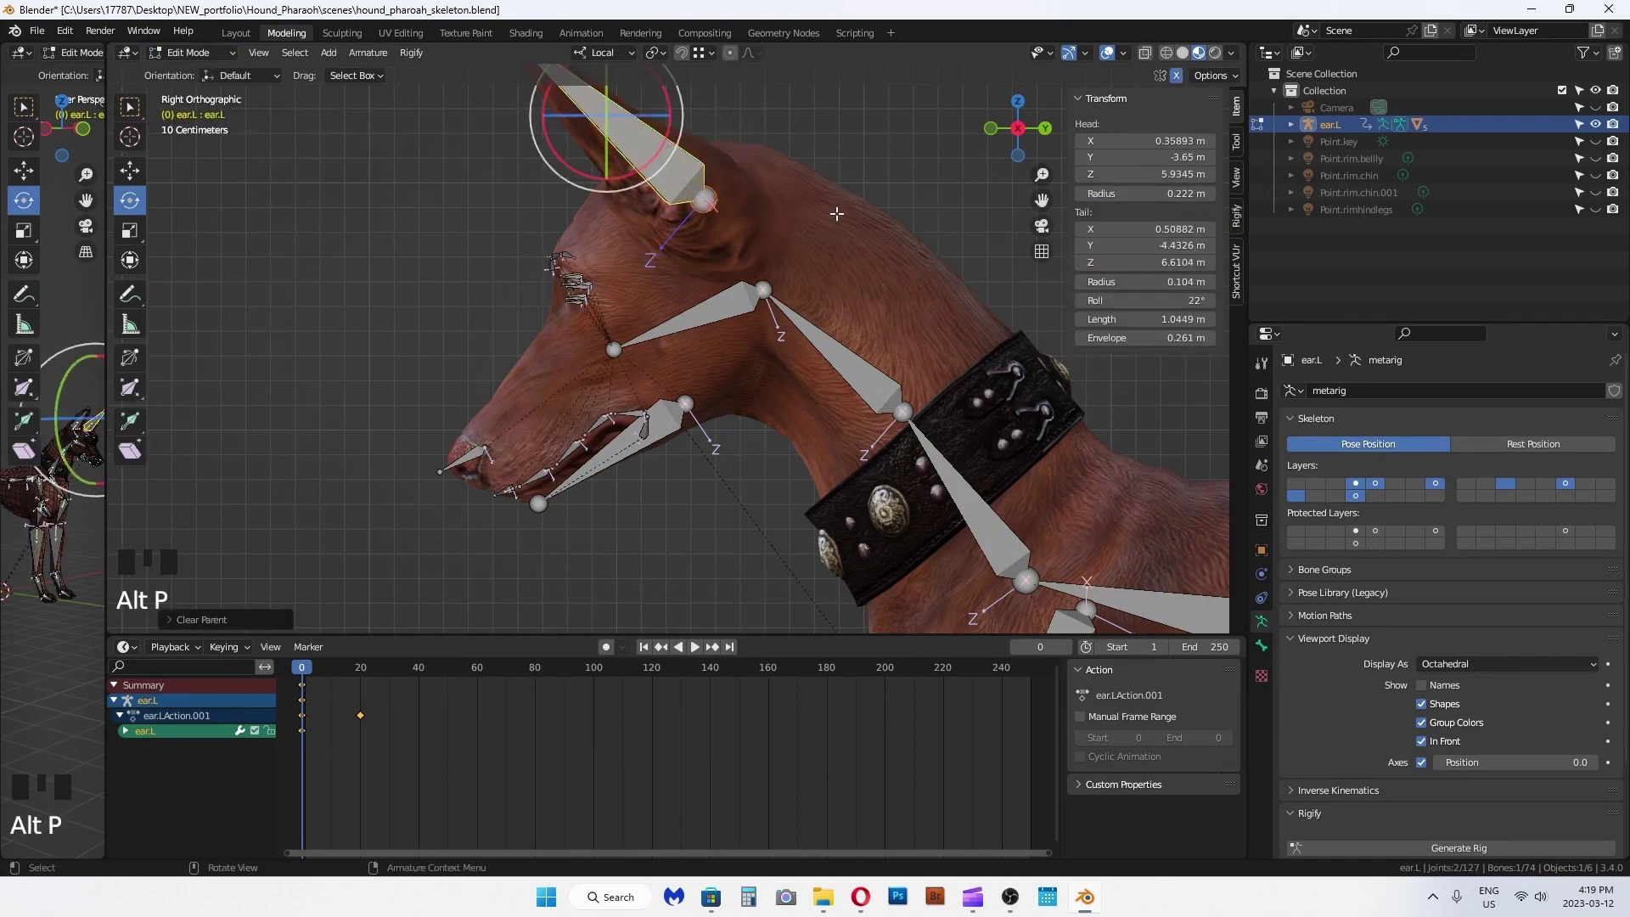
left_click(726, 315, "shift")
key("ctrl+p")
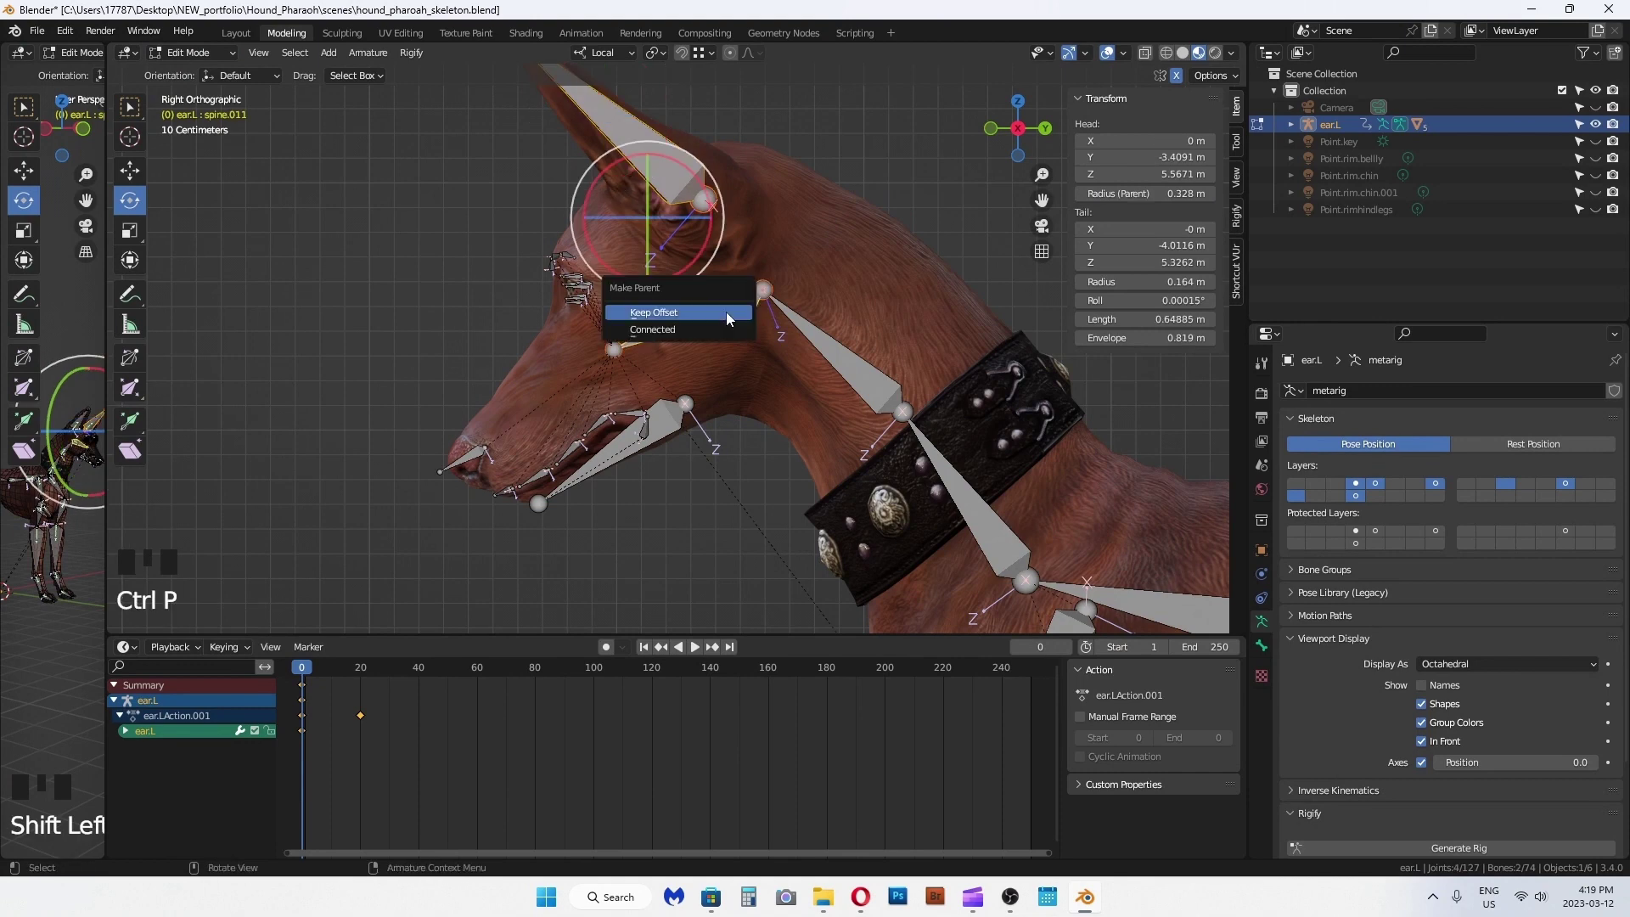
left_click(726, 312)
Step: Switch to Pose Mode and test the head parenting by rotating spine.011, undoing each rotation
mouse_move(713, 307)
middle_mouse_down()
mouse_move(787, 309)
mouse_move(736, 311)
middle_mouse_up()
left_click(188, 54)
left_click(188, 111)
mouse_move(698, 277)
left_mouse_down()
mouse_move(703, 258)
mouse_move(704, 297)
mouse_move(677, 285)
left_mouse_up()
key("ctrl+z")
key("ctrl+z")
middle_click_drag(677, 285, 753, 287)
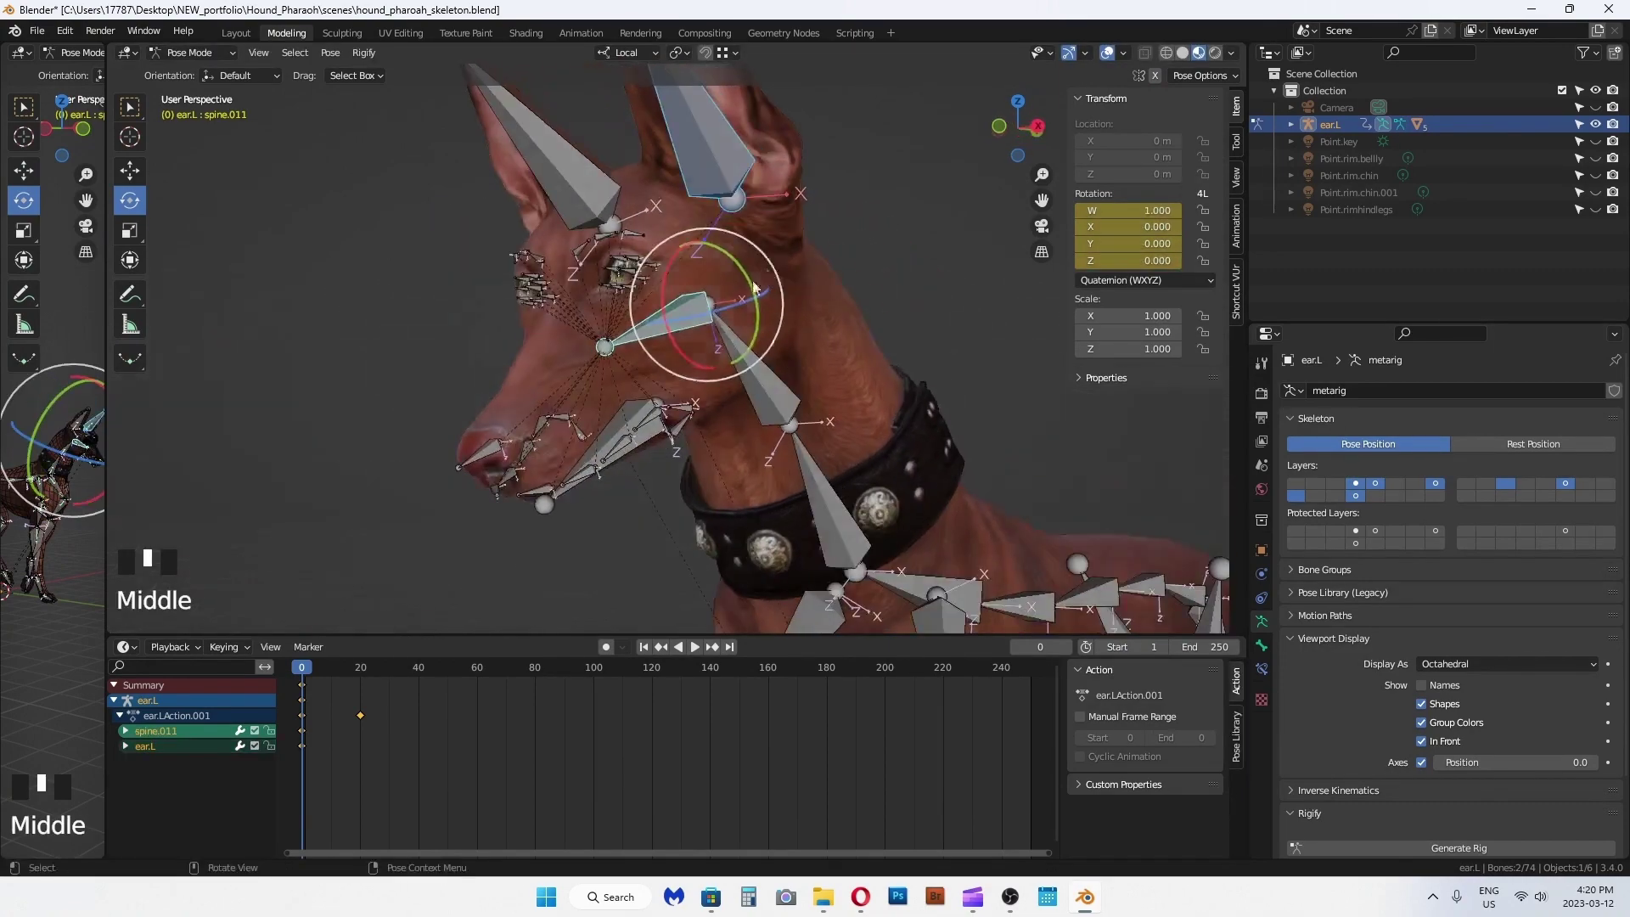
left_click_drag(754, 287, 704, 307)
key("ctrl+z")
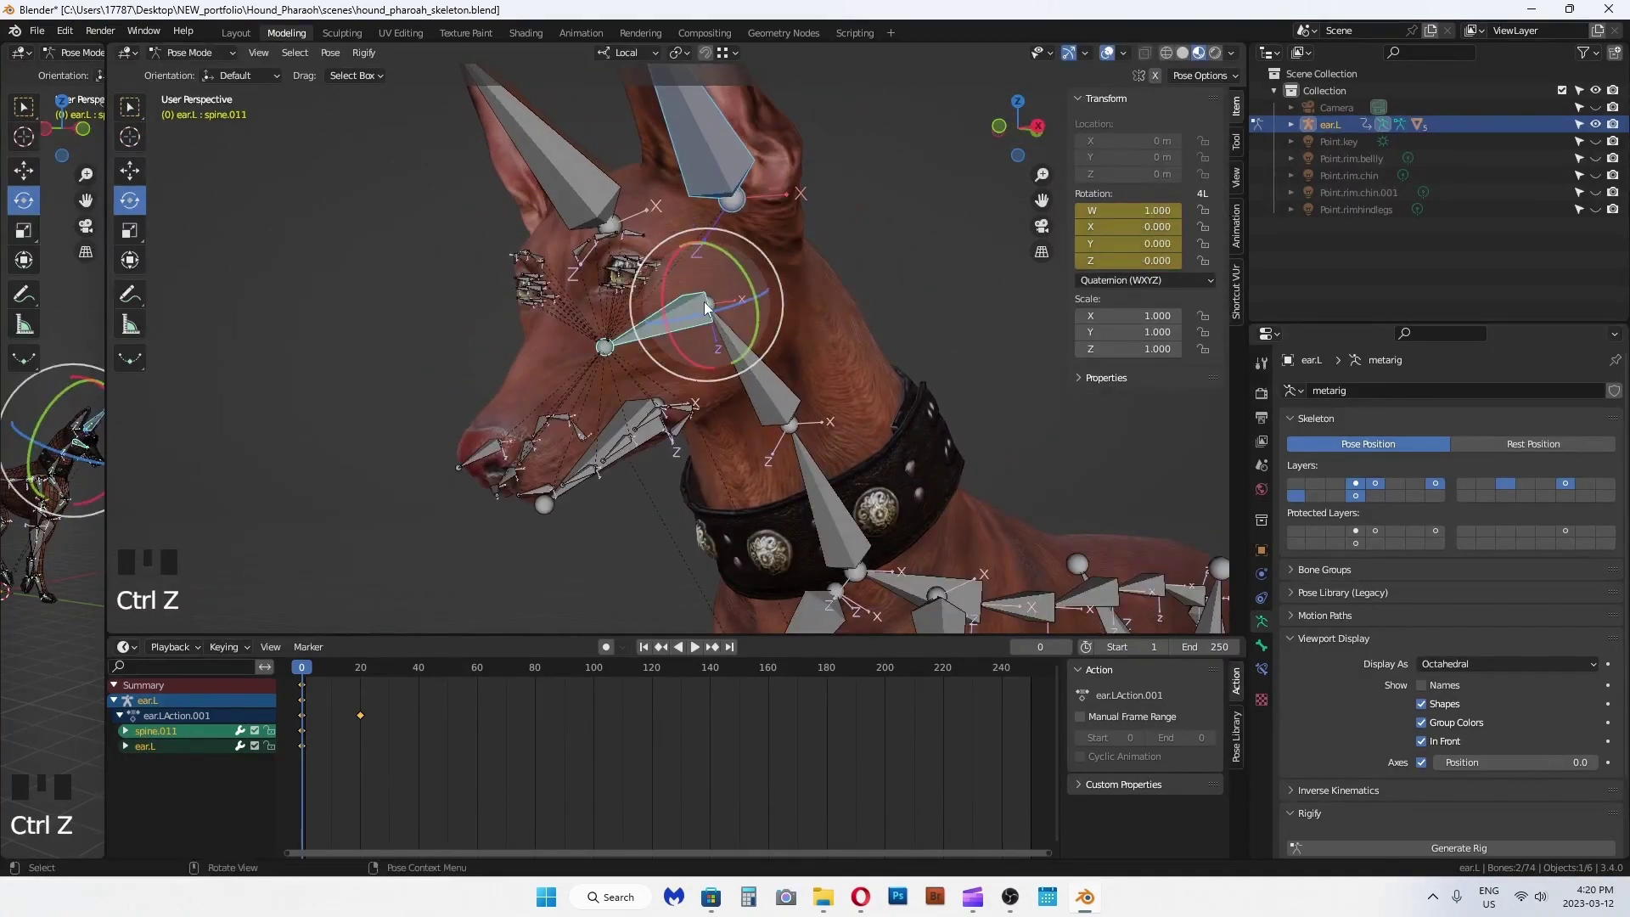
Step: Enable X-axis mirroring for posing and test it by rotating the ear.L bone, undoing the rotations
middle_click_drag(705, 309, 748, 306)
left_click(747, 142)
middle_click_drag(748, 143, 764, 146)
mouse_move(757, 158)
left_mouse_down()
mouse_move(726, 160)
mouse_move(761, 166)
left_mouse_up()
key("ctrl+z")
left_click(1156, 76)
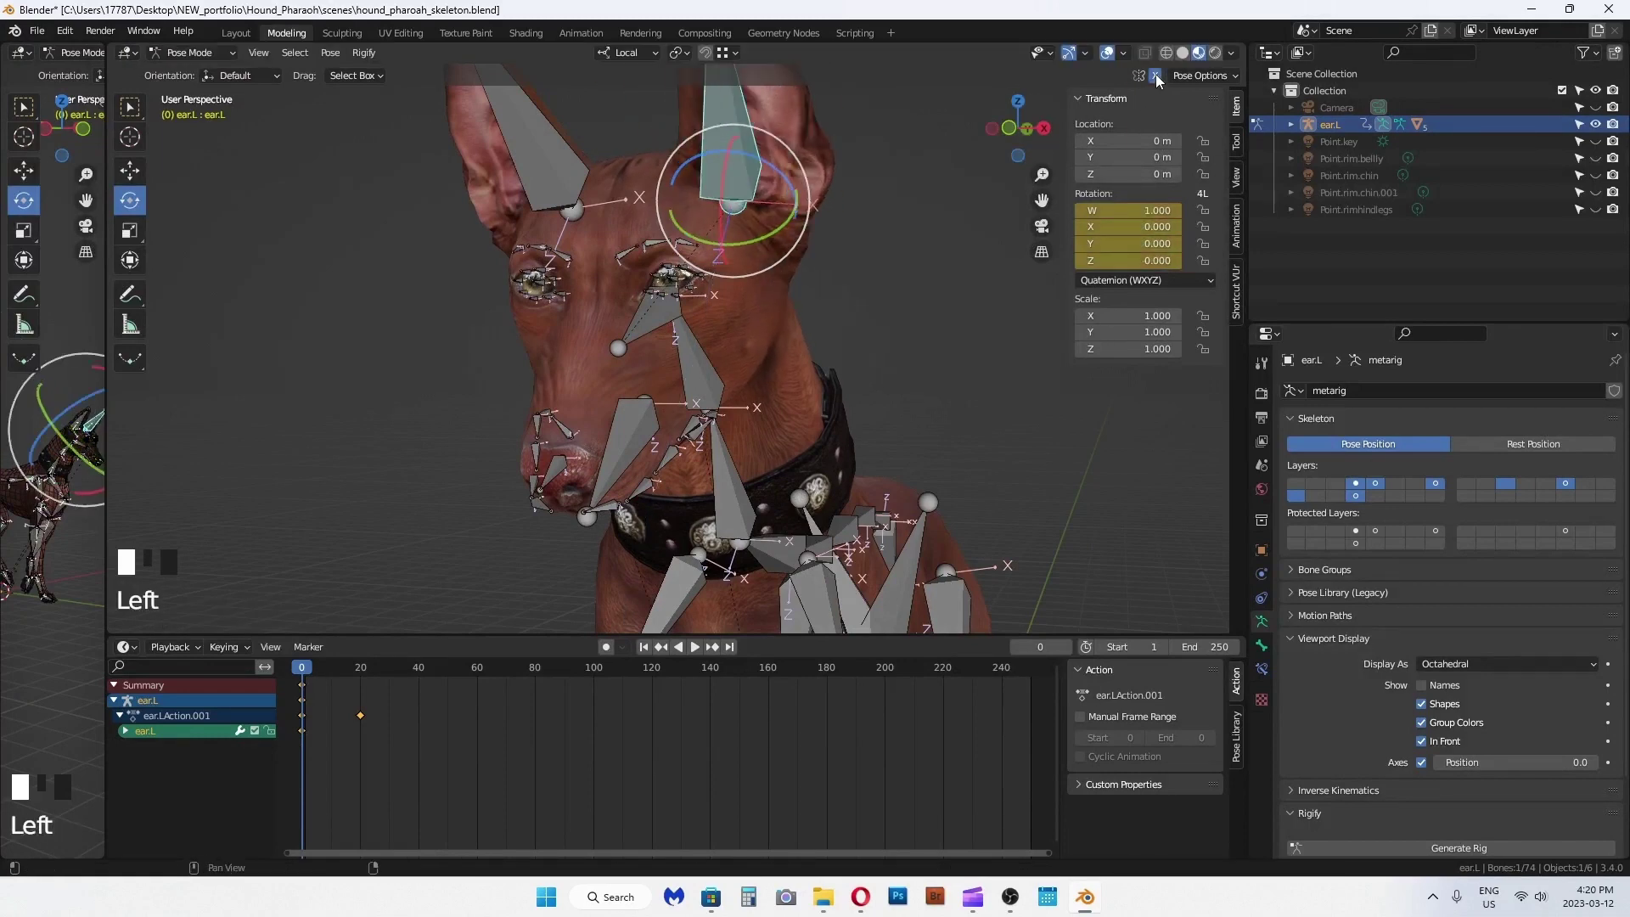
left_click_drag(747, 222, 741, 285)
key("ctrl+z")
Step: Try rotating eyelid6.L and another bone above the eye, undoing each rotation
middle_click_drag(741, 285, 688, 280)
middle_click_drag(687, 280, 633, 272)
left_click(621, 272)
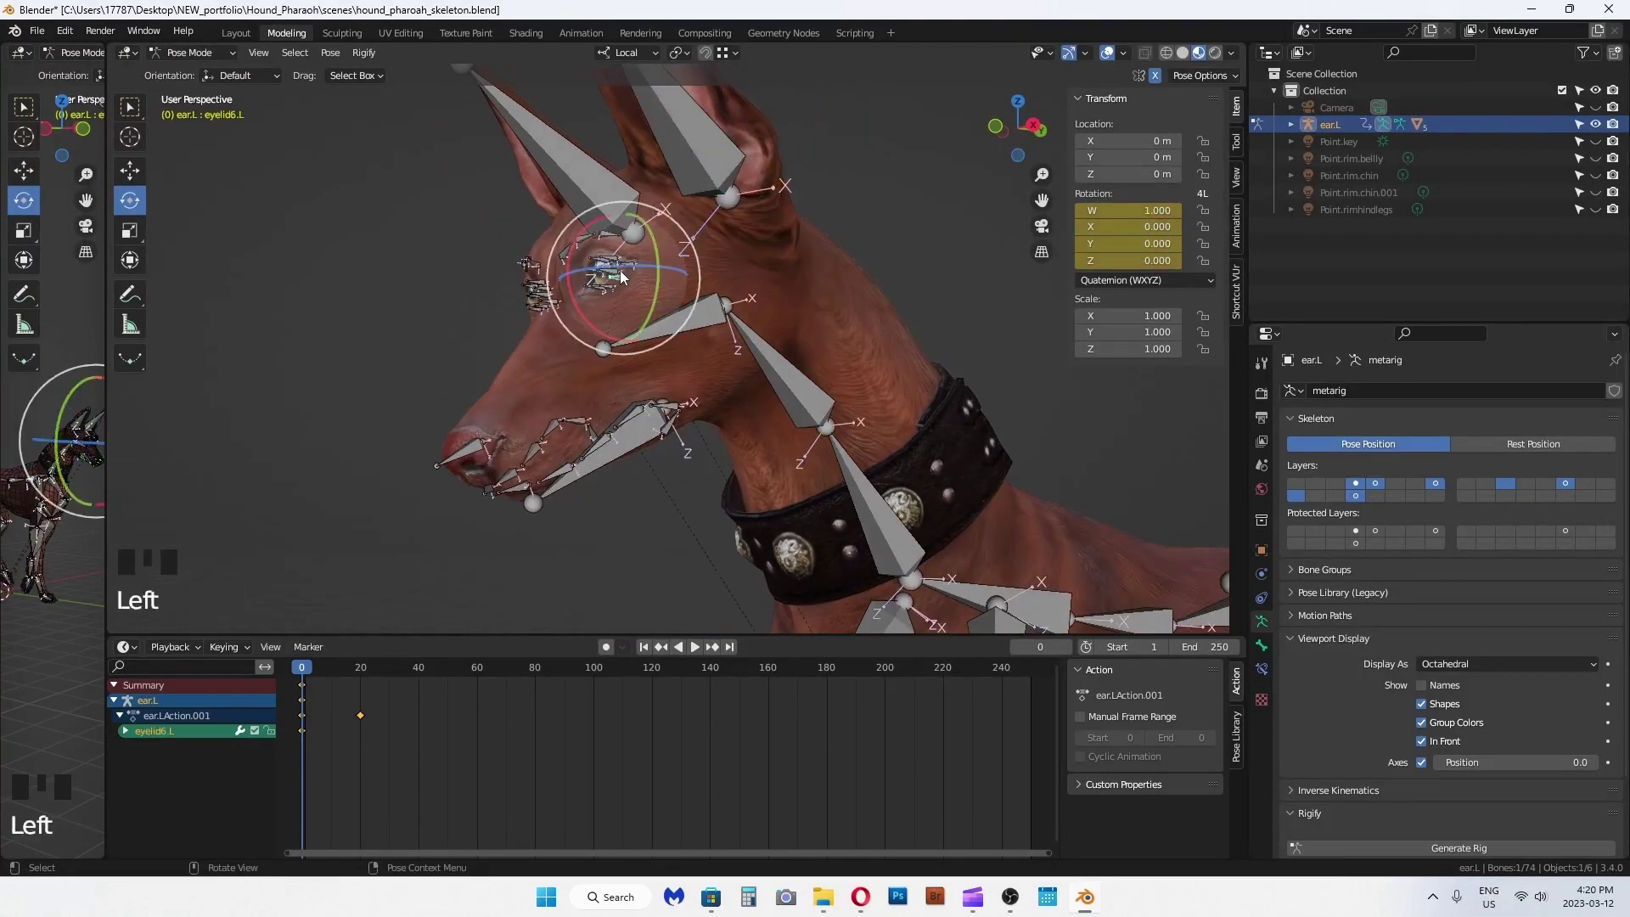
left_click_drag(621, 275, 627, 274)
key("ctrl+z")
middle_click_drag(626, 274, 670, 274)
scroll(669, 274, "up", 3)
left_click(613, 224)
left_click_drag(584, 233, 637, 238)
key("ctrl+z")
Step: Try rotating the upper neck bone and the jaw bone, undoing each rotation
middle_click_drag(771, 420, 645, 314)
scroll(676, 324, "down", 2)
left_click(874, 389)
left_click_drag(848, 420, 876, 366)
key("ctrl+z")
left_click(598, 477)
left_click_drag(712, 395, 715, 394)
key("ctrl+z")
left_click_drag(663, 478, 701, 485)
key("ctrl+z")
Step: Try rotating head bone spine.011 and the nose bone, undoing both rotations
left_click(698, 293)
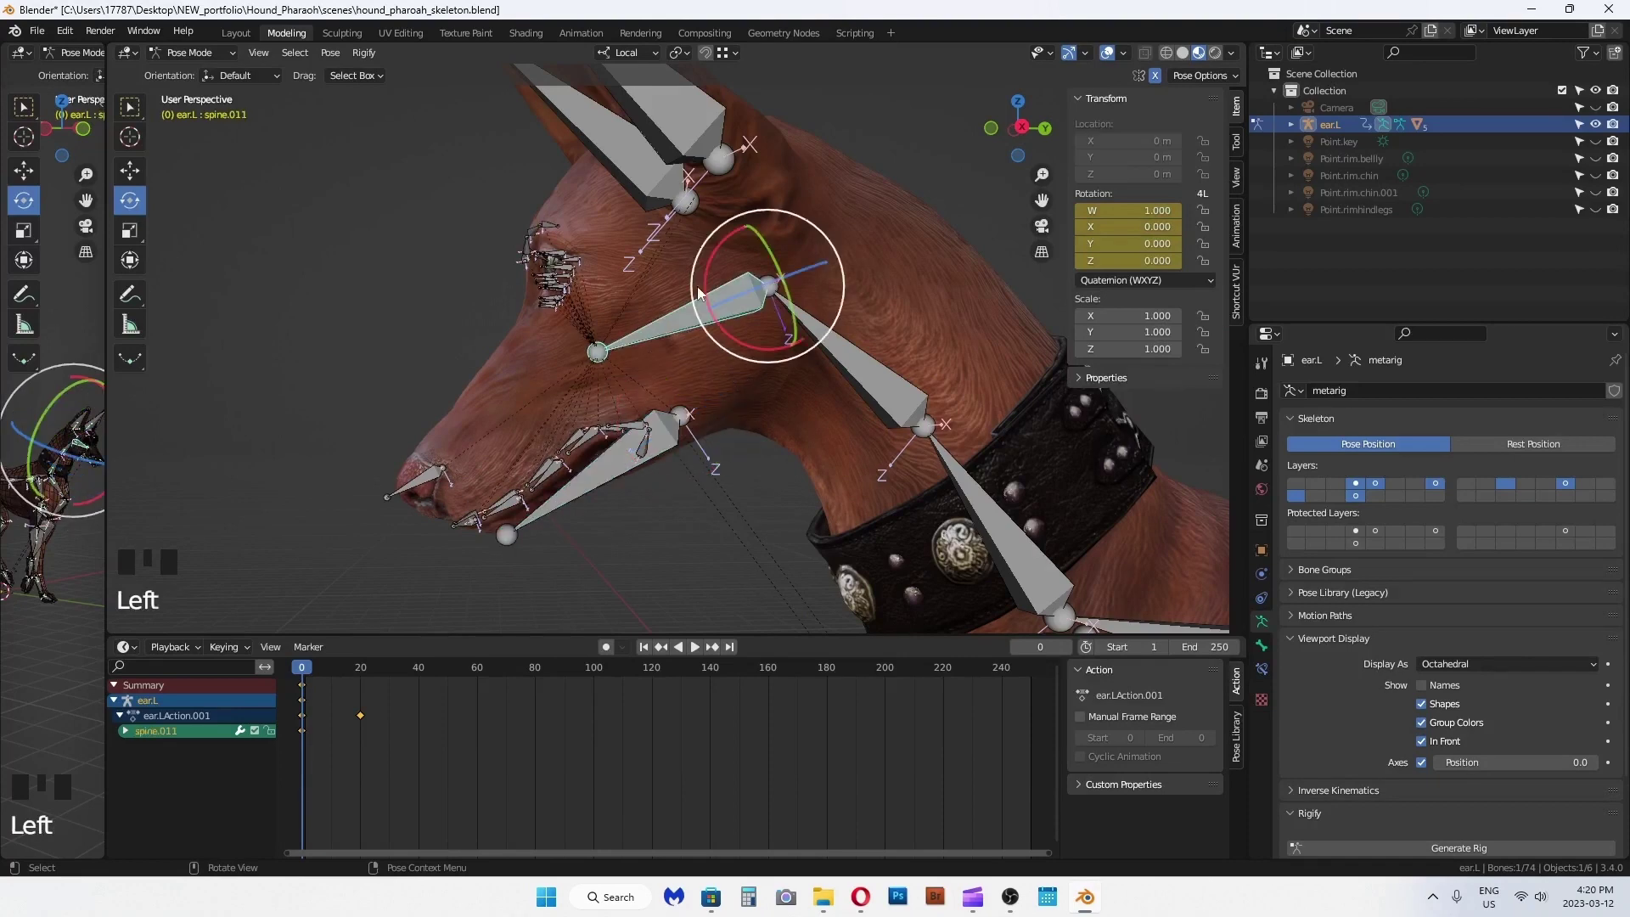
left_click_drag(703, 294, 707, 270)
key("ctrl+z")
left_click(426, 484)
left_click_drag(426, 484, 411, 515)
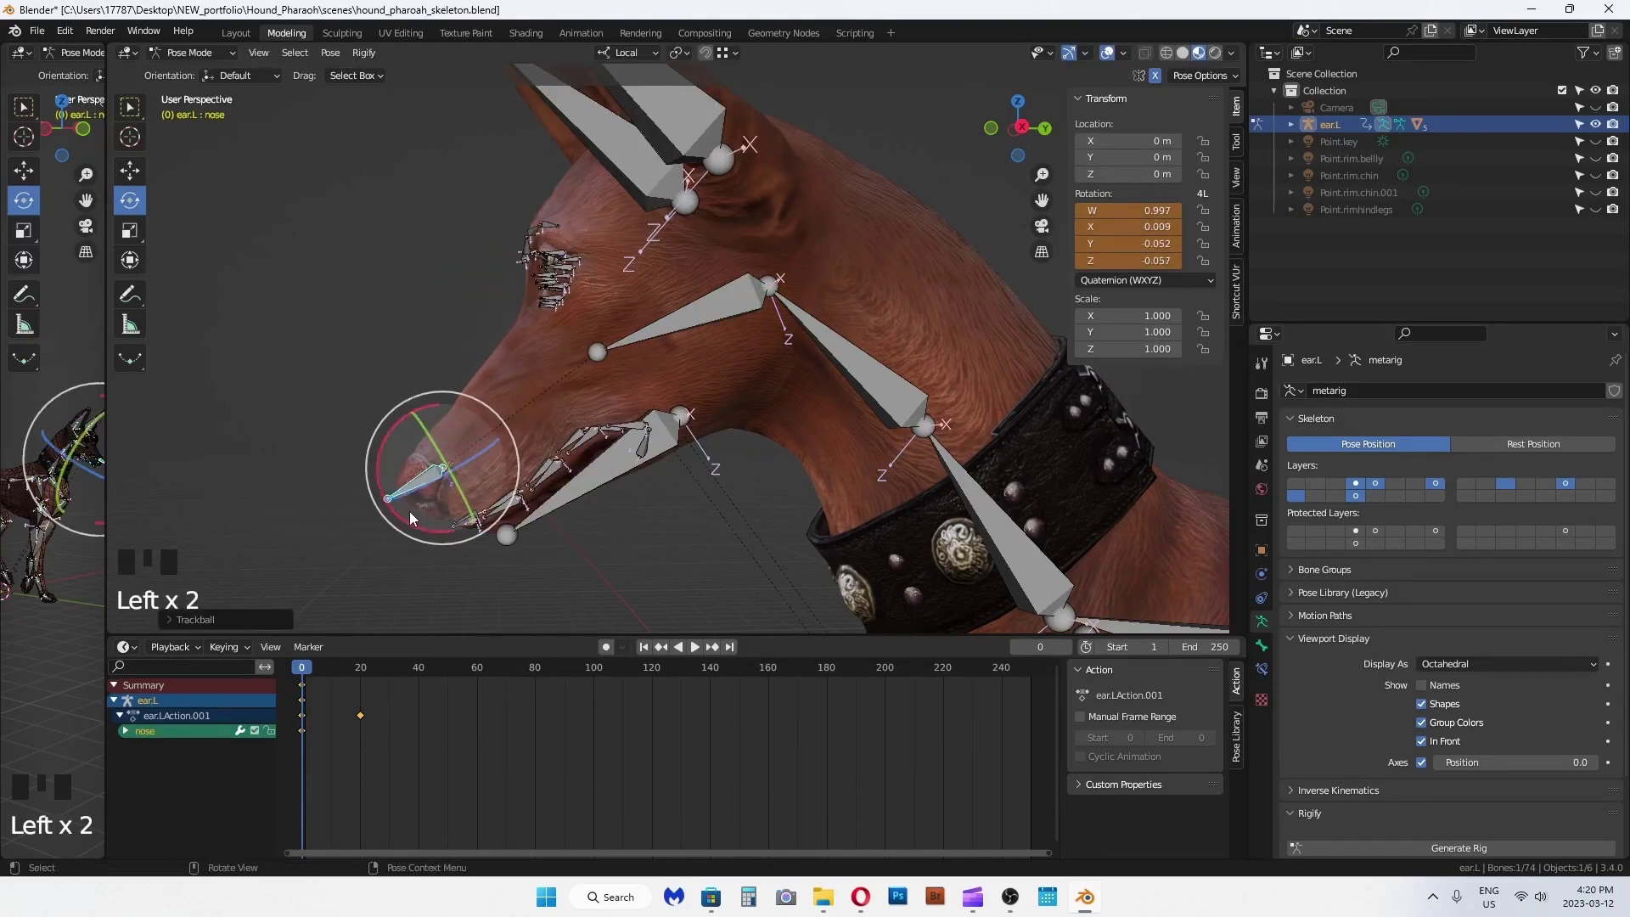
key("ctrl+z")
scroll(752, 486, "down", 6)
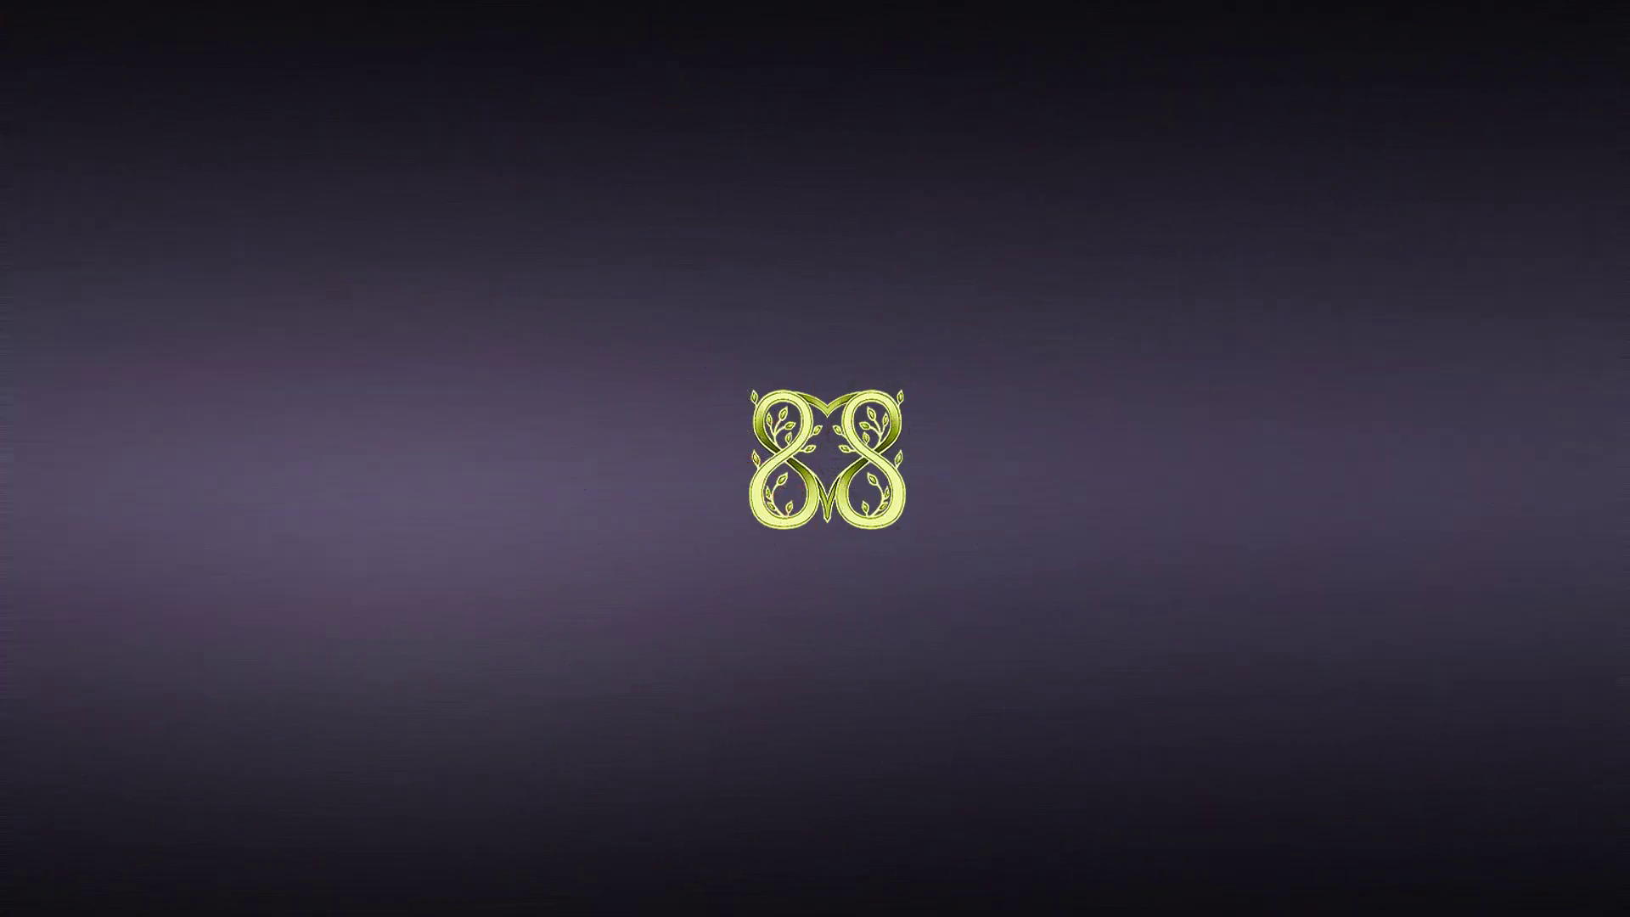